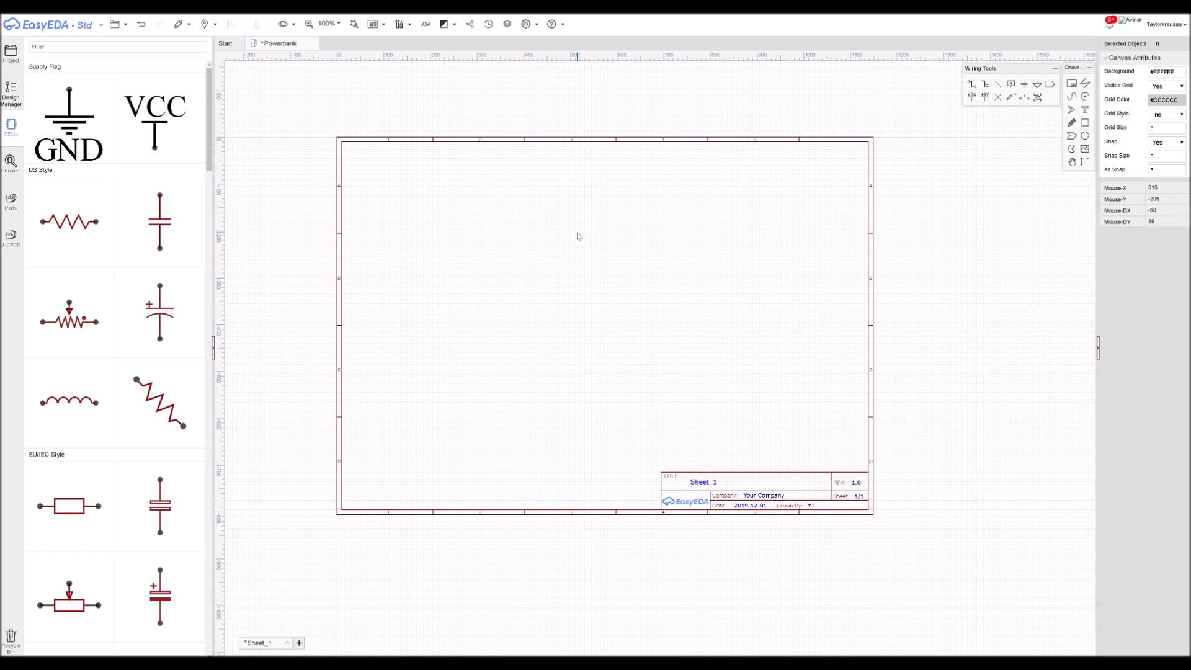
Search the LCSC Assembled schematic libraries for tp4056 and place the TP4056 symbol on the sheet
{"action": "scroll", "coordinate": [578, 236], "scroll_direction": "up", "scroll_amount": 2}
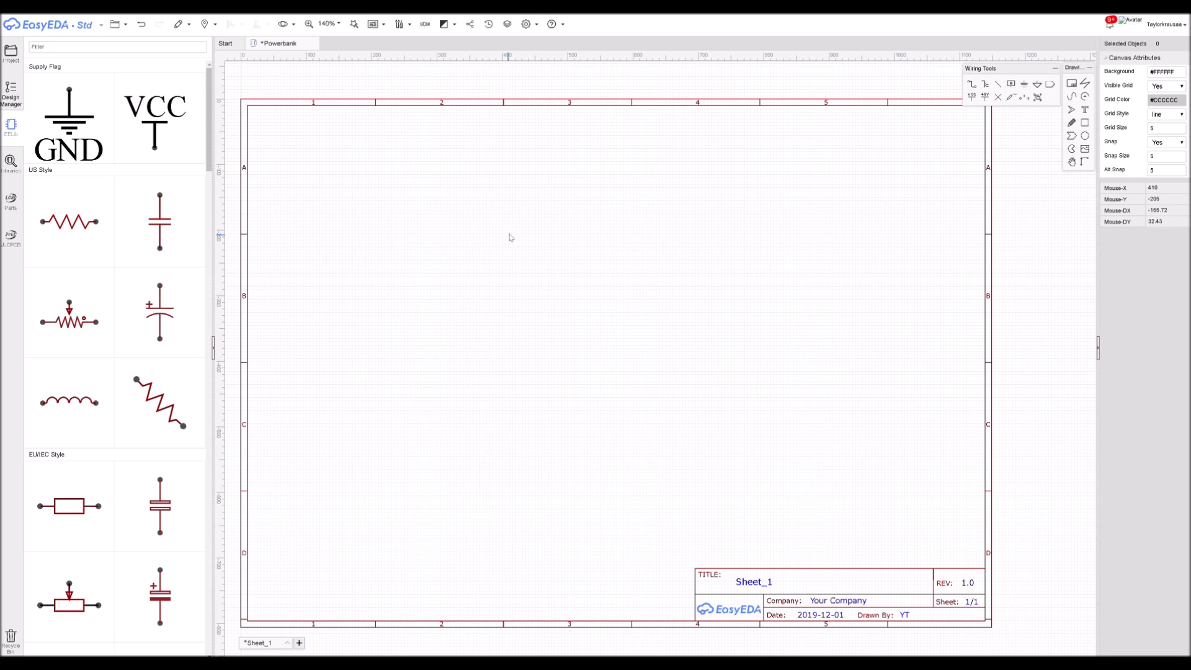
{"action": "right_click_drag", "start_coordinate": [534, 225], "coordinate": [550, 221]}
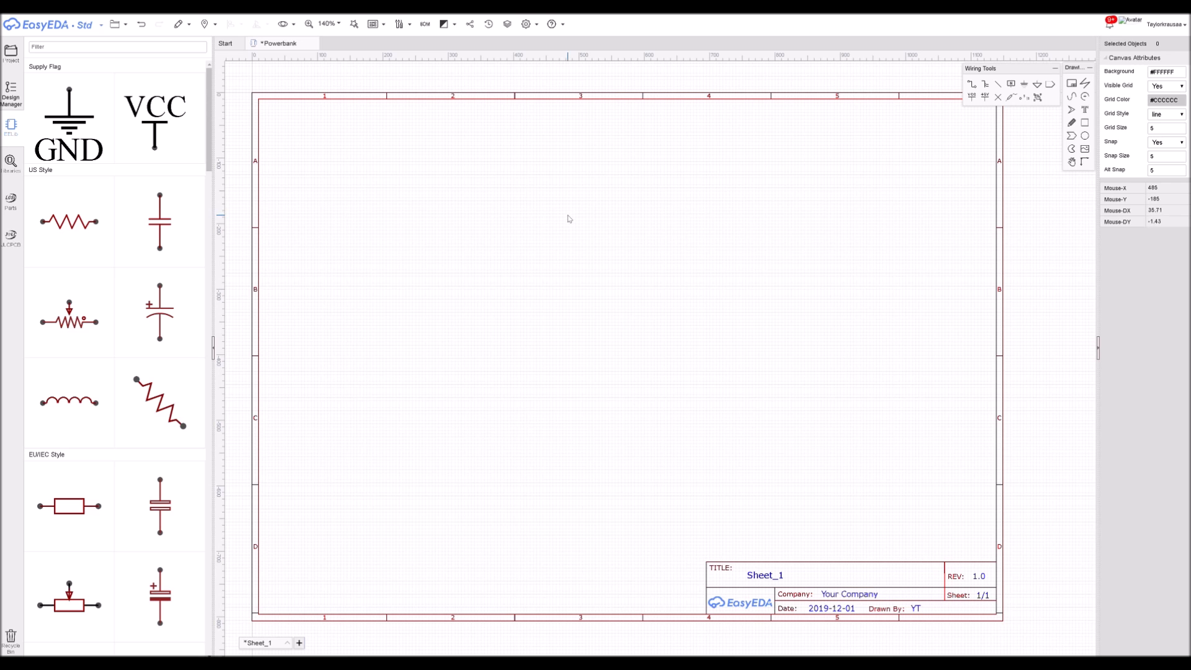
{"action": "right_click_drag", "start_coordinate": [567, 216], "coordinate": [580, 220]}
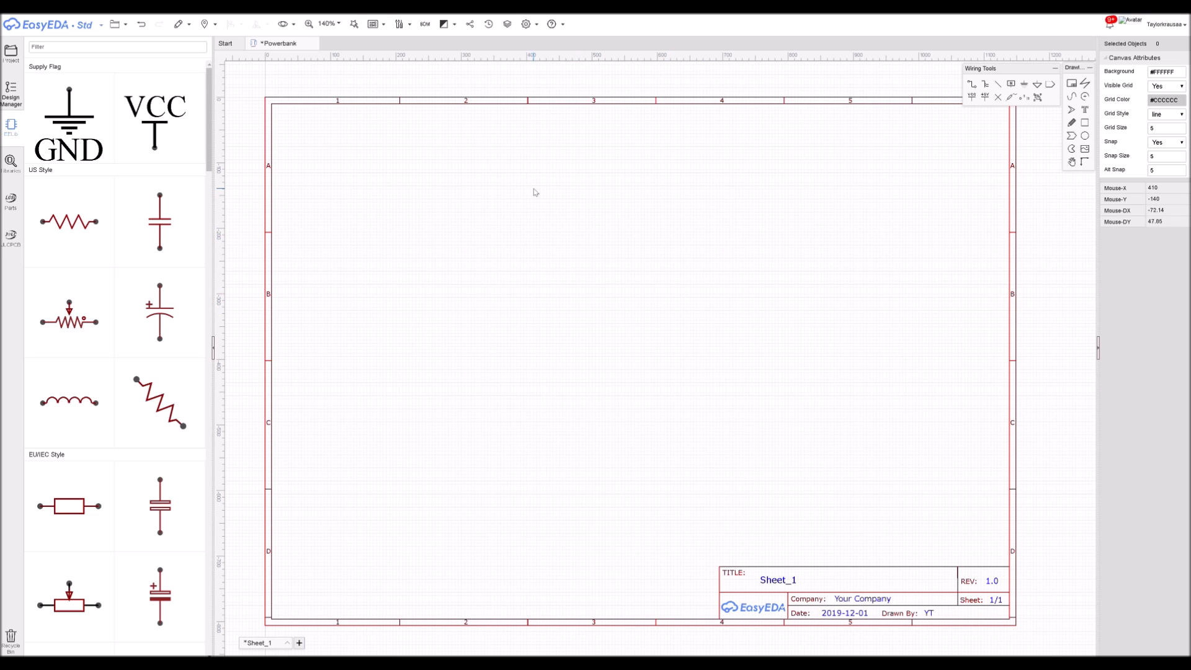
{"action": "right_click", "coordinate": [574, 196]}
{"action": "left_click", "coordinate": [595, 207]}
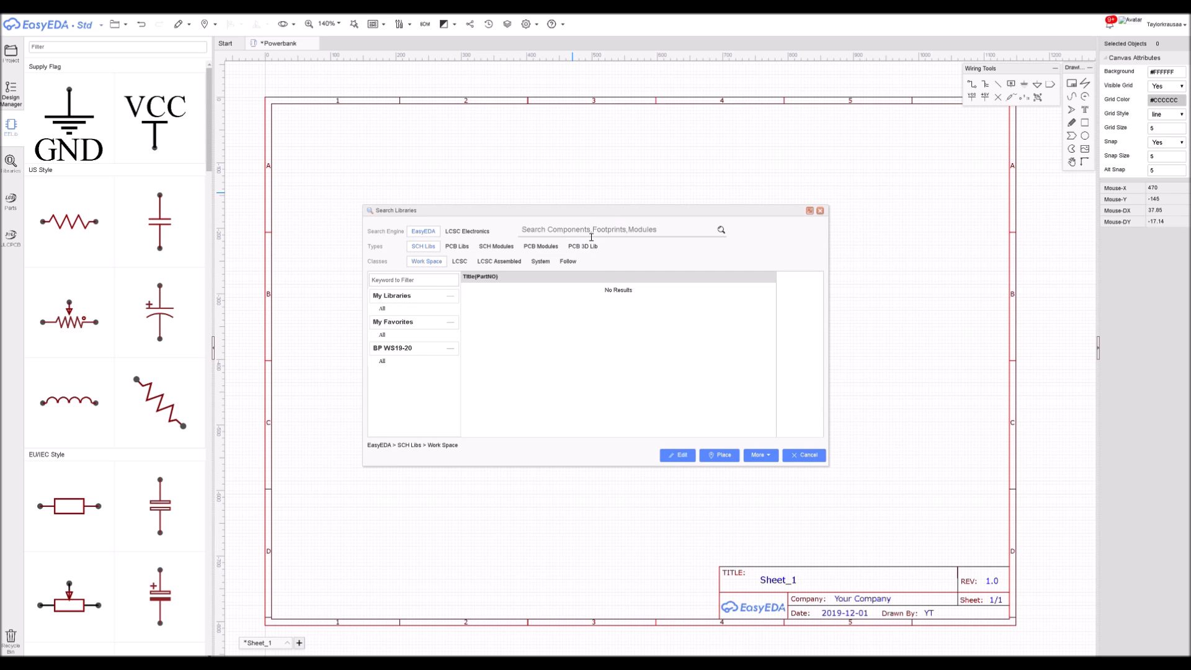
{"action": "type", "text": "tp4056"}
{"action": "key", "text": "Return"}
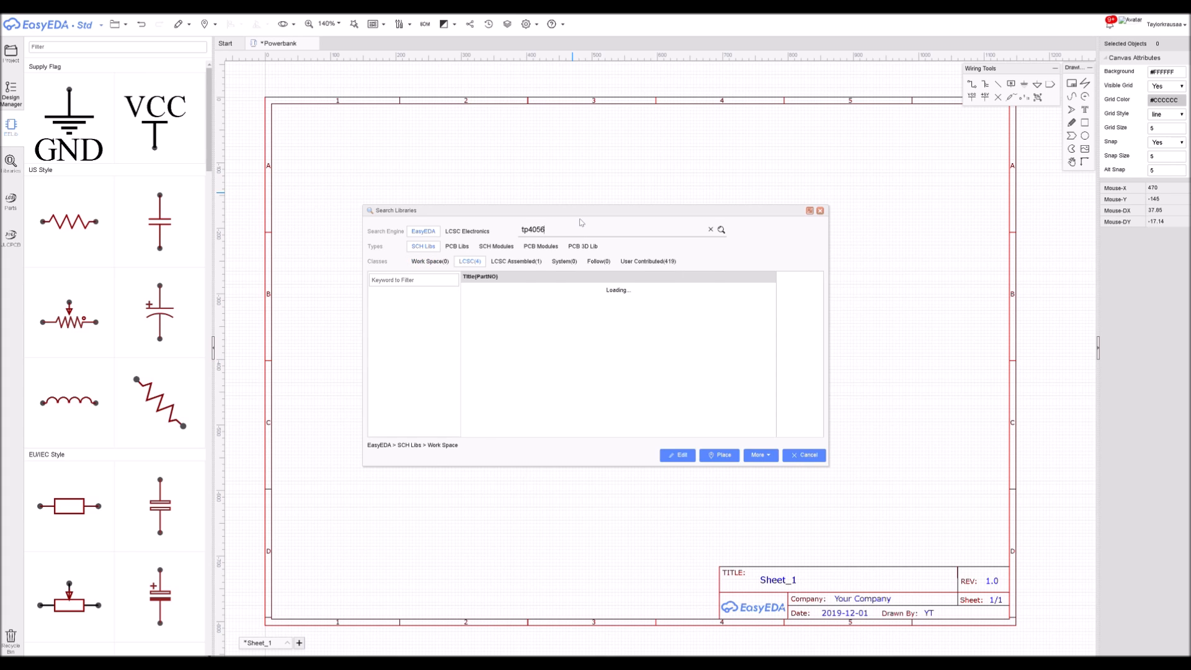
{"action": "left_click", "coordinate": [536, 263]}
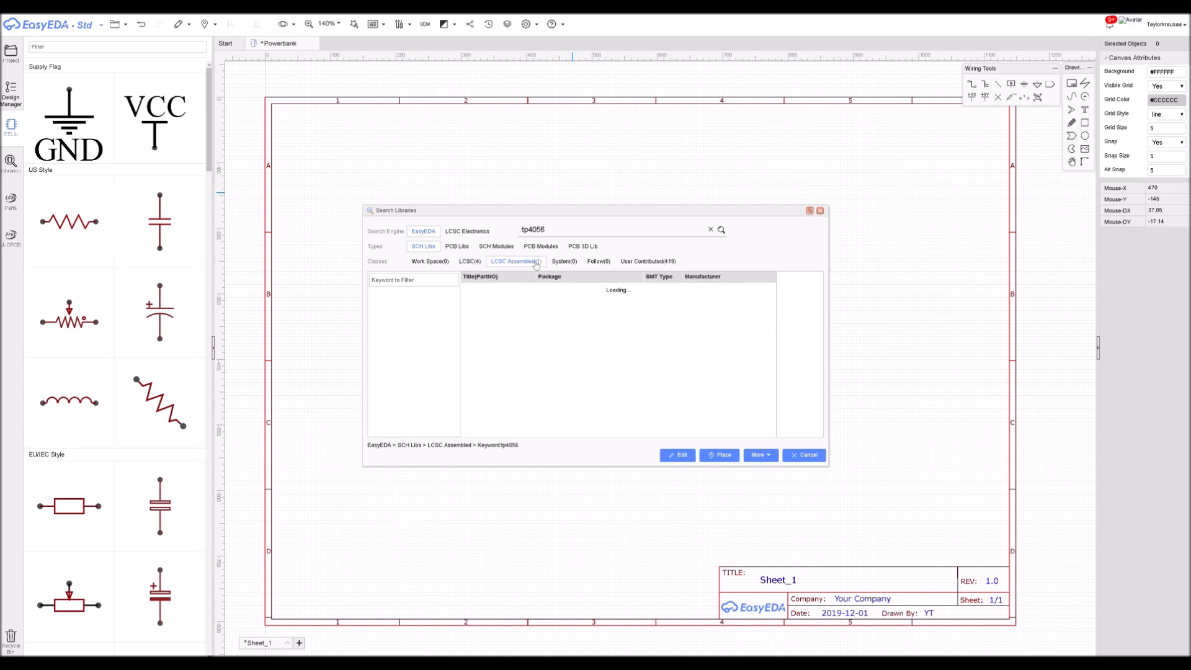
{"action": "left_click", "coordinate": [585, 290]}
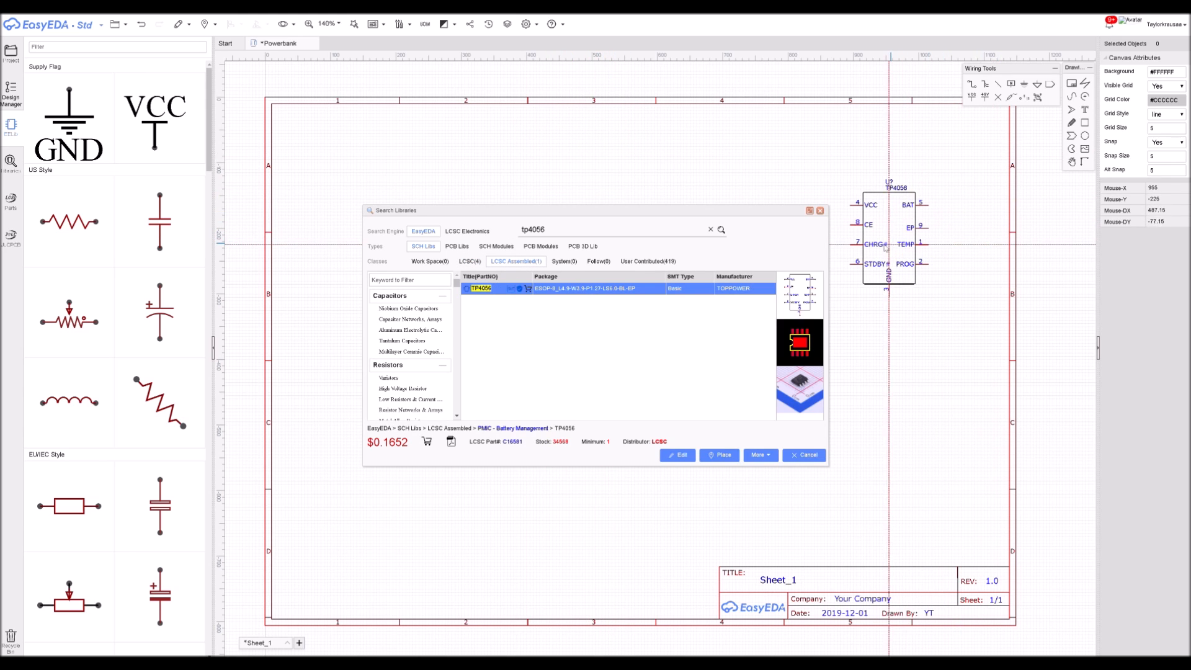
{"action": "left_click", "coordinate": [879, 245]}
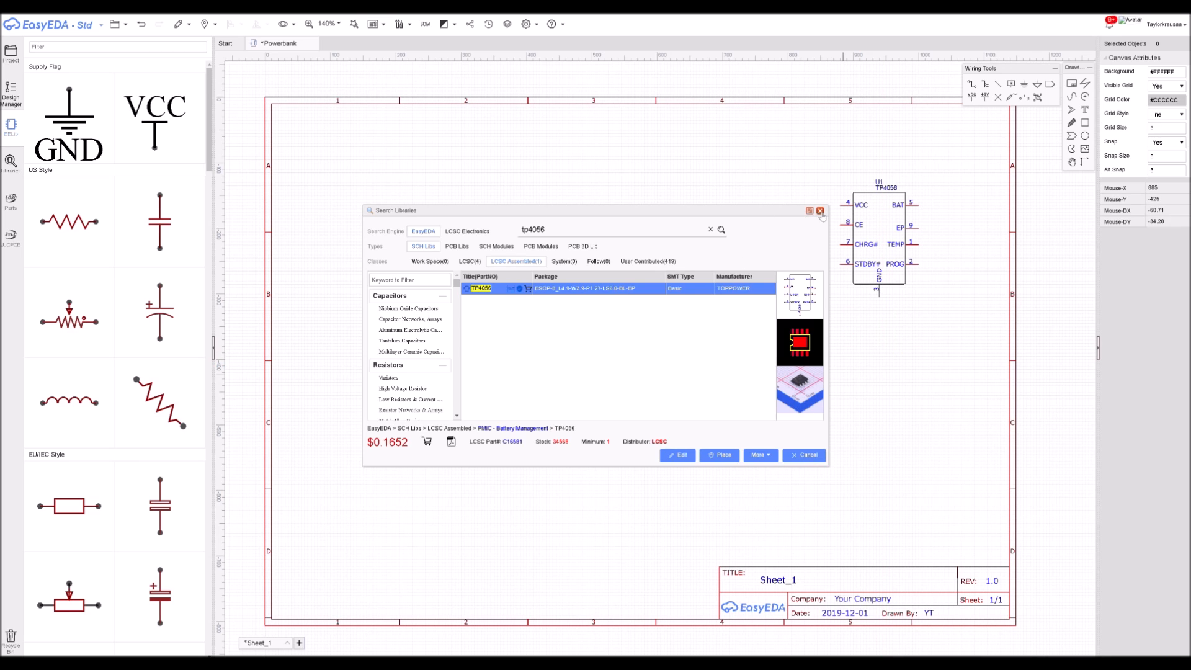
Move the library search window clear of the chip and reposition the TP4056 in the upper-left part of the sheet
{"action": "left_click_drag", "start_coordinate": [665, 211], "coordinate": [637, 257]}
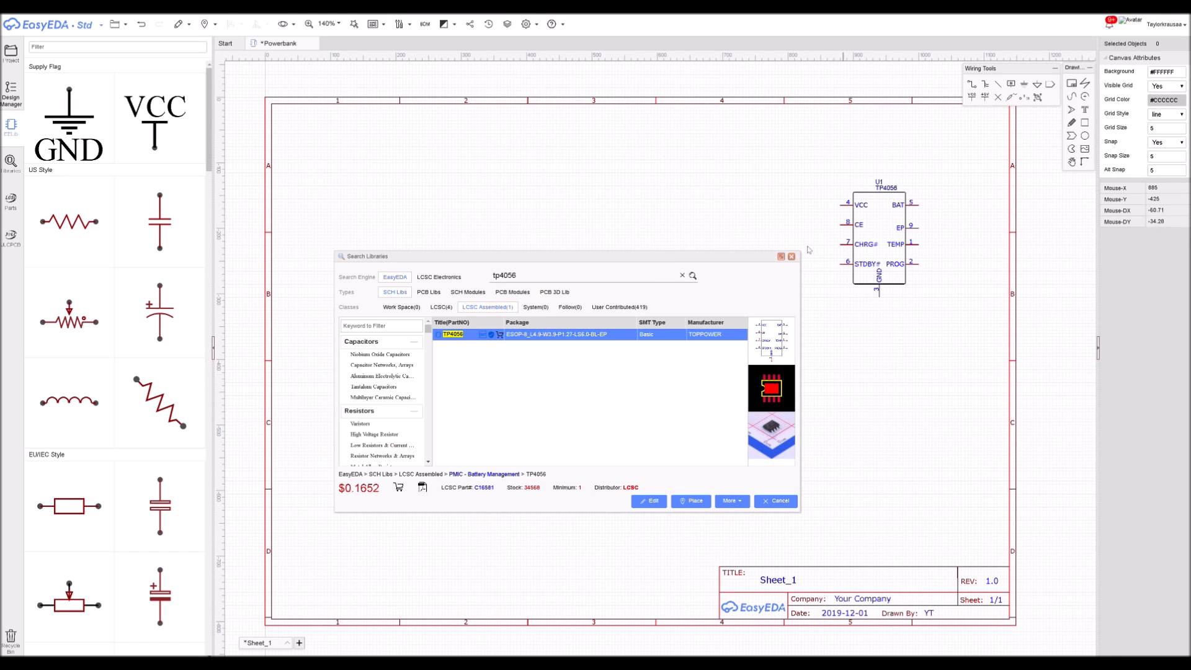
{"action": "left_click_drag", "start_coordinate": [879, 242], "coordinate": [810, 225]}
{"action": "left_click_drag", "start_coordinate": [737, 204], "coordinate": [453, 166]}
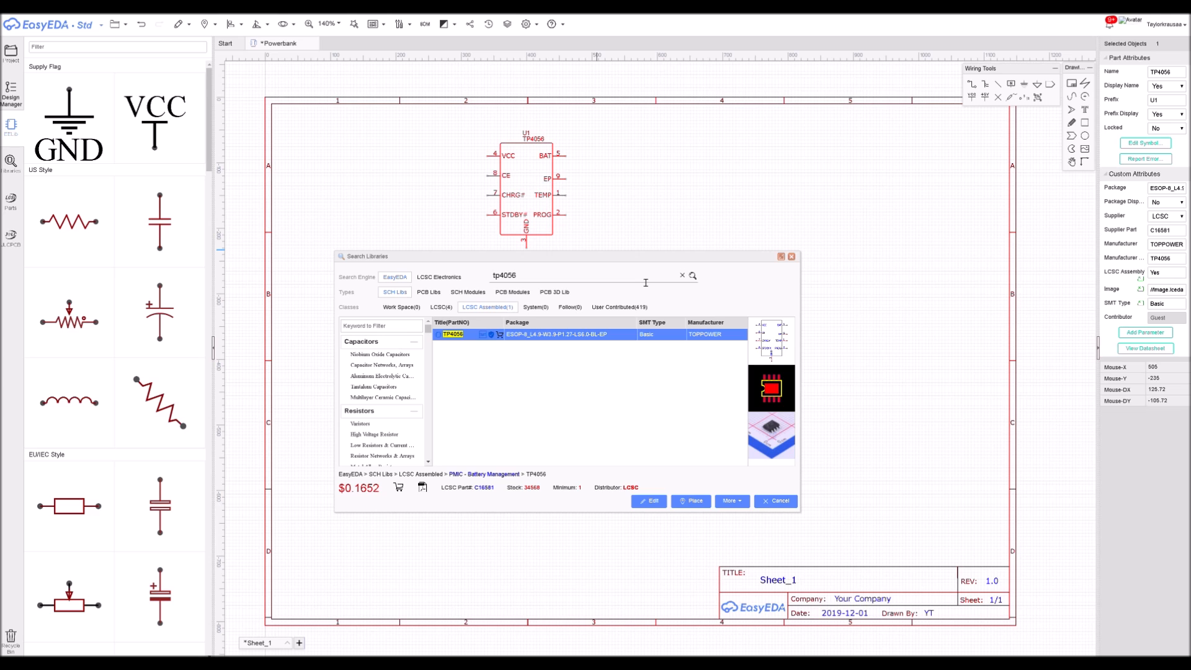
Search the LCSC Assembled parts for led and sort the results by SMT type with Basic parts first
{"action": "left_click", "coordinate": [683, 275]}
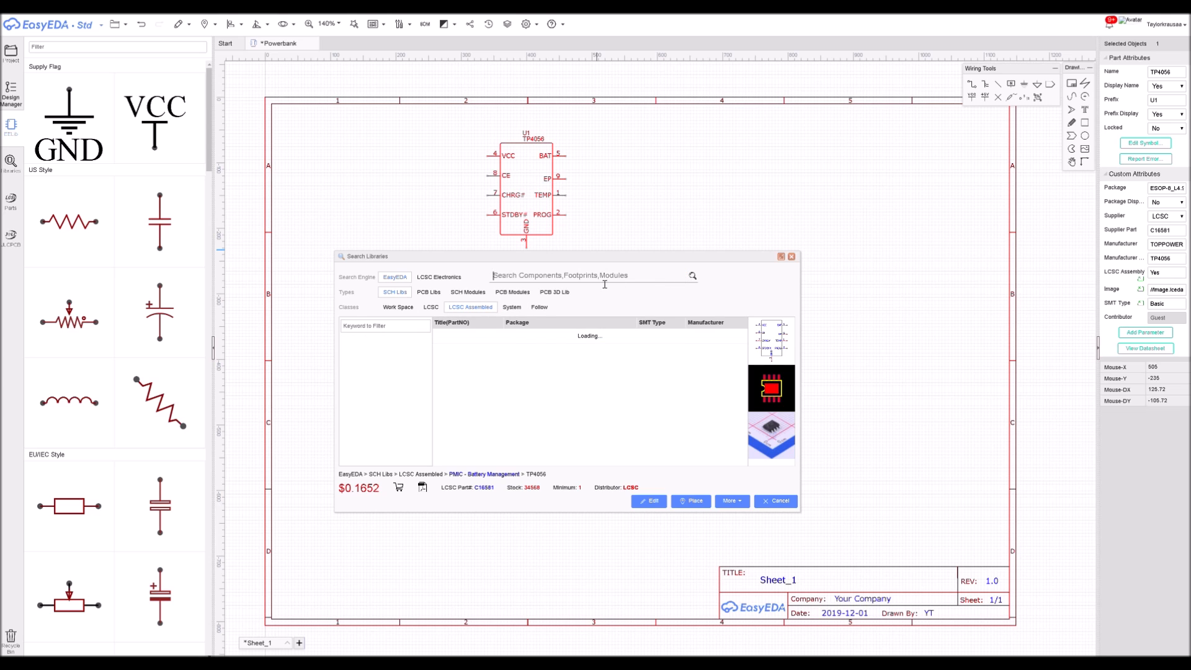
{"action": "type", "text": "led"}
{"action": "key", "text": "Return"}
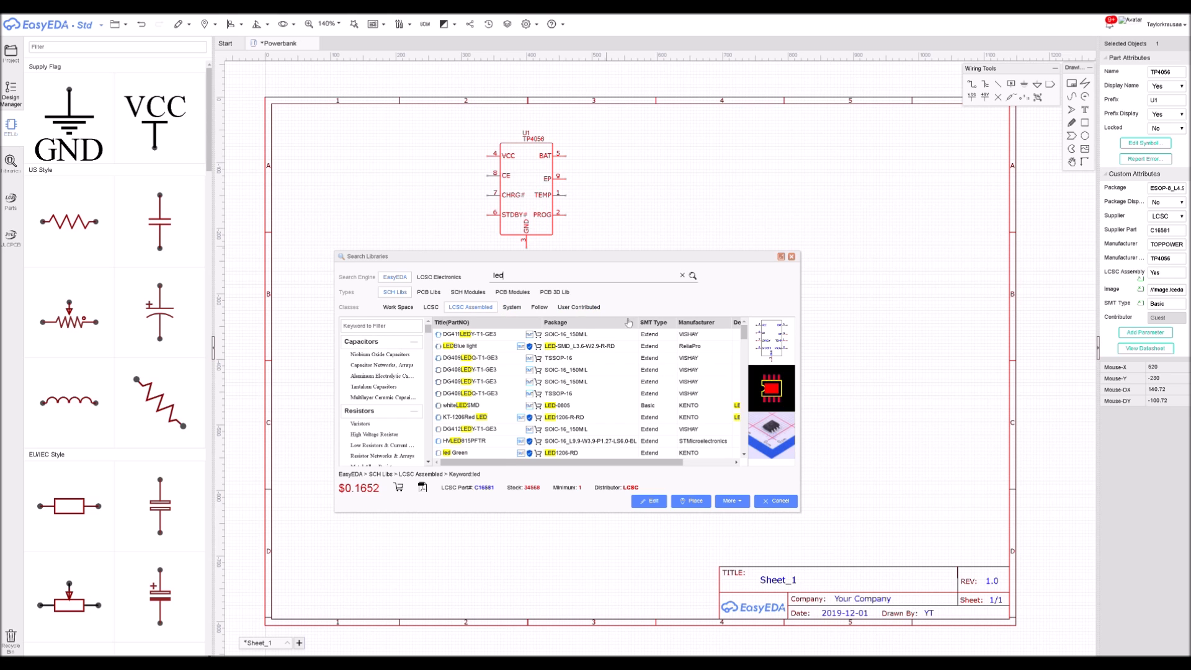
{"action": "left_click", "coordinate": [656, 323]}
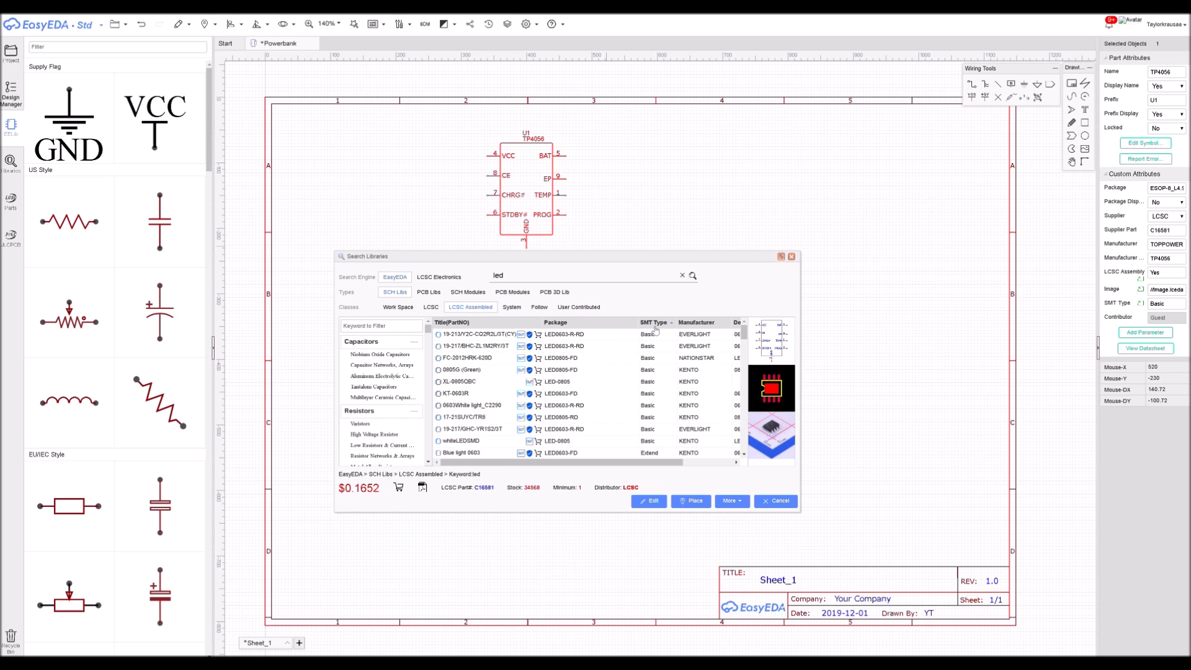
Compare the details of several Basic LEDs and try to place the KT-0603R LED
{"action": "left_click", "coordinate": [577, 347]}
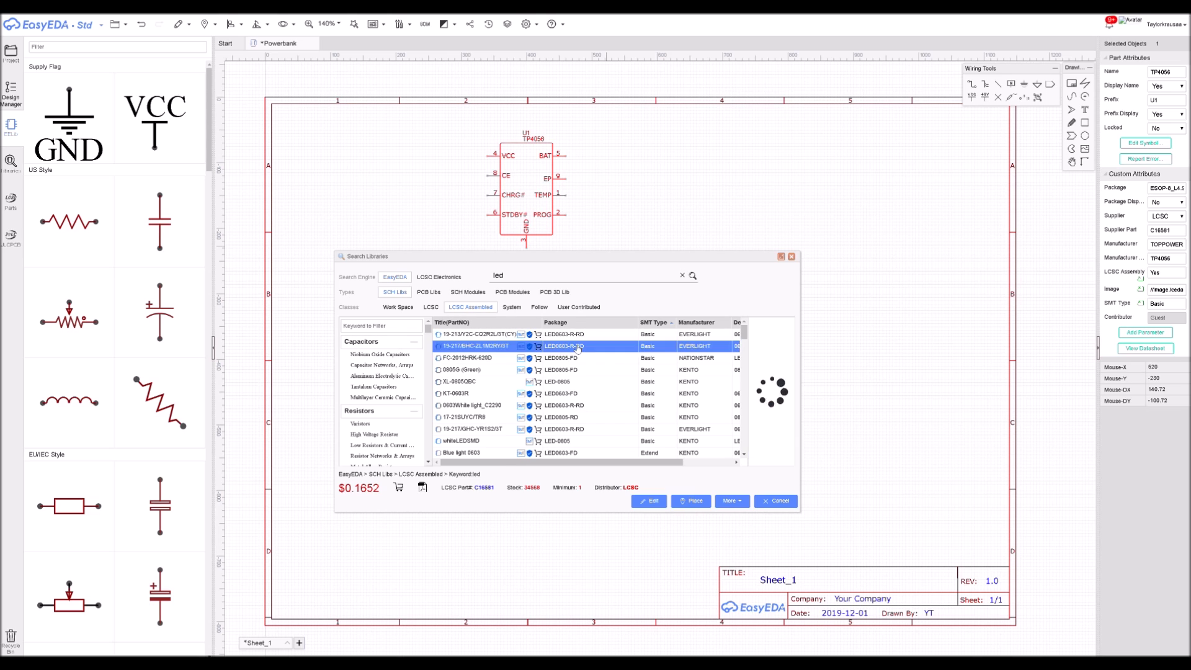
{"action": "left_click", "coordinate": [486, 370]}
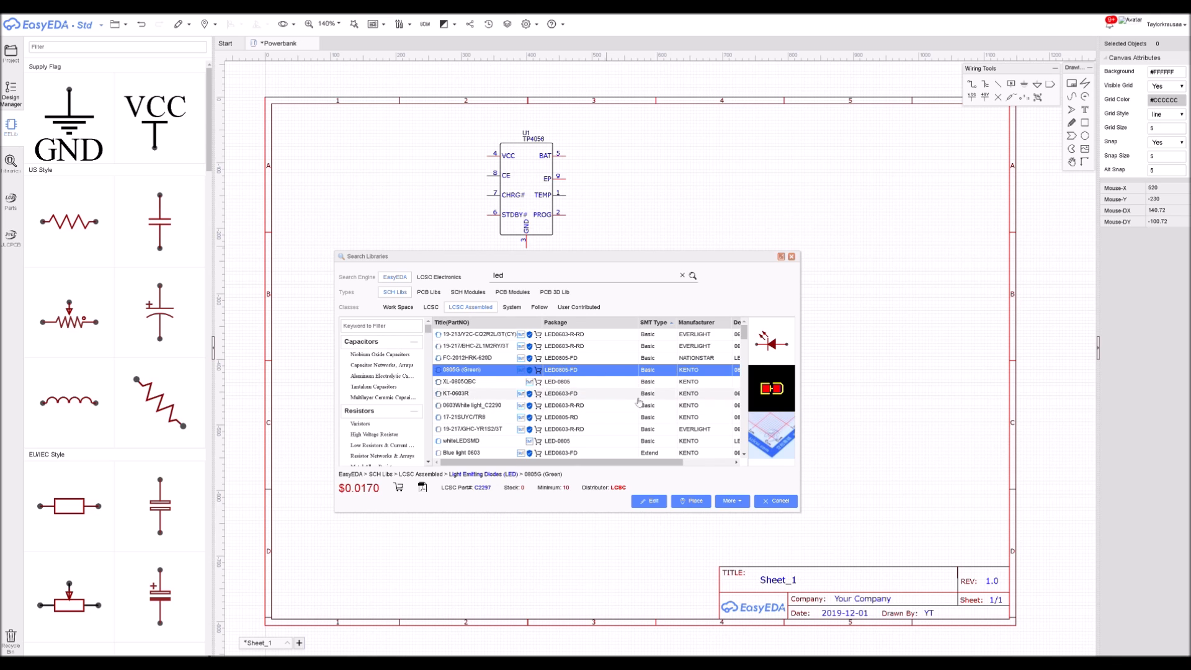
{"action": "left_click", "coordinate": [580, 418]}
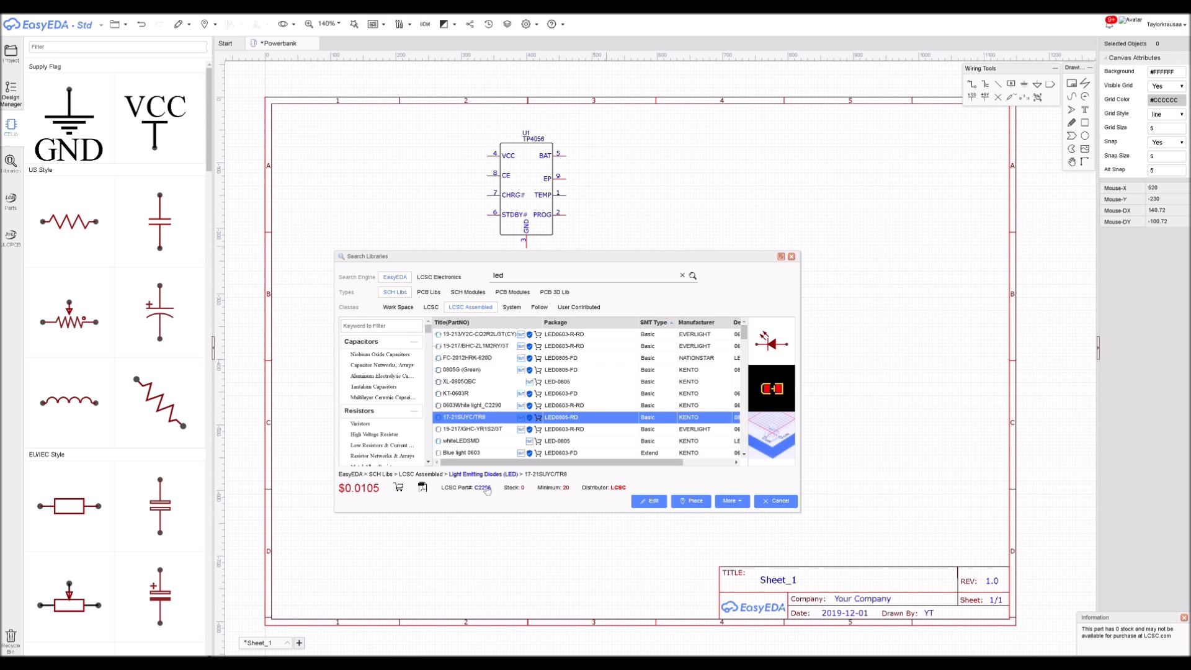
{"action": "left_click", "coordinate": [489, 324]}
{"action": "left_click", "coordinate": [654, 324]}
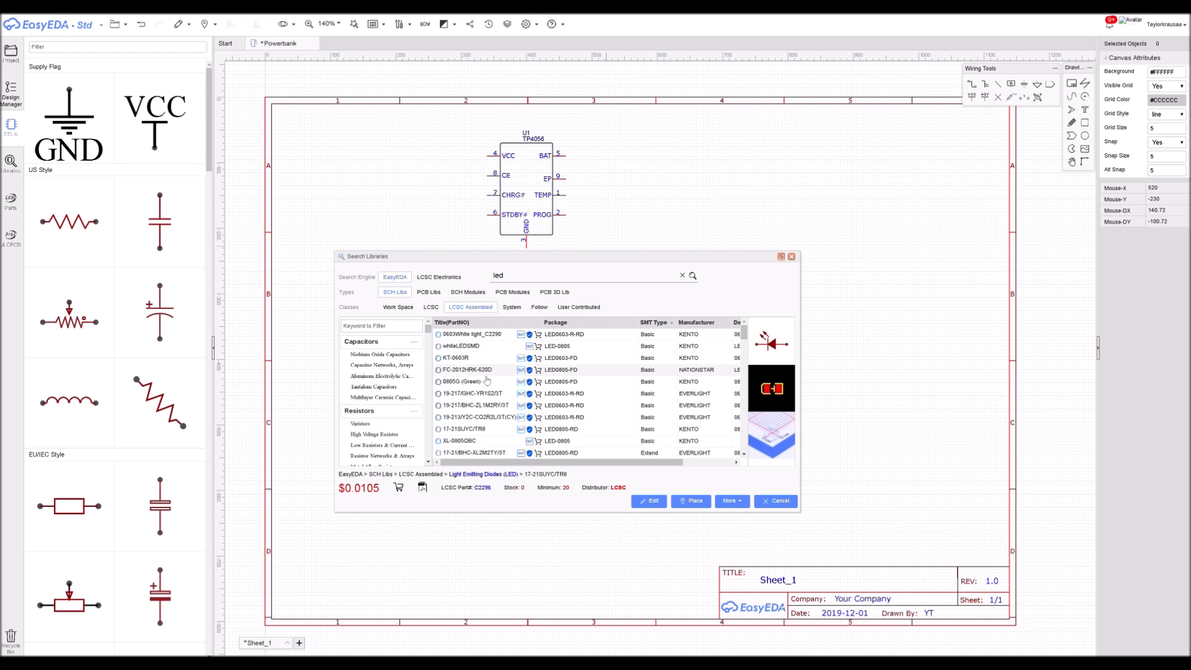
{"action": "left_click", "coordinate": [477, 358]}
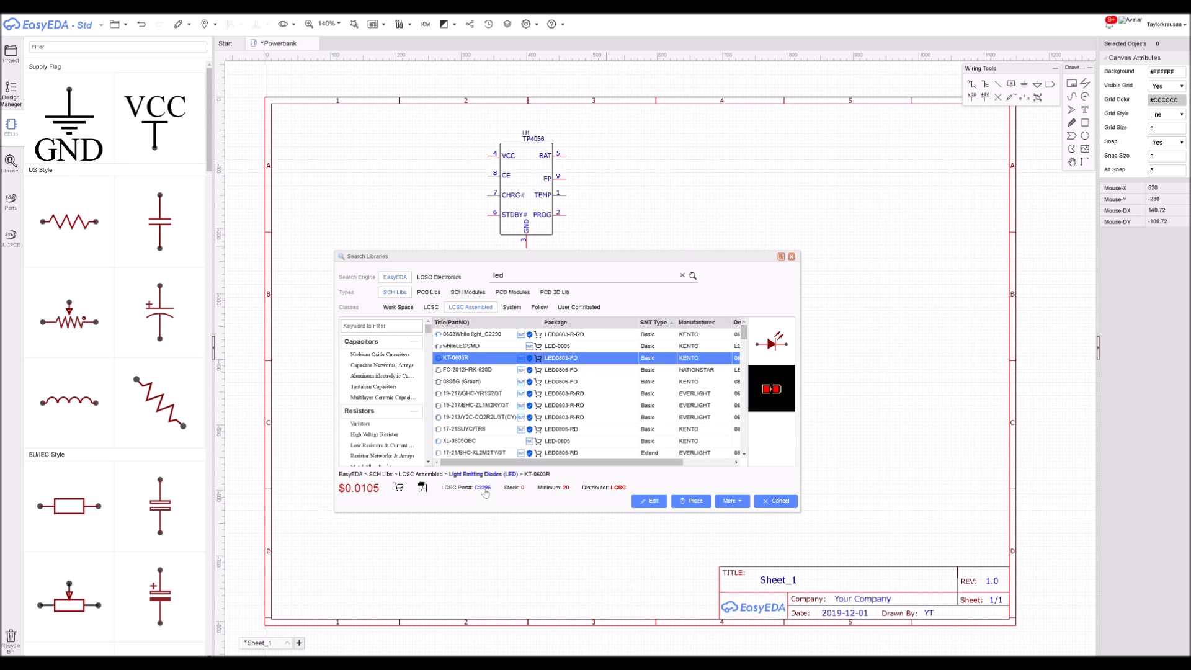
{"action": "left_click", "coordinate": [691, 501]}
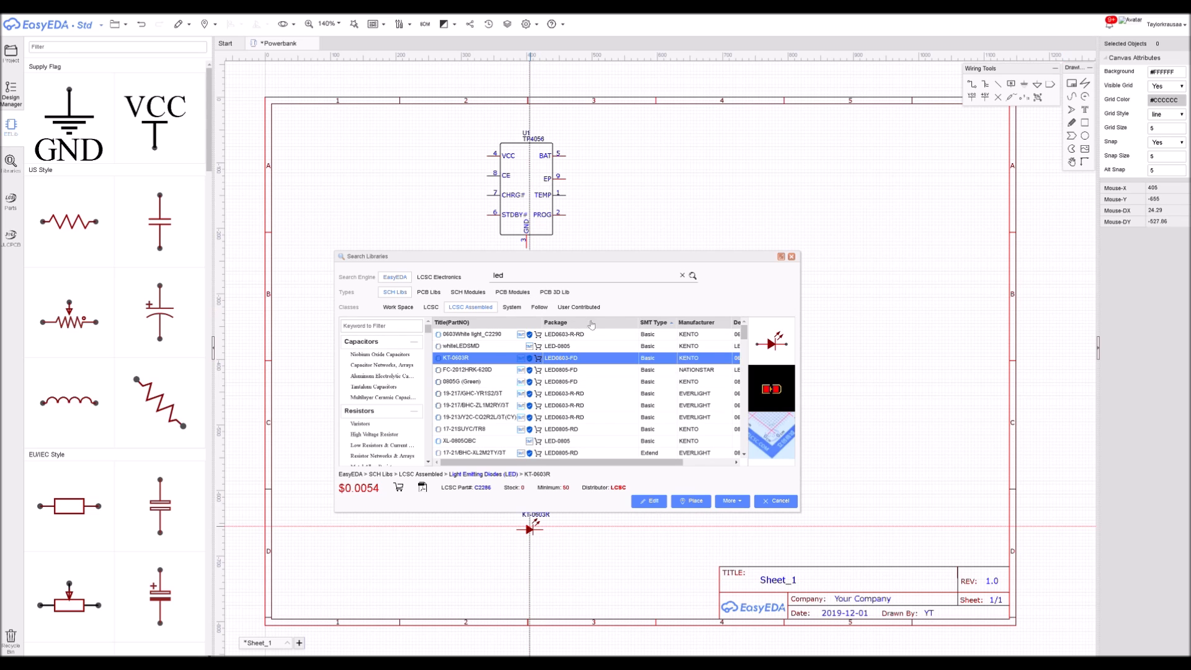
Choose the FC-2012HRK-620D LED in the LED0805-FD package and place it to the right of the TP4056
{"action": "left_click", "coordinate": [473, 346]}
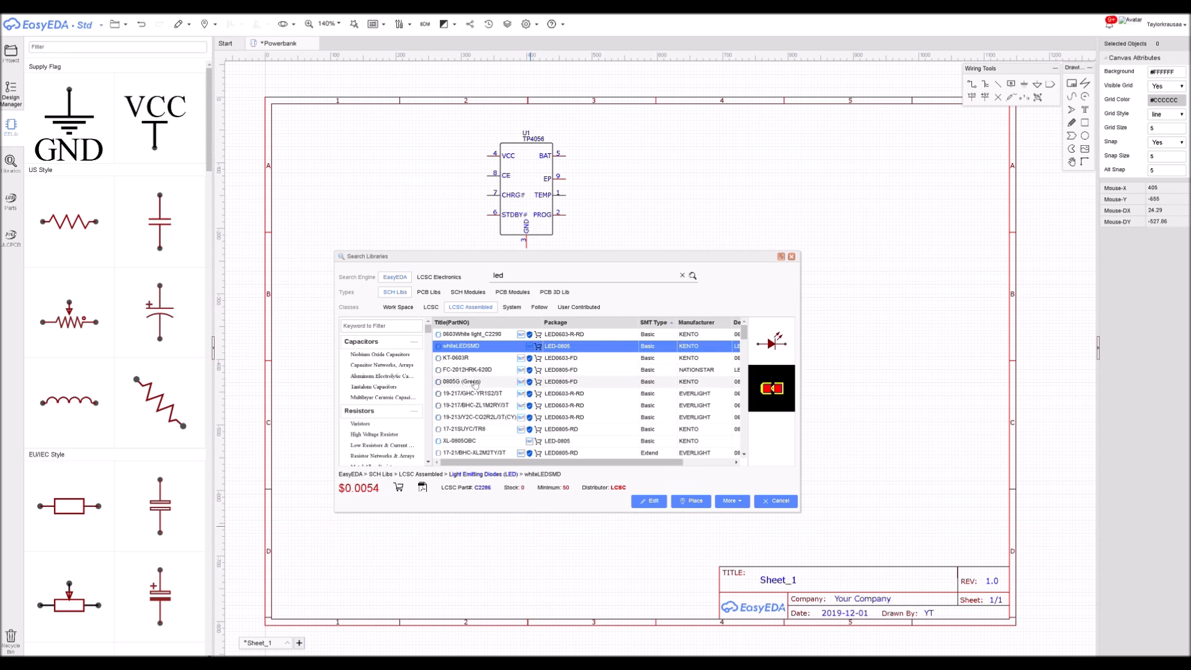
{"action": "left_click", "coordinate": [480, 370]}
{"action": "left_click", "coordinate": [482, 381]}
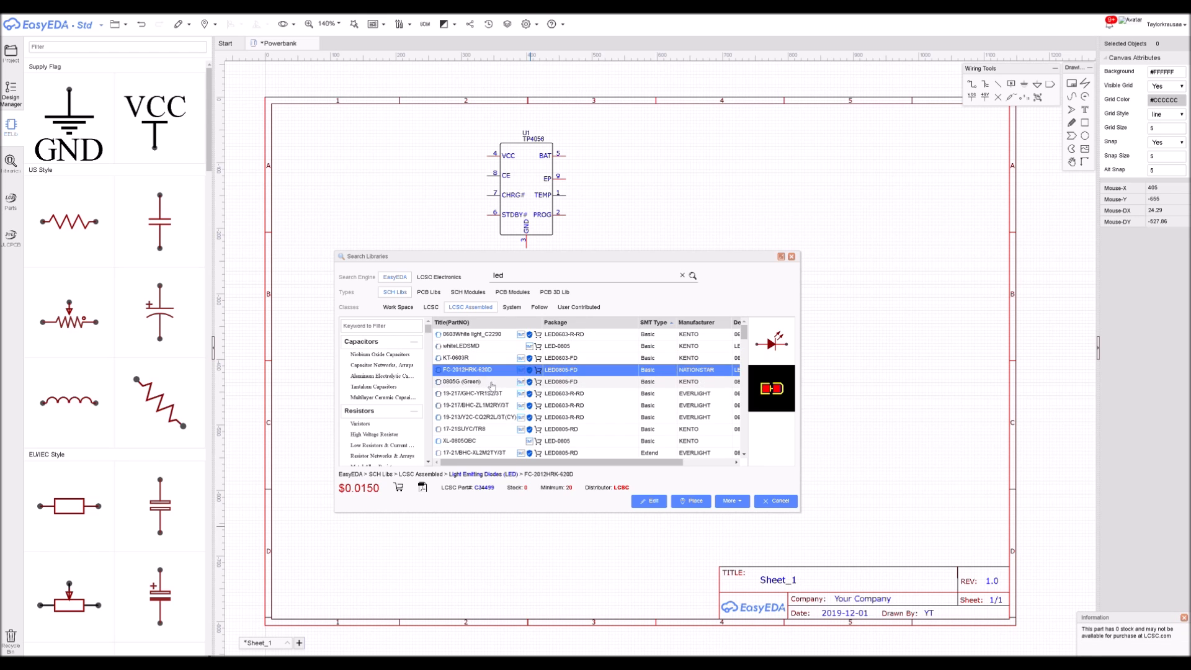
{"action": "left_click", "coordinate": [491, 371]}
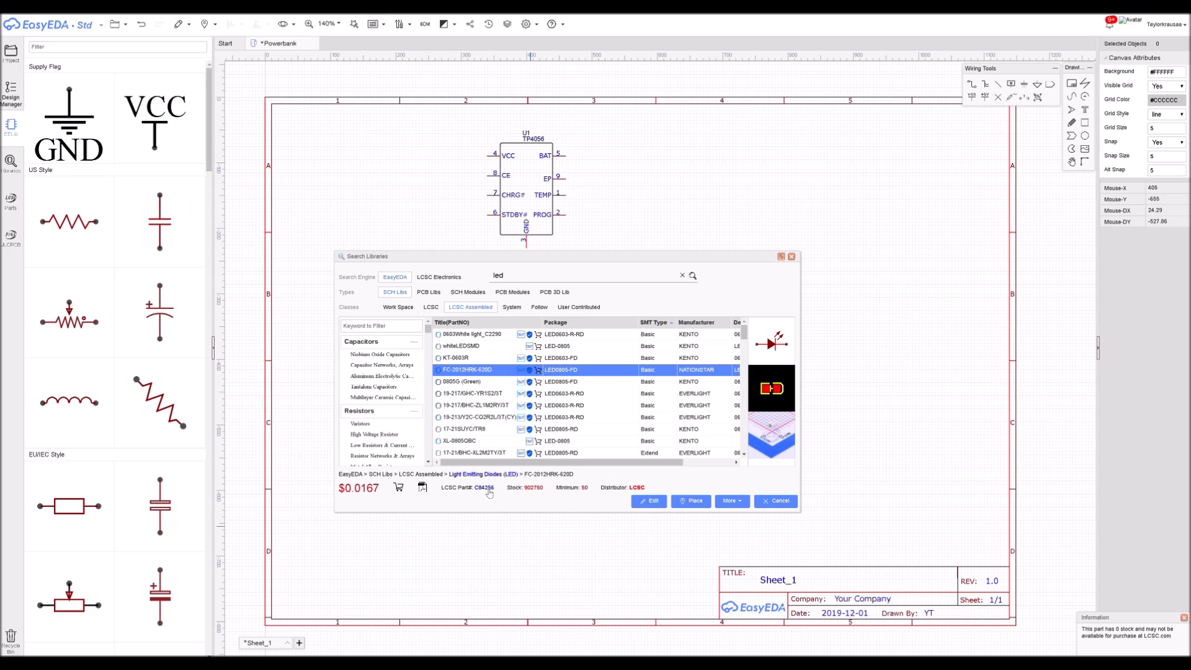
{"action": "left_click", "coordinate": [691, 501]}
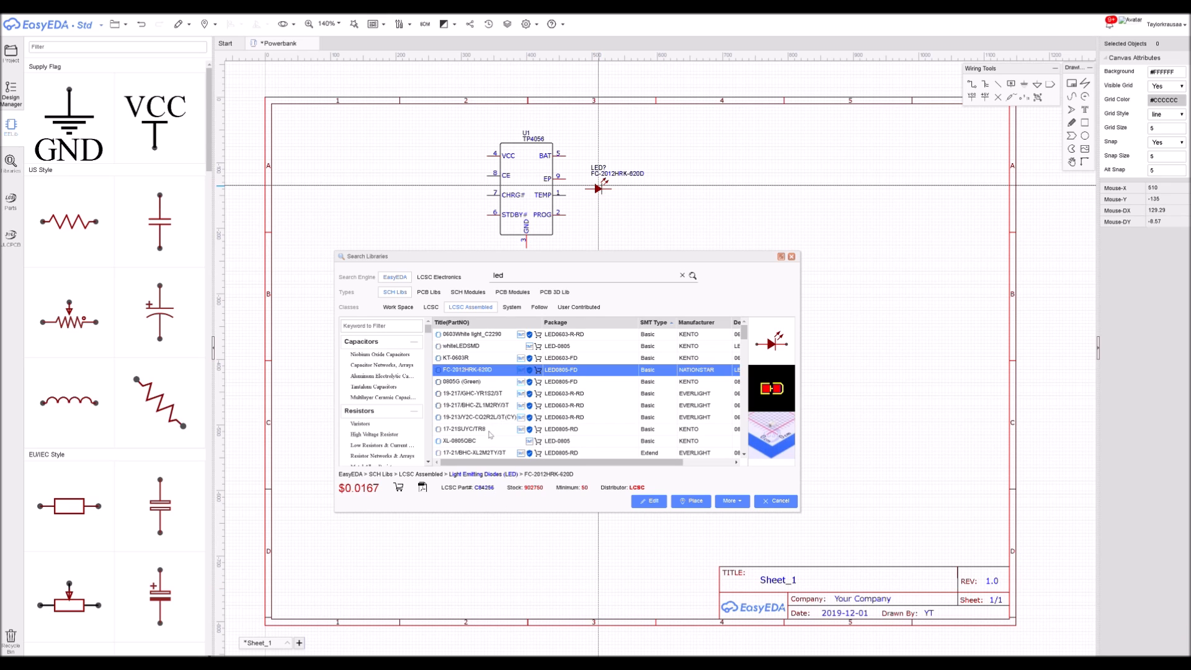
{"action": "left_click", "coordinate": [647, 200]}
Check the remaining Basic LEDs and place the 0805G (Green) LED directly below the FC-2012HRK-620D LED
{"action": "left_click", "coordinate": [499, 390]}
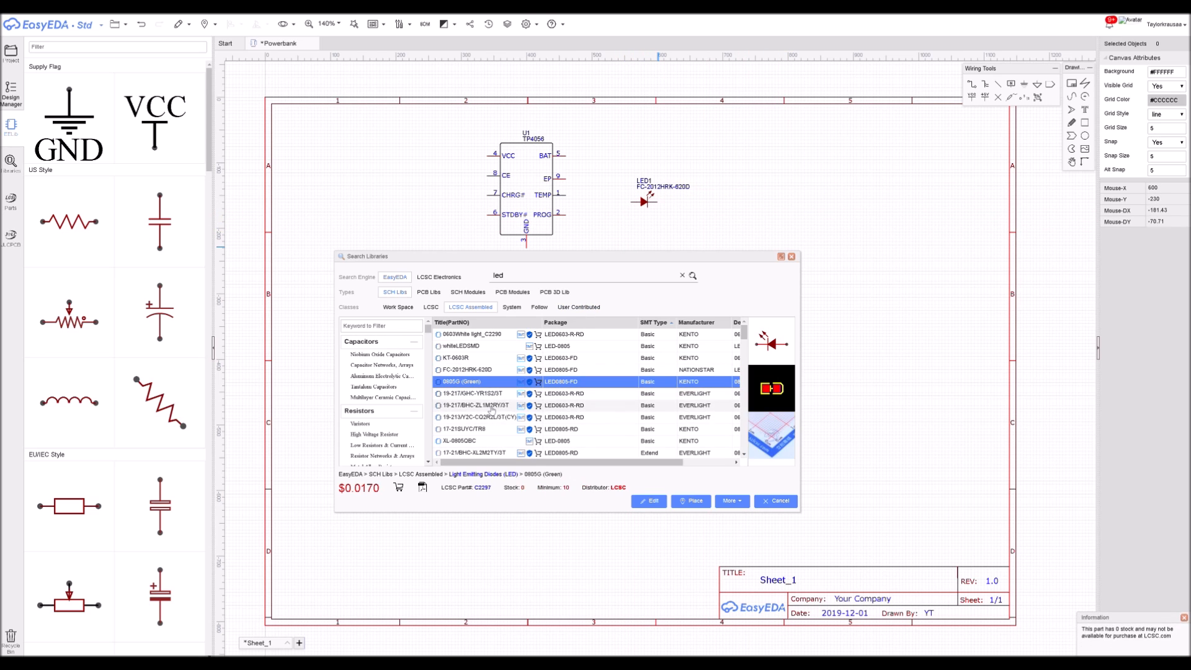
{"action": "left_click", "coordinate": [490, 393]}
{"action": "left_click", "coordinate": [488, 429]}
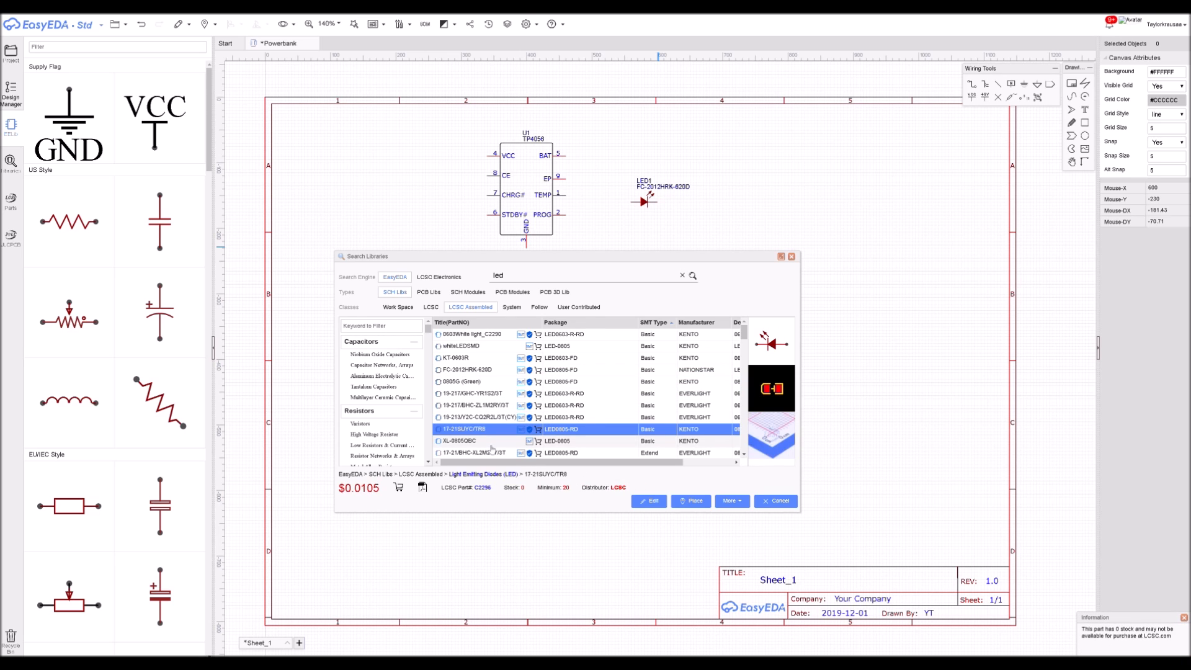
{"action": "left_click", "coordinate": [491, 441]}
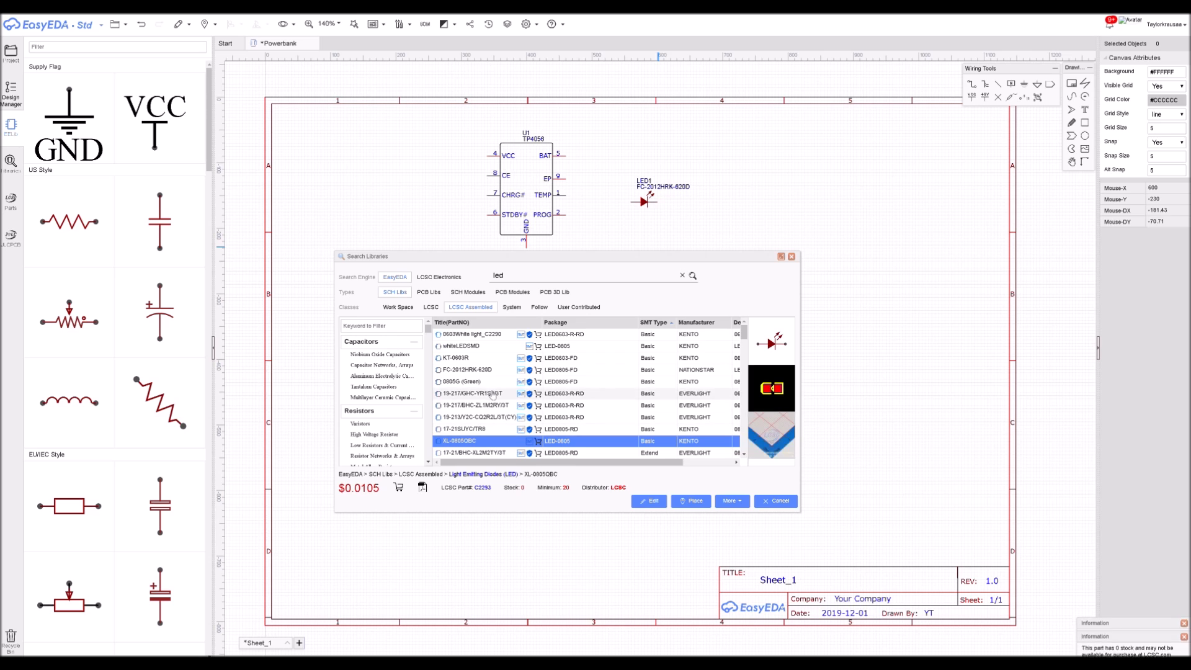
{"action": "left_click", "coordinate": [491, 393]}
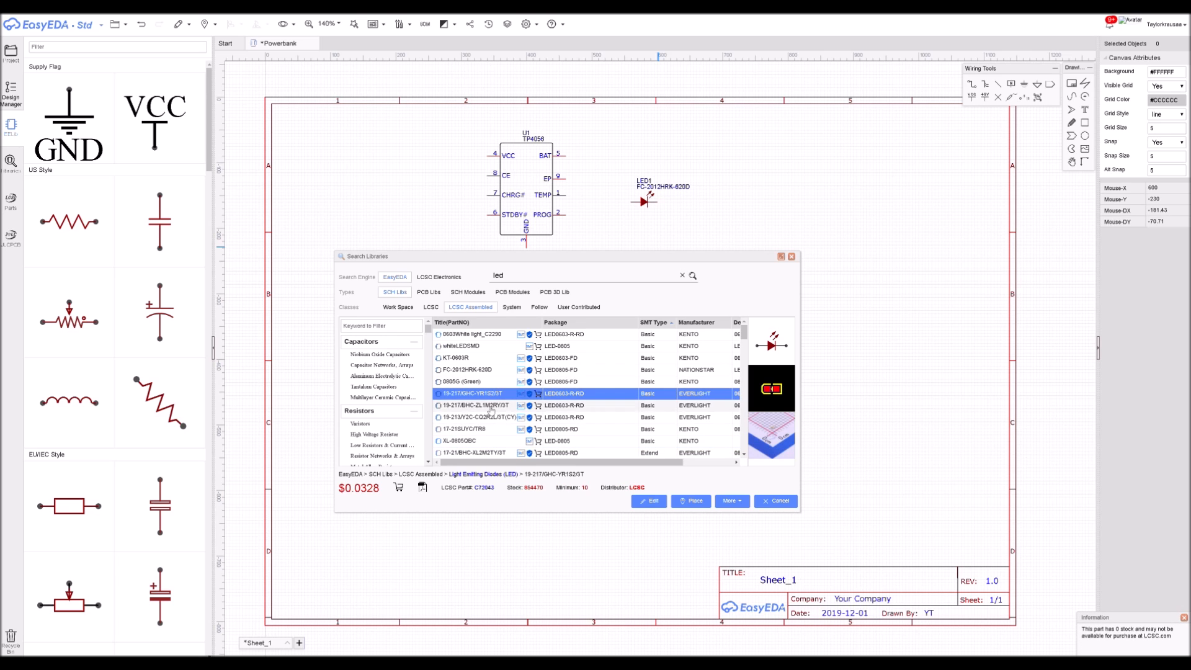
{"action": "left_click", "coordinate": [472, 381]}
{"action": "double_click", "coordinate": [472, 381]}
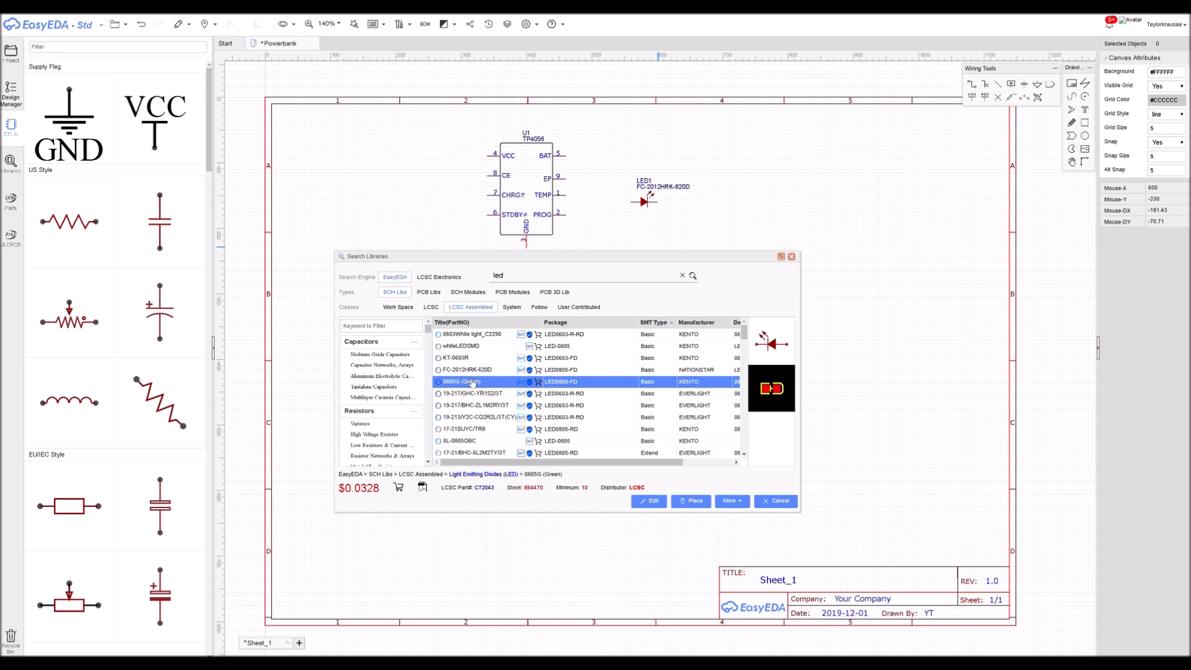
{"action": "left_click", "coordinate": [649, 222]}
{"action": "key", "text": "Escape"}
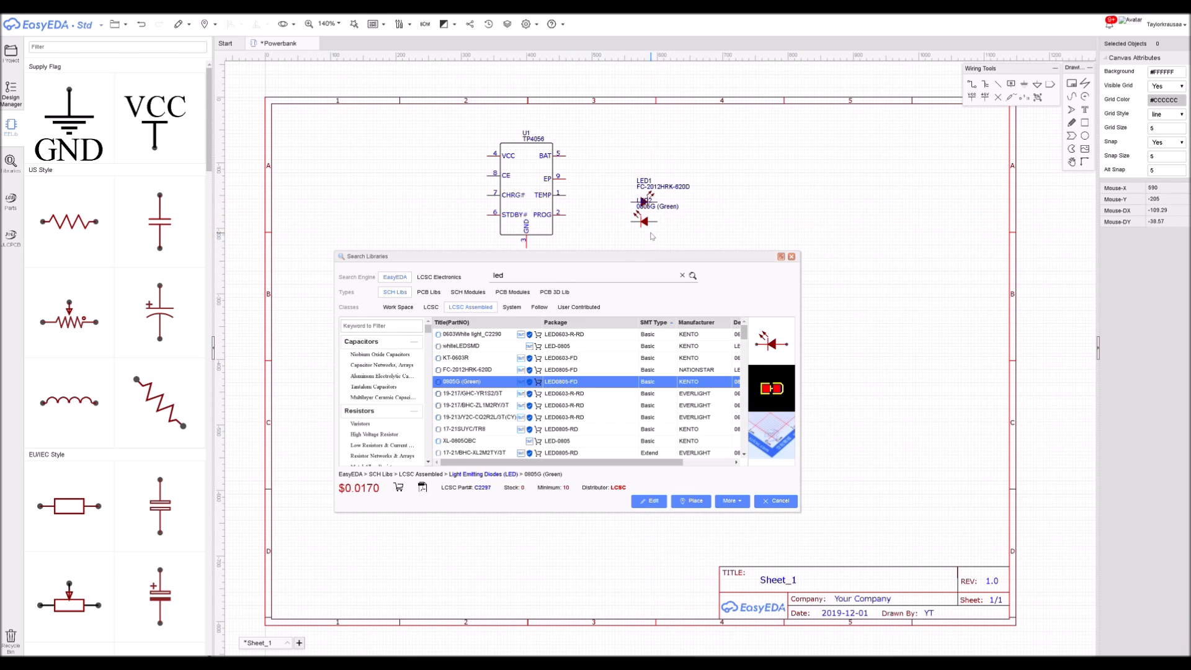
Search for 22uf and place two CL21A226MAQNNNE capacitors in the 0805 package to the right of the LEDs
{"action": "left_click", "coordinate": [609, 275]}
{"action": "type", "text": "22uf"}
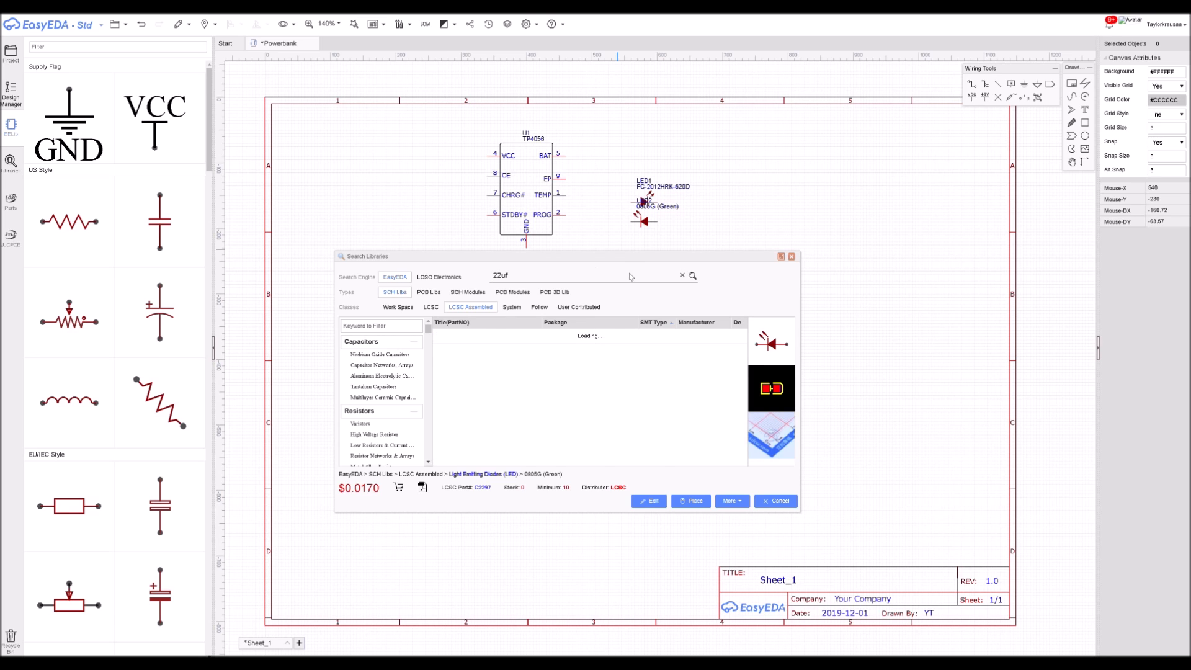
{"action": "left_click", "coordinate": [467, 335]}
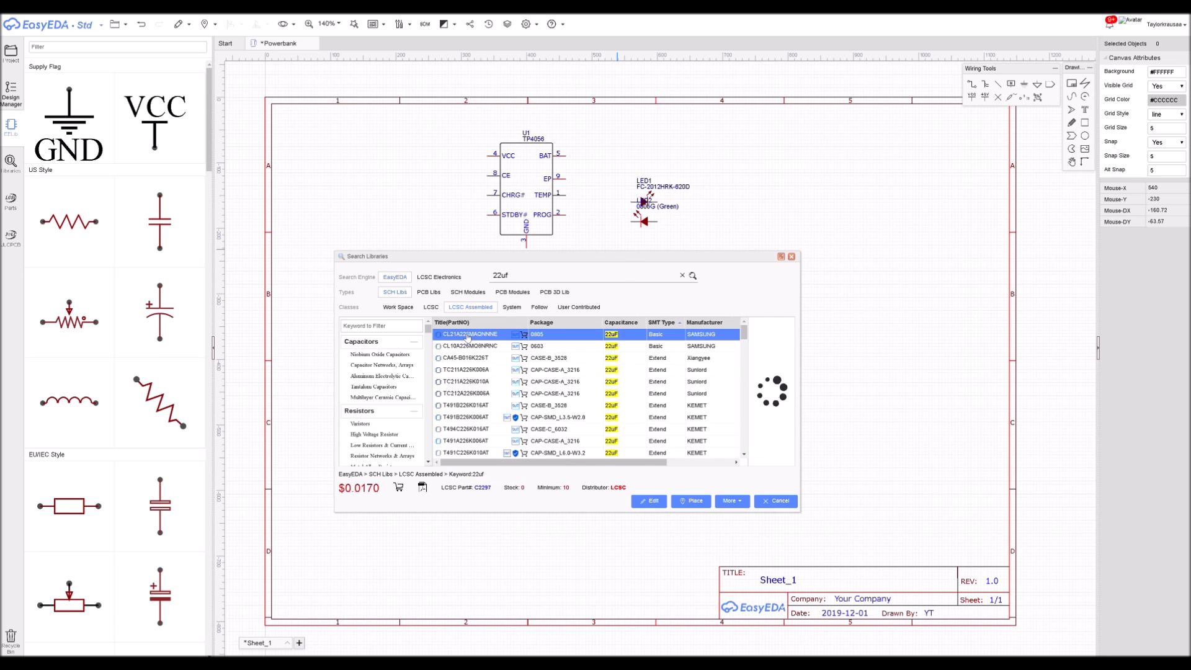
{"action": "double_click", "coordinate": [544, 338]}
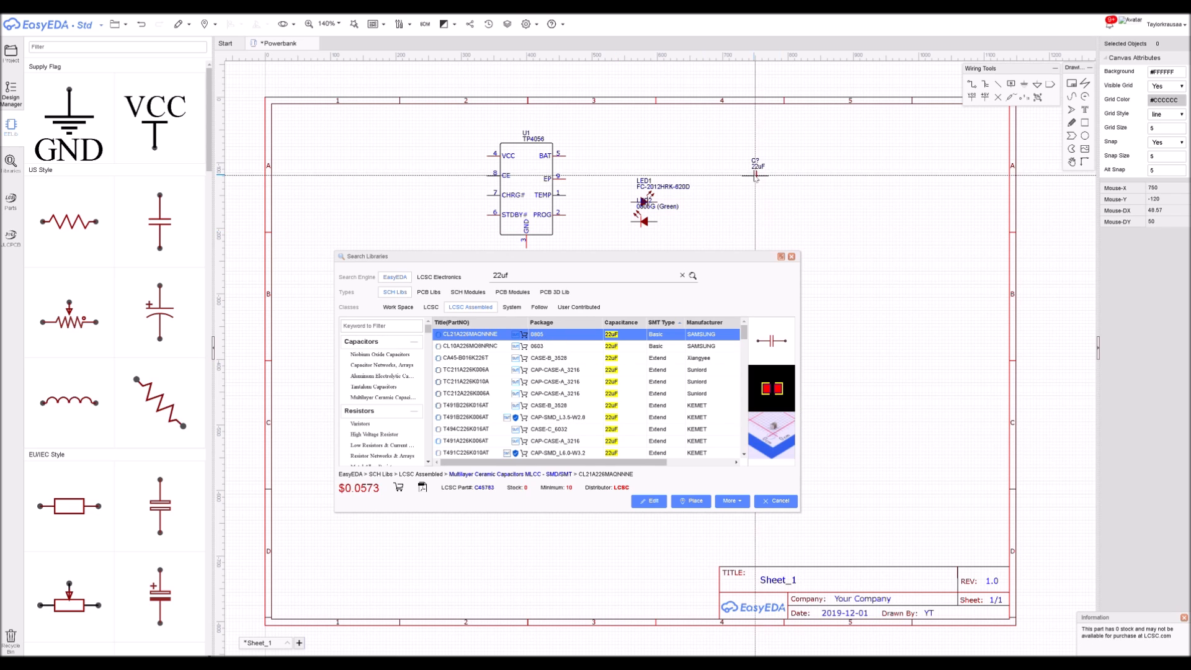
{"action": "left_click", "coordinate": [756, 176]}
{"action": "left_click", "coordinate": [767, 198]}
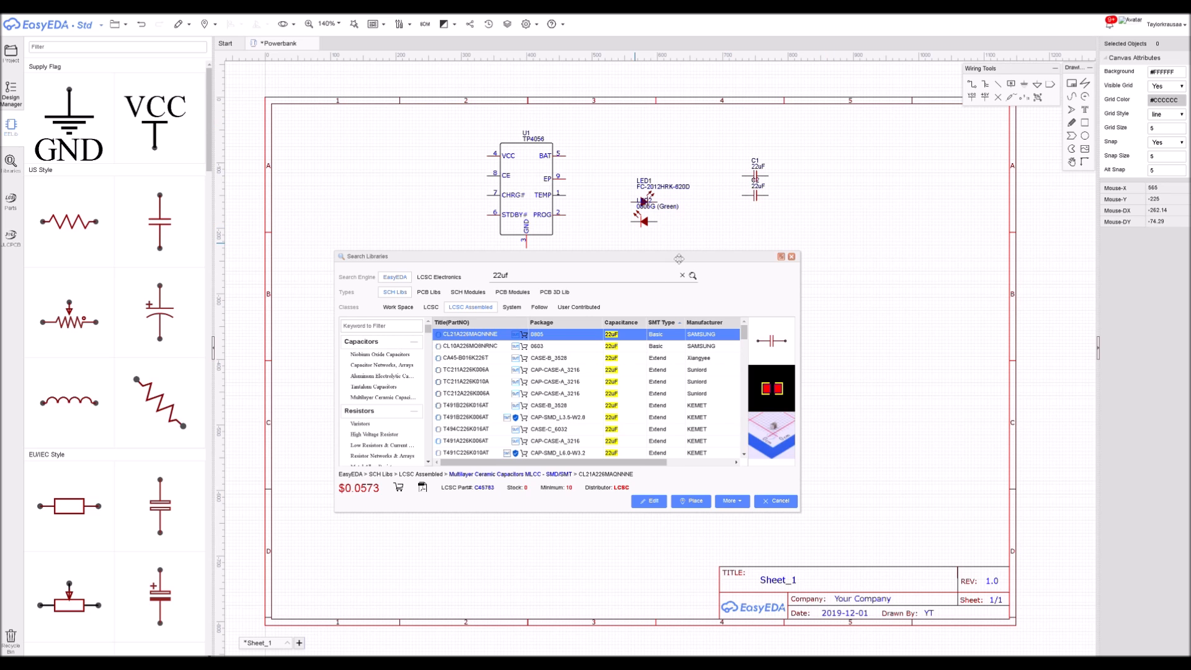
Rotate both 22uF capacitors upright, positioning C2 left of the TP4056 and C1 between the chip and the LEDs
{"action": "left_click_drag", "start_coordinate": [760, 204], "coordinate": [420, 186]}
{"action": "key", "text": "space"}
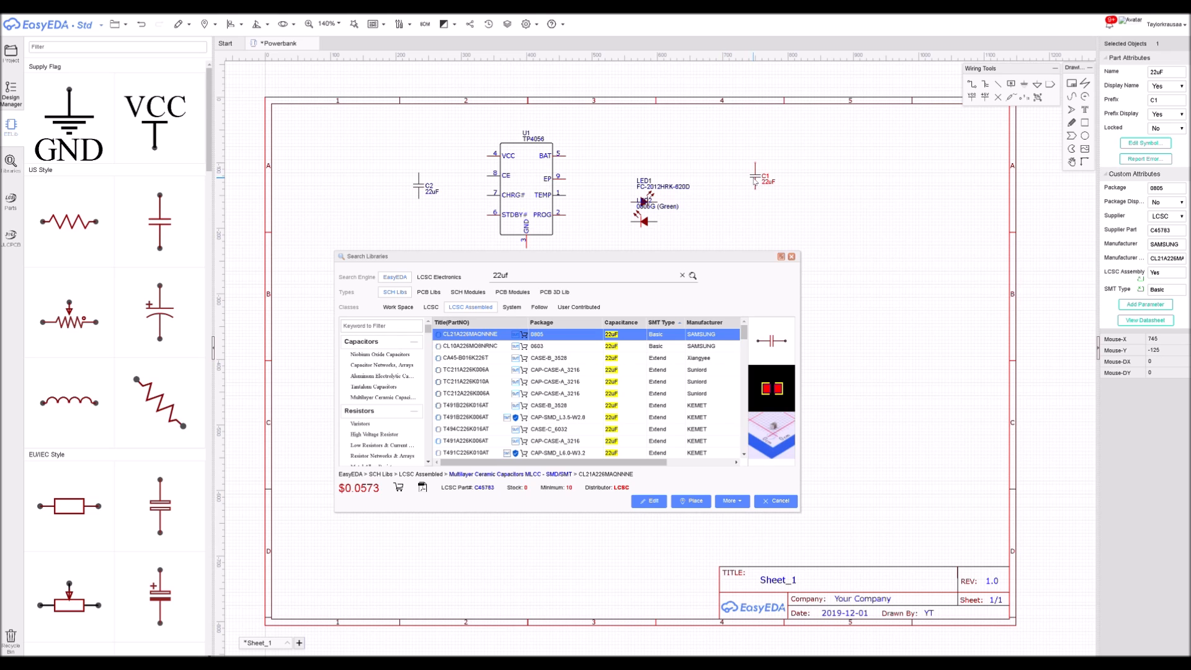
{"action": "left_click_drag", "start_coordinate": [756, 176], "coordinate": [599, 212]}
{"action": "key", "text": "space"}
{"action": "left_click_drag", "start_coordinate": [426, 192], "coordinate": [435, 203]}
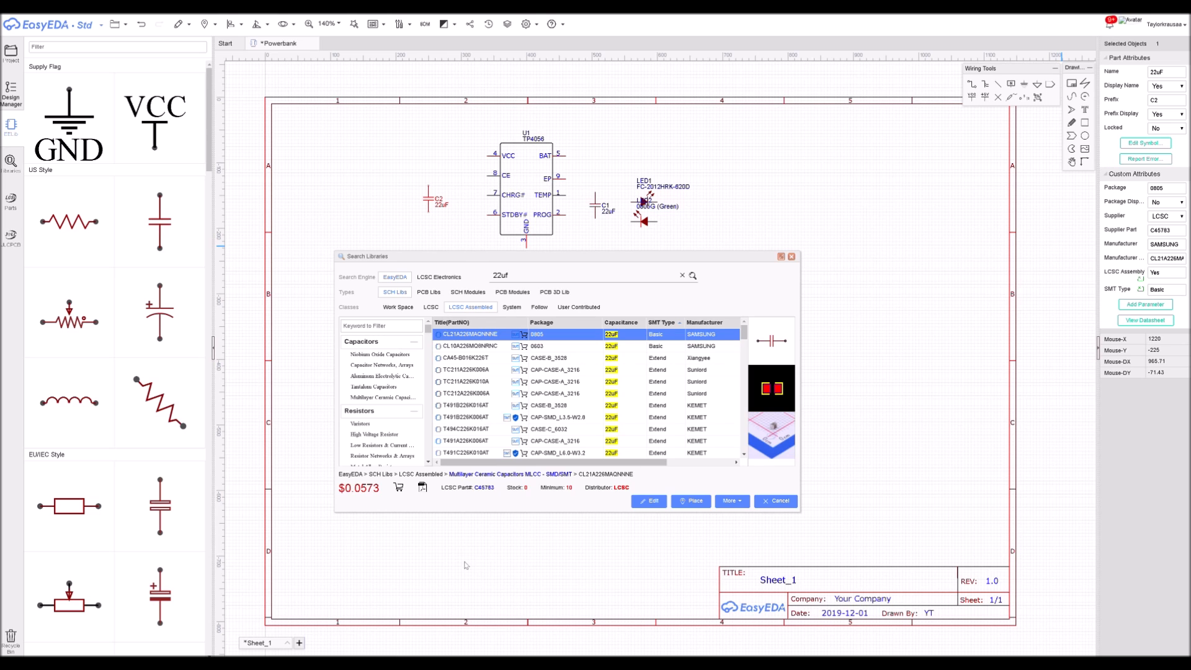
Search for part C283540 and place the TYPE-C-31-M-17 USB connector to the left of capacitor C2
{"action": "double_click", "coordinate": [616, 283]}
{"action": "type", "text": "C283540"}
{"action": "key", "text": "Return"}
{"action": "left_click", "coordinate": [482, 338]}
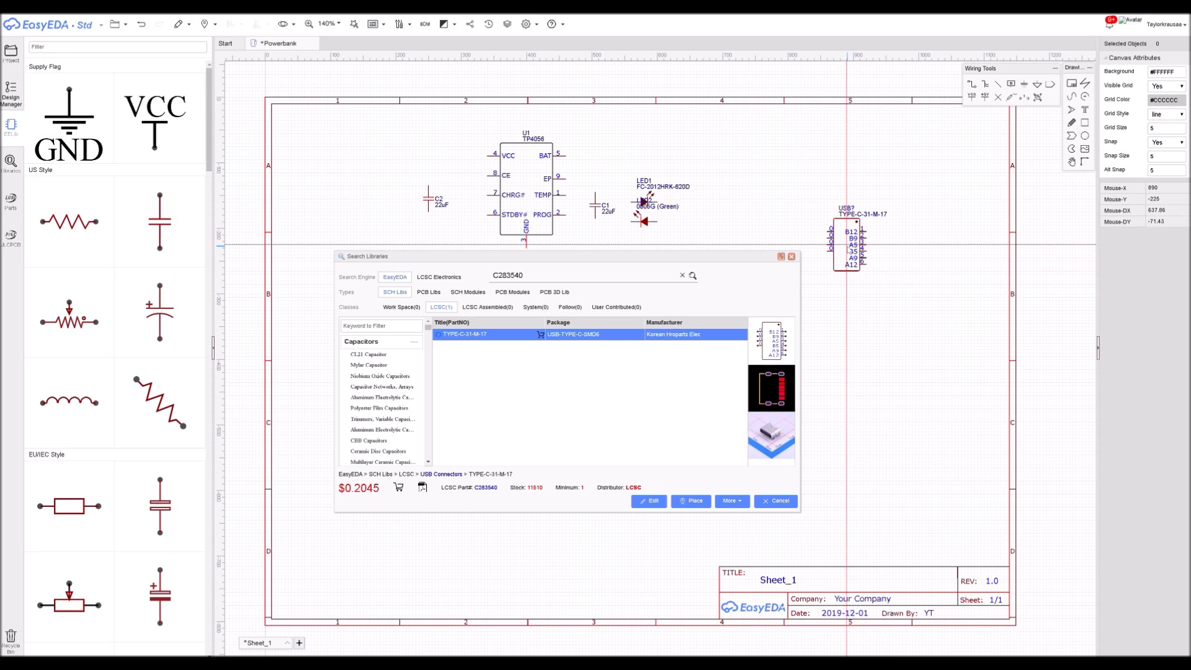
{"action": "left_click", "coordinate": [846, 245]}
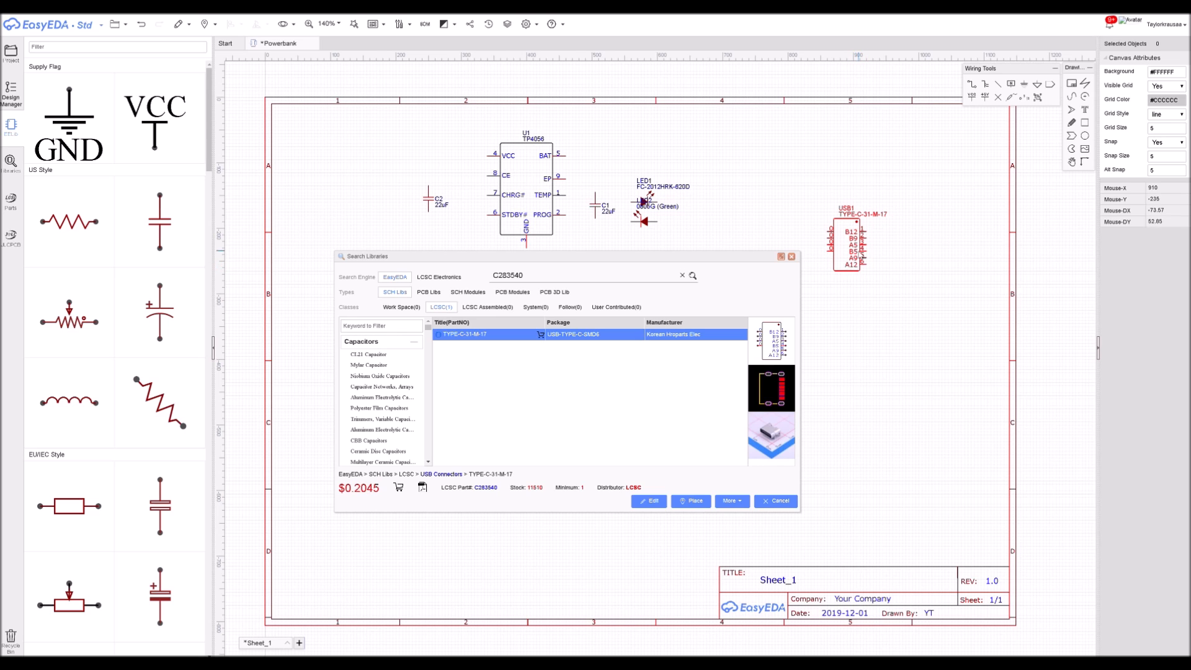
{"action": "left_click_drag", "start_coordinate": [849, 254], "coordinate": [357, 213]}
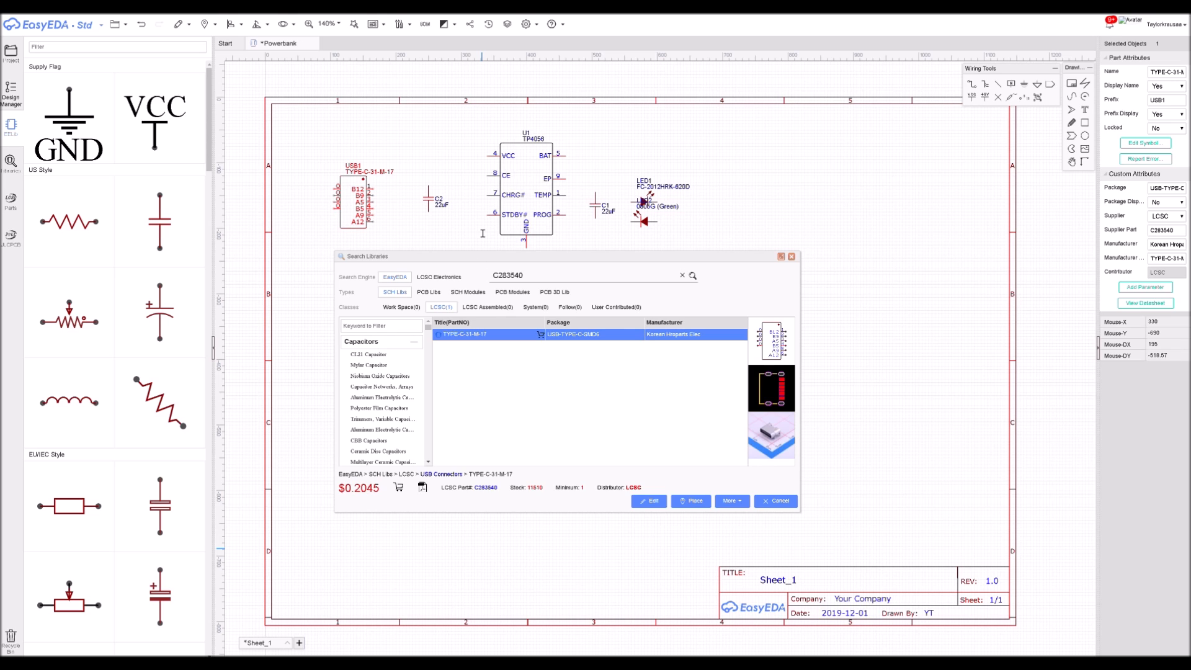
Search for part C2345 and place the YJ-USB-AF-02-Y-Fe USB-A connector well to the right of the LEDs
{"action": "double_click", "coordinate": [514, 276]}
{"action": "type", "text": "C2345"}
{"action": "left_click", "coordinate": [490, 334]}
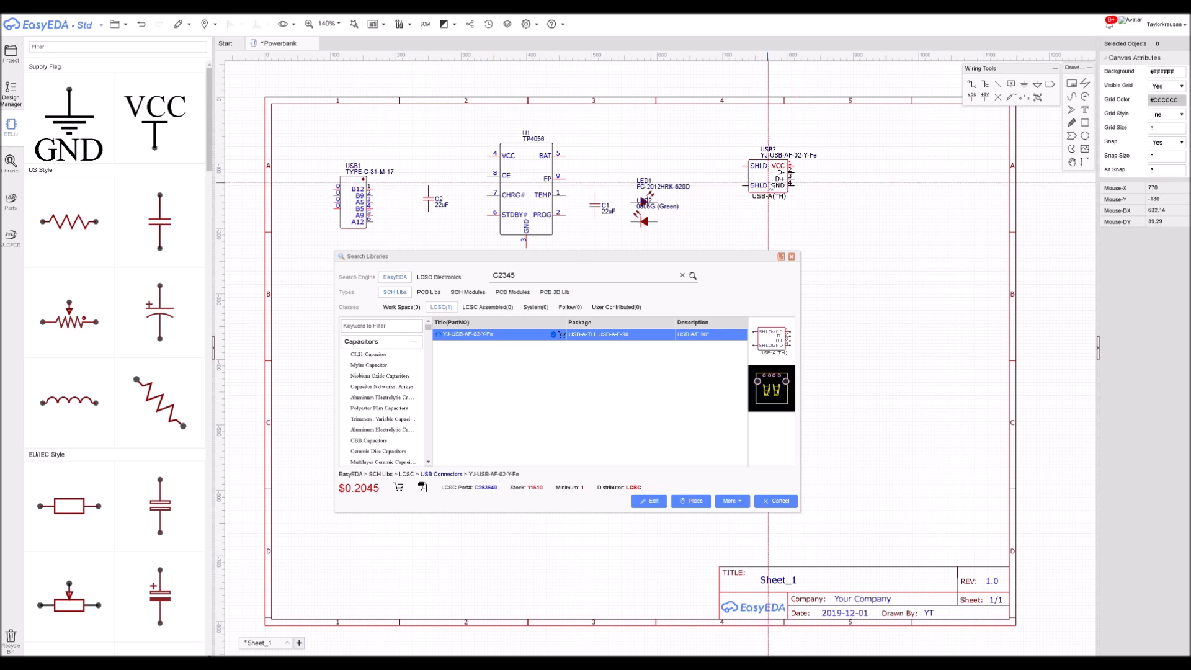
{"action": "left_click", "coordinate": [800, 198]}
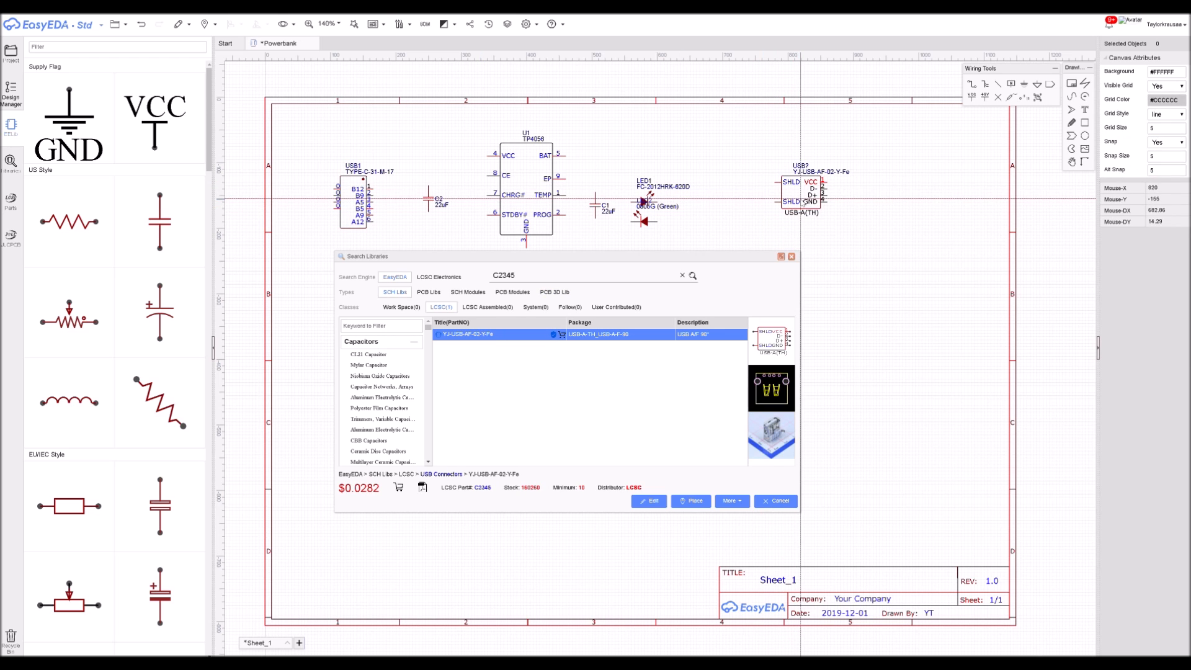
Search for part C358684 and place the MTP125-1102S1 two-pin header below and to the right of the USB-A connector
{"action": "left_click", "coordinate": [544, 286]}
{"action": "left_click", "coordinate": [545, 285]}
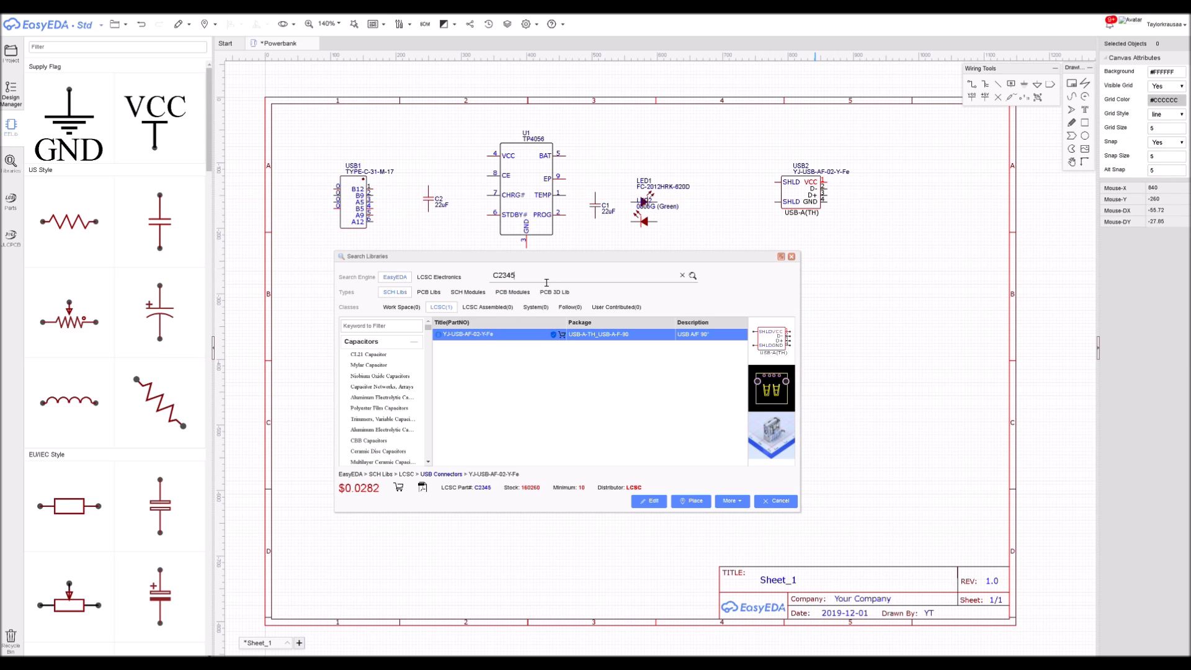
{"action": "double_click", "coordinate": [546, 282]}
{"action": "left_click", "coordinate": [124, 662]}
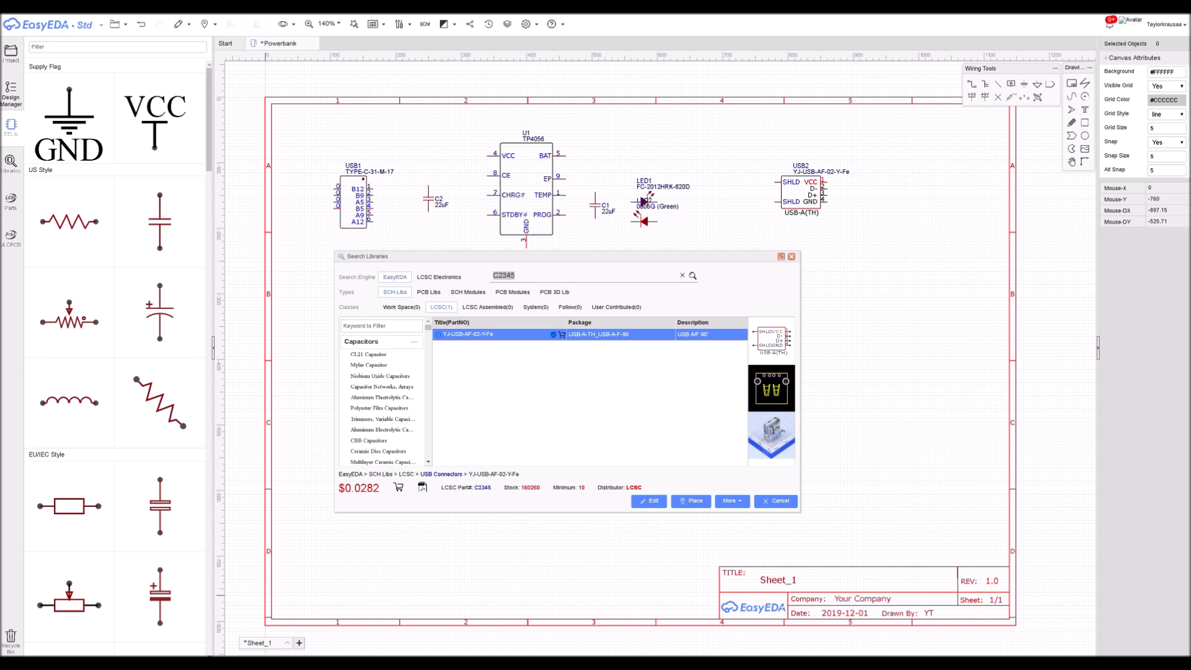
{"action": "type", "text": "C358684"}
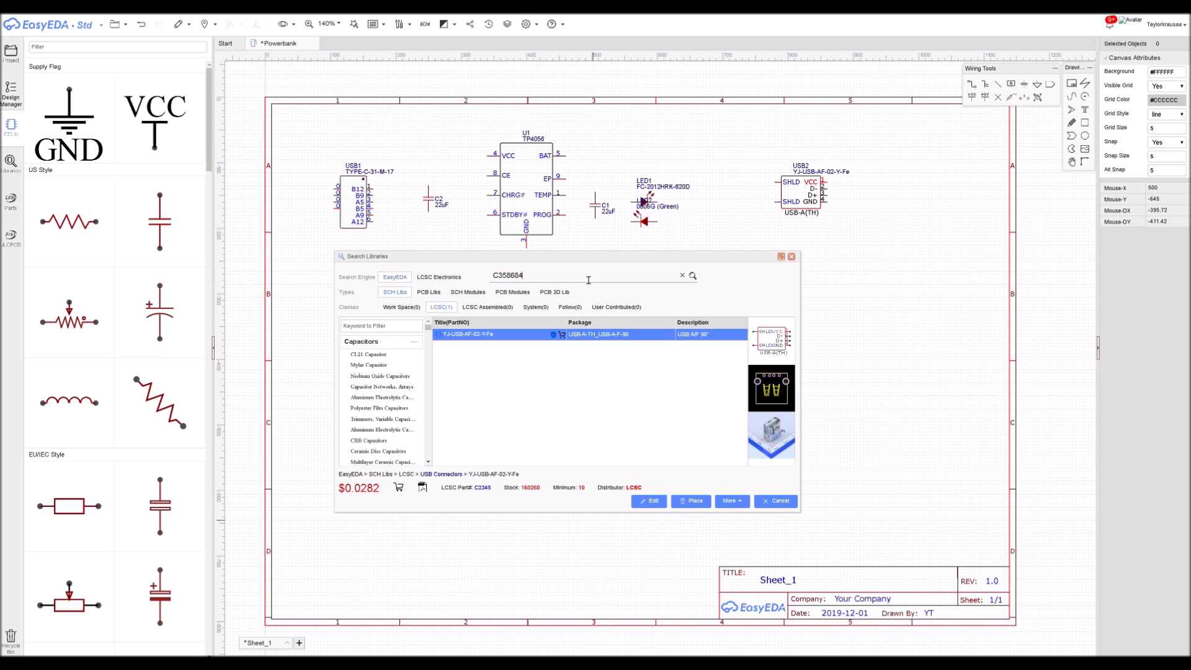
{"action": "key", "text": "Return"}
{"action": "left_click", "coordinate": [489, 338]}
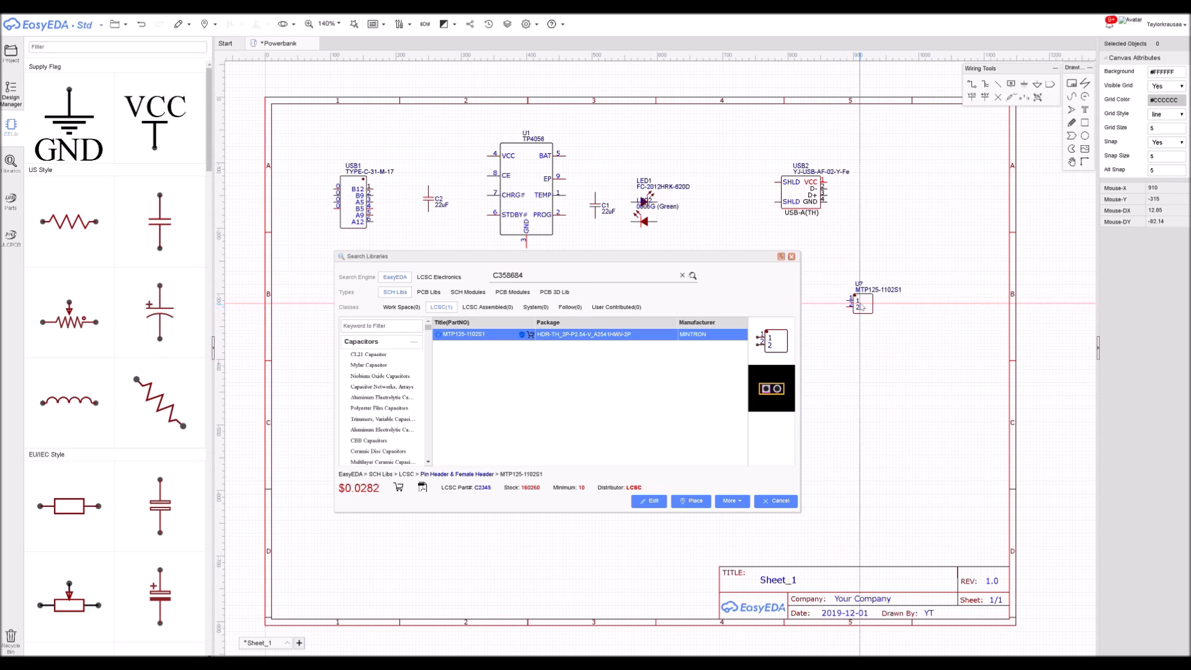
{"action": "left_click", "coordinate": [857, 298]}
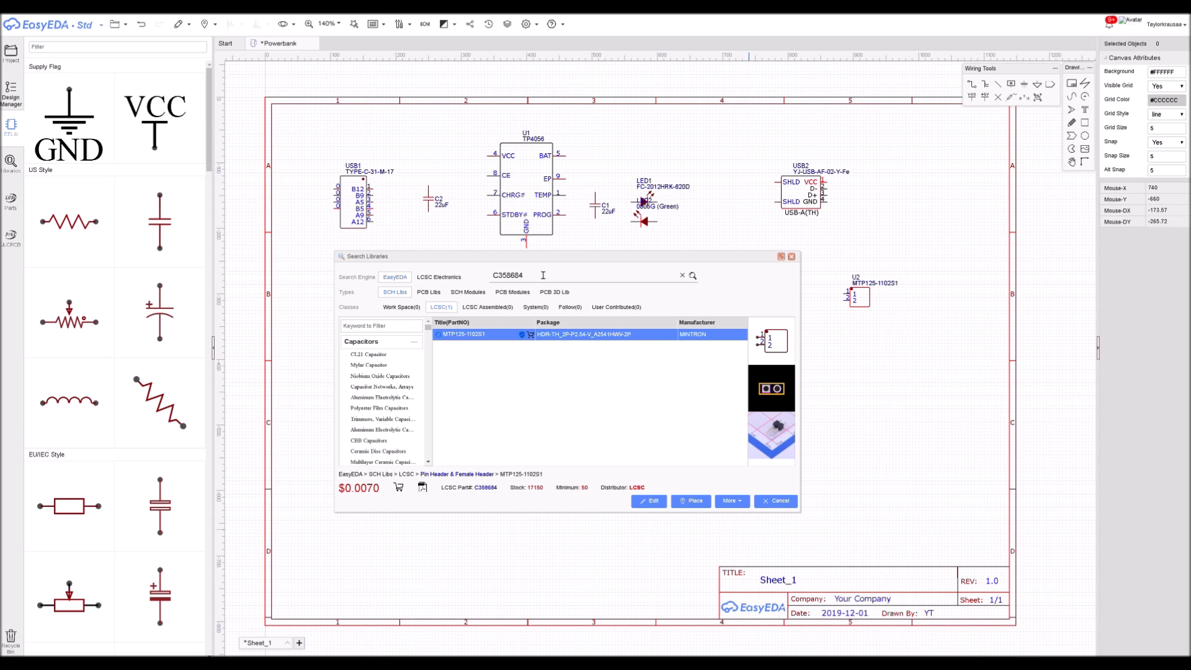
Search for part C319015 and place one SS-12D06L5 switch below the two-pin header, rotated so its pins face left
{"action": "key", "text": "ctrl+a"}
{"action": "type", "text": "C319015"}
{"action": "key", "text": "Return"}
{"action": "left_click", "coordinate": [490, 334]}
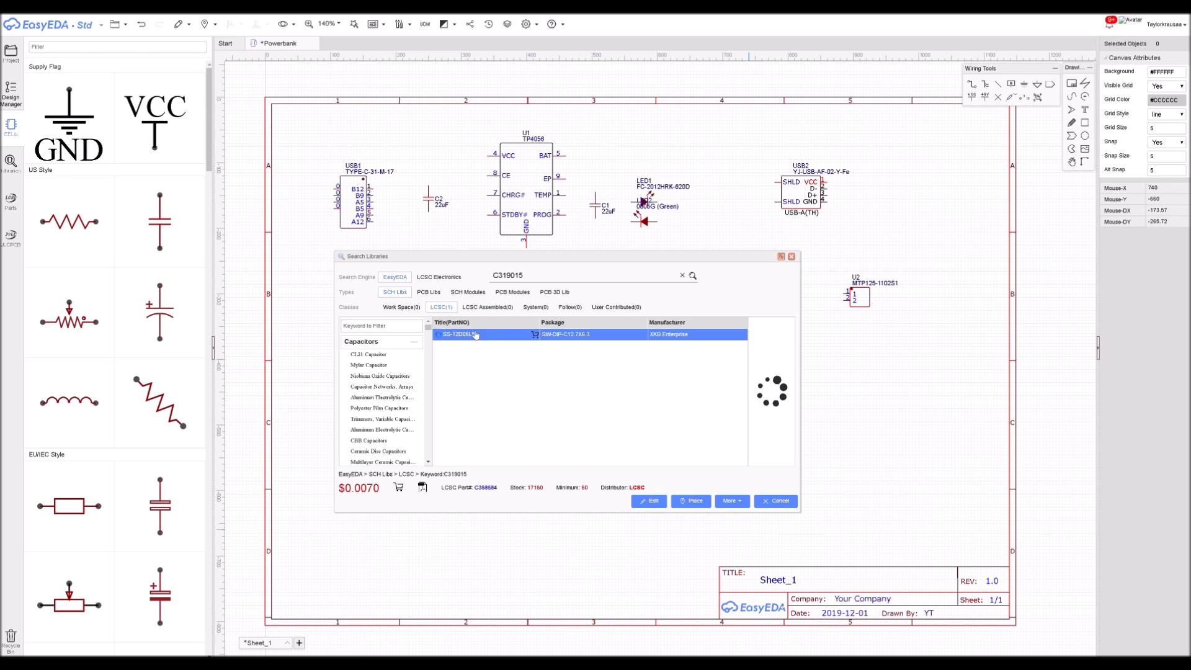
{"action": "key", "text": "space"}
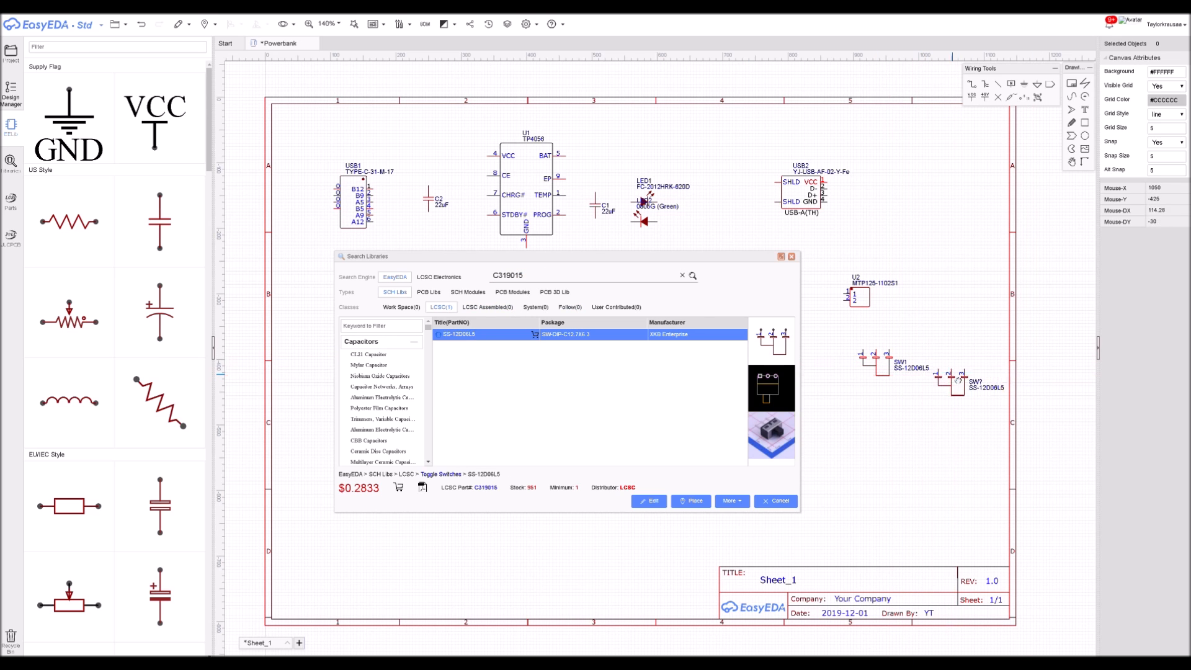
{"action": "left_click", "coordinate": [877, 372]}
{"action": "left_click_drag", "start_coordinate": [877, 372], "coordinate": [874, 356]}
Move the two-pin header directly above the LEDs and the SS-12D06L5 switch to their lower right
{"action": "left_click_drag", "start_coordinate": [865, 302], "coordinate": [654, 154]}
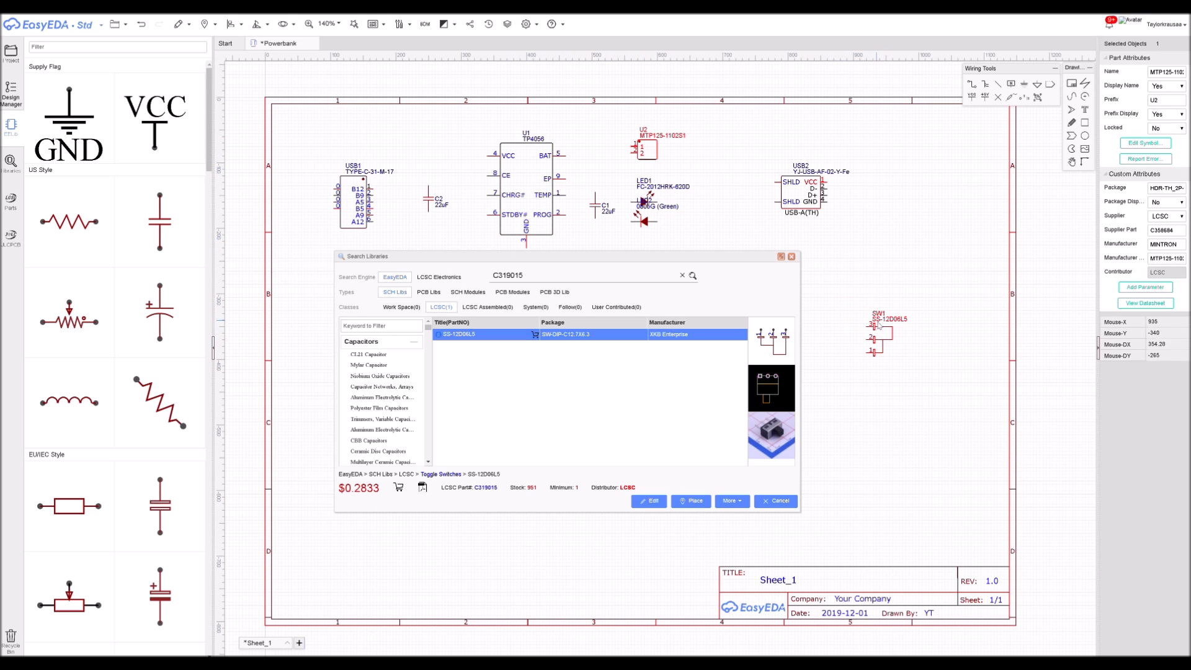
{"action": "left_click_drag", "start_coordinate": [893, 334], "coordinate": [736, 232]}
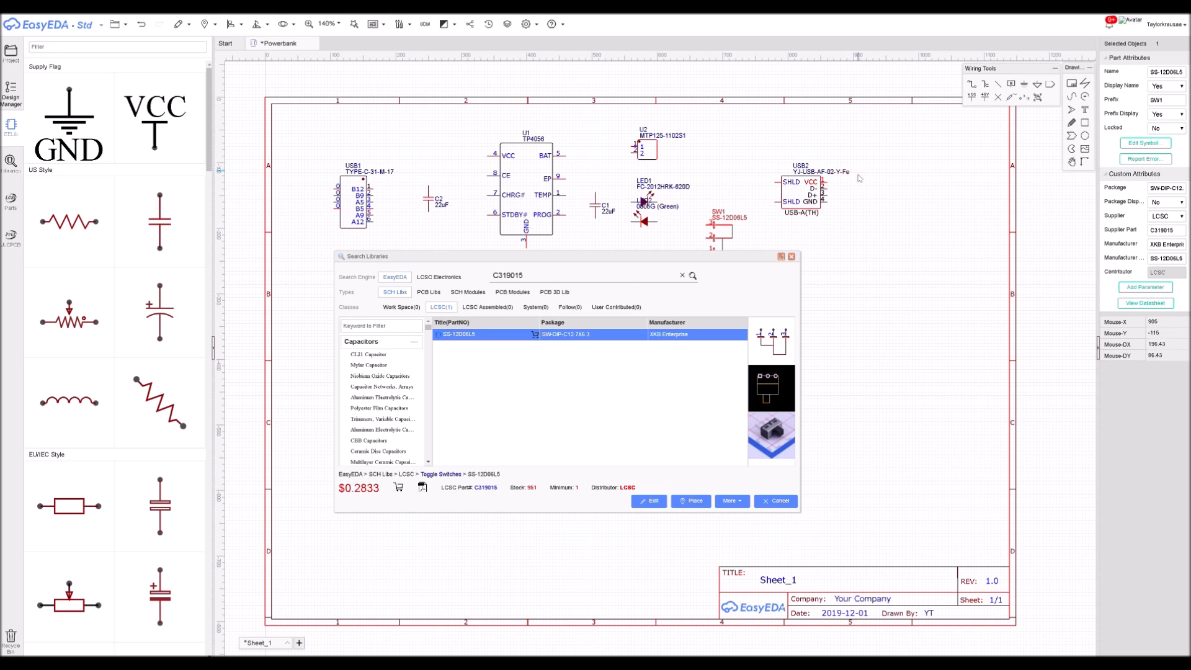
Search for mt3608 and place the MT3608 converter in the SOT-23-6 package below the USB-A connector
{"action": "double_click", "coordinate": [583, 281]}
{"action": "type", "text": "mt3608"}
{"action": "key", "text": "Return"}
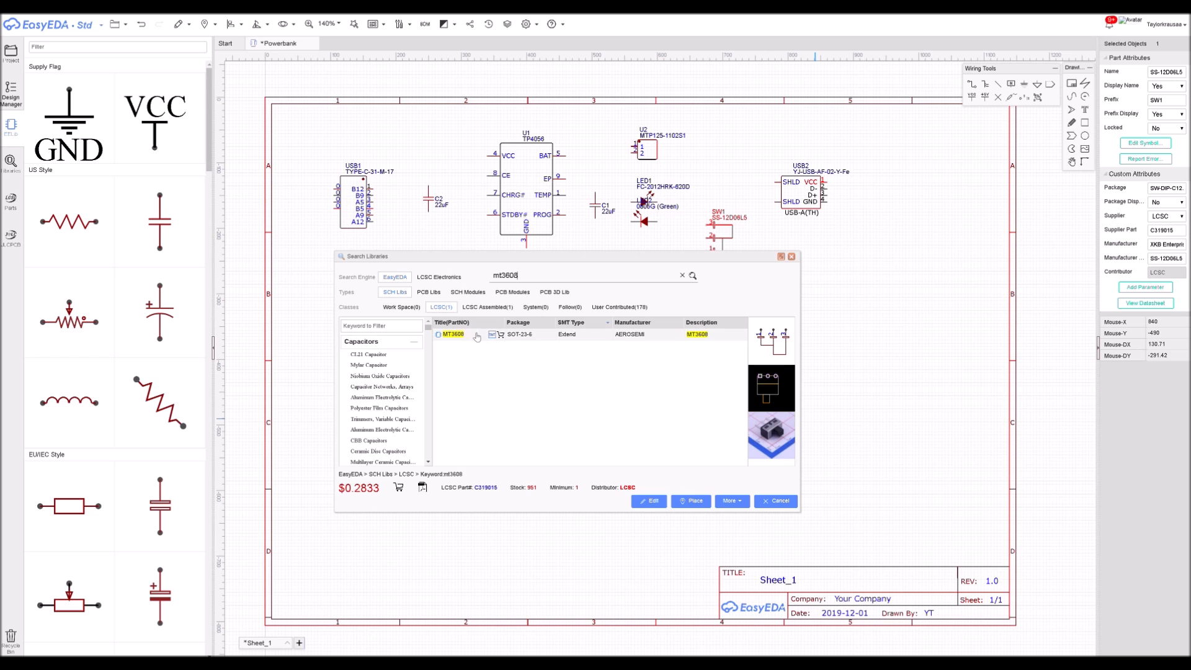
{"action": "left_click", "coordinate": [476, 335]}
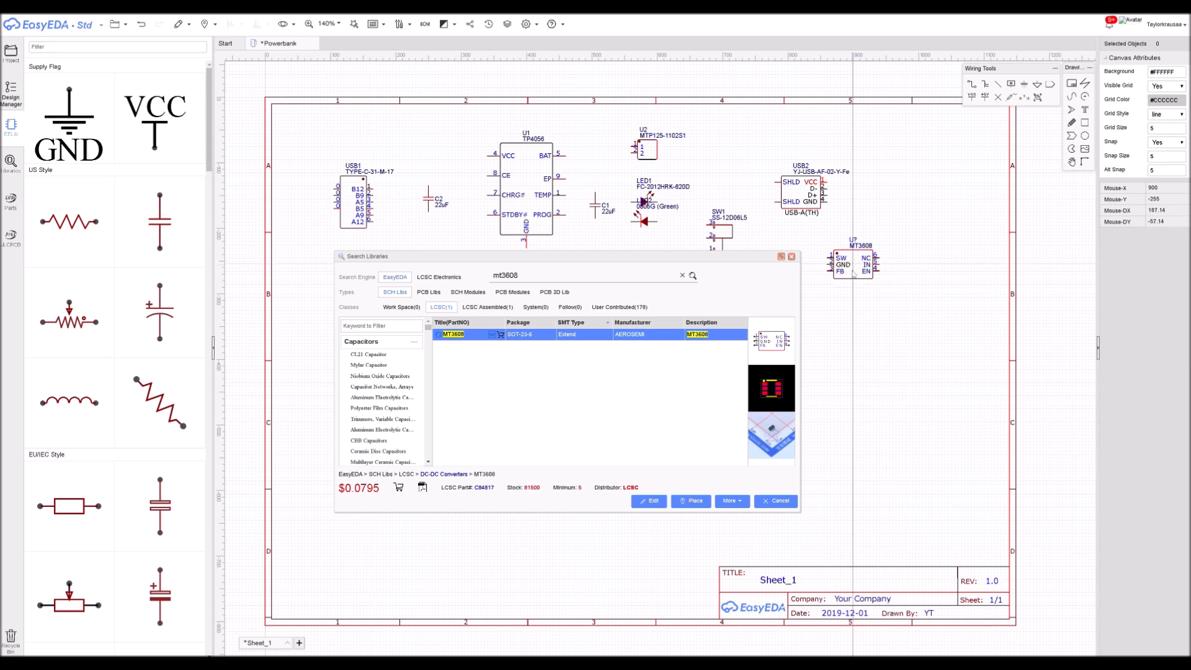
{"action": "left_click", "coordinate": [850, 287]}
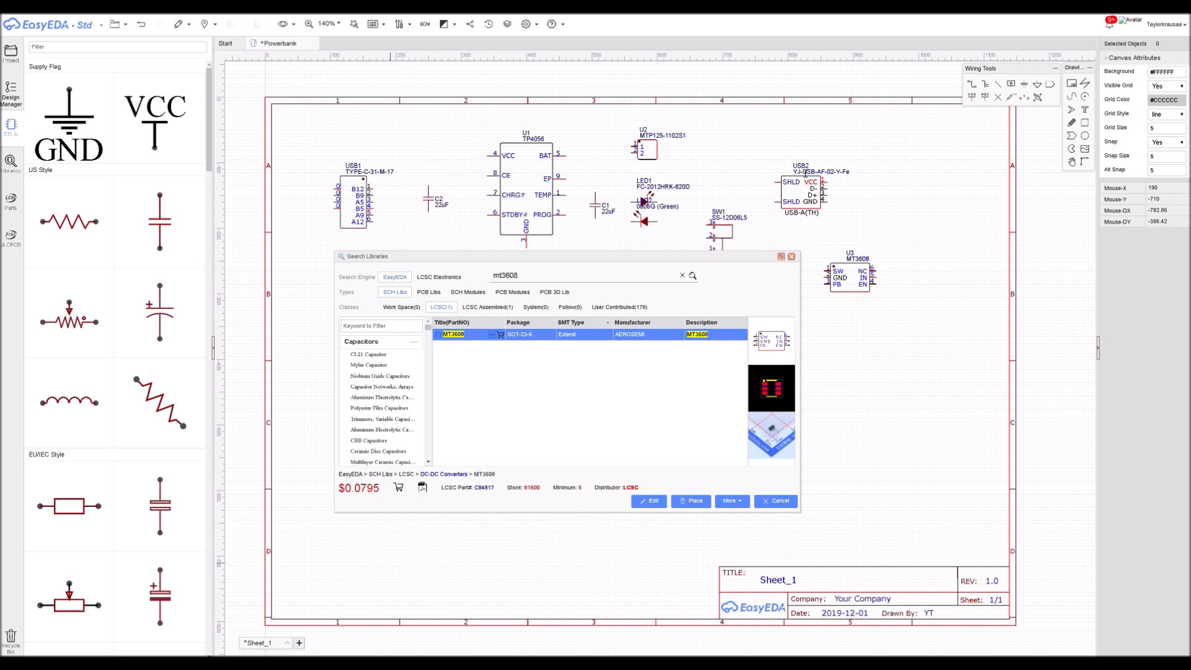
{"action": "left_click", "coordinate": [868, 283]}
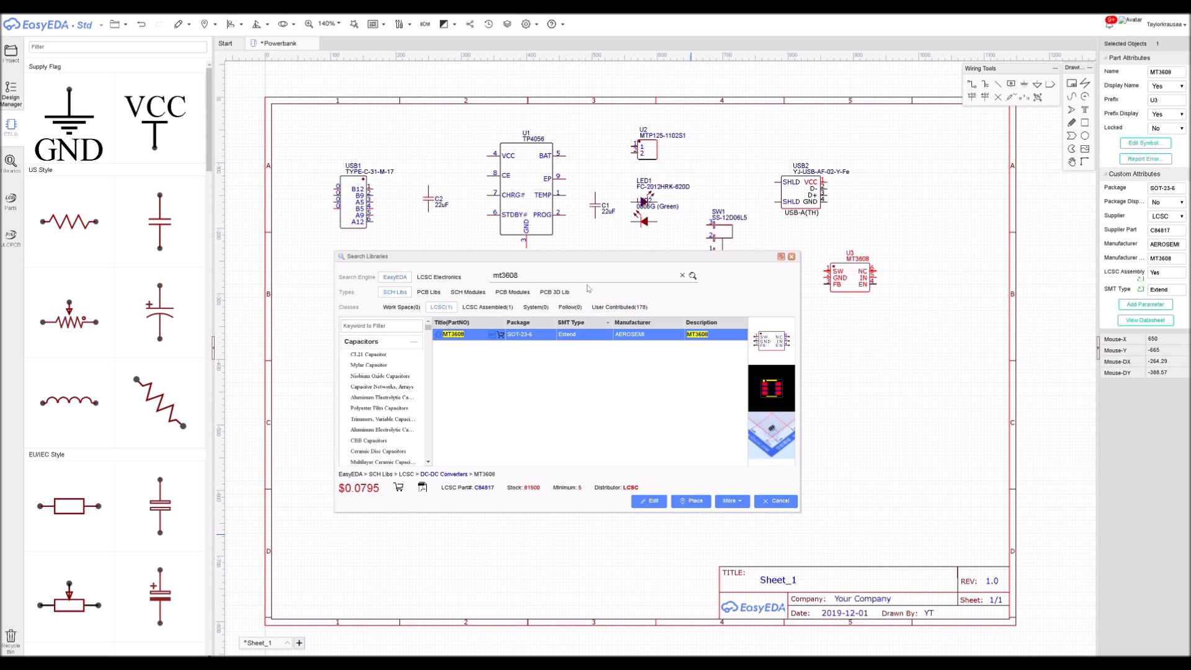
Search LCSC Assembled for 10k, sort by SMT type, and place the Basic 0603WAF1002T5E resistor below the MT3608
{"action": "left_click", "coordinate": [596, 283]}
{"action": "type", "text": "10k"}
{"action": "key", "text": "Return"}
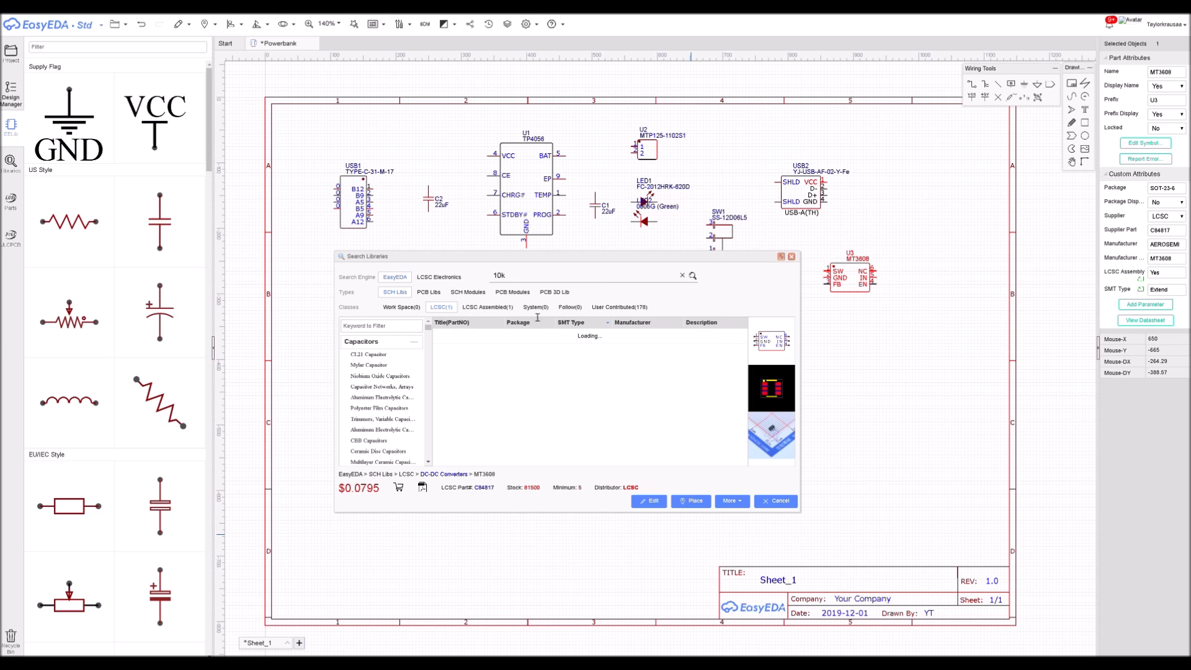
{"action": "left_click", "coordinate": [490, 310]}
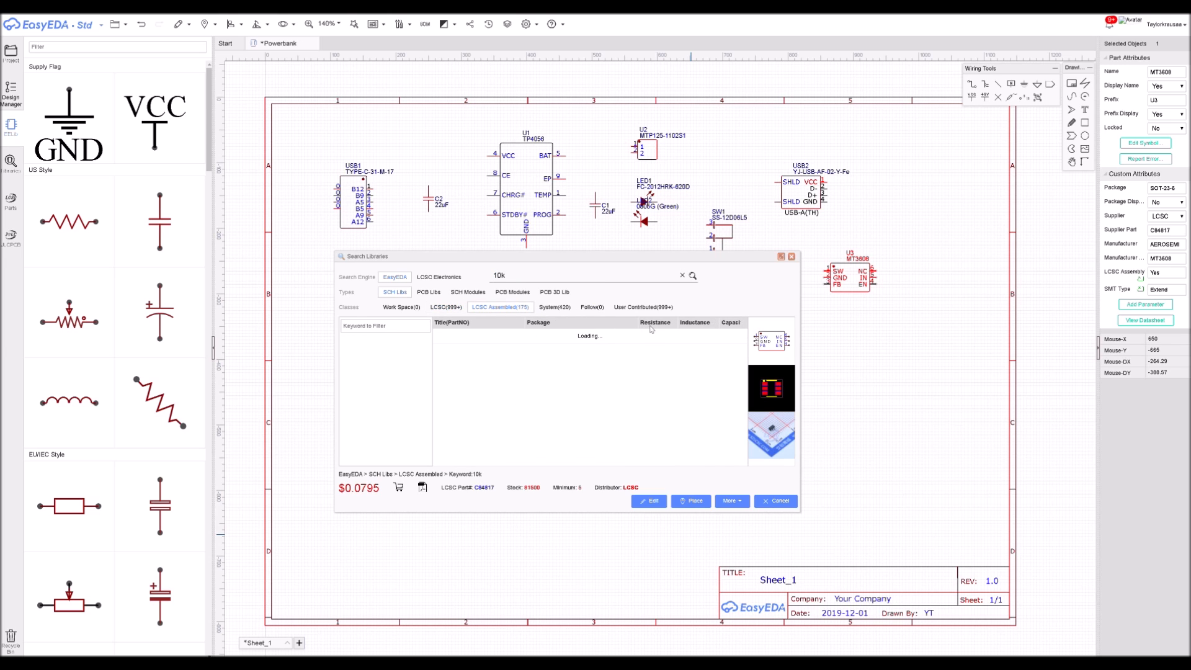
{"action": "left_click", "coordinate": [661, 328]}
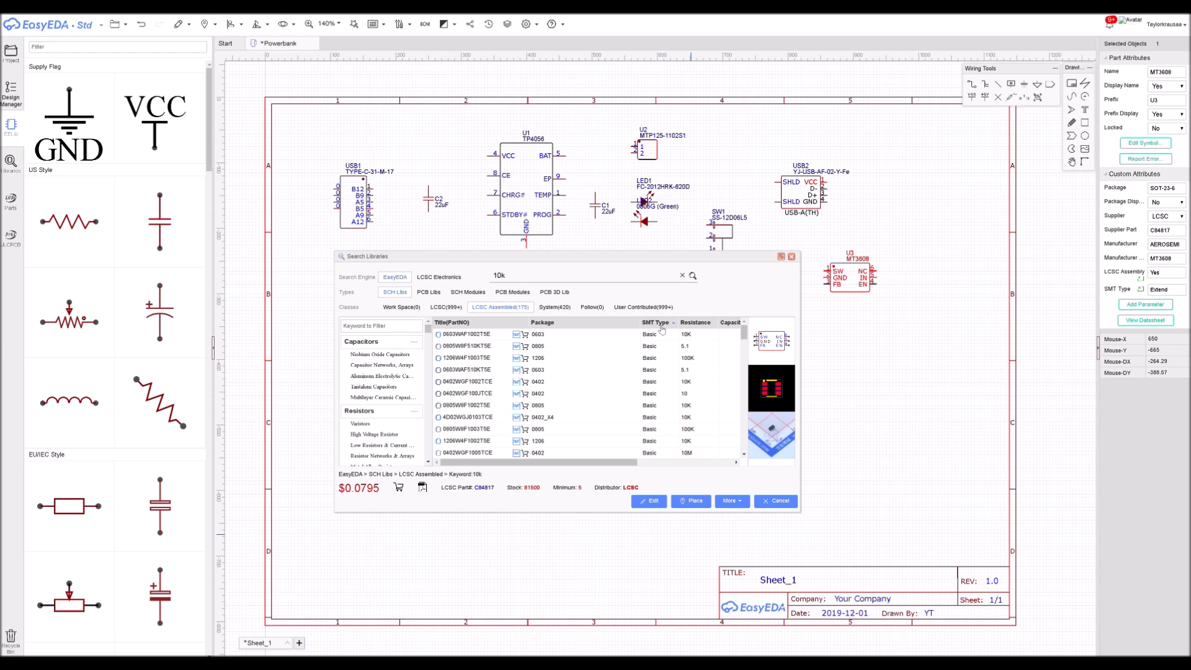
{"action": "left_click", "coordinate": [611, 335]}
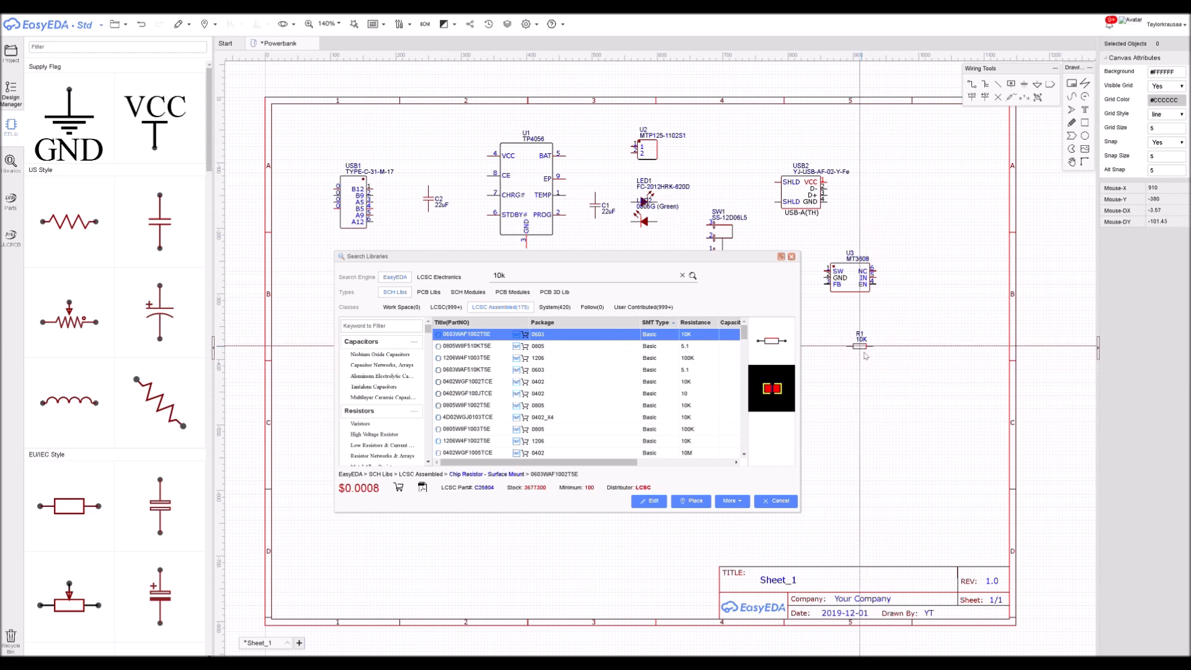
Search for 1k and place two 0603WAF1001T5E resistors, one just below the 10K resistor and one at the MT3608's EN pin
{"action": "double_click", "coordinate": [560, 280]}
{"action": "type", "text": "1k"}
{"action": "key", "text": "Return"}
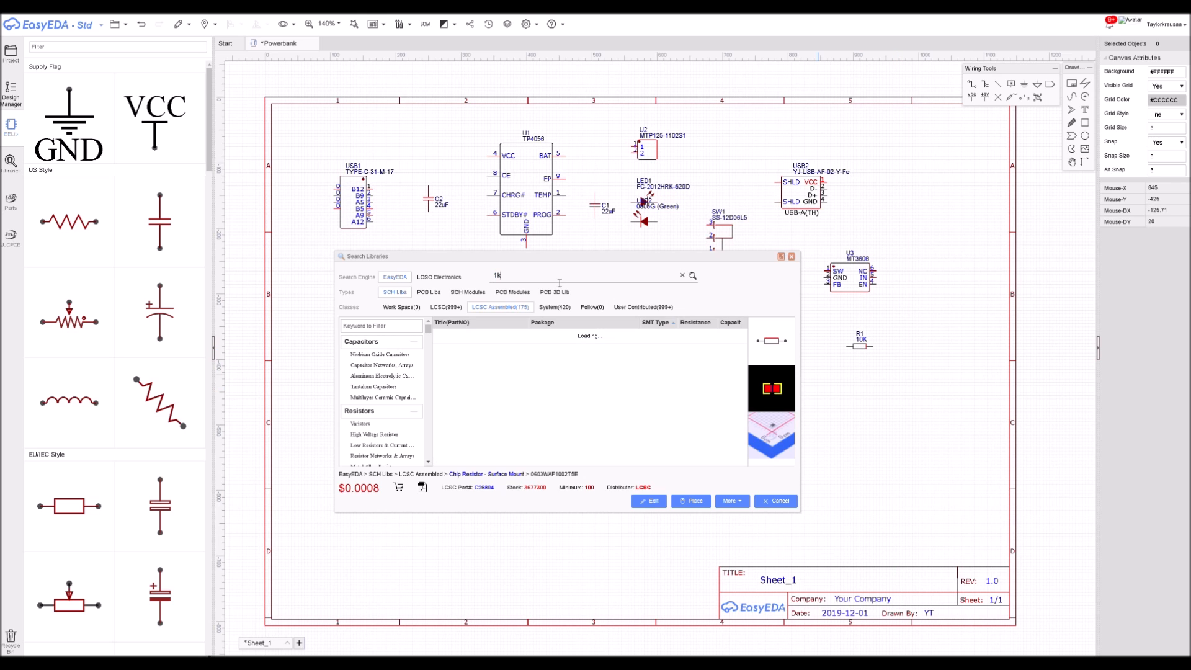
{"action": "left_click", "coordinate": [583, 338]}
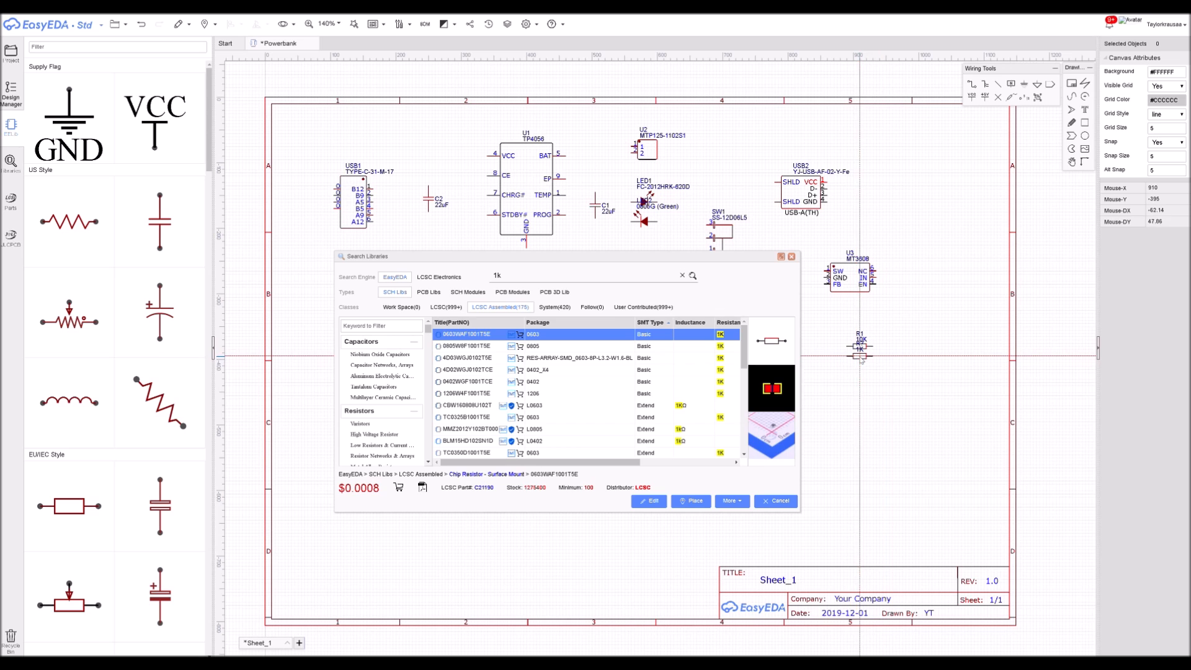
{"action": "left_click", "coordinate": [861, 352]}
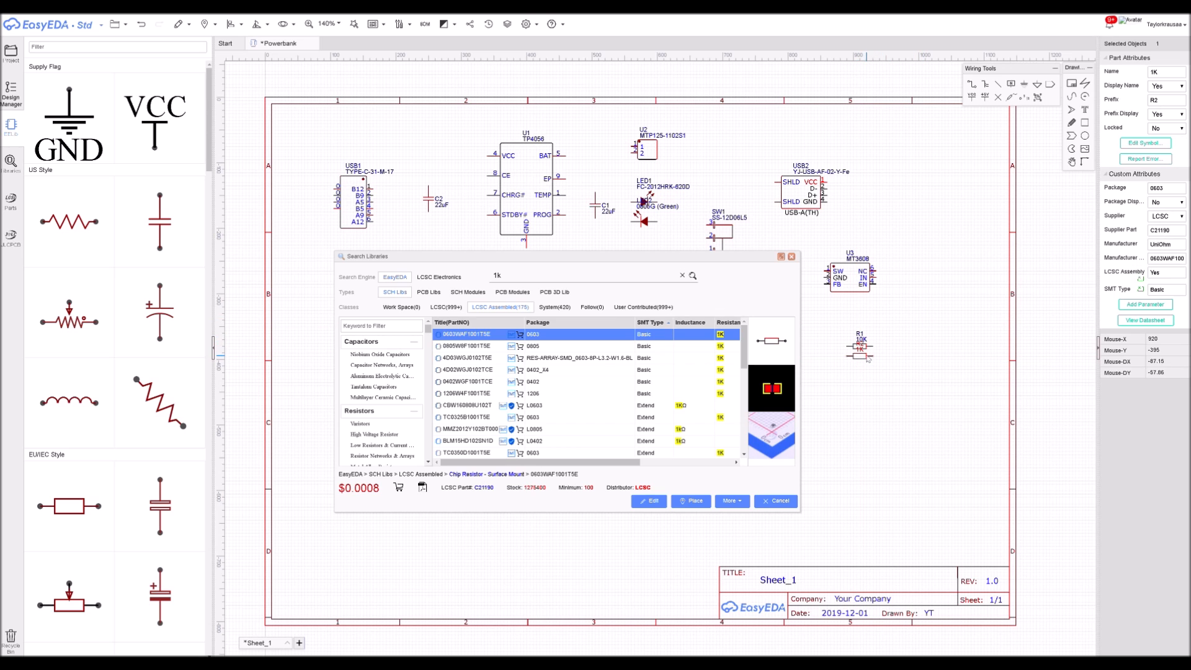
{"action": "left_click", "coordinate": [882, 278]}
{"action": "left_click_drag", "start_coordinate": [882, 279], "coordinate": [891, 285]}
Search for part C334097, place the JSHC0650H-220M-G 22uH inductor below R3, and close the library search
{"action": "type", "text": "C334097"}
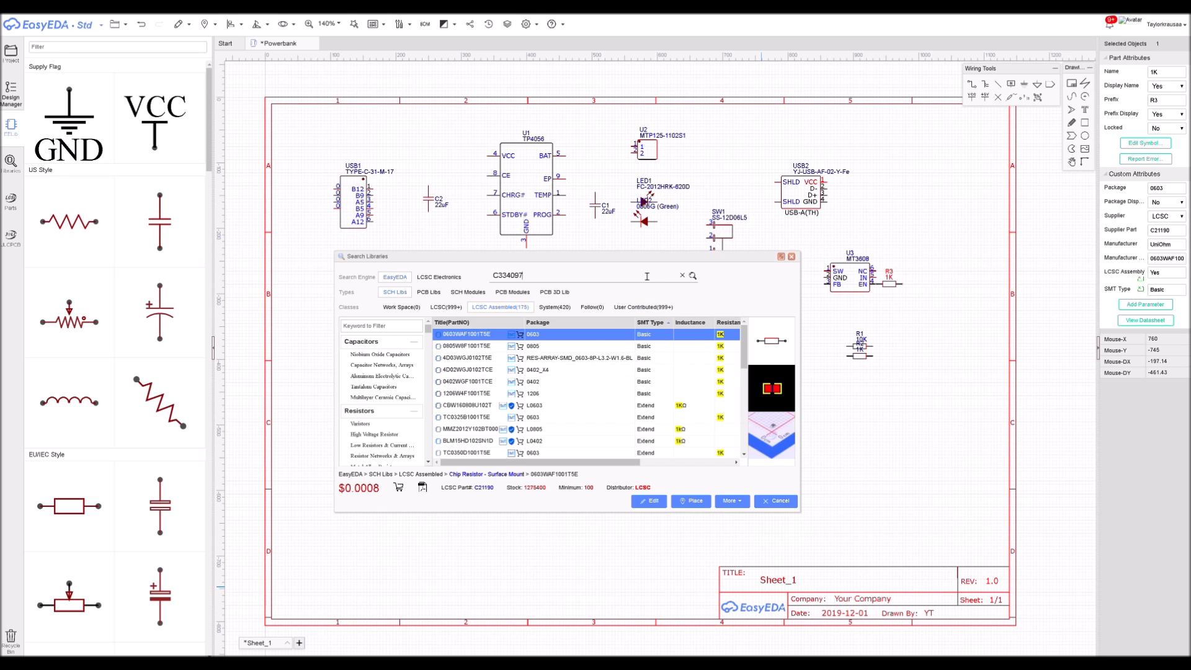
{"action": "key", "text": "Return"}
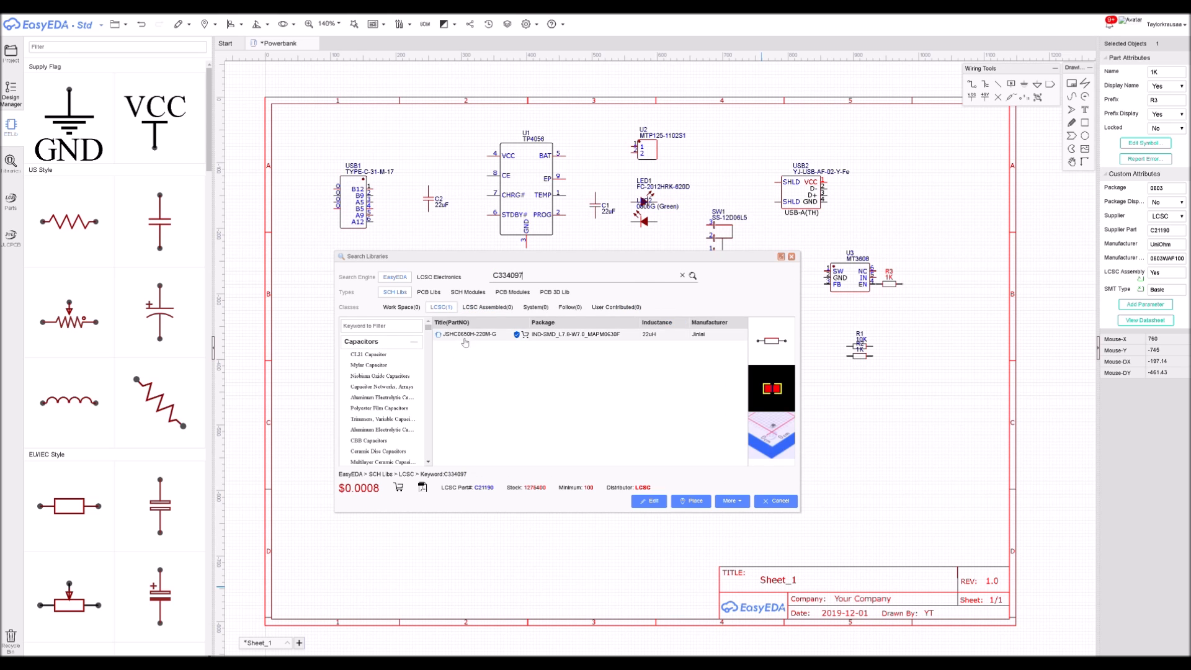
{"action": "left_click", "coordinate": [559, 335]}
{"action": "left_click", "coordinate": [907, 317]}
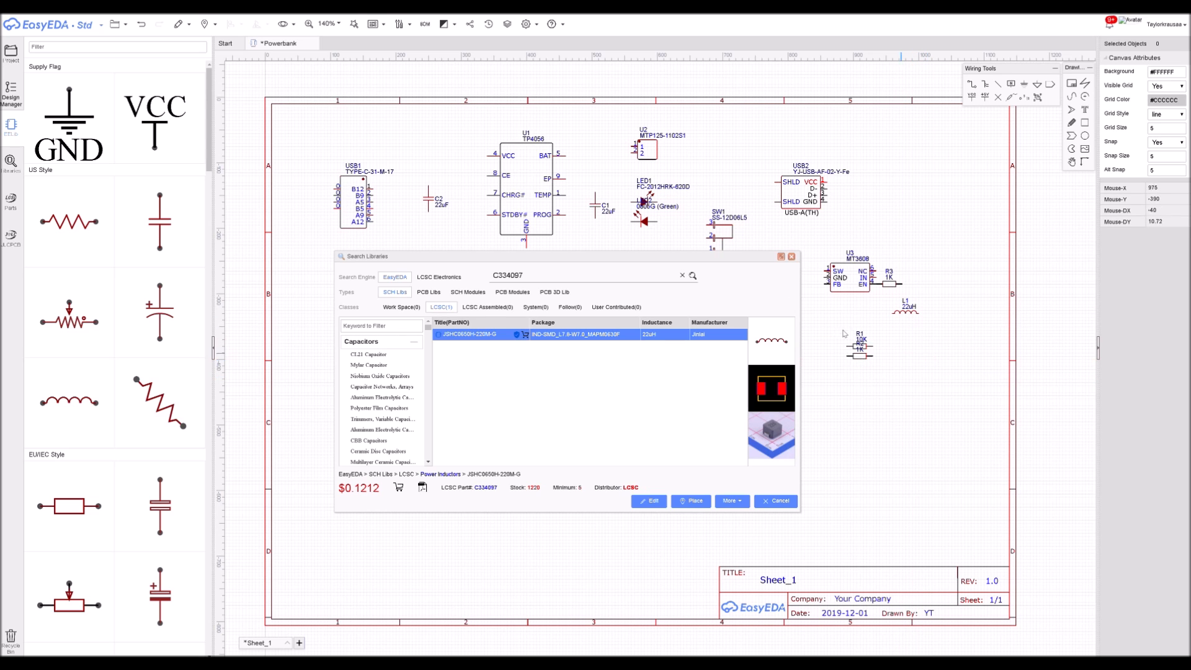
{"action": "left_click", "coordinate": [791, 257]}
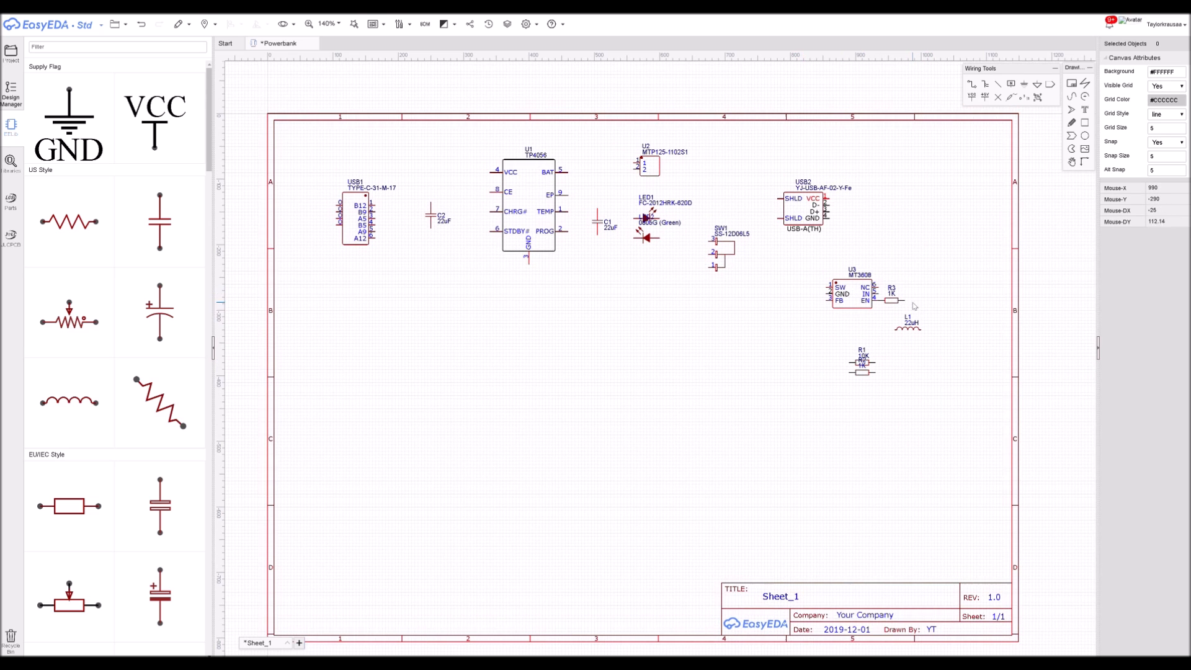
Move the 22uH inductor to the left of the MT3608 and resistors R1 and R2 together below the inductor
{"action": "left_click_drag", "start_coordinate": [899, 329], "coordinate": [795, 298]}
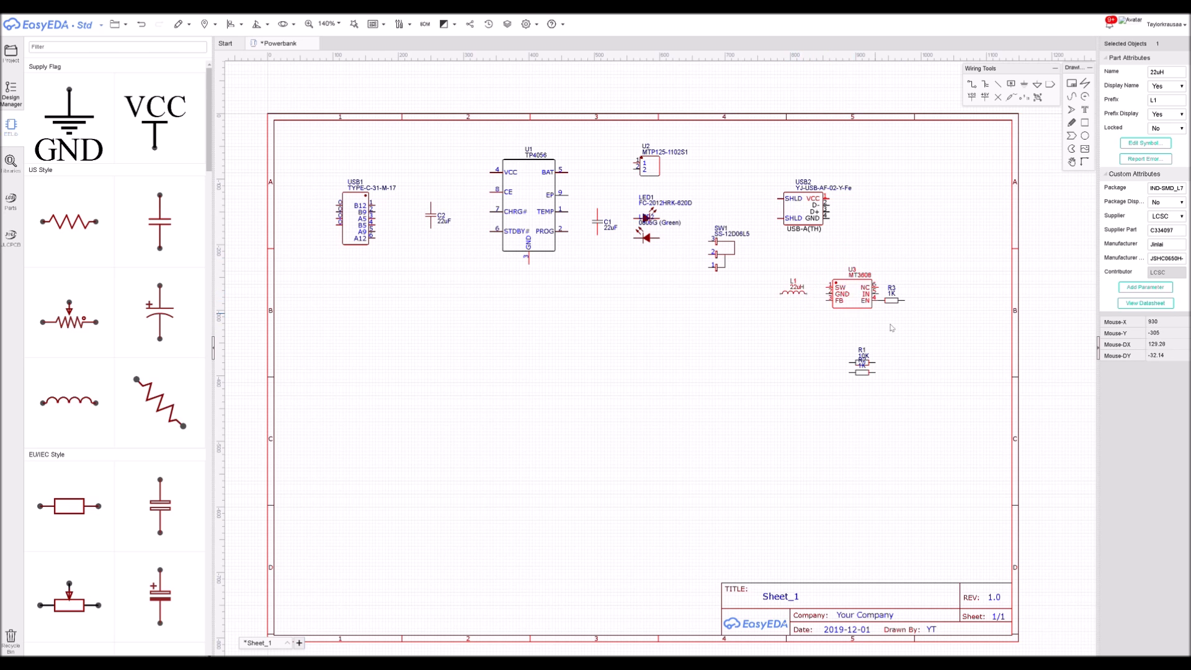
{"action": "scroll", "coordinate": [889, 332], "scroll_direction": "up", "scroll_amount": 3}
{"action": "left_click", "coordinate": [848, 396]}
{"action": "left_click_drag", "start_coordinate": [848, 397], "coordinate": [670, 340]}
Move the USB-A connector to the right of R3 and rotate it 180° so its GND and VCC pins face the MT3608
{"action": "left_click_drag", "start_coordinate": [750, 112], "coordinate": [1002, 264]}
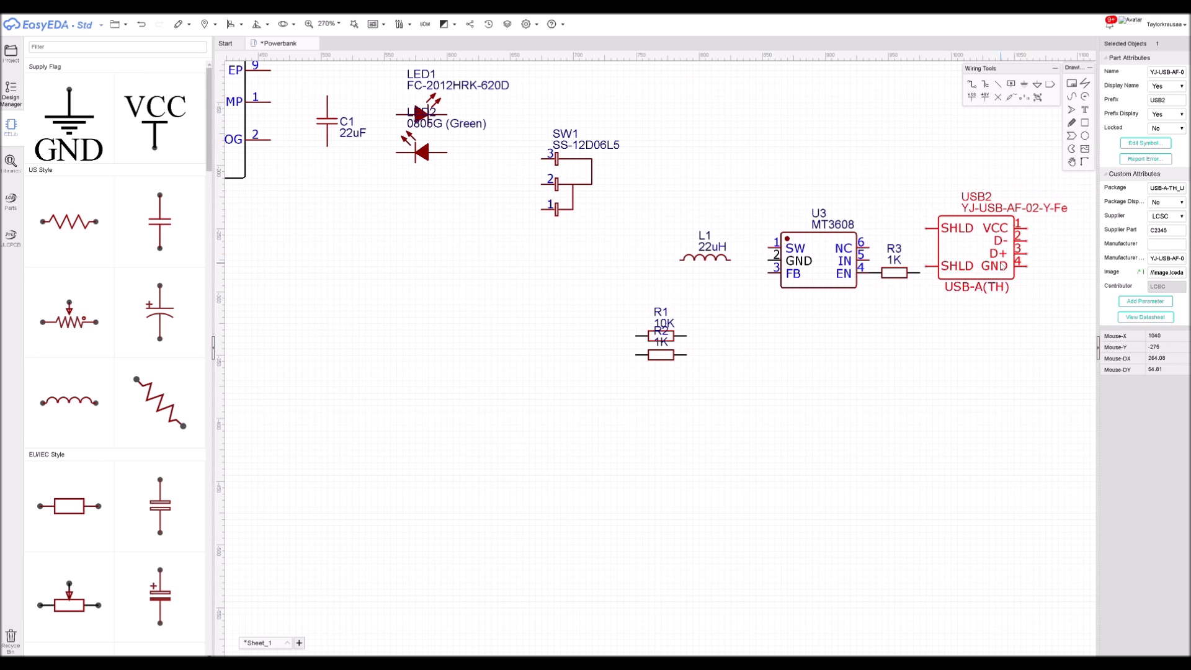
{"action": "scroll", "coordinate": [1003, 273], "scroll_direction": "down", "scroll_amount": 1}
{"action": "right_click_drag", "start_coordinate": [1005, 276], "coordinate": [911, 334]}
{"action": "left_click_drag", "start_coordinate": [892, 309], "coordinate": [945, 298]}
{"action": "key", "text": "space"}
{"action": "key", "text": "space"}
Place GND flags on the USB-A connector's GND pin and on both of its SHLD pins
{"action": "left_click", "coordinate": [1024, 87]}
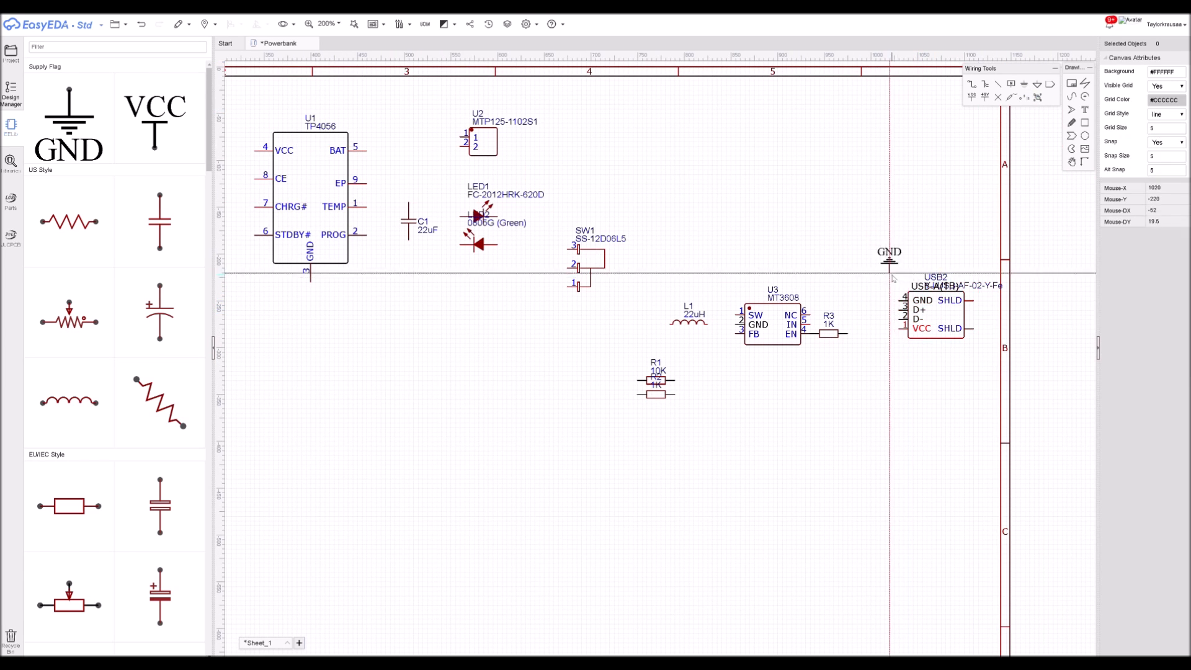
{"action": "left_click", "coordinate": [898, 295]}
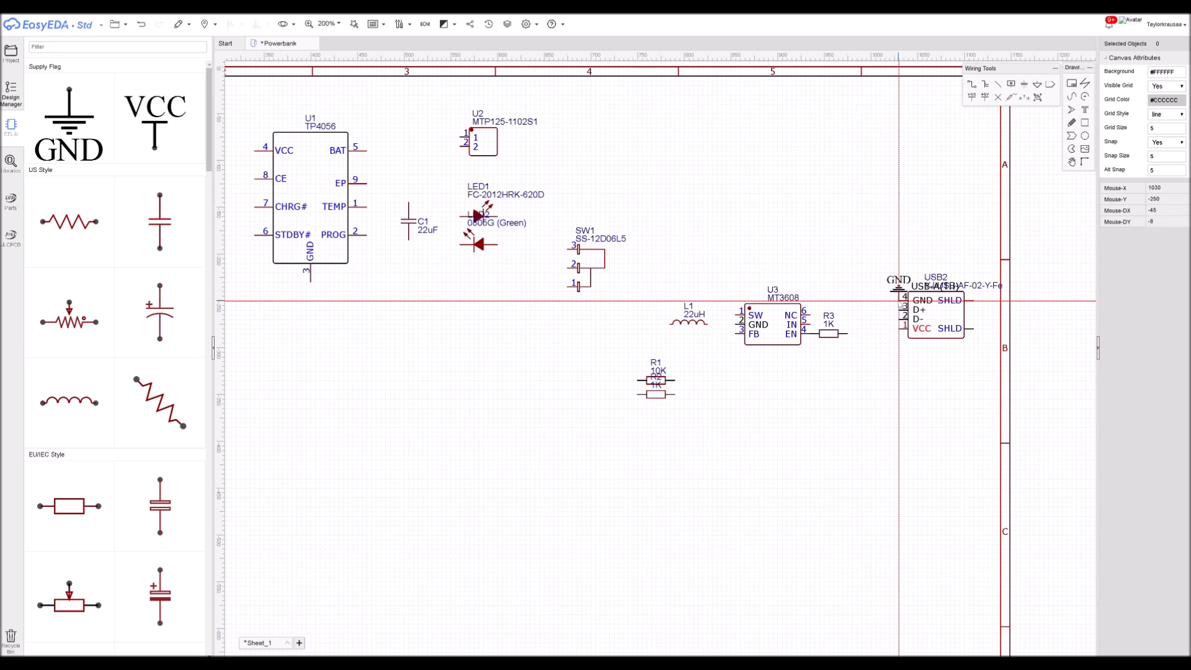
{"action": "left_click", "coordinate": [973, 299]}
{"action": "left_click", "coordinate": [973, 337]}
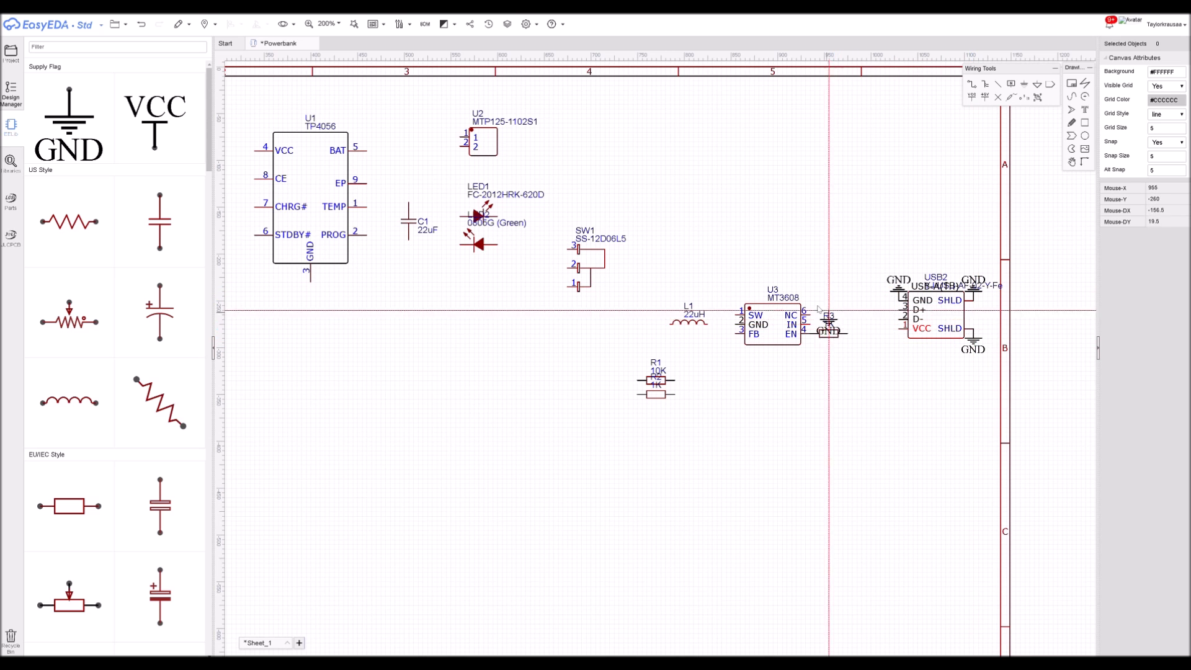
Place GND flags on the GND pins of the MT3608 and TP4056 and on pin 2 of connector U2, rotating each to fit
{"action": "key", "text": "space"}
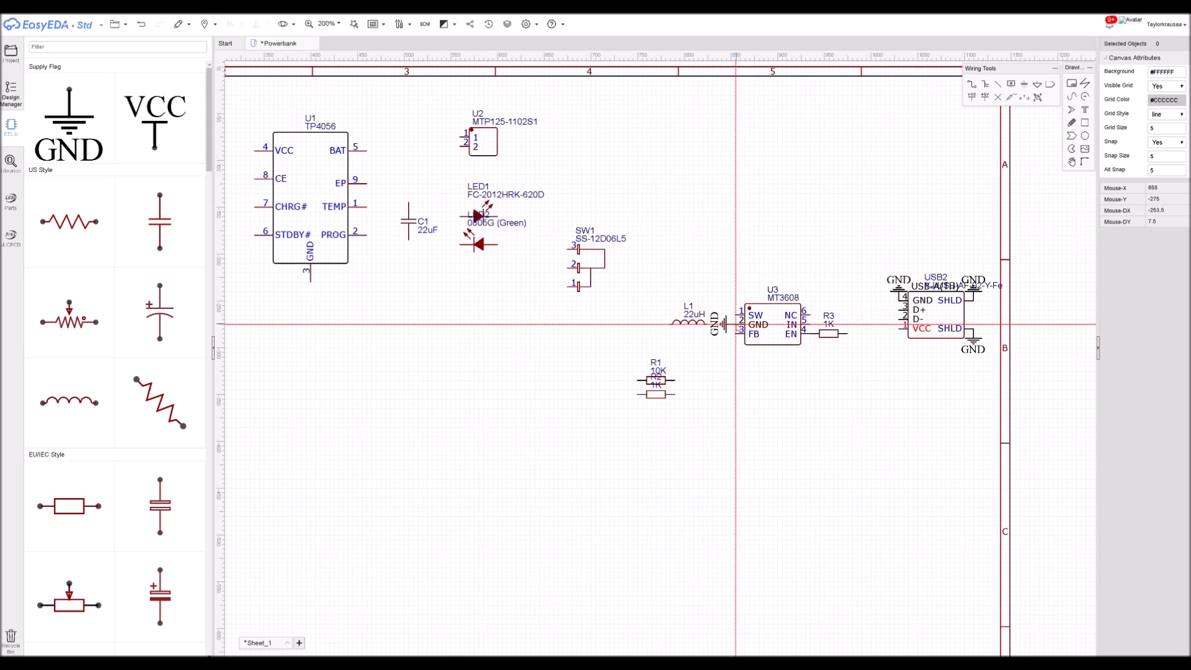
{"action": "left_click", "coordinate": [736, 326]}
{"action": "right_click_drag", "start_coordinate": [697, 237], "coordinate": [828, 251]}
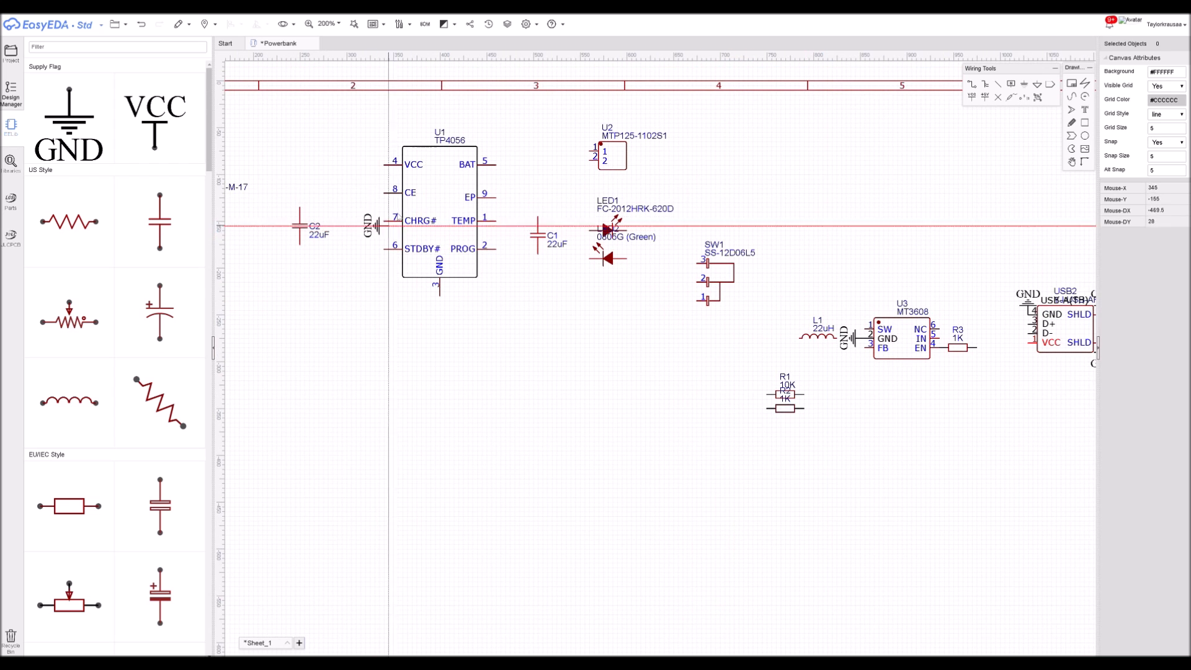
{"action": "key", "text": "space"}
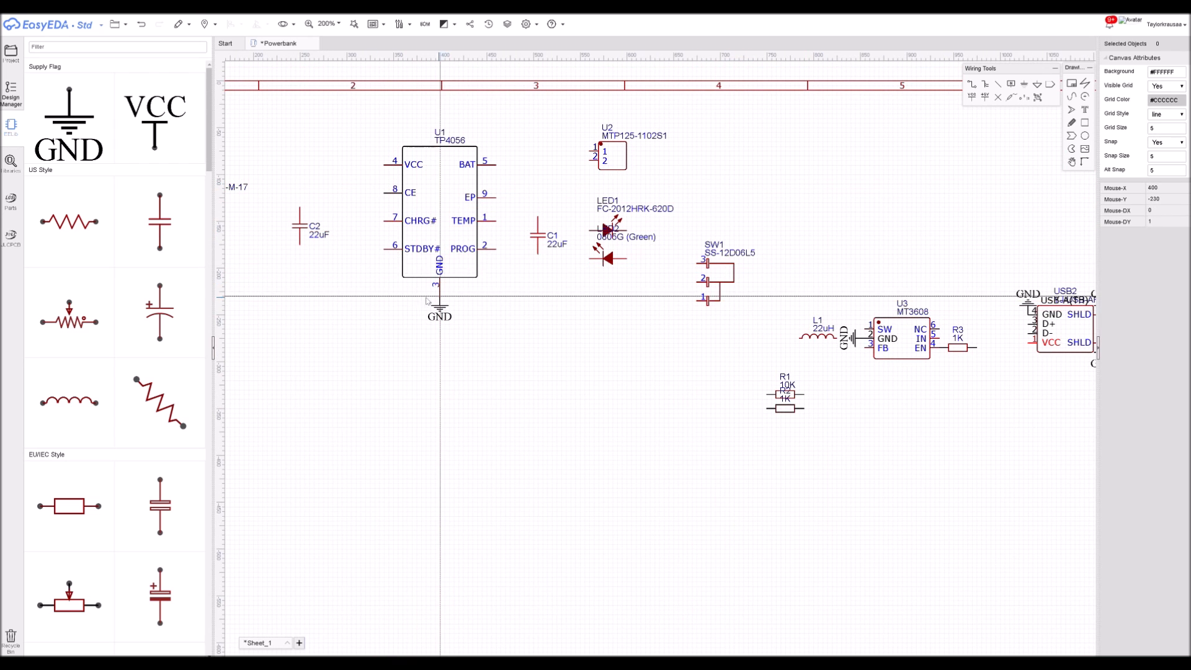
{"action": "left_click", "coordinate": [426, 301]}
{"action": "right_click_drag", "start_coordinate": [379, 291], "coordinate": [392, 306]}
{"action": "key", "text": "space"}
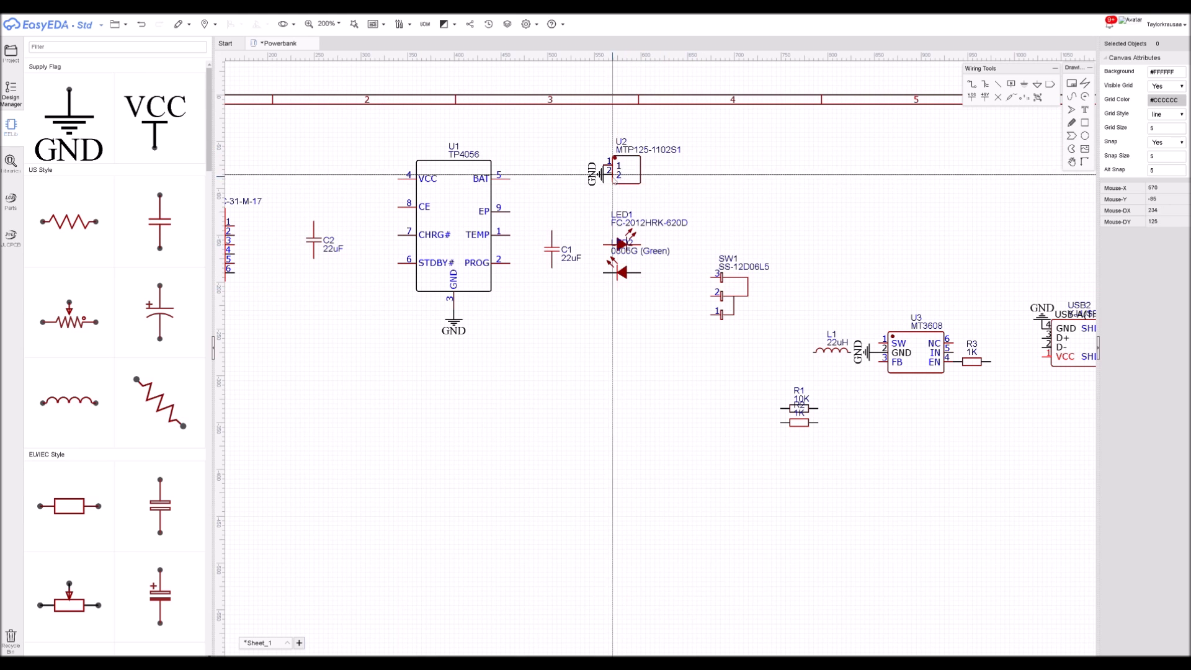
{"action": "left_click", "coordinate": [606, 175]}
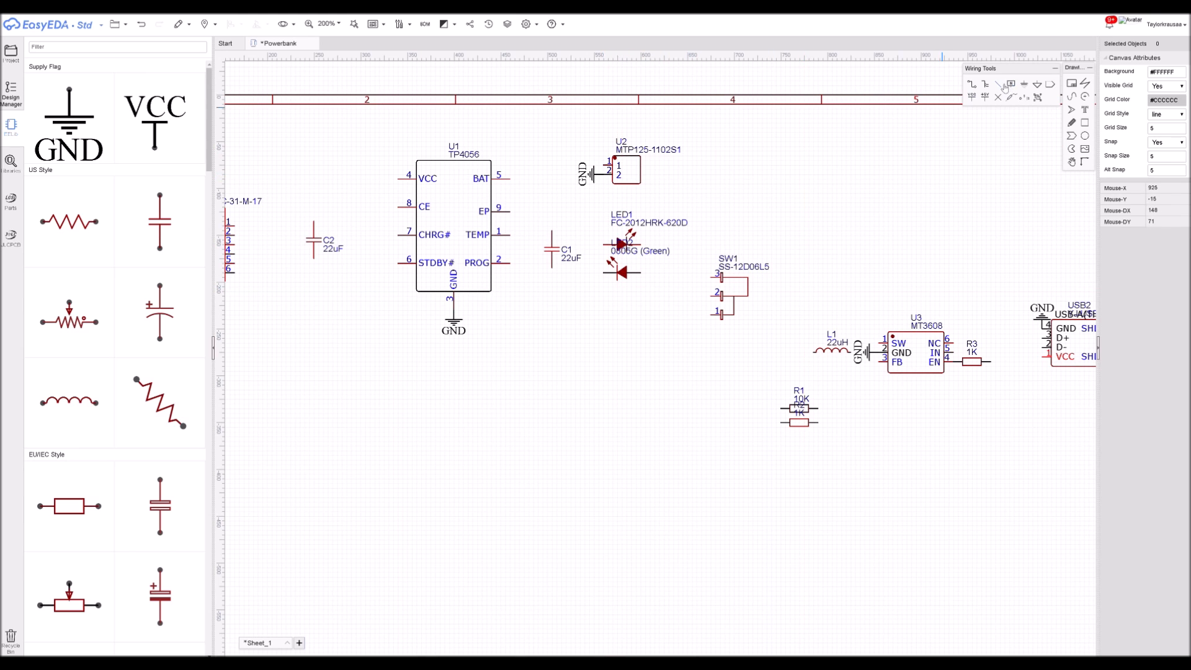
Add a net port named VBat to pin 1 of connector U2 and another to the TP4056's BAT pin
{"action": "left_click", "coordinate": [1051, 85]}
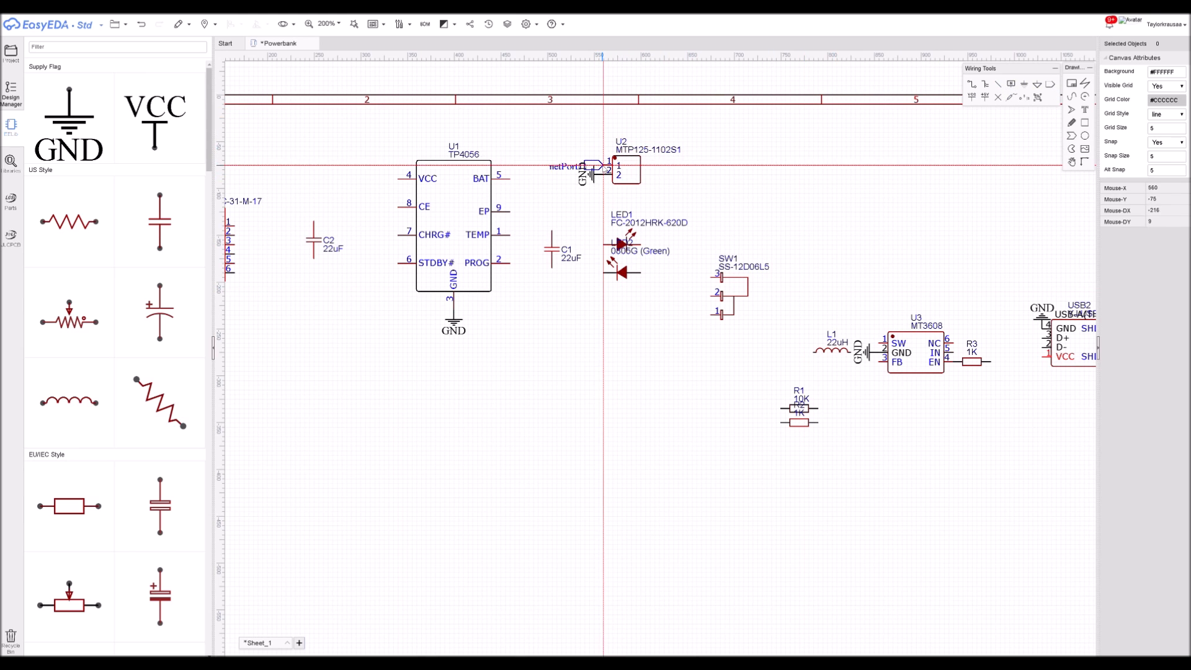
{"action": "left_click", "coordinate": [583, 166]}
{"action": "double_click", "coordinate": [579, 169]}
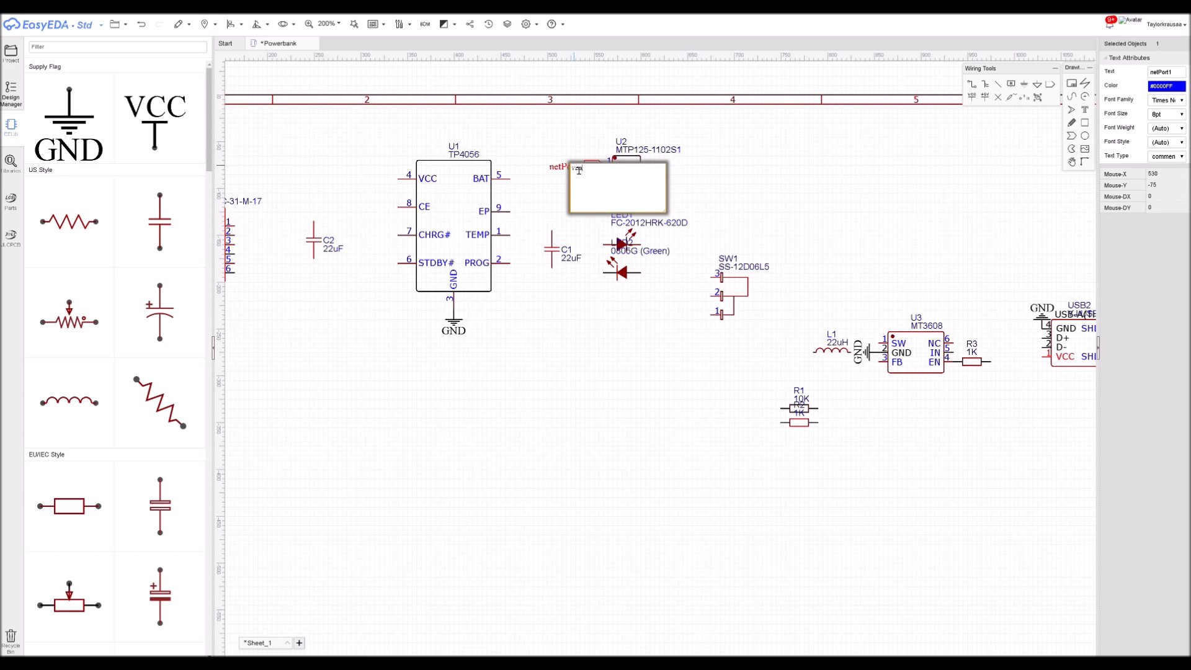
{"action": "key", "text": "Return"}
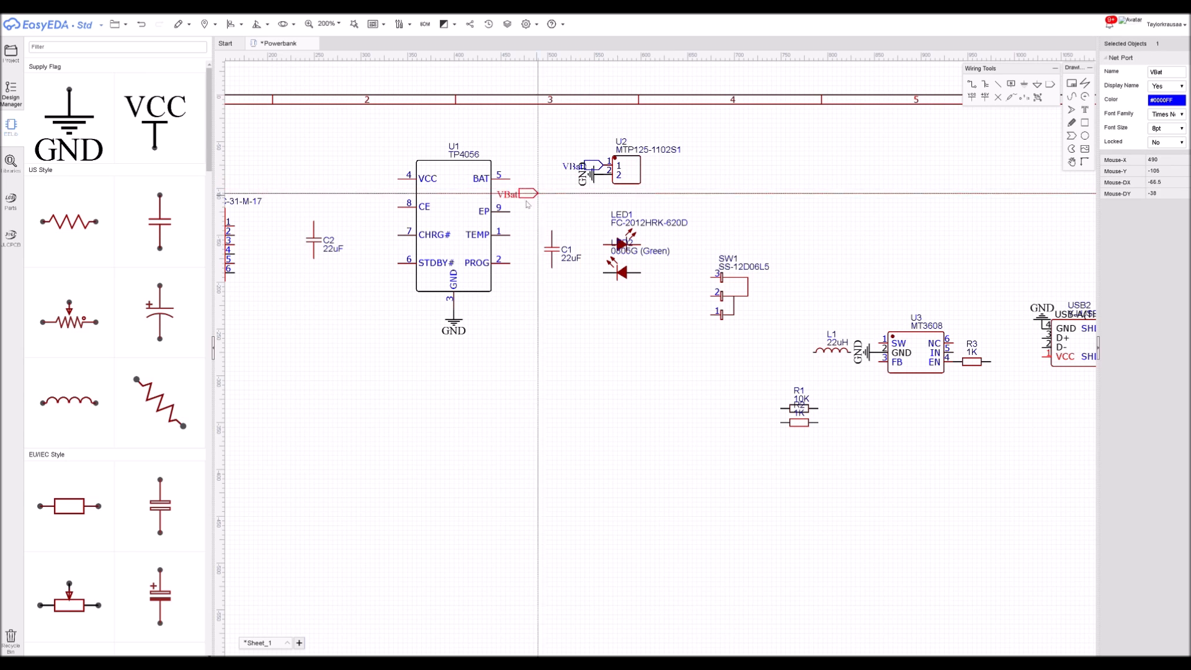
{"action": "left_click", "coordinate": [510, 178]}
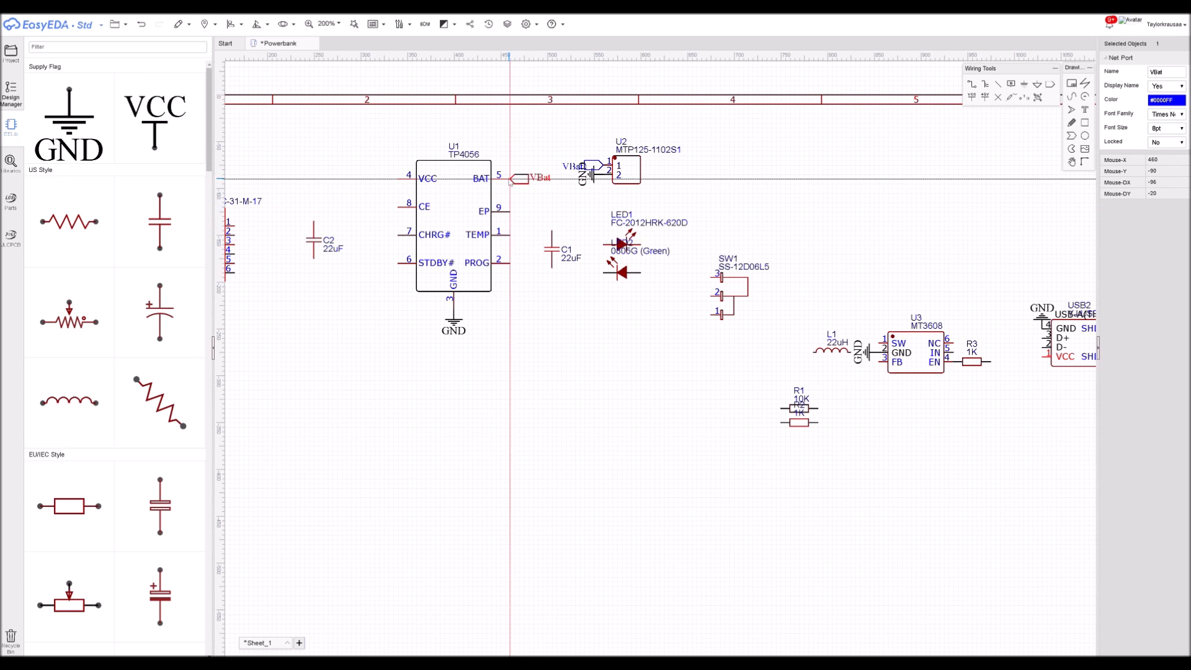
{"action": "key", "text": "Escape"}
Stack LED1 and LED2 just beyond the TP4056's PROG pin, below C1, with both diodes pointing away from the chip
{"action": "right_click_drag", "start_coordinate": [685, 178], "coordinate": [681, 196]}
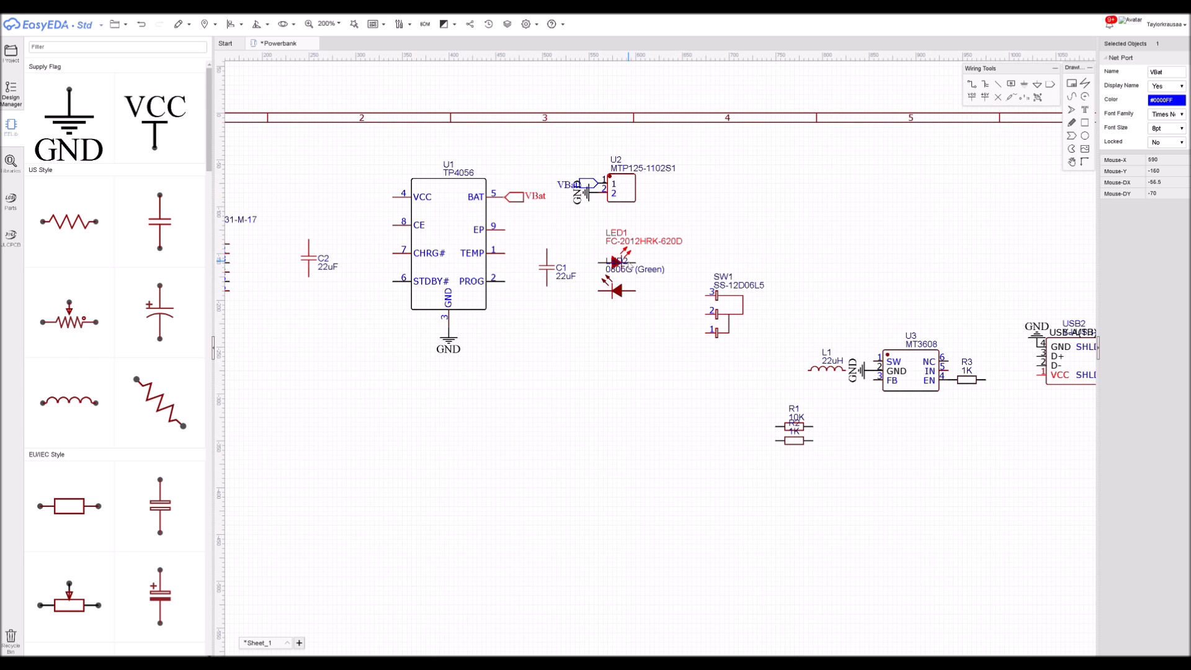
{"action": "left_click_drag", "start_coordinate": [619, 295], "coordinate": [578, 361]}
{"action": "left_click", "coordinate": [618, 266]}
{"action": "key", "text": "space"}
{"action": "key", "text": "space"}
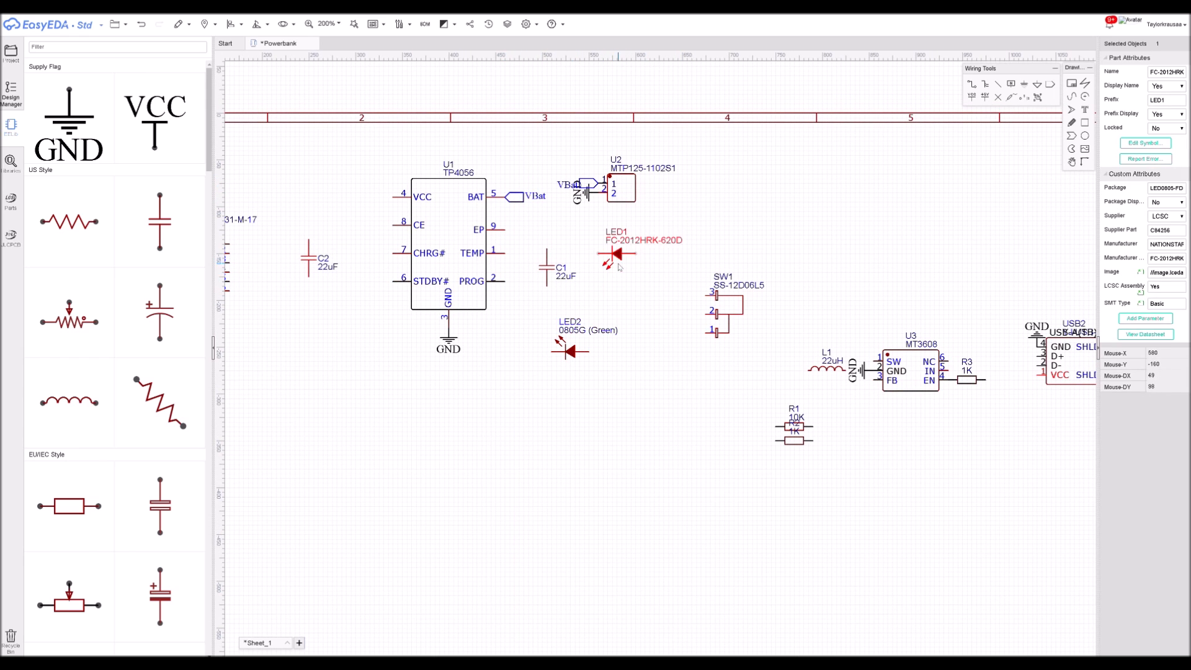
{"action": "left_click_drag", "start_coordinate": [624, 265], "coordinate": [576, 340]}
{"action": "left_click", "coordinate": [576, 353]}
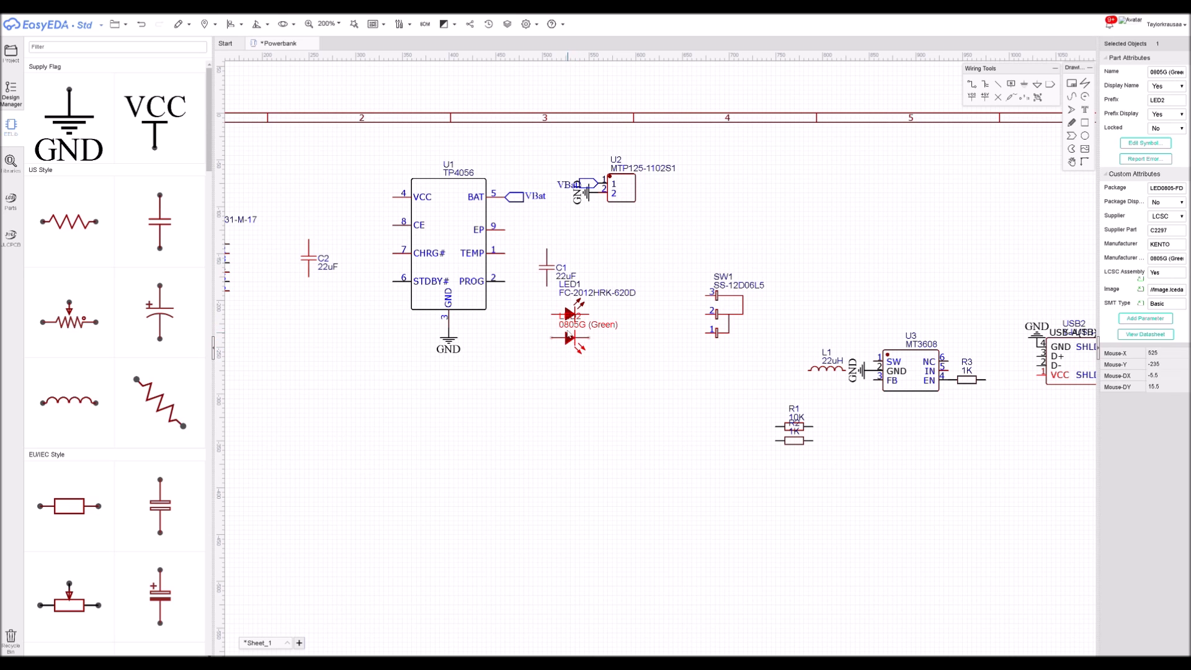
Move capacitor C1 up beside the TP4056's EP pin and place a copy of it right next to it
{"action": "left_click_drag", "start_coordinate": [552, 271], "coordinate": [562, 225]}
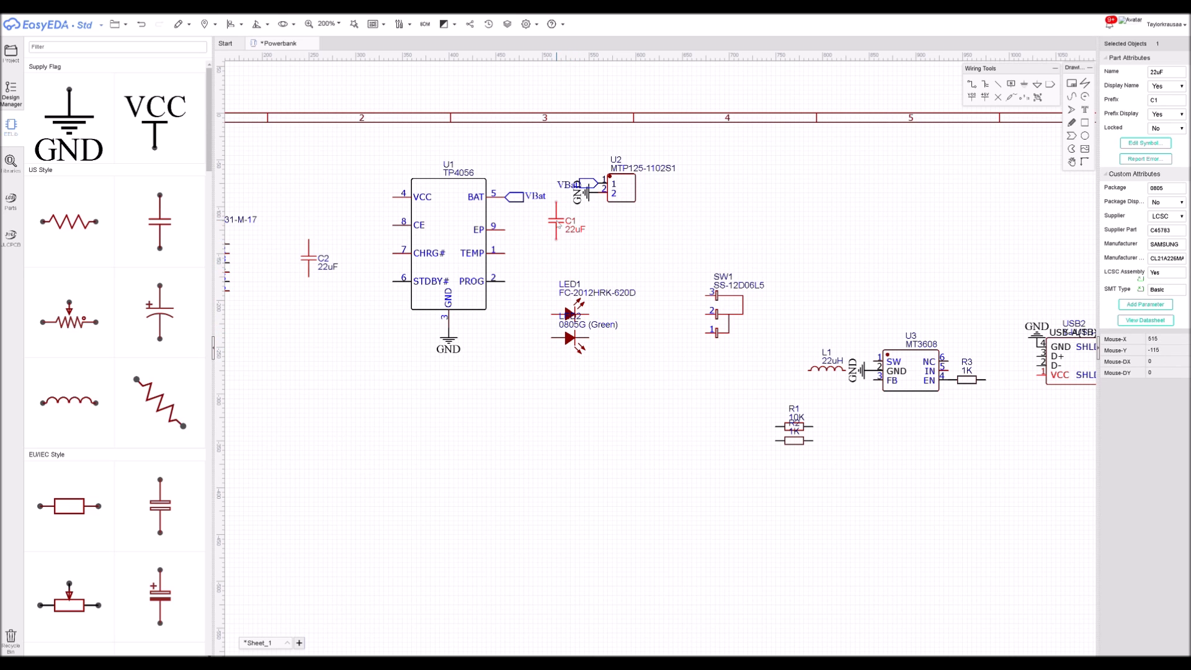
{"action": "key", "text": "ctrl+c"}
{"action": "key", "text": "ctrl+v"}
{"action": "left_click", "coordinate": [570, 220]}
{"action": "scroll", "coordinate": [611, 268], "scroll_direction": "up", "scroll_amount": 3}
{"action": "right_click_drag", "start_coordinate": [611, 268], "coordinate": [656, 281]}
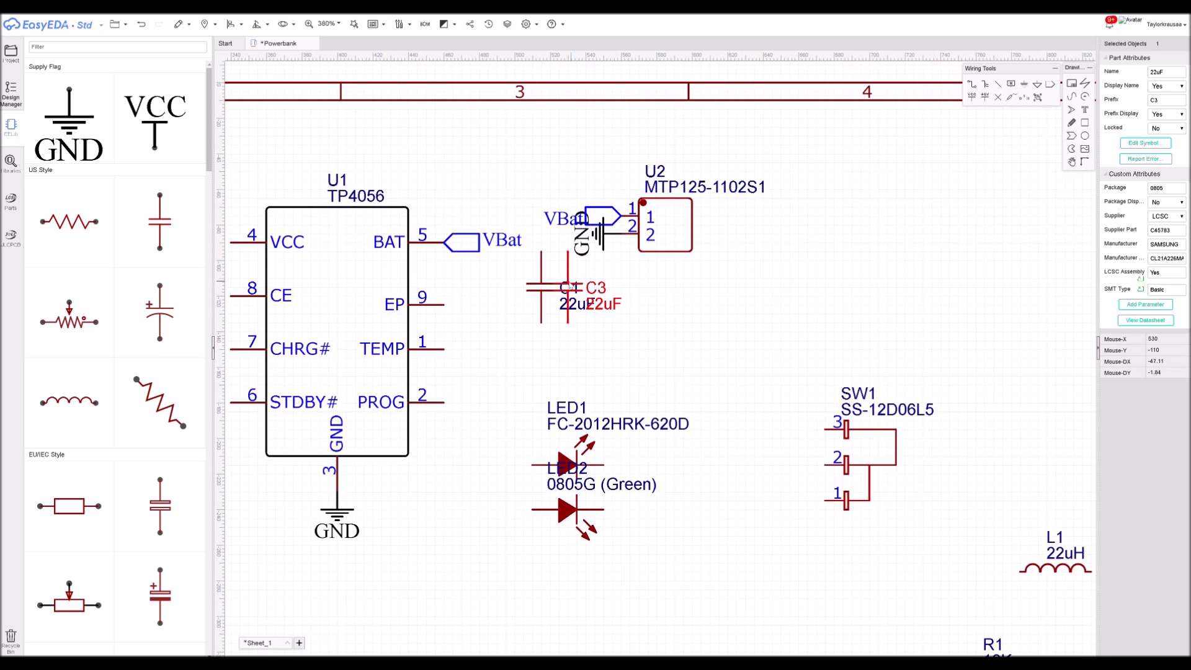
{"action": "mouse_move", "coordinate": [544, 287]}
{"action": "left_mouse_down"}
{"action": "mouse_move", "coordinate": [526, 286]}
{"action": "mouse_move", "coordinate": [565, 287]}
{"action": "left_mouse_up"}
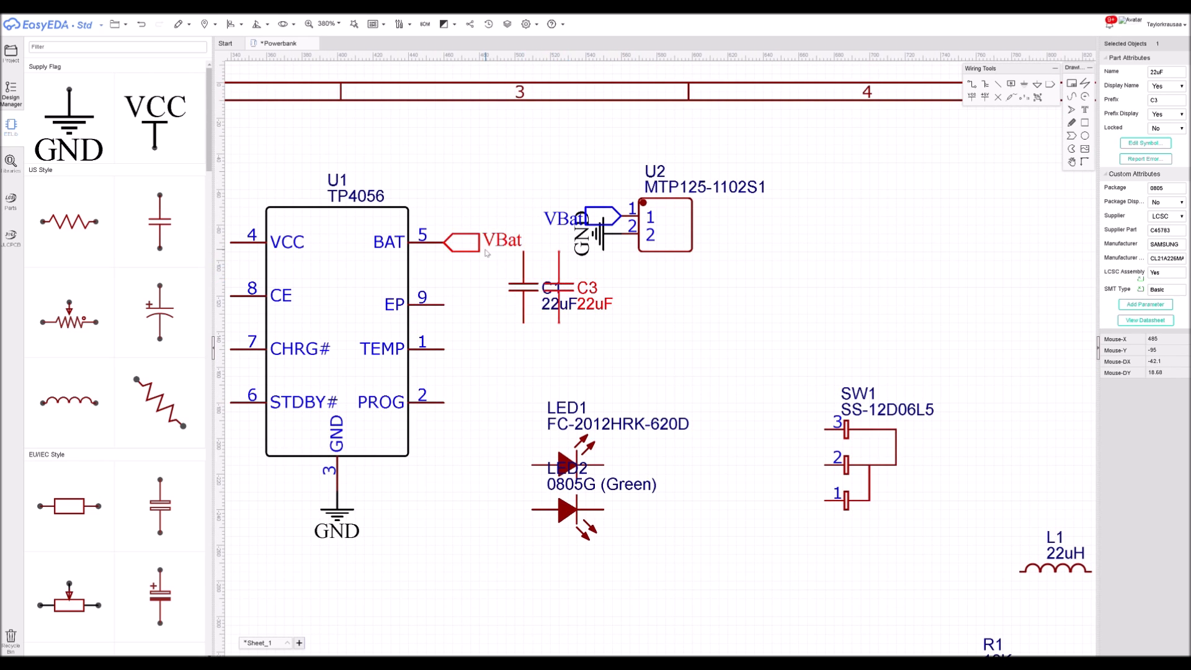
Copy the VBat net port onto C1's upper pin and a downward-facing GND flag onto its lower pin
{"action": "left_click", "coordinate": [462, 242]}
{"action": "key", "text": "ctrl+c"}
{"action": "key", "text": "ctrl+v"}
{"action": "left_click", "coordinate": [524, 251]}
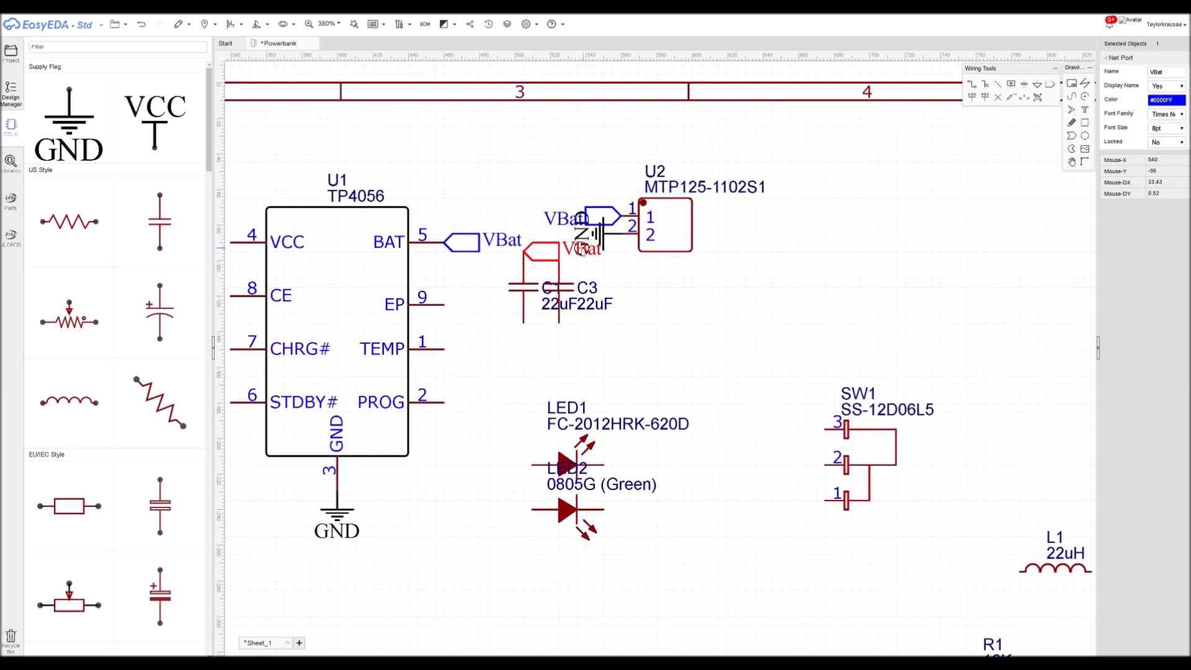
{"action": "left_click", "coordinate": [608, 239]}
{"action": "key", "text": "ctrl+c"}
{"action": "key", "text": "ctrl+v"}
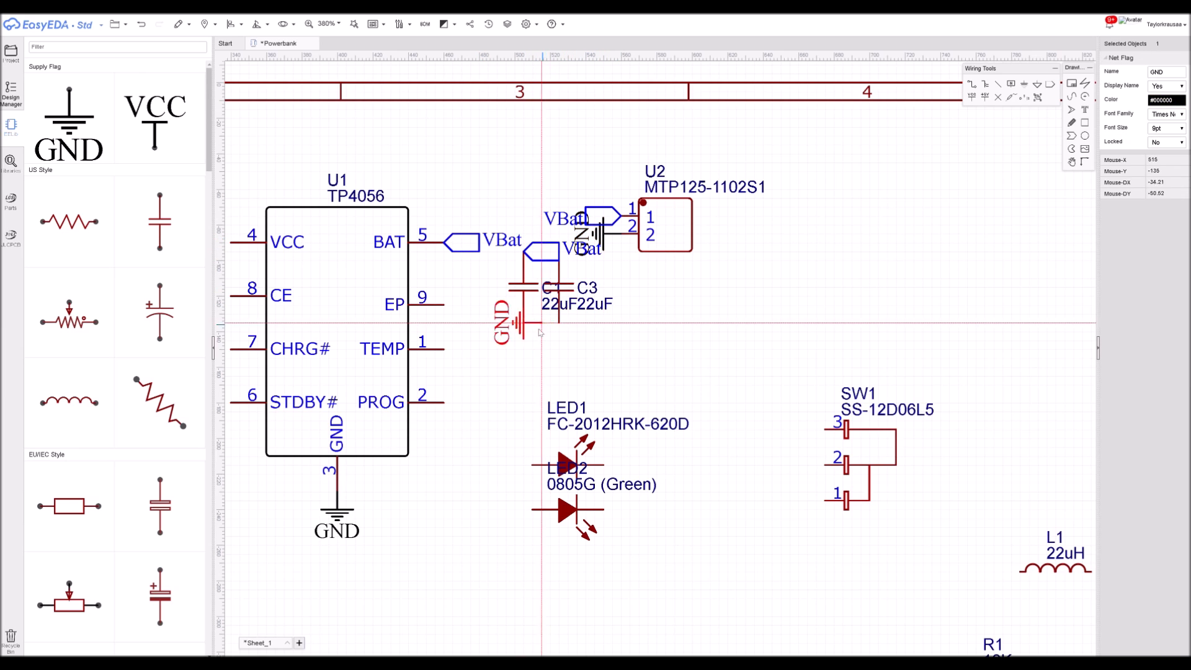
{"action": "left_click", "coordinate": [523, 322]}
{"action": "right_click", "coordinate": [758, 297]}
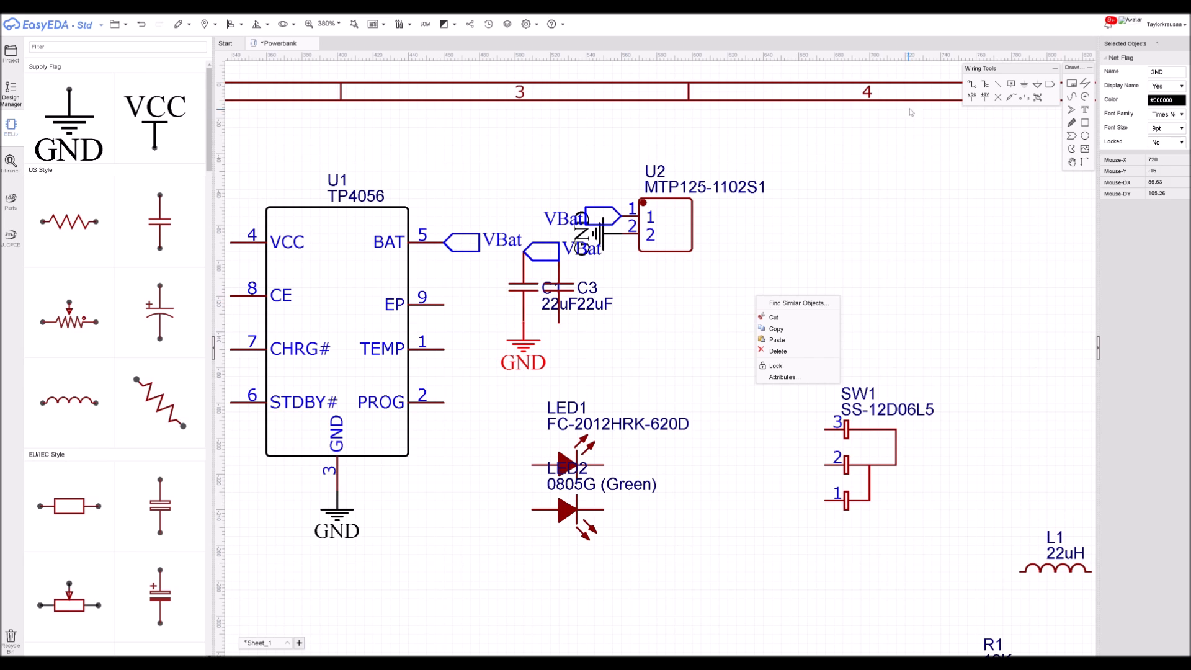
Wire capacitors C1 and C3 in parallel by joining their upper pins and their lower pins
{"action": "left_click", "coordinate": [968, 84]}
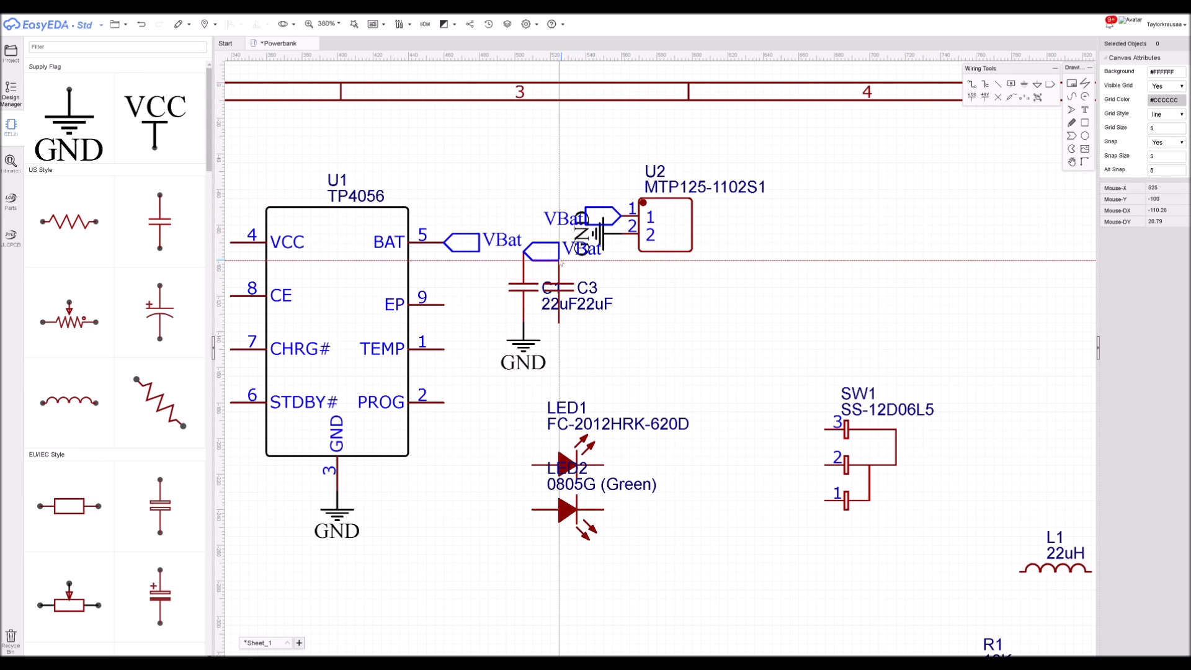
{"action": "left_click", "coordinate": [523, 252]}
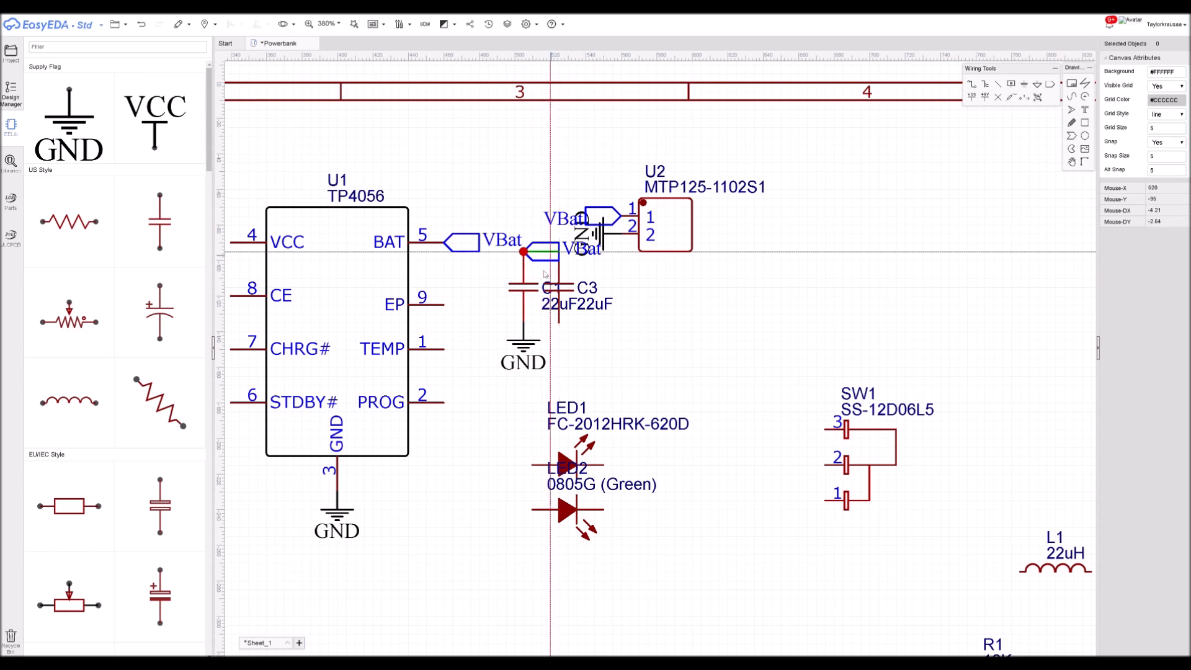
{"action": "left_click", "coordinate": [558, 322]}
{"action": "left_click", "coordinate": [522, 323]}
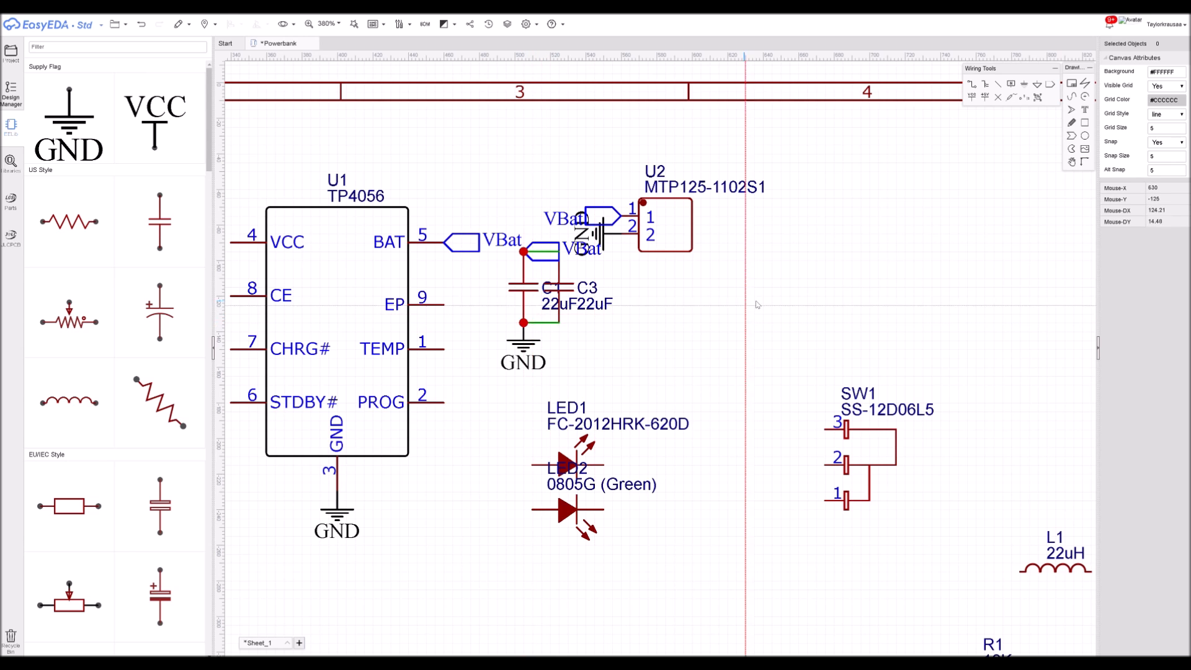
Move capacitor C2 closer to the USB-C connector and place a net port on its upper pin
{"action": "scroll", "coordinate": [755, 304], "scroll_direction": "down", "scroll_amount": 5}
{"action": "scroll", "coordinate": [600, 288], "scroll_direction": "up", "scroll_amount": 3}
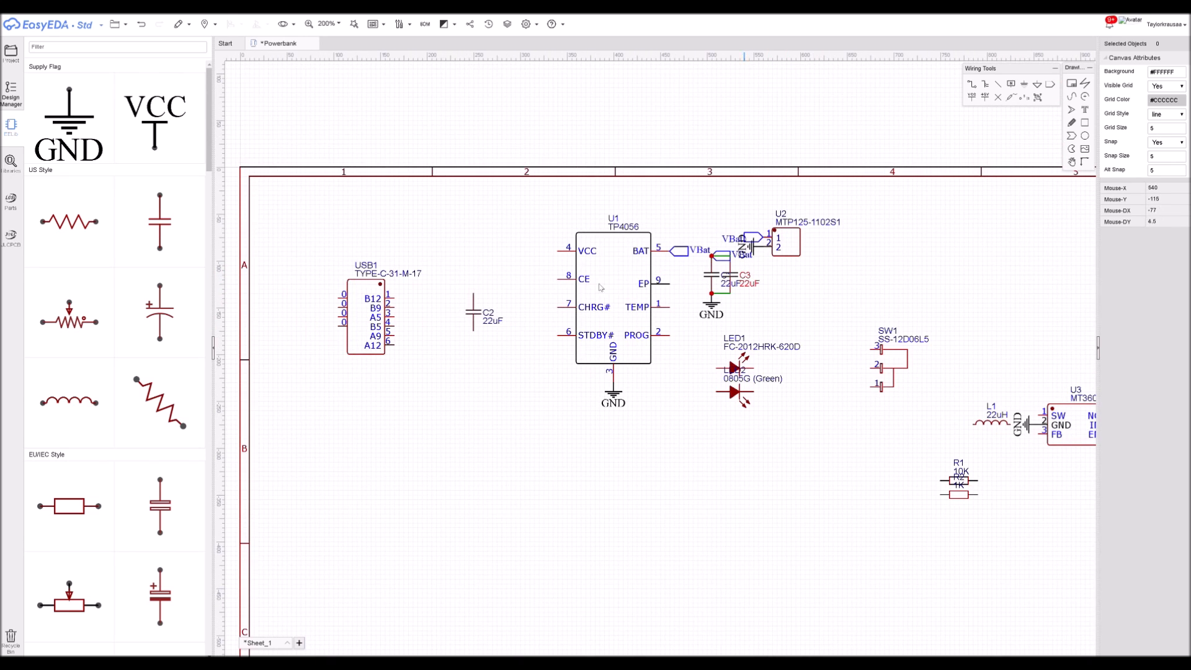
{"action": "left_click_drag", "start_coordinate": [470, 311], "coordinate": [434, 322]}
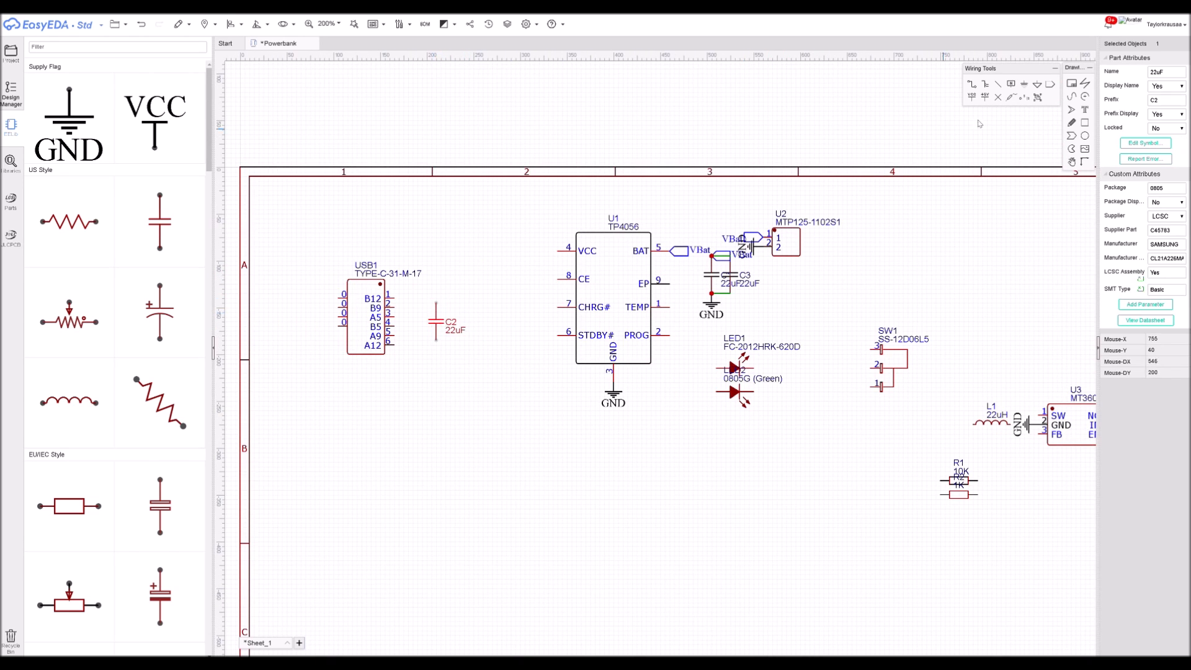
{"action": "left_click", "coordinate": [1052, 84]}
{"action": "key", "text": "space"}
{"action": "key", "text": "space"}
{"action": "scroll", "coordinate": [417, 316], "scroll_direction": "up", "scroll_amount": 6}
{"action": "left_click", "coordinate": [488, 267]}
{"action": "right_click", "coordinate": [546, 219]}
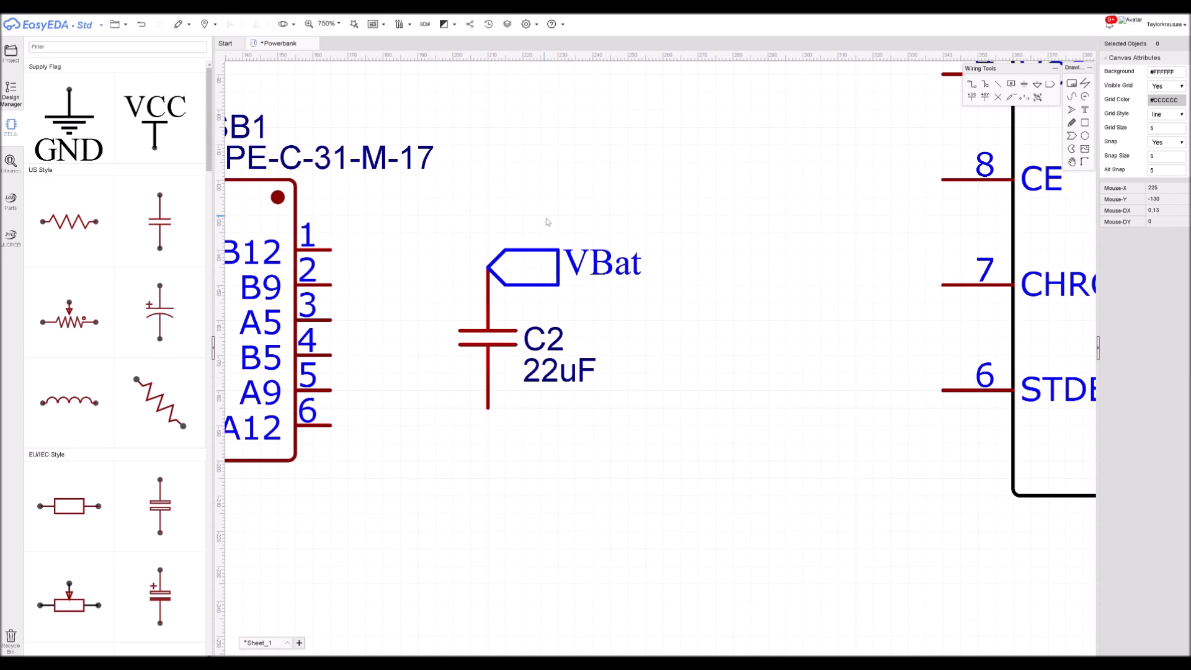
Rename the net port on C2 to VUSB
{"action": "left_click", "coordinate": [566, 258]}
{"action": "double_click", "coordinate": [620, 268]}
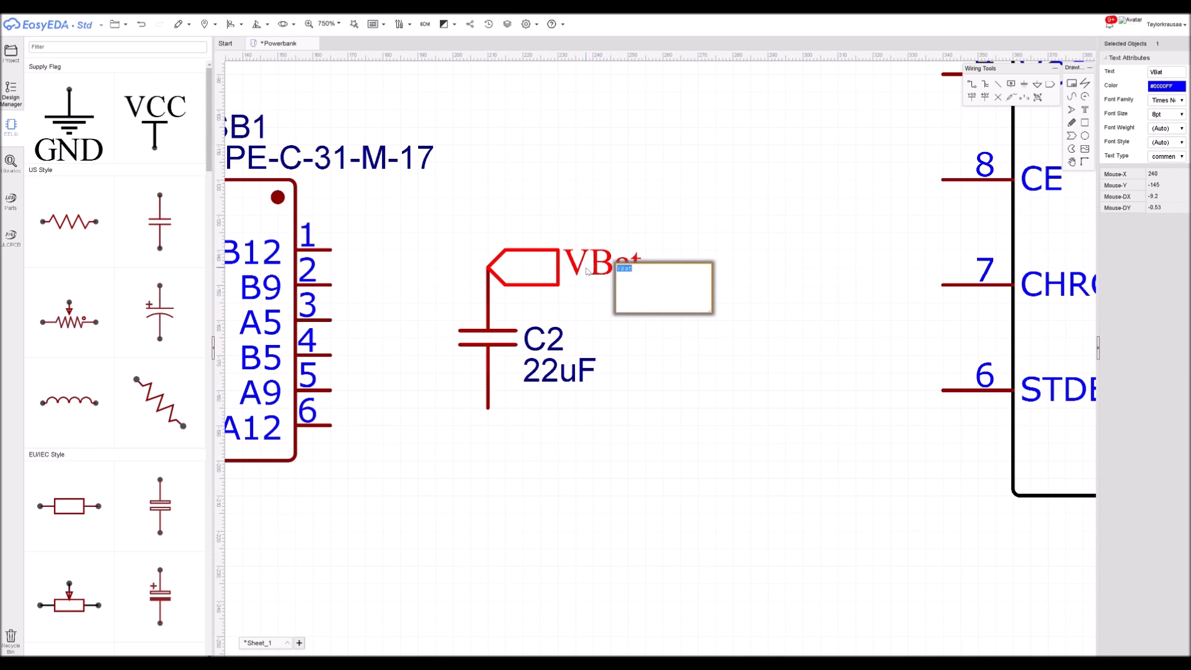
{"action": "type", "text": "VUSB"}
{"action": "key", "text": "Return"}
Place a sideways GND flag on C2's lower pin
{"action": "scroll", "coordinate": [586, 271], "scroll_direction": "down", "scroll_amount": 5}
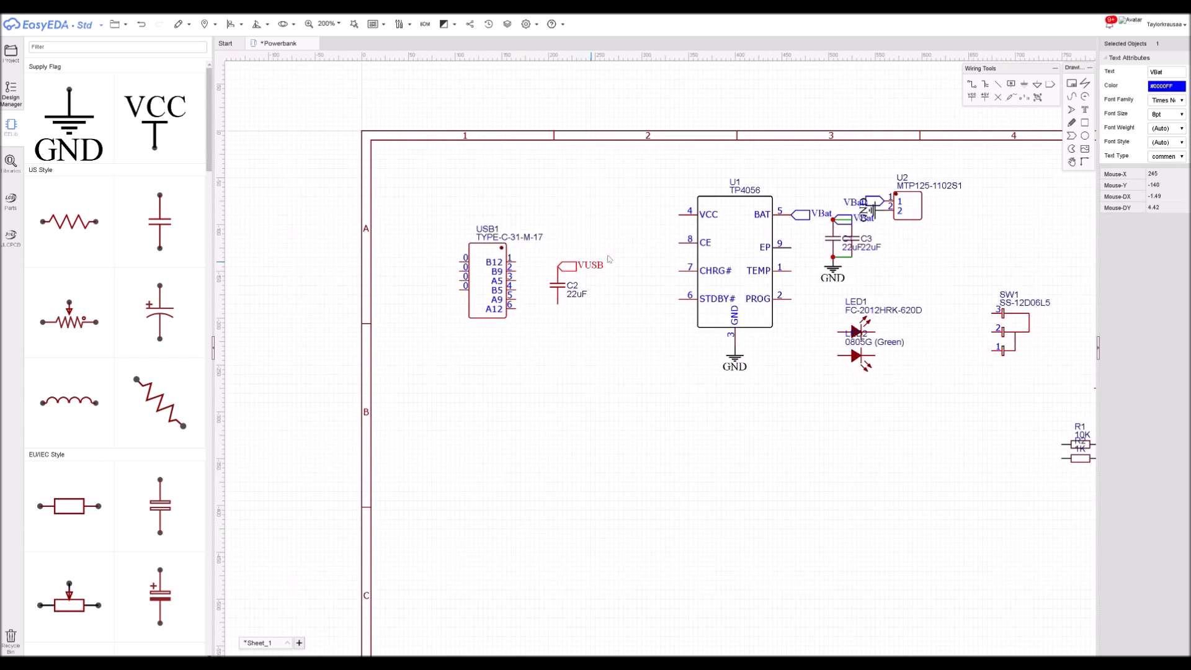
{"action": "scroll", "coordinate": [537, 348], "scroll_direction": "up", "scroll_amount": 3}
{"action": "left_click", "coordinate": [537, 347]}
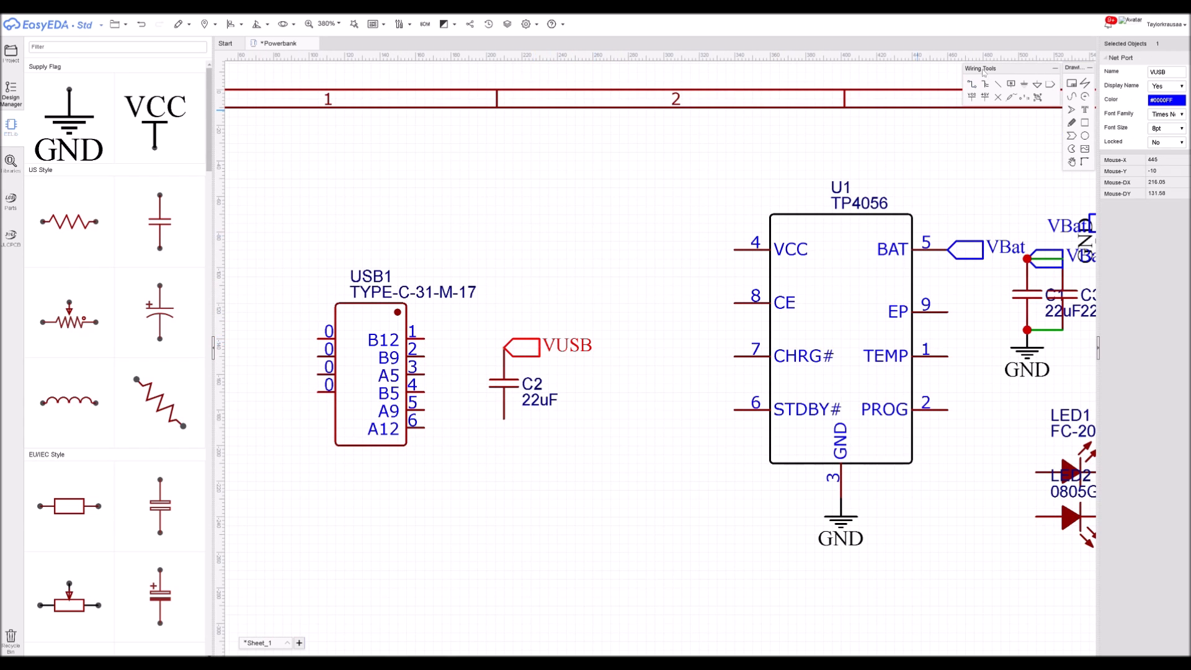
{"action": "left_click", "coordinate": [1025, 85]}
{"action": "key", "text": "space"}
{"action": "left_click", "coordinate": [504, 420]}
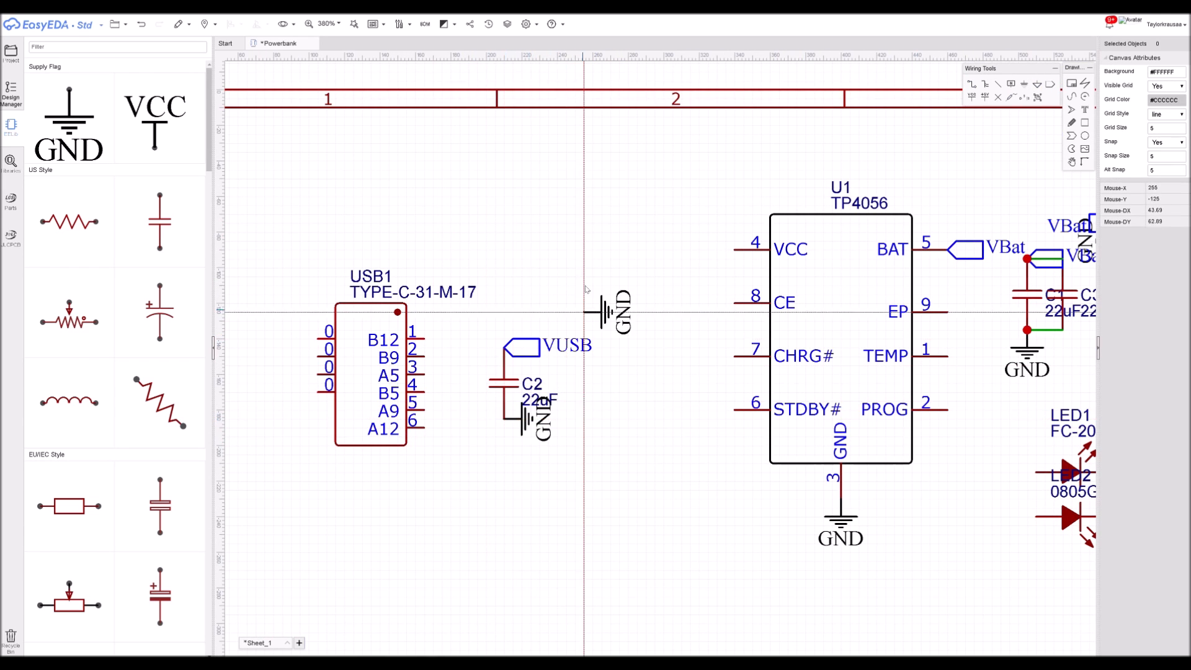
{"action": "right_click", "coordinate": [585, 277]}
{"action": "right_click_drag", "start_coordinate": [643, 320], "coordinate": [589, 338]}
Copy the VUSB net port onto the TP4056's VCC and CE pins, rotated 180° to face the chip
{"action": "left_click", "coordinate": [470, 364]}
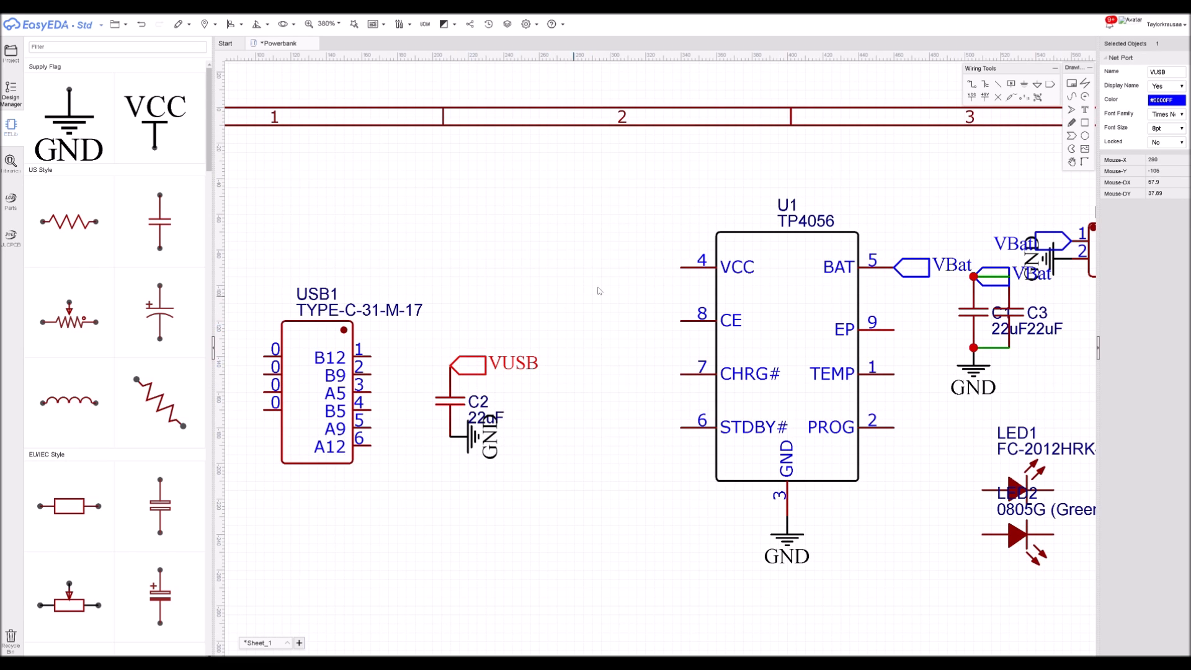
{"action": "key", "text": "ctrl+v"}
{"action": "key", "text": "space"}
{"action": "key", "text": "space"}
{"action": "left_click", "coordinate": [681, 268]}
{"action": "right_click", "coordinate": [687, 193]}
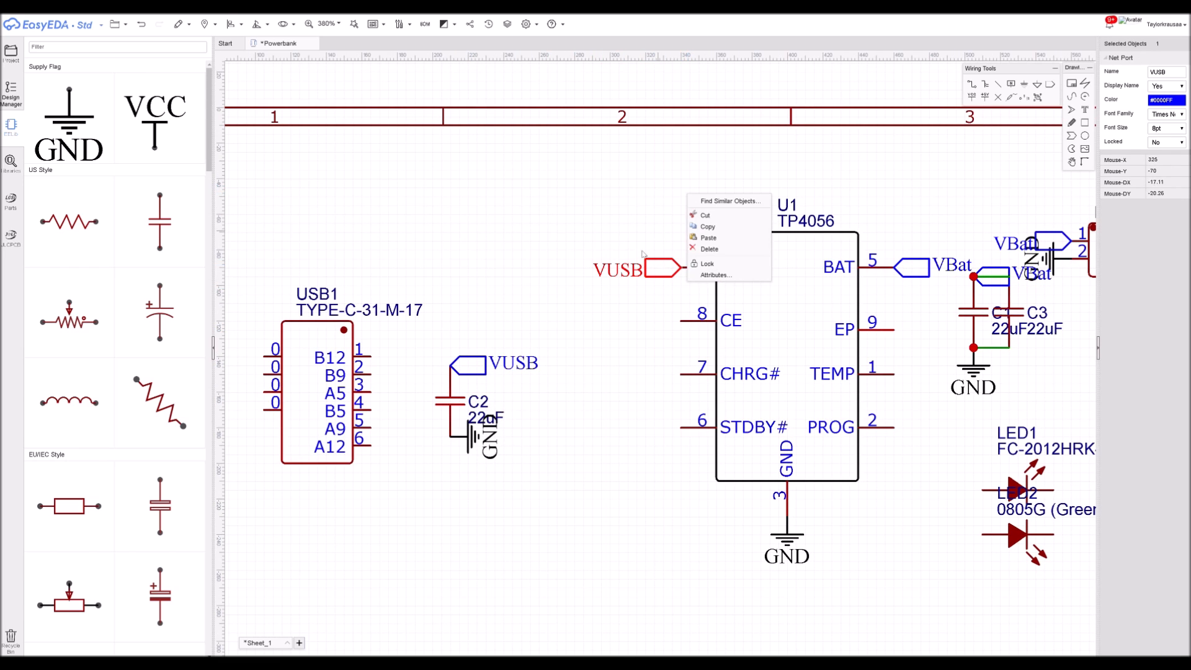
{"action": "left_click", "coordinate": [661, 267]}
{"action": "key", "text": "ctrl+v"}
{"action": "left_click", "coordinate": [681, 320]}
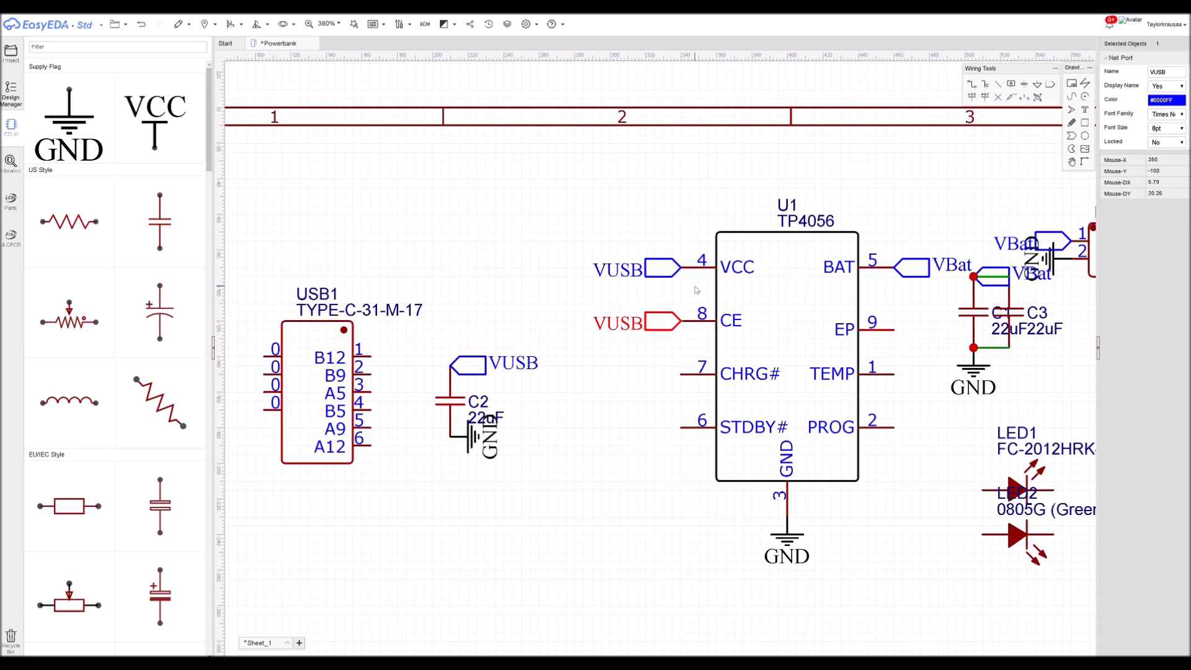
{"action": "right_click_drag", "start_coordinate": [700, 292], "coordinate": [514, 299]}
{"action": "scroll", "coordinate": [723, 407], "scroll_direction": "down", "scroll_amount": 1}
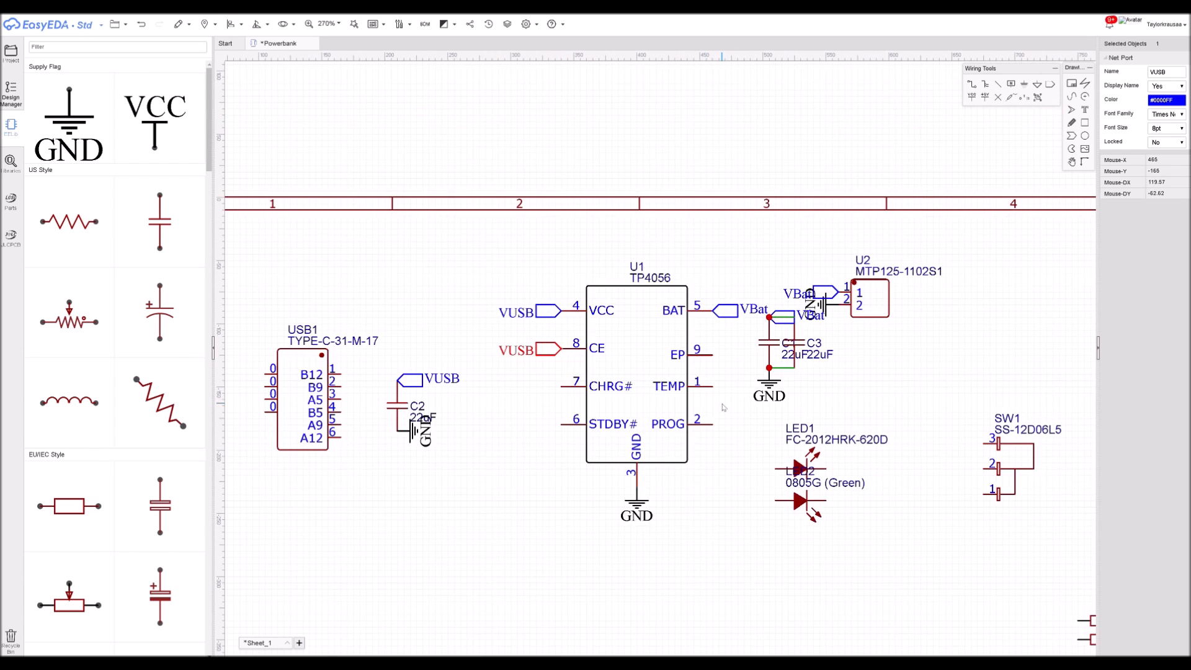
Copy the GND flag from the TP4056's GND pin onto its TEMP pin, rotated sideways to face away from the chip
{"action": "scroll", "coordinate": [723, 408], "scroll_direction": "up", "scroll_amount": 1}
{"action": "left_click", "coordinate": [617, 521]}
{"action": "key", "text": "ctrl+c"}
{"action": "key", "text": "ctrl+v"}
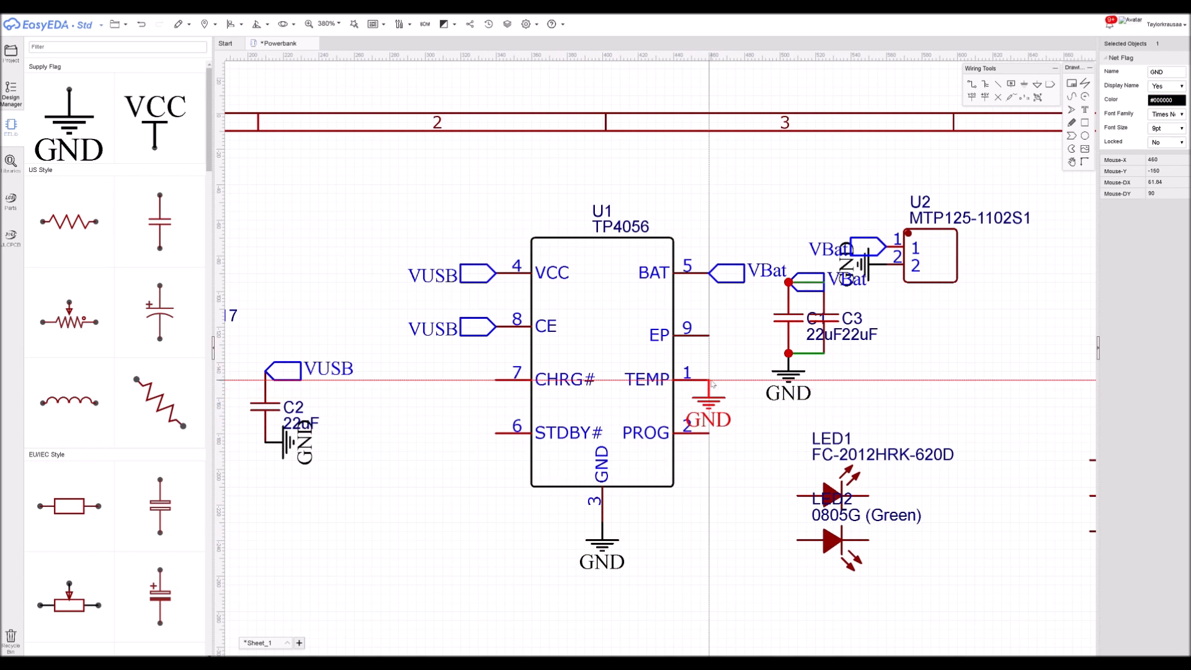
{"action": "key", "text": "space"}
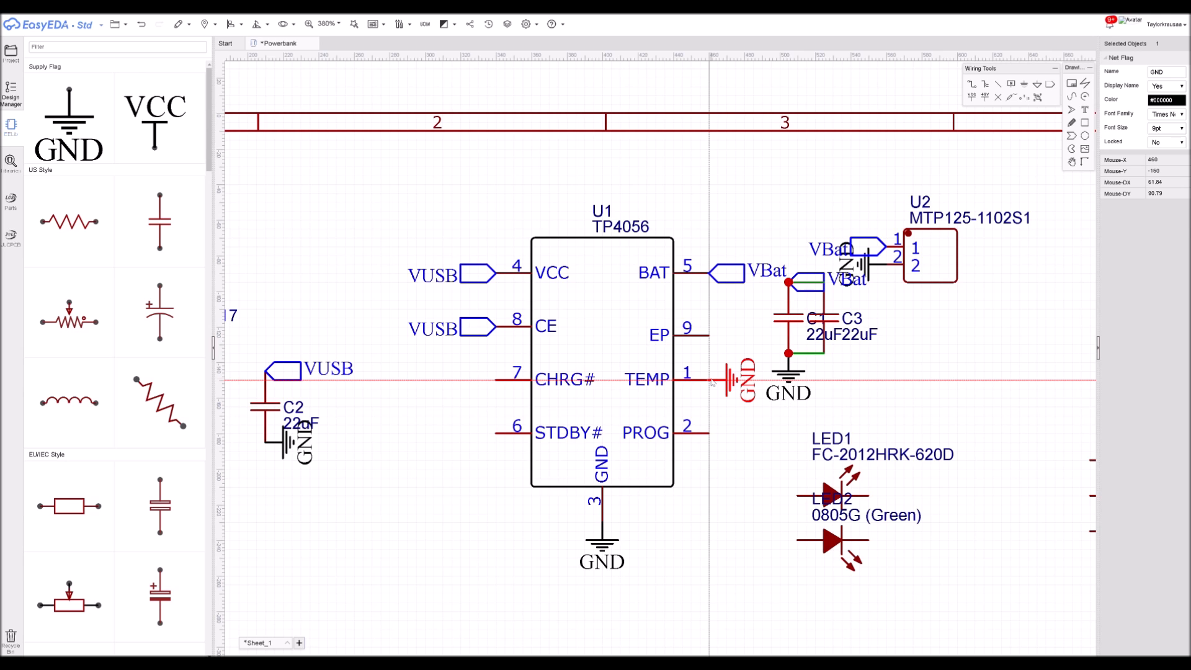
{"action": "left_click", "coordinate": [712, 382]}
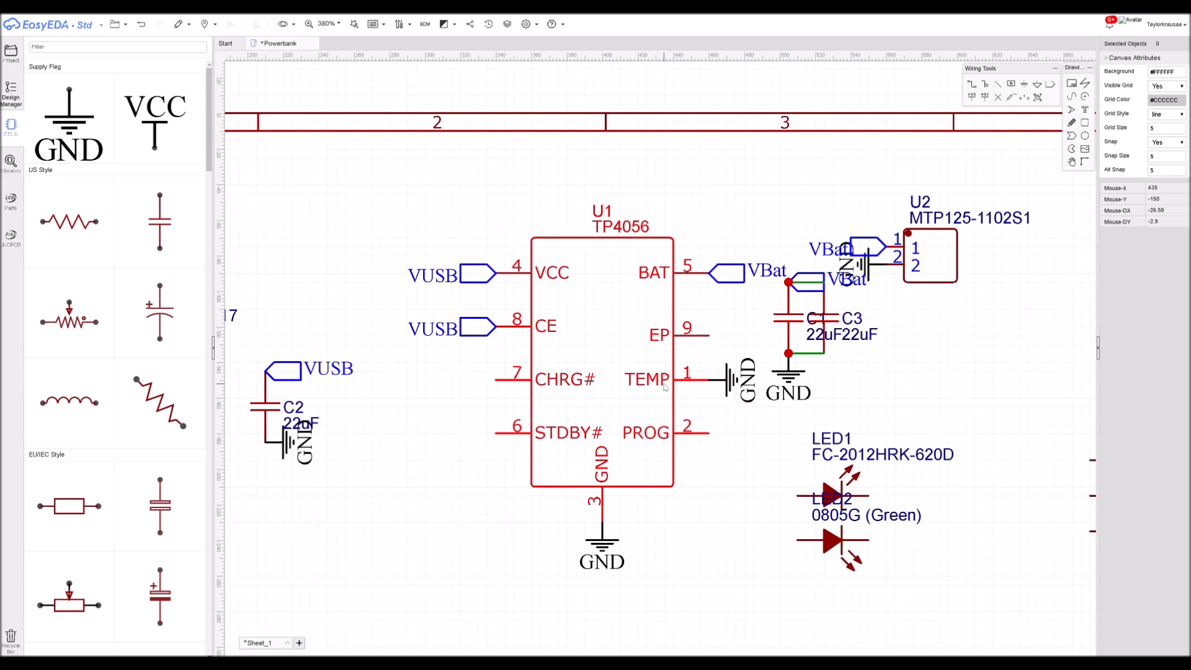
Place another GND flag copy upright in the free space below the TP4056's PROG pin
{"action": "right_click_drag", "start_coordinate": [748, 415], "coordinate": [666, 323]}
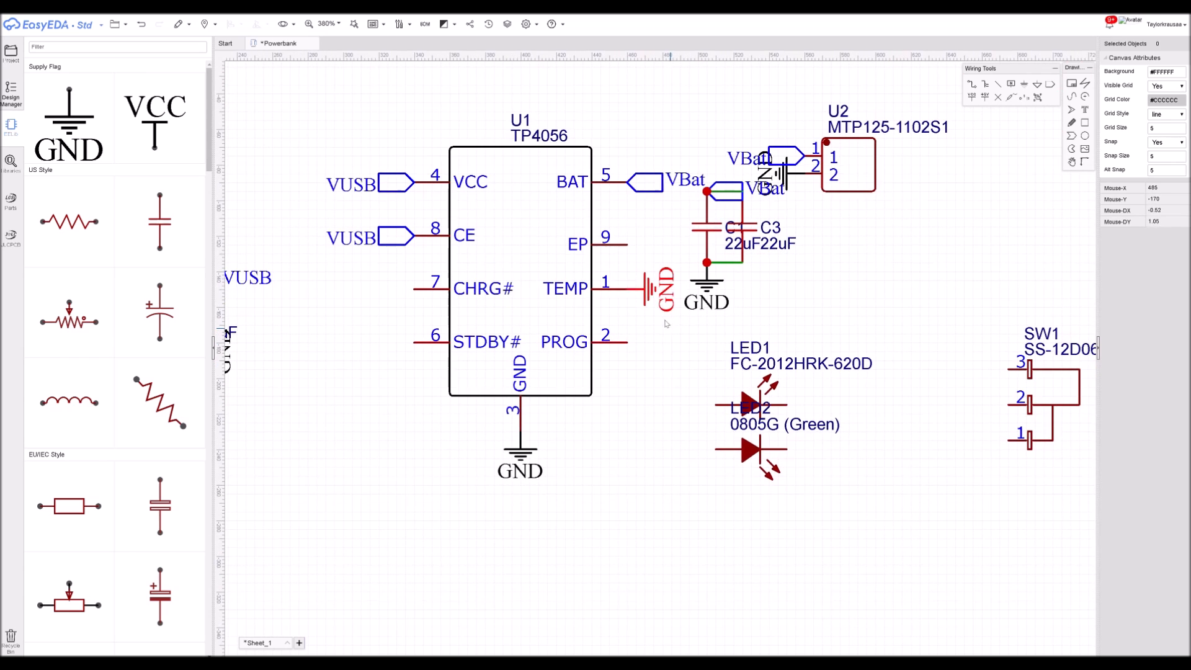
{"action": "key", "text": "ctrl+v"}
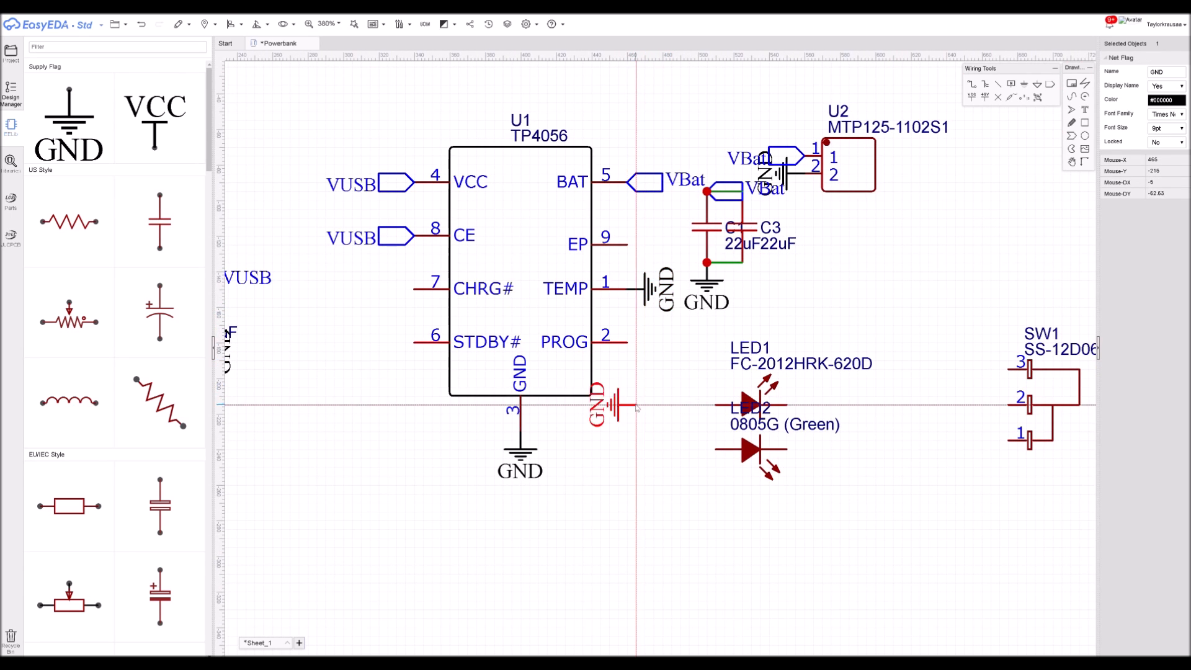
{"action": "key", "text": "space"}
{"action": "left_click", "coordinate": [633, 399]}
{"action": "right_click", "coordinate": [670, 363]}
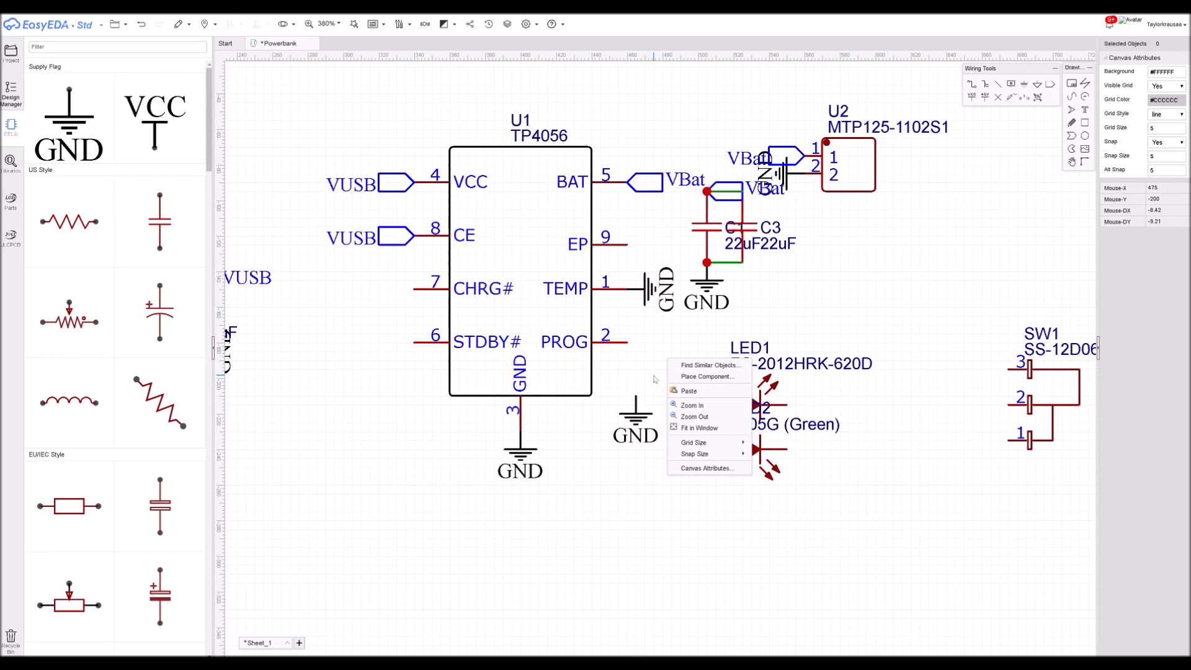
{"action": "left_click", "coordinate": [645, 361]}
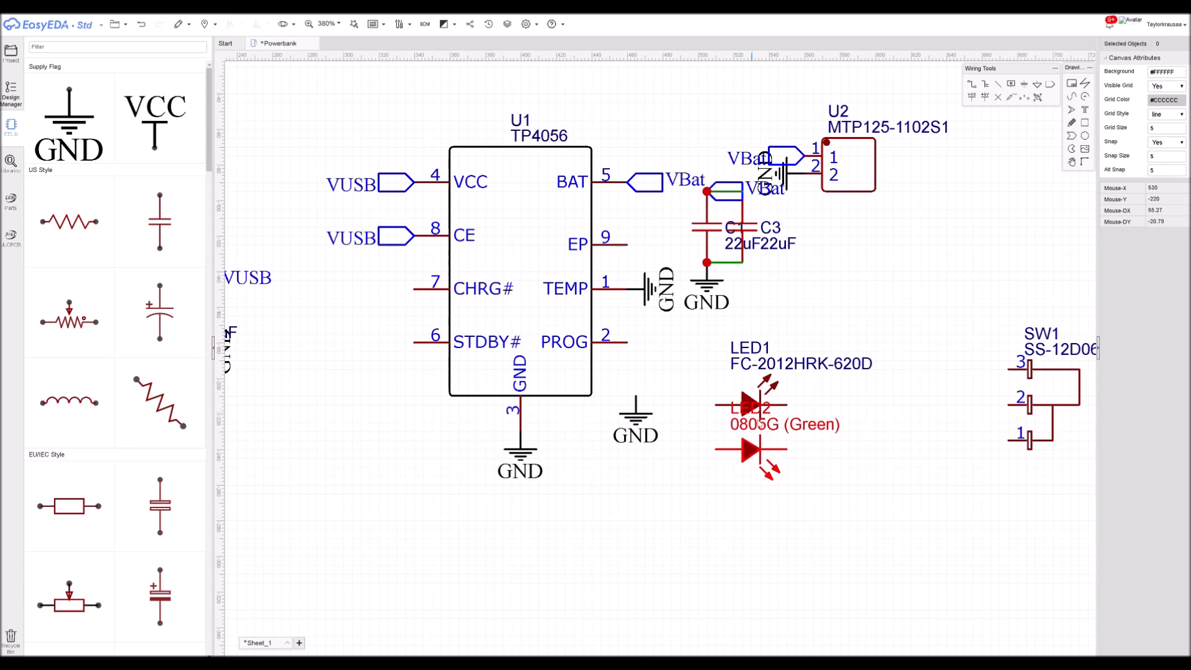
Move LED1 in line with the TP4056's CHRG# pin and LED2 in line with its STDBY# pin
{"action": "left_click_drag", "start_coordinate": [755, 399], "coordinate": [348, 284]}
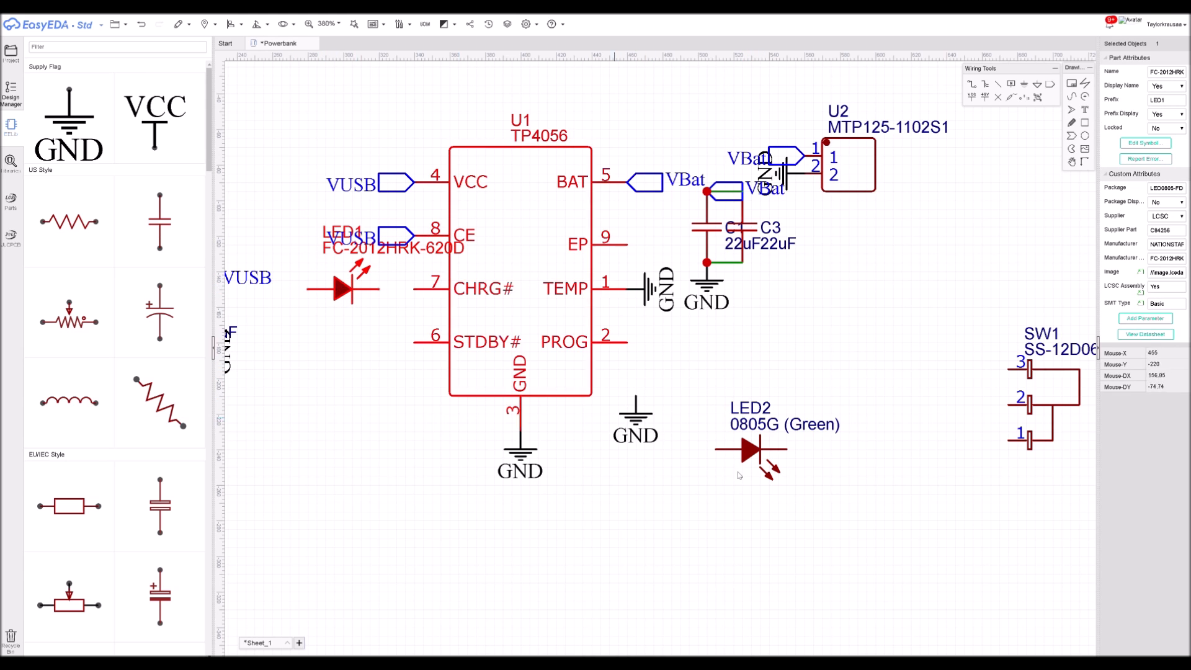
{"action": "left_click_drag", "start_coordinate": [754, 461], "coordinate": [346, 352]}
Place a copy of the 1K resistor R2 on the CHRG# pin and shift LED1 to meet the resistor's other end
{"action": "scroll", "coordinate": [346, 352], "scroll_direction": "down", "scroll_amount": 3}
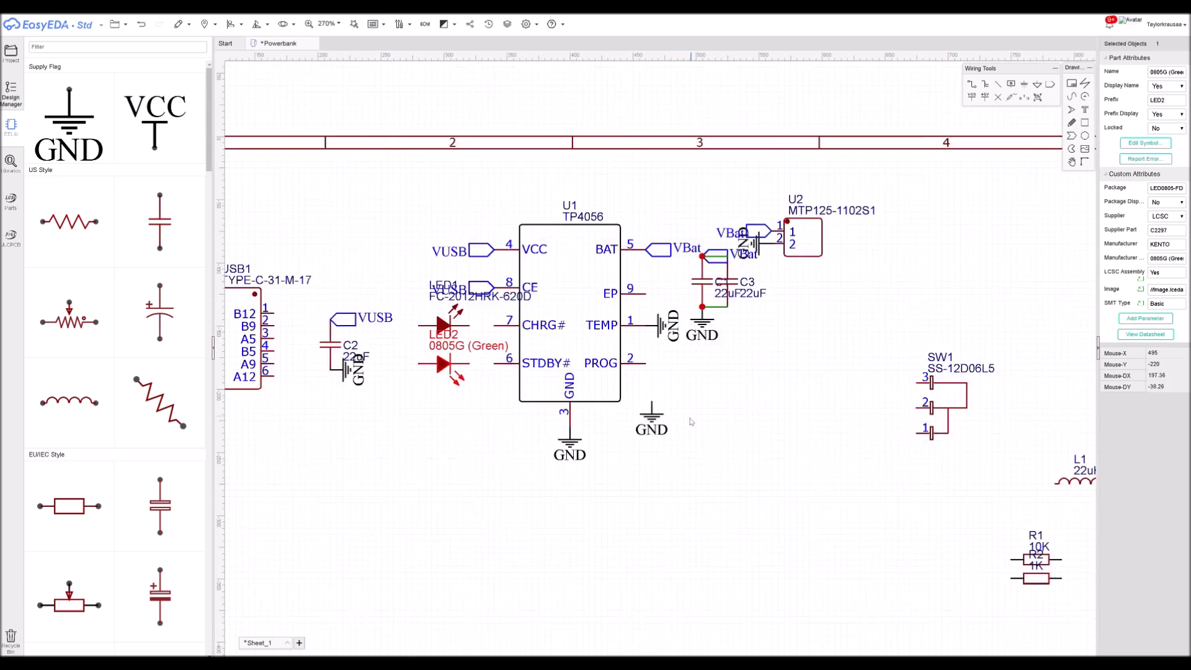
{"action": "left_click", "coordinate": [814, 555]}
{"action": "key", "text": "ctrl+c"}
{"action": "key", "text": "ctrl+v"}
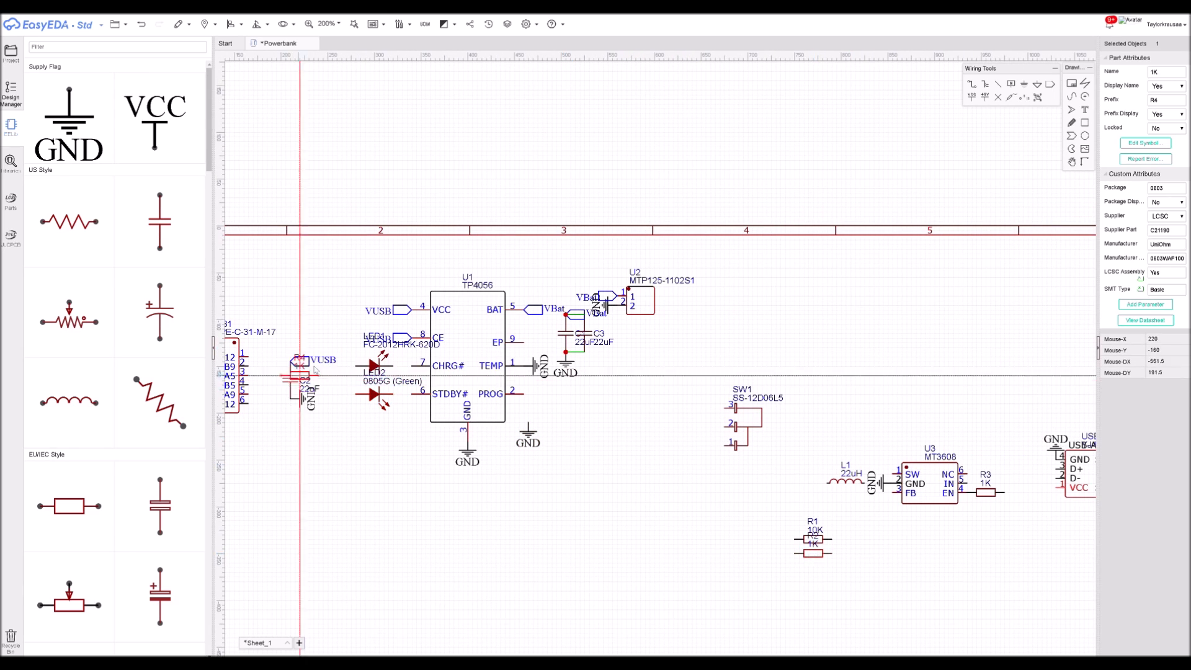
{"action": "scroll", "coordinate": [398, 352], "scroll_direction": "up", "scroll_amount": 5}
{"action": "left_click", "coordinate": [382, 406]}
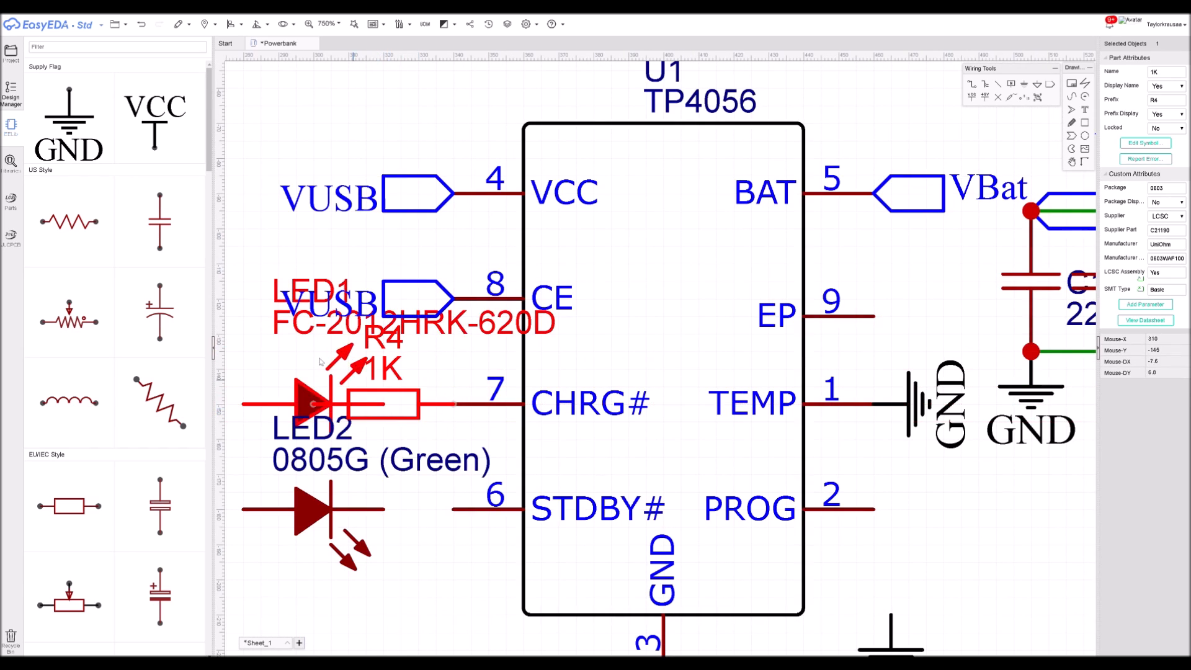
{"action": "scroll", "coordinate": [407, 383], "scroll_direction": "down", "scroll_amount": 3}
{"action": "left_click_drag", "start_coordinate": [428, 394], "coordinate": [394, 394]}
Place another 1K resistor copy on the STDBY# pin and shift LED2 to meet the resistor's free end
{"action": "key", "text": "ctrl+v"}
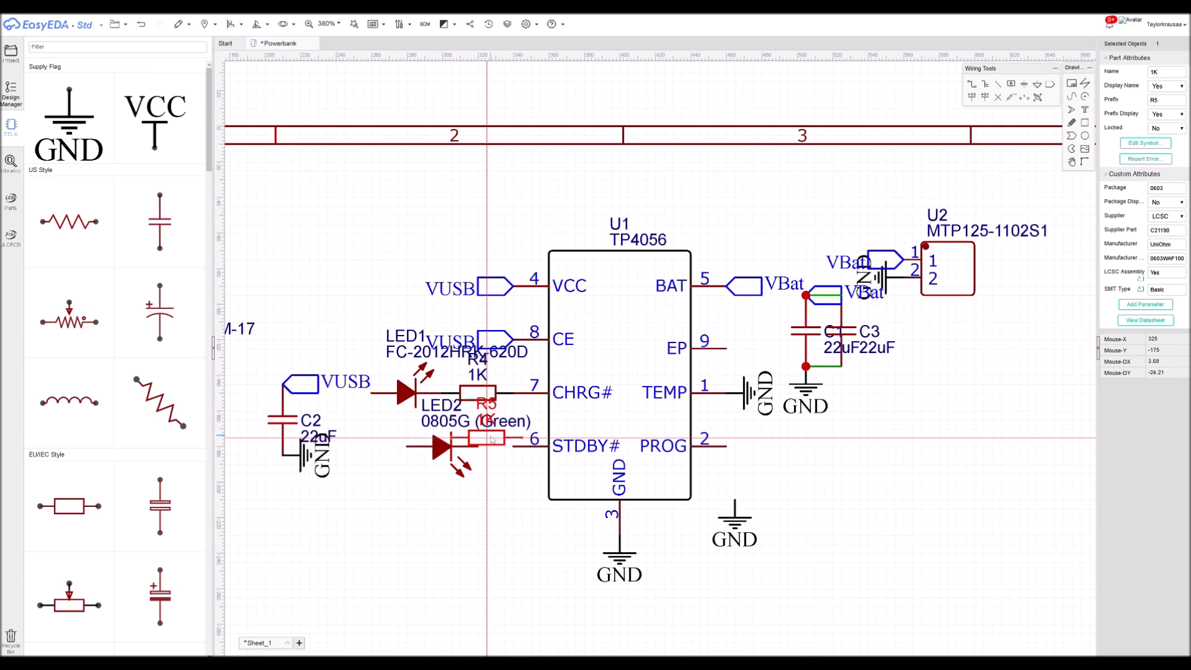
{"action": "left_click", "coordinate": [477, 445]}
{"action": "left_click_drag", "start_coordinate": [432, 445], "coordinate": [396, 446]}
Copy C2's VUSB net port onto the free ends of LED1 and LED2, rotated to stand vertically
{"action": "left_click", "coordinate": [315, 389]}
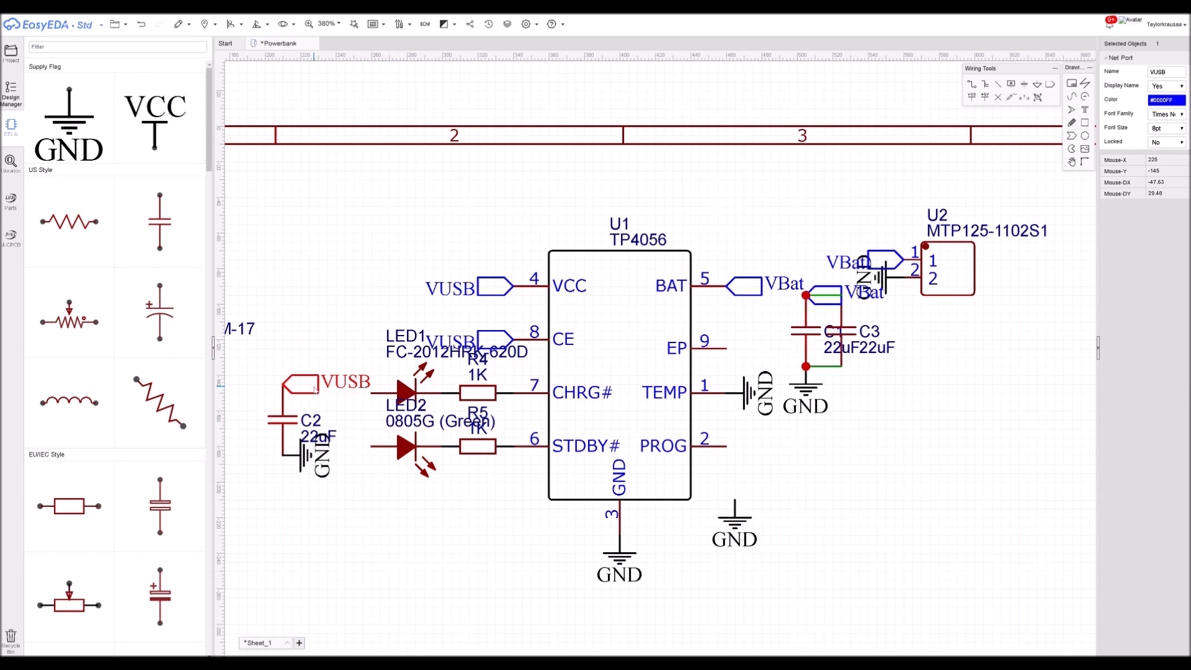
{"action": "key", "text": "ctrl+c"}
{"action": "key", "text": "ctrl+v"}
{"action": "key", "text": "space"}
{"action": "left_click", "coordinate": [371, 394]}
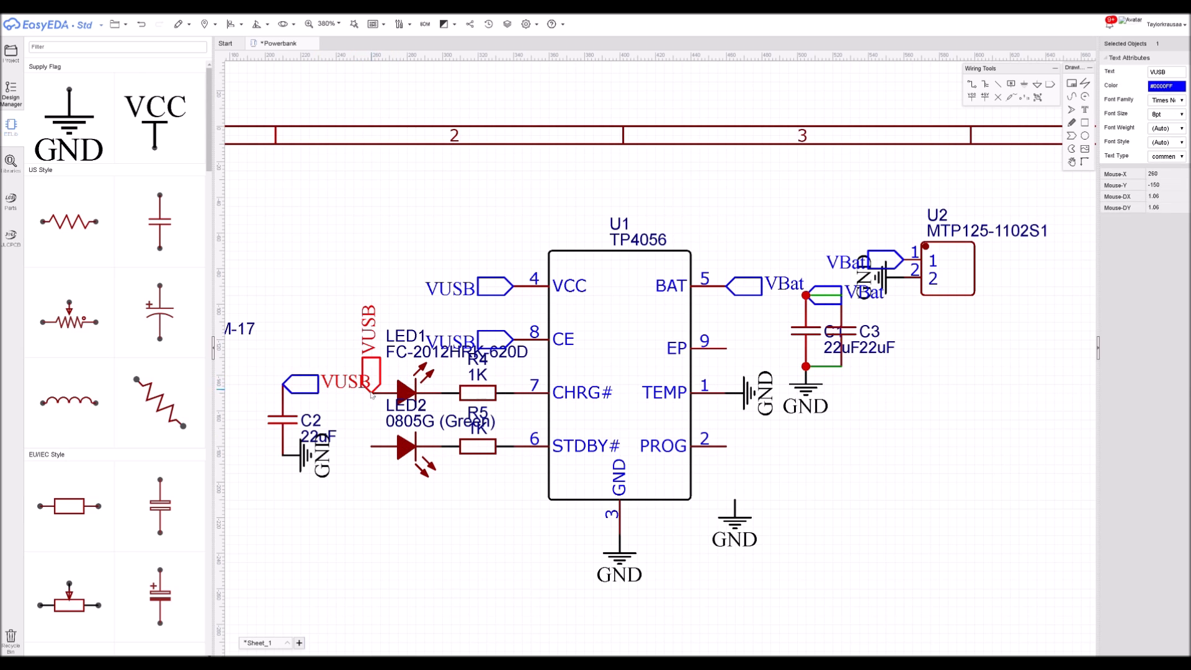
{"action": "key", "text": "ctrl+v"}
{"action": "left_click", "coordinate": [371, 445]}
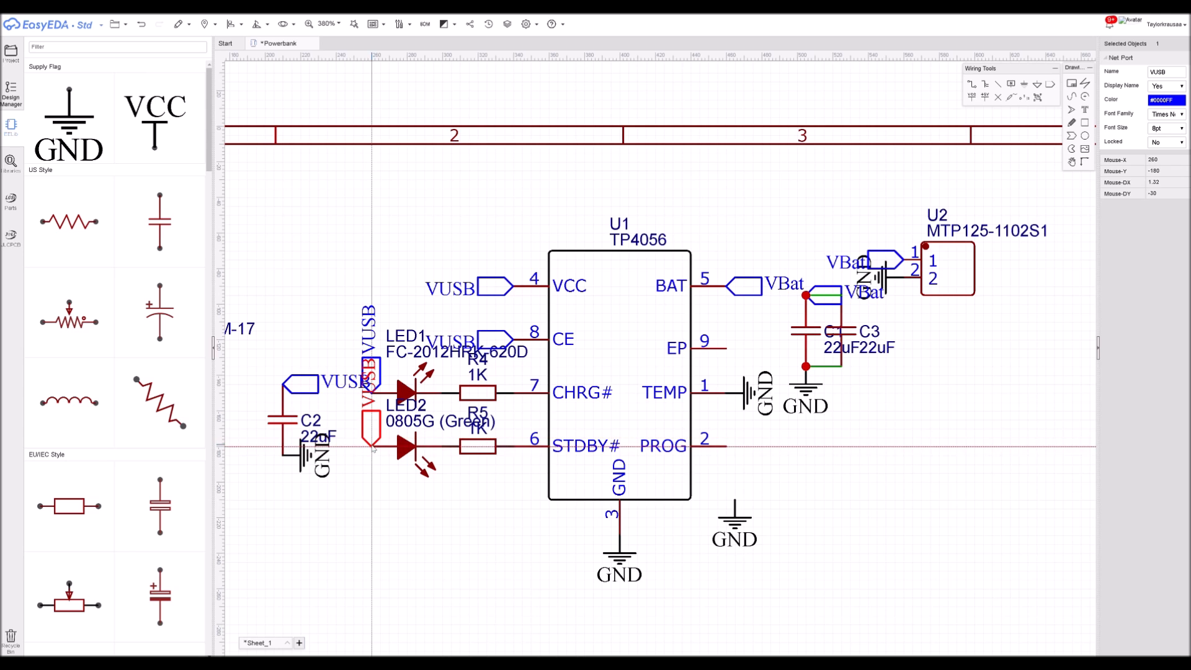
{"action": "right_click_drag", "start_coordinate": [465, 498], "coordinate": [410, 505]}
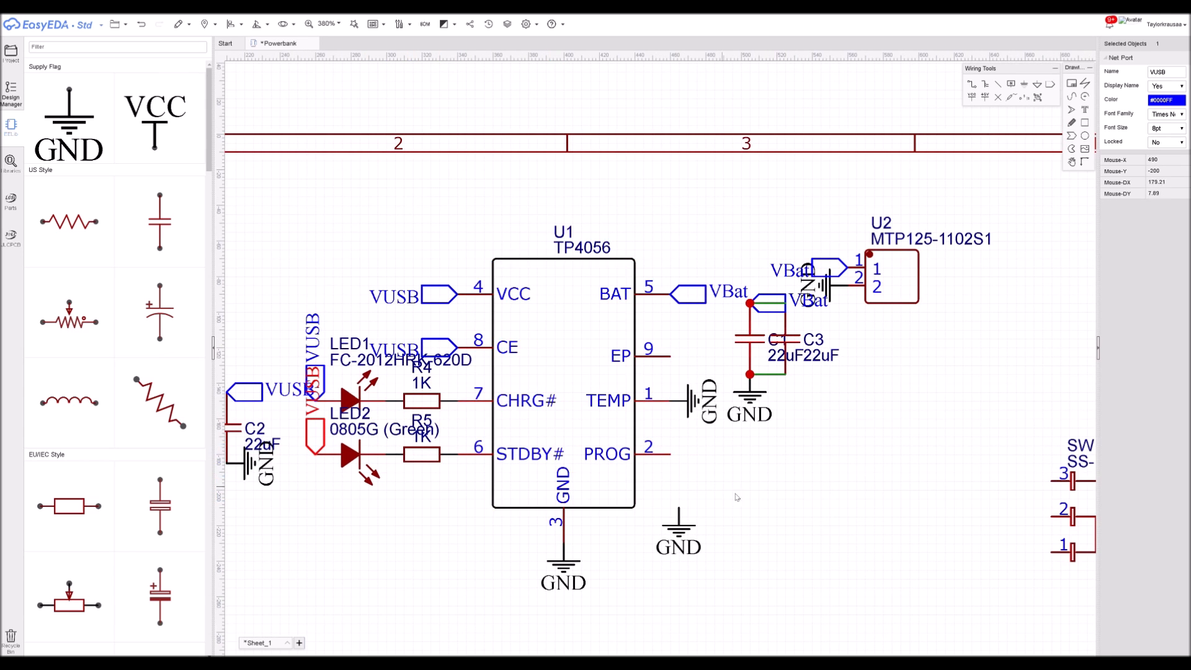
{"action": "right_click_drag", "start_coordinate": [741, 494], "coordinate": [591, 425]}
{"action": "scroll", "coordinate": [593, 428], "scroll_direction": "down", "scroll_amount": 5}
{"action": "scroll", "coordinate": [677, 432], "scroll_direction": "up", "scroll_amount": 4}
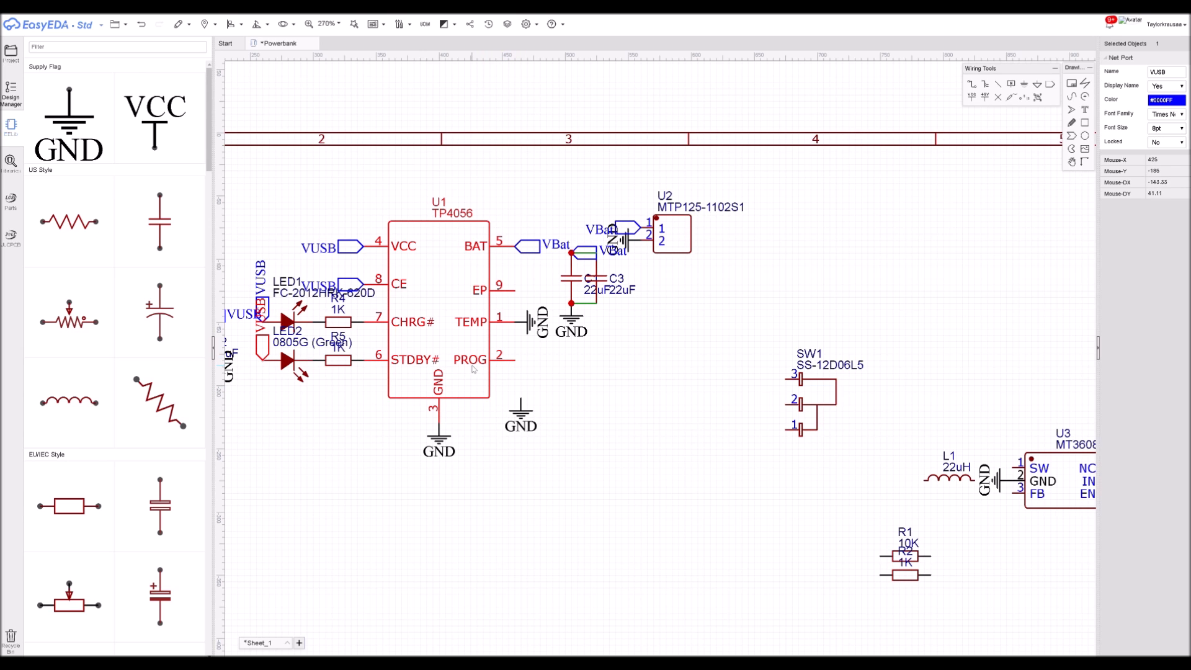
{"action": "left_click", "coordinate": [473, 384]}
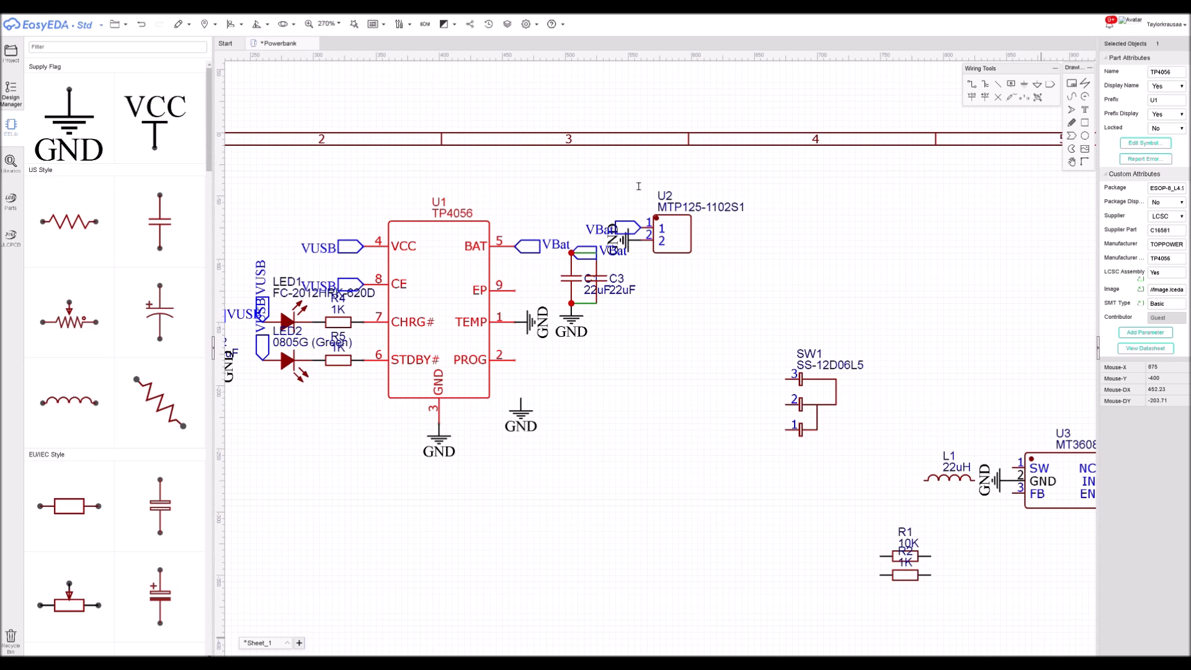
{"action": "right_click", "coordinate": [593, 335]}
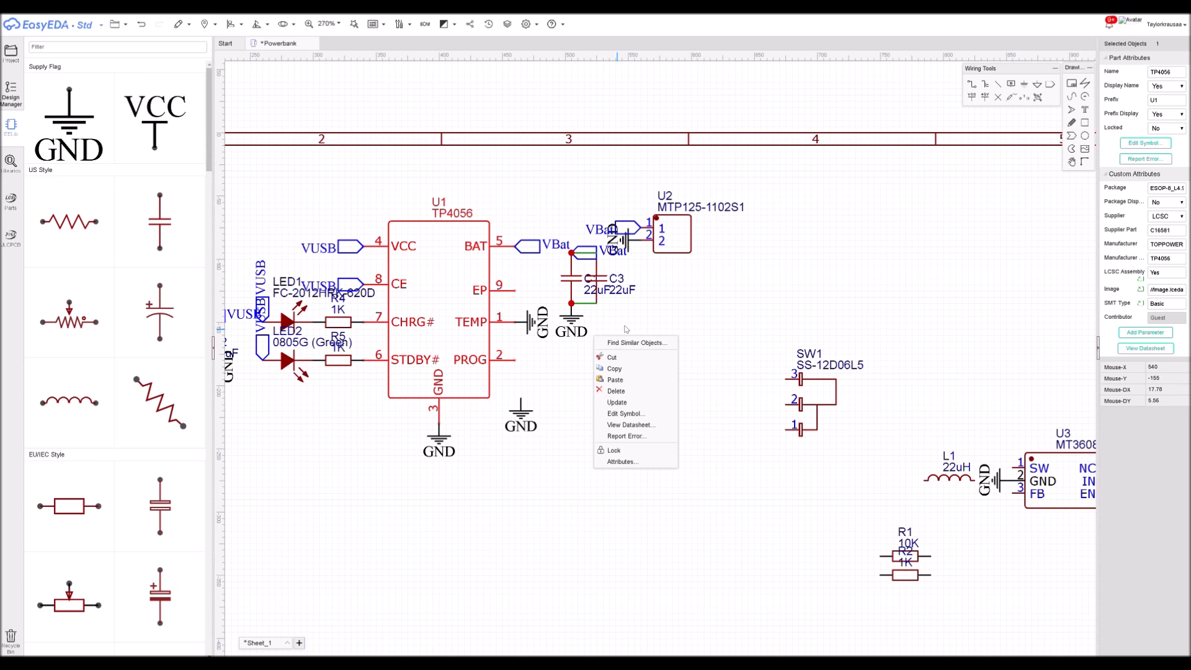
{"action": "left_click", "coordinate": [646, 321]}
{"action": "right_click", "coordinate": [647, 321]}
{"action": "left_click", "coordinate": [656, 338]}
{"action": "left_click", "coordinate": [620, 281]}
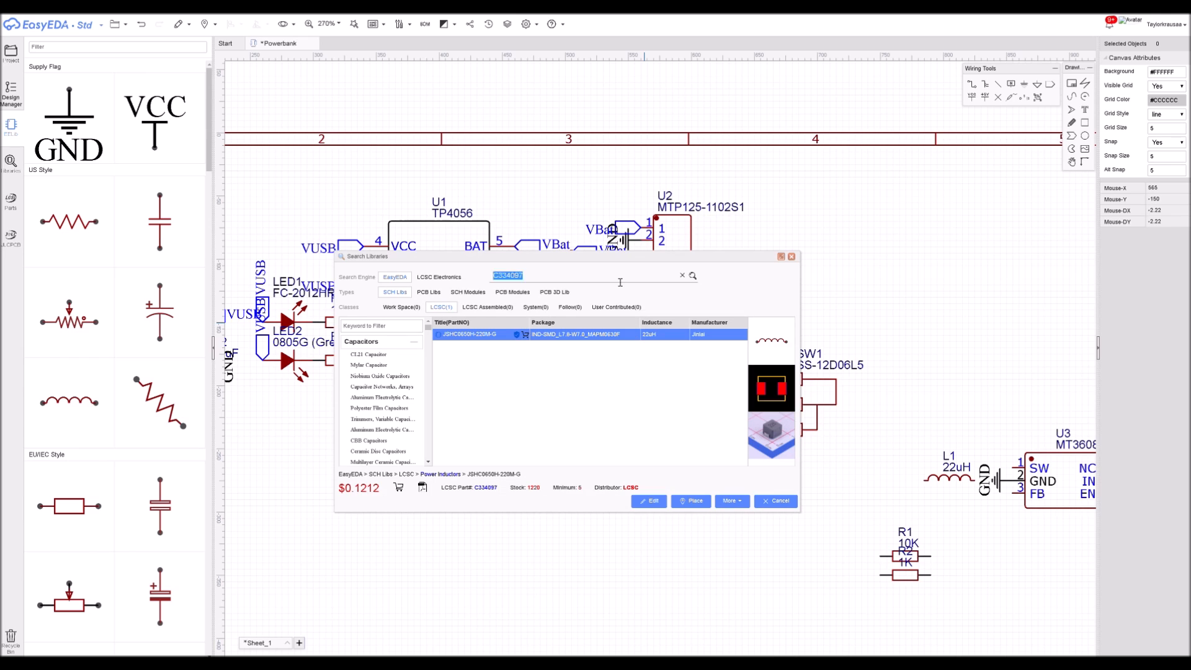
{"action": "type", "text": "2k"}
{"action": "key", "text": "ctrl+a"}
{"action": "left_click", "coordinate": [791, 256]}
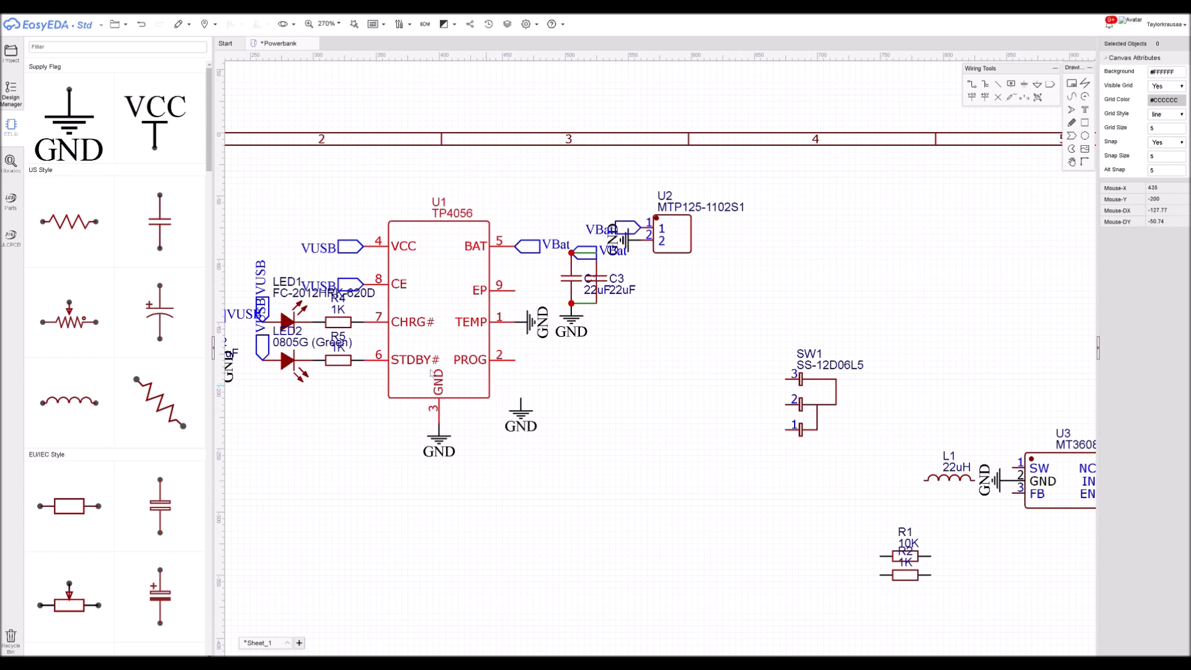
Place two vertical copies of the 1K resistor R2 in series below the TP4056's PROG pin
{"action": "left_click", "coordinate": [915, 575]}
{"action": "key", "text": "ctrl+c"}
{"action": "key", "text": "ctrl+v"}
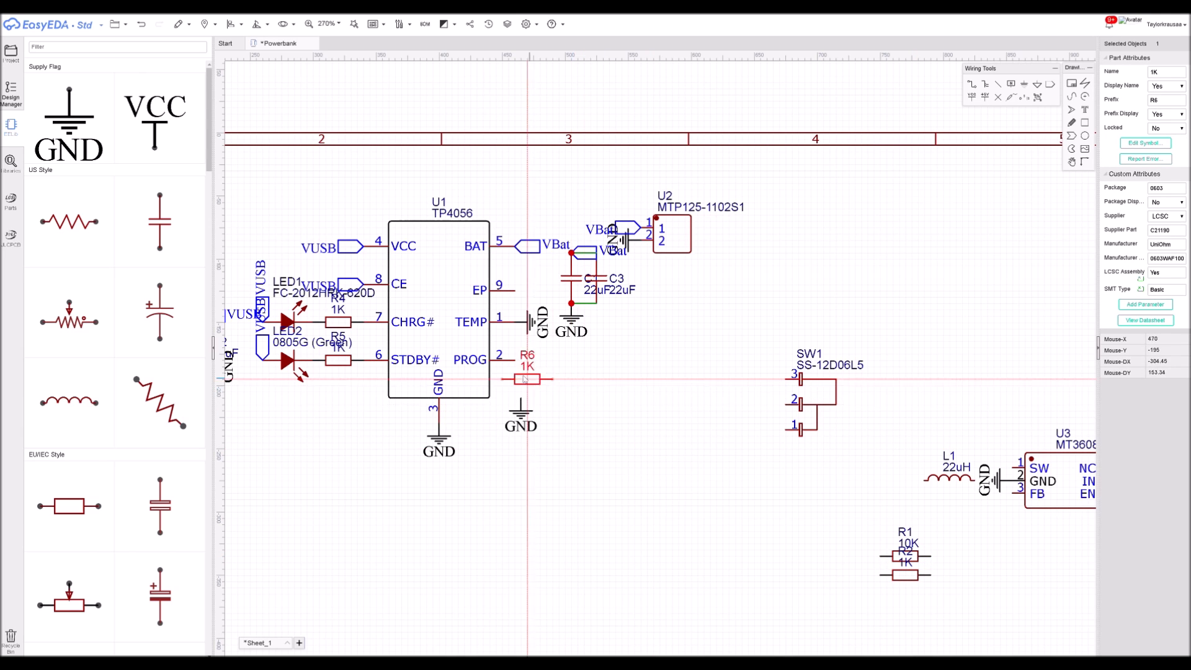
{"action": "key", "text": "space"}
{"action": "left_click", "coordinate": [515, 386]}
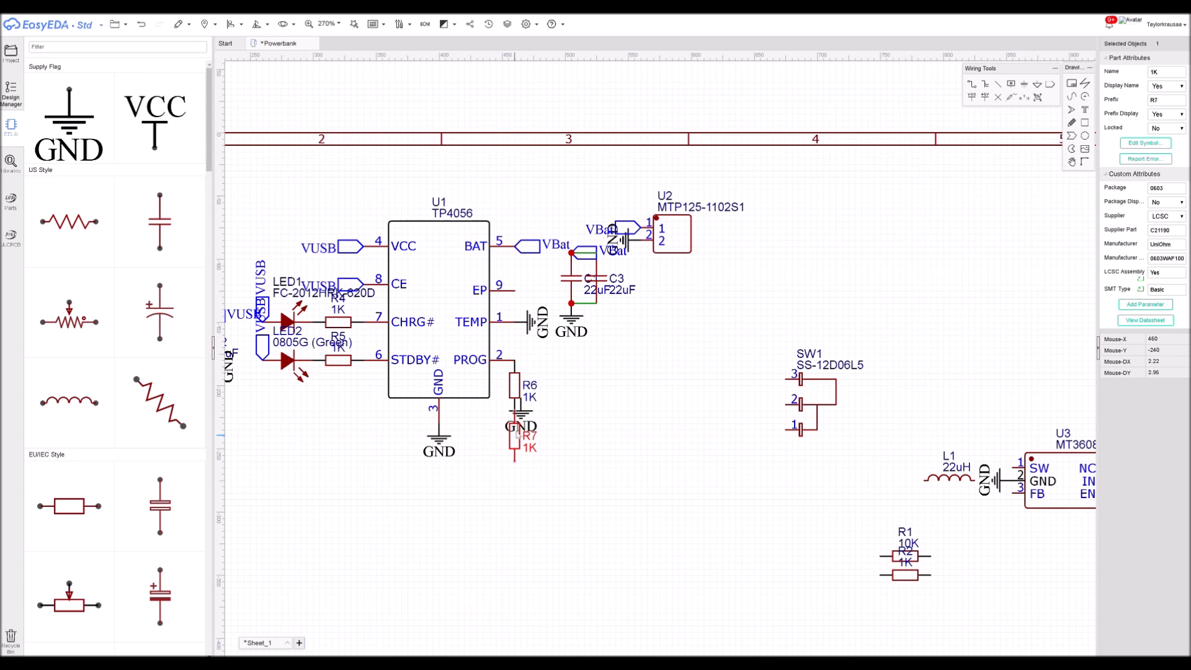
{"action": "left_click", "coordinate": [516, 441]}
Attach the GND flag to the lower end of the series resistors on PROG and save the schematic
{"action": "key", "text": "ctrl+g"}
{"action": "left_click", "coordinate": [523, 471]}
{"action": "right_click_drag", "start_coordinate": [553, 446], "coordinate": [579, 461]}
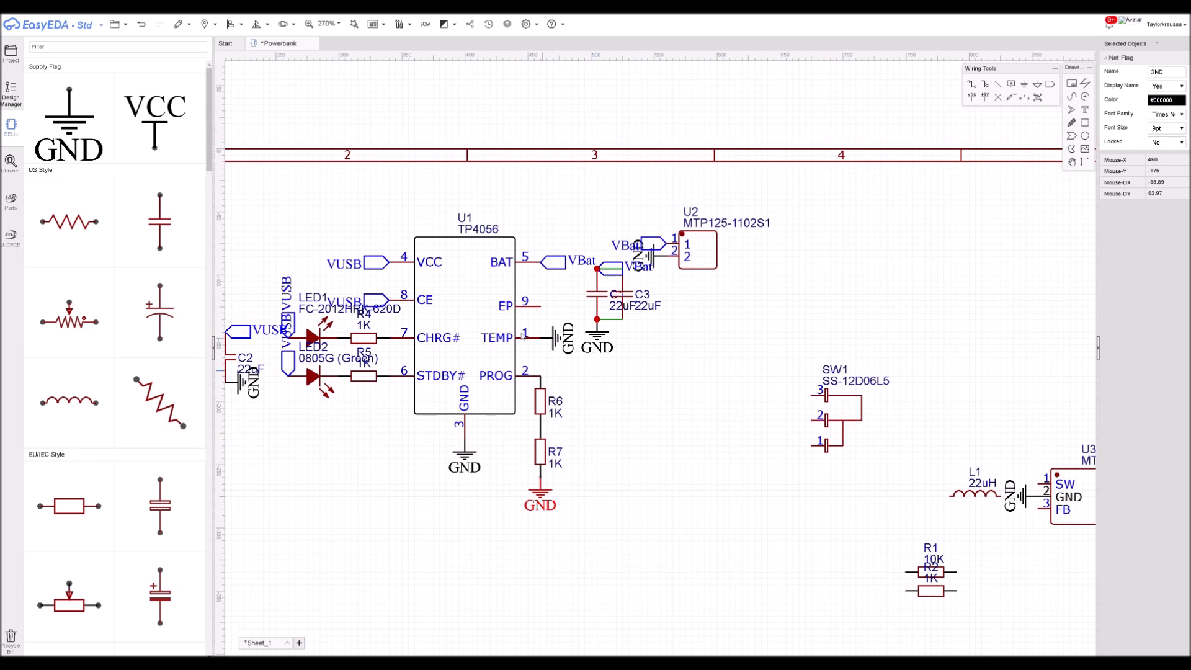
{"action": "scroll", "coordinate": [537, 314], "scroll_direction": "down", "scroll_amount": 1}
{"action": "right_click_drag", "start_coordinate": [674, 400], "coordinate": [456, 371]}
{"action": "key", "text": "ctrl+s"}
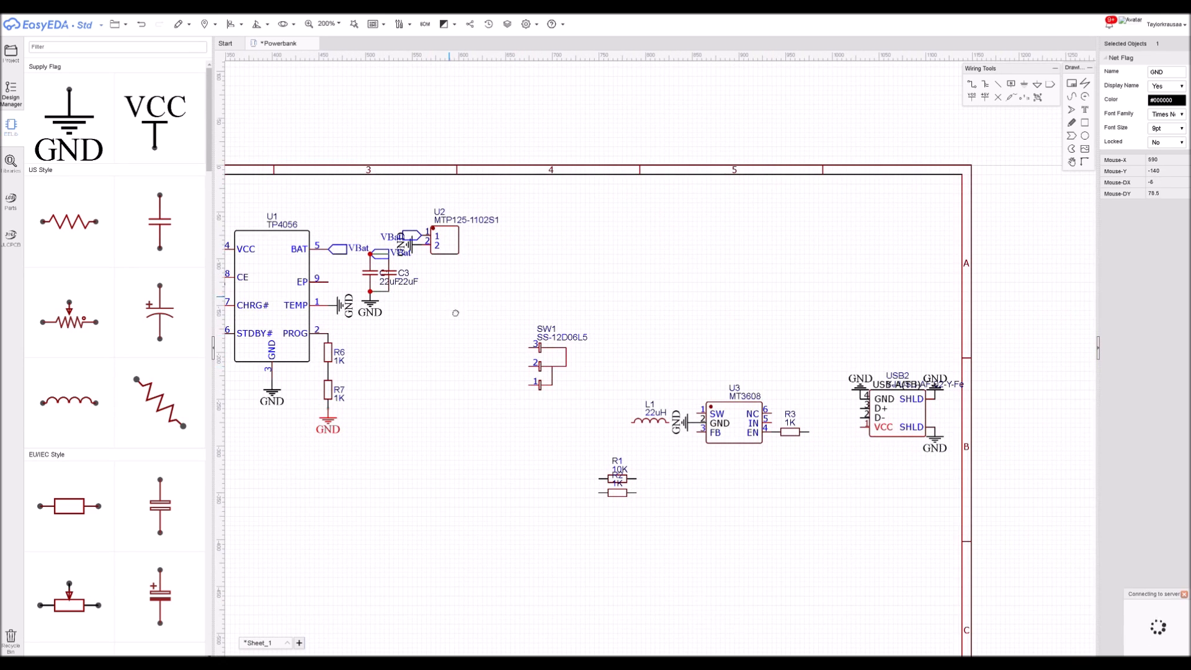
{"action": "right_click_drag", "start_coordinate": [455, 314], "coordinate": [469, 358]}
{"action": "left_click_drag", "start_coordinate": [513, 240], "coordinate": [426, 301]}
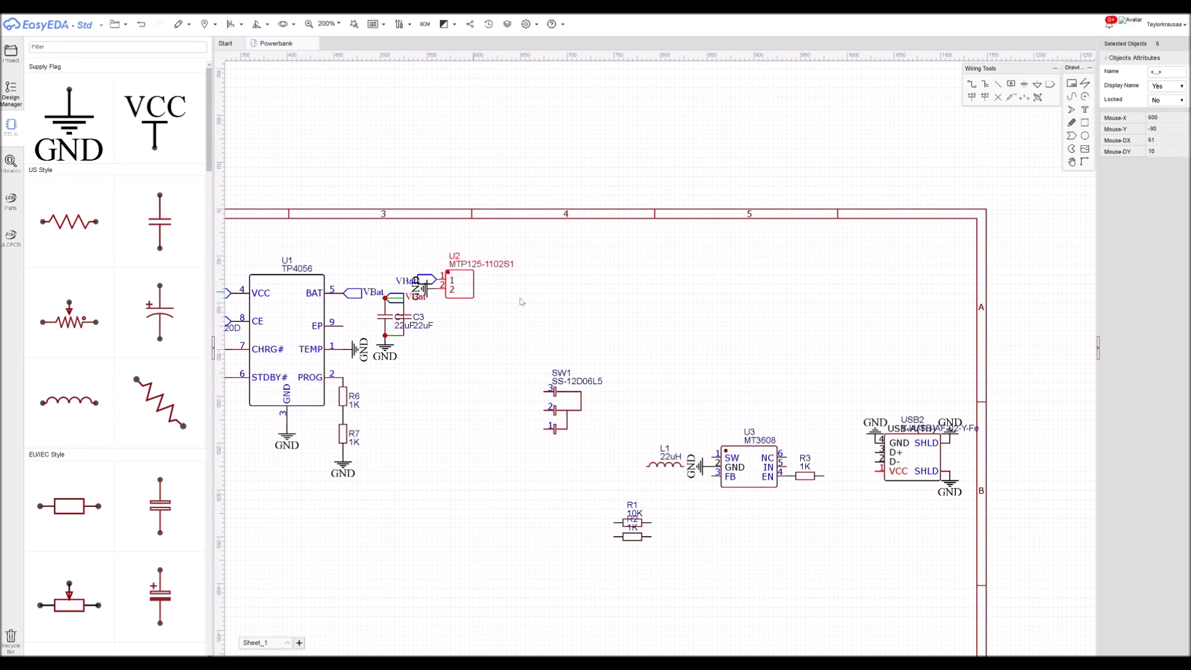
{"action": "left_click", "coordinate": [577, 313]}
{"action": "right_click_drag", "start_coordinate": [587, 316], "coordinate": [617, 318]}
Move switch SW1 closer to connector U2 and copy U2's VBat net port onto the switch's pin 2
{"action": "left_click_drag", "start_coordinate": [580, 409], "coordinate": [543, 379]}
{"action": "scroll", "coordinate": [543, 379], "scroll_direction": "up", "scroll_amount": 3}
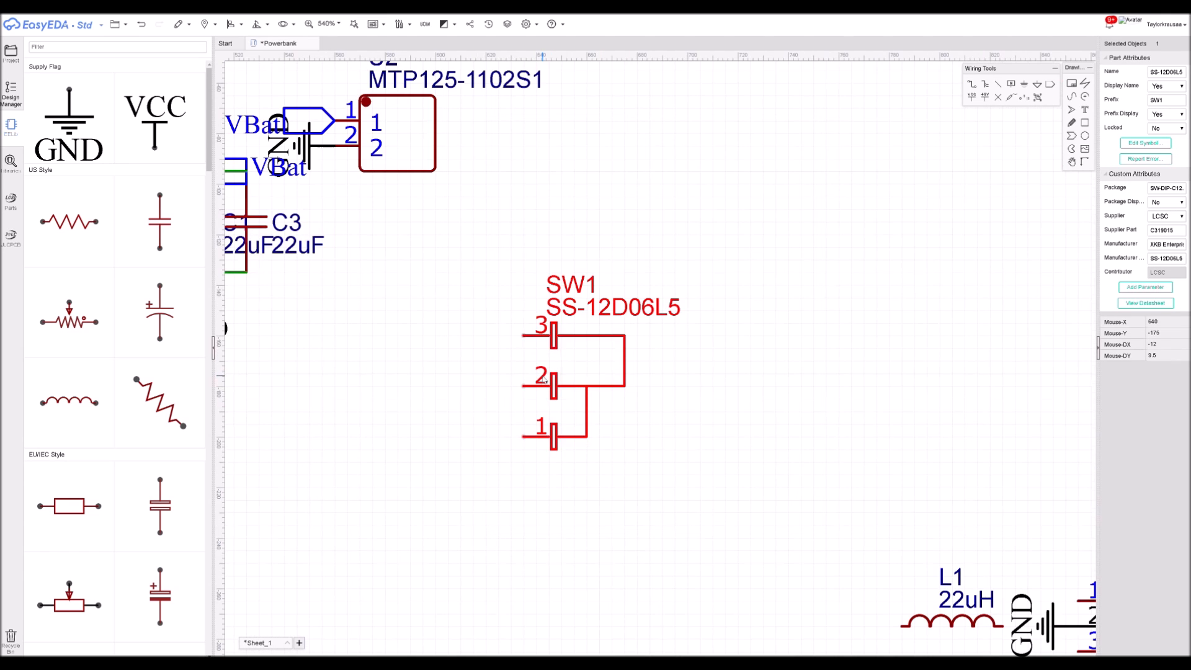
{"action": "scroll", "coordinate": [544, 379], "scroll_direction": "down", "scroll_amount": 3}
{"action": "left_click", "coordinate": [400, 224]}
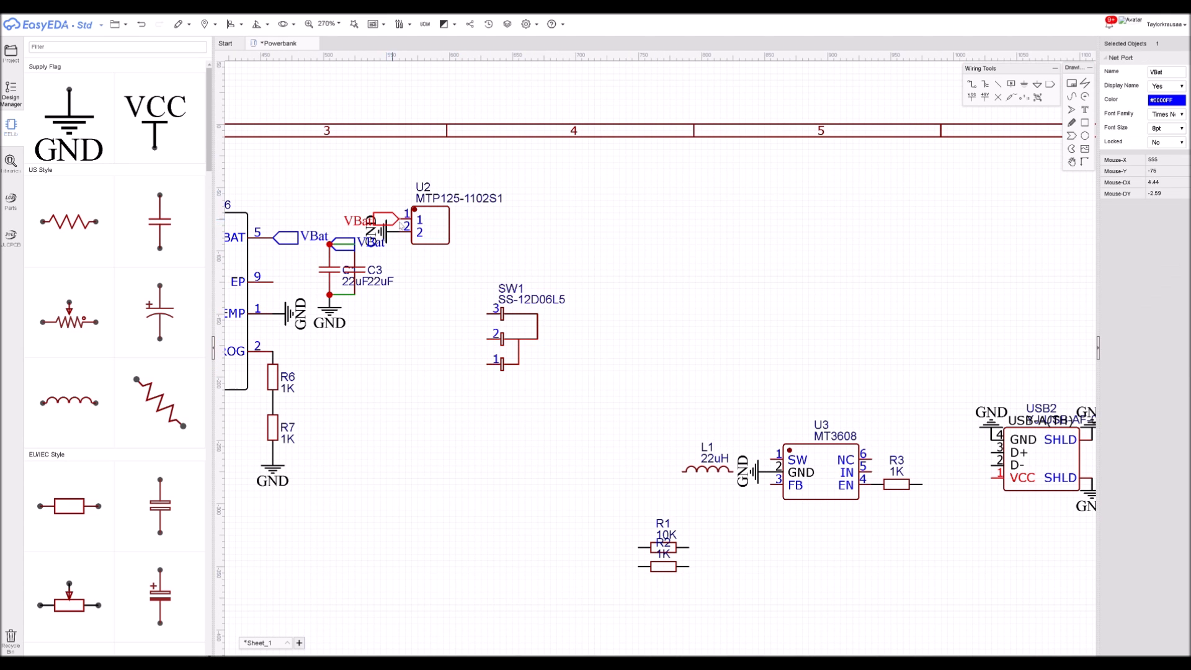
{"action": "key", "text": "ctrl+c"}
{"action": "key", "text": "ctrl+v"}
{"action": "left_click", "coordinate": [487, 339]}
Place a new net port on pin 1 of switch SW1
{"action": "right_click_drag", "start_coordinate": [757, 290], "coordinate": [714, 322]}
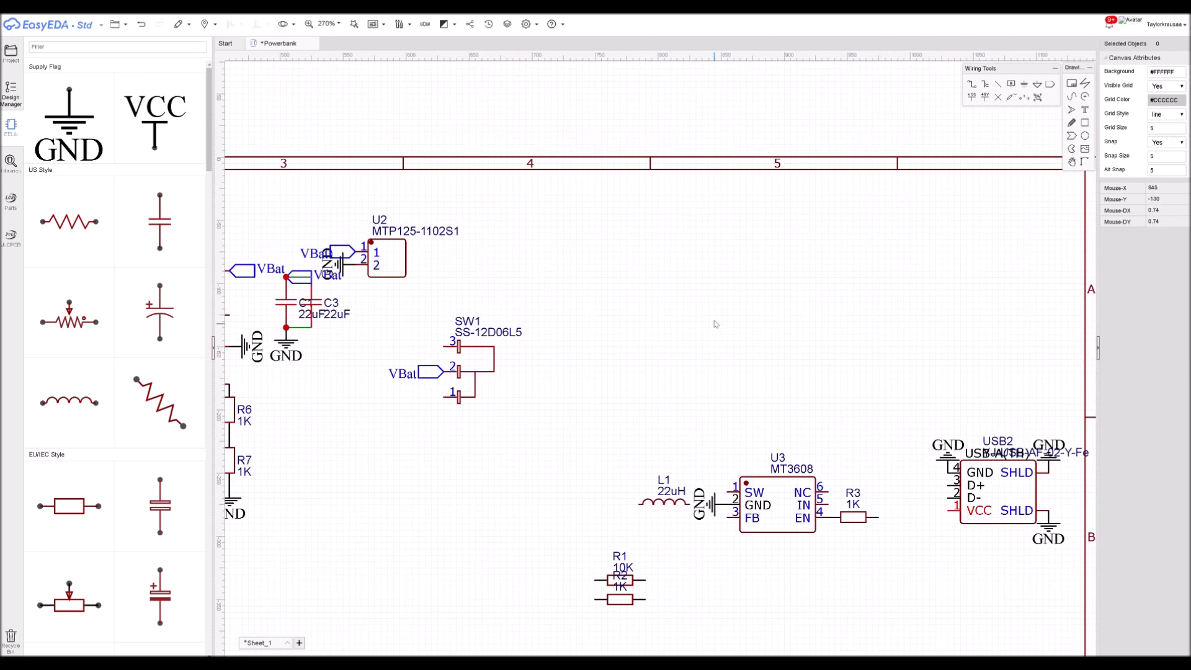
{"action": "left_click", "coordinate": [1049, 85]}
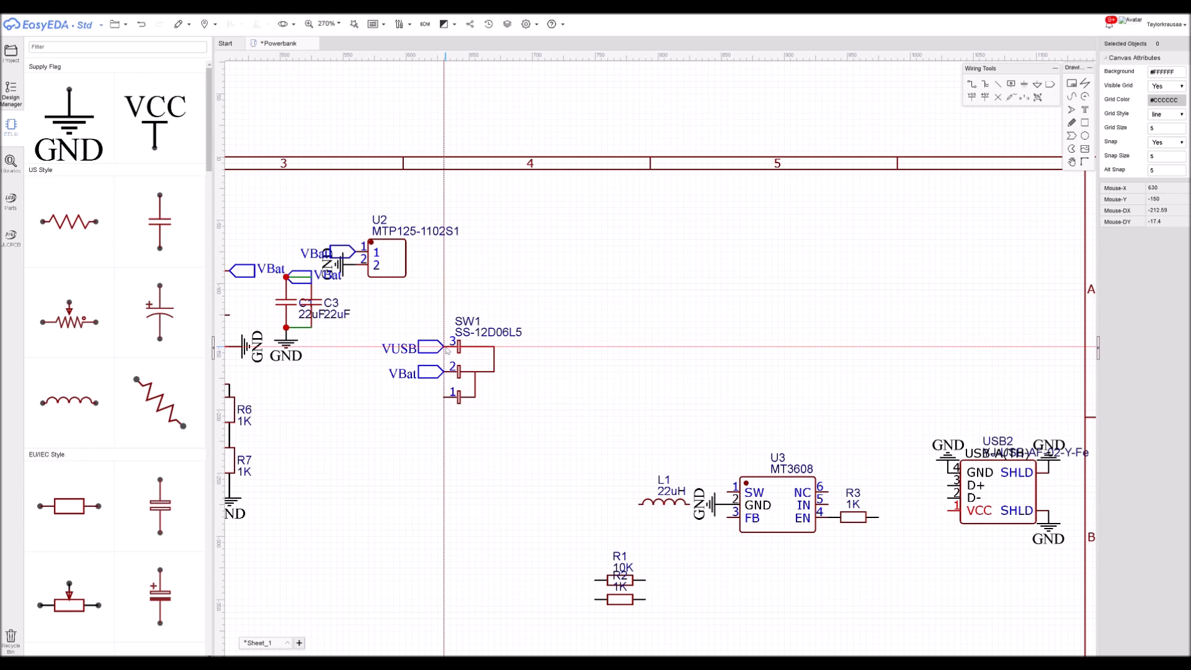
{"action": "left_click_drag", "start_coordinate": [447, 350], "coordinate": [462, 394]}
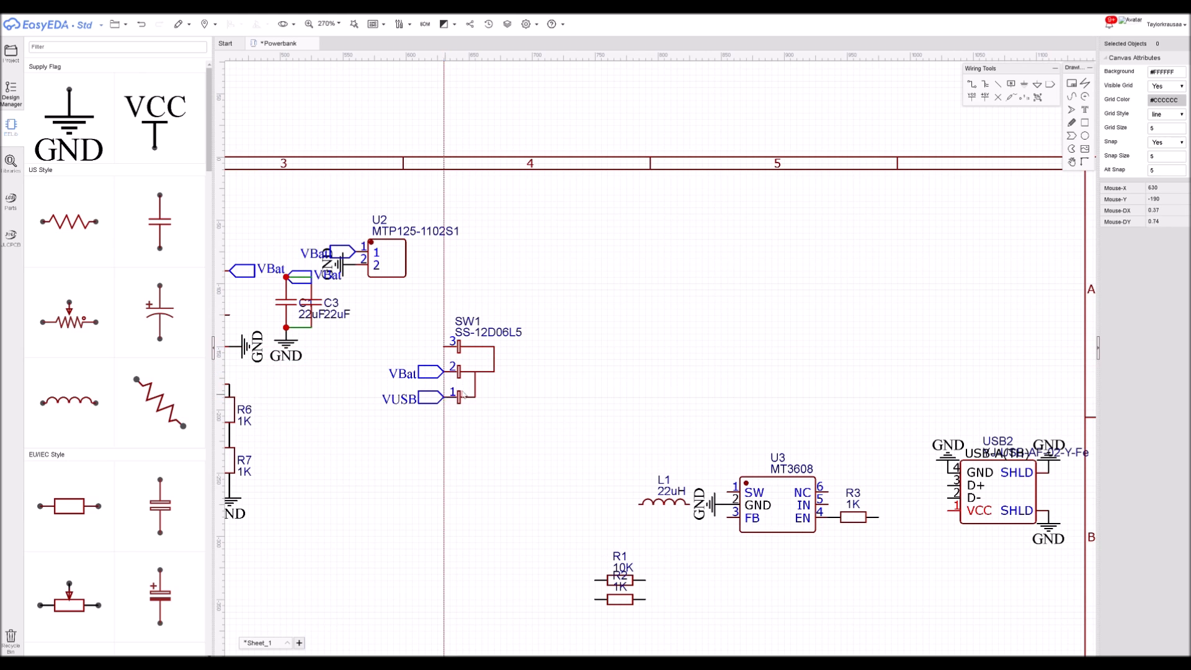
Rename the net port on SW1's pin 1 to VSwitched and shift its label clear of the port symbol
{"action": "double_click", "coordinate": [407, 399]}
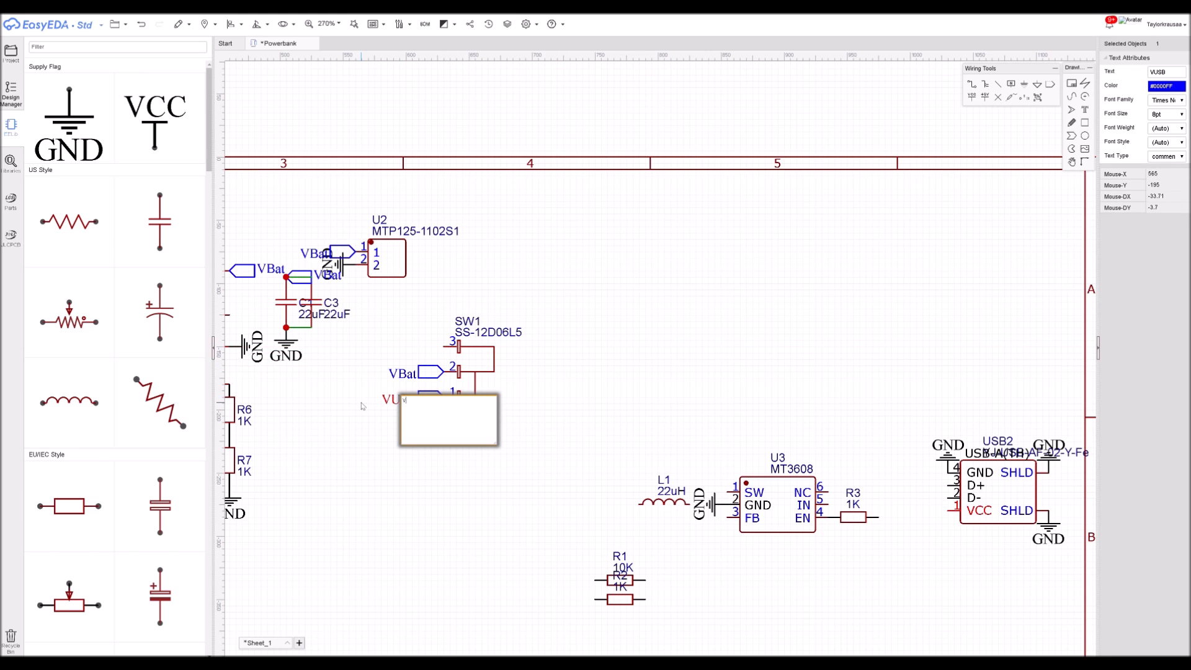
{"action": "type", "text": "VSwitched"}
{"action": "key", "text": "Return"}
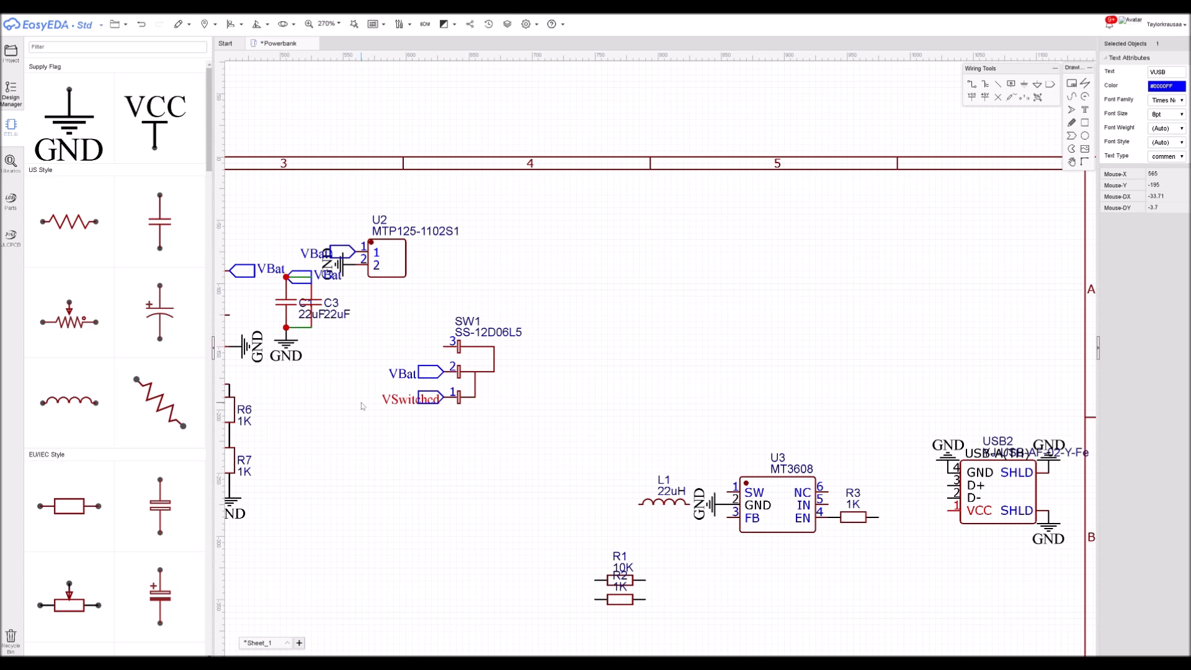
{"action": "left_click_drag", "start_coordinate": [396, 402], "coordinate": [390, 402]}
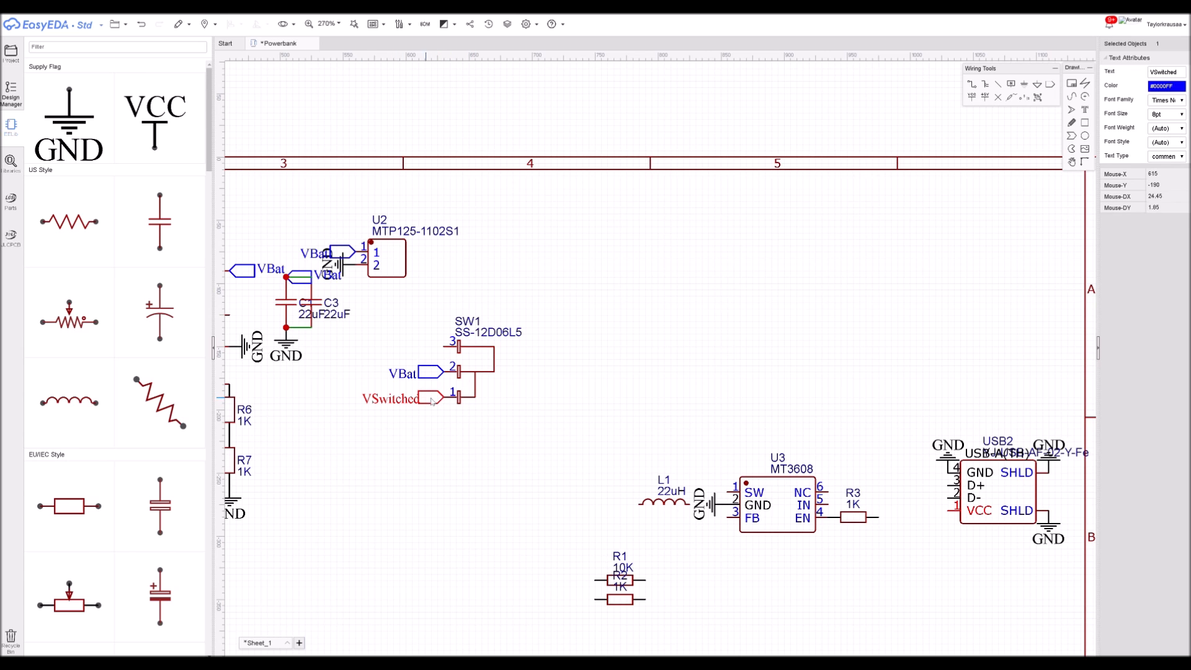
Copy the VSwitched net port from switch SW1 onto U3's IN pin, rotated so it faces the pin
{"action": "left_click", "coordinate": [432, 398]}
{"action": "key", "text": "ctrl+c"}
{"action": "key", "text": "ctrl+v"}
{"action": "right_click_drag", "start_coordinate": [617, 423], "coordinate": [566, 372]}
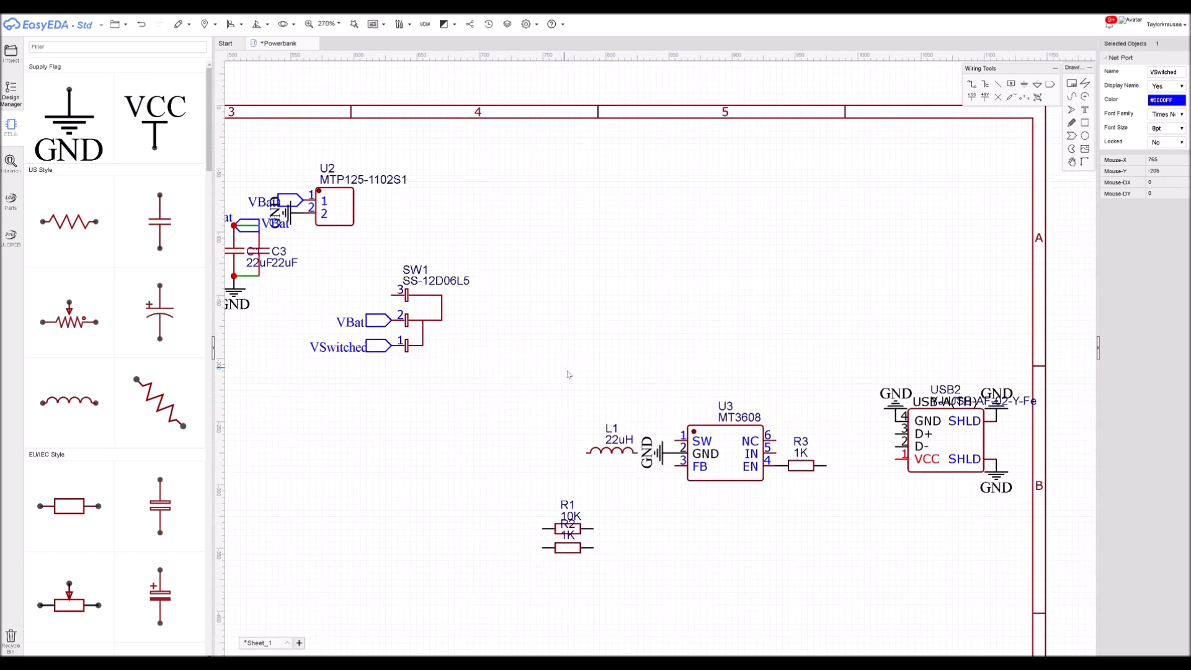
{"action": "left_click", "coordinate": [370, 348]}
{"action": "key", "text": "ctrl+v"}
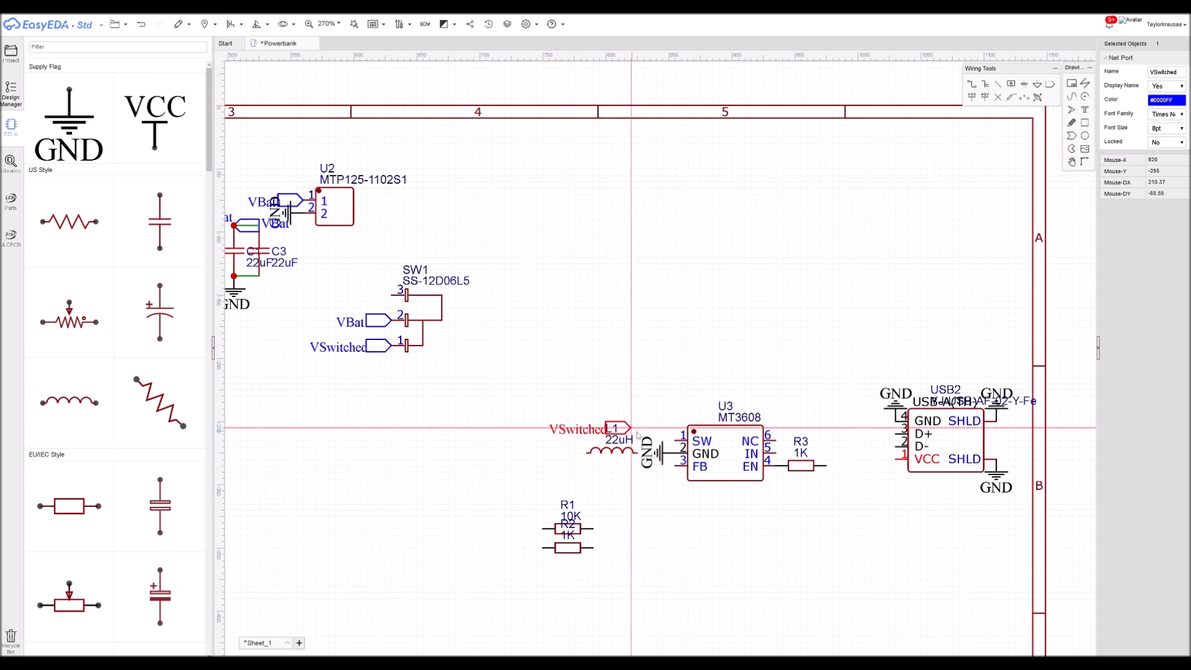
{"action": "scroll", "coordinate": [637, 422], "scroll_direction": "up", "scroll_amount": 5}
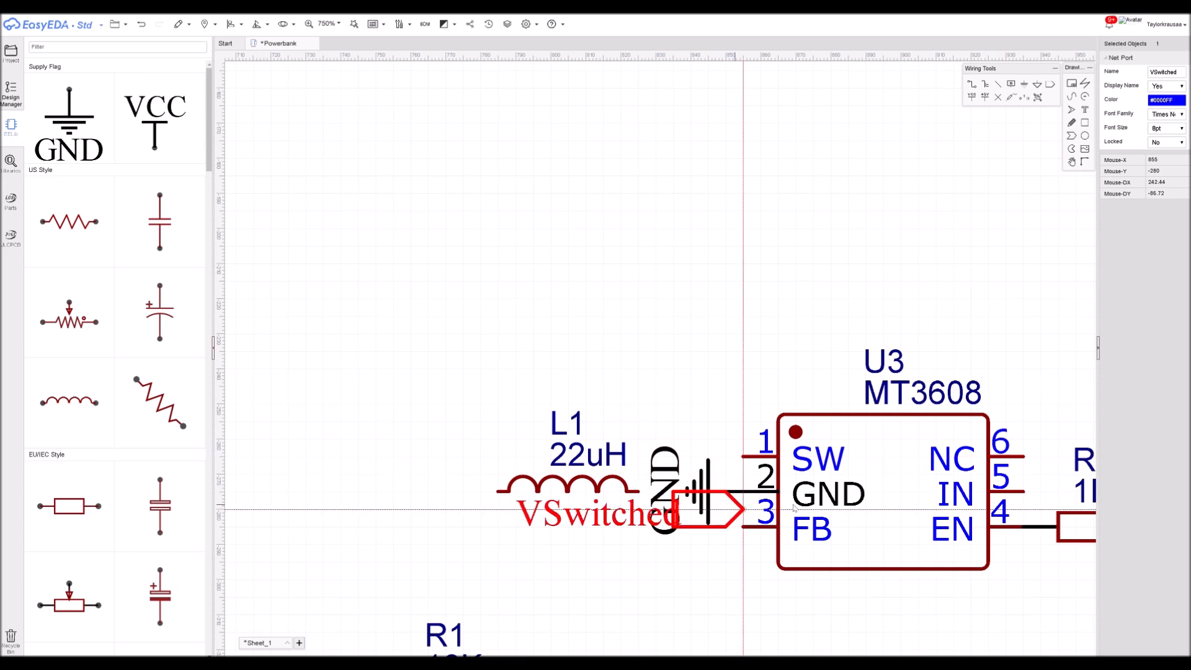
{"action": "key", "text": "space"}
{"action": "scroll", "coordinate": [908, 475], "scroll_direction": "down", "scroll_amount": 3}
{"action": "key", "text": "space"}
{"action": "left_click", "coordinate": [965, 478]}
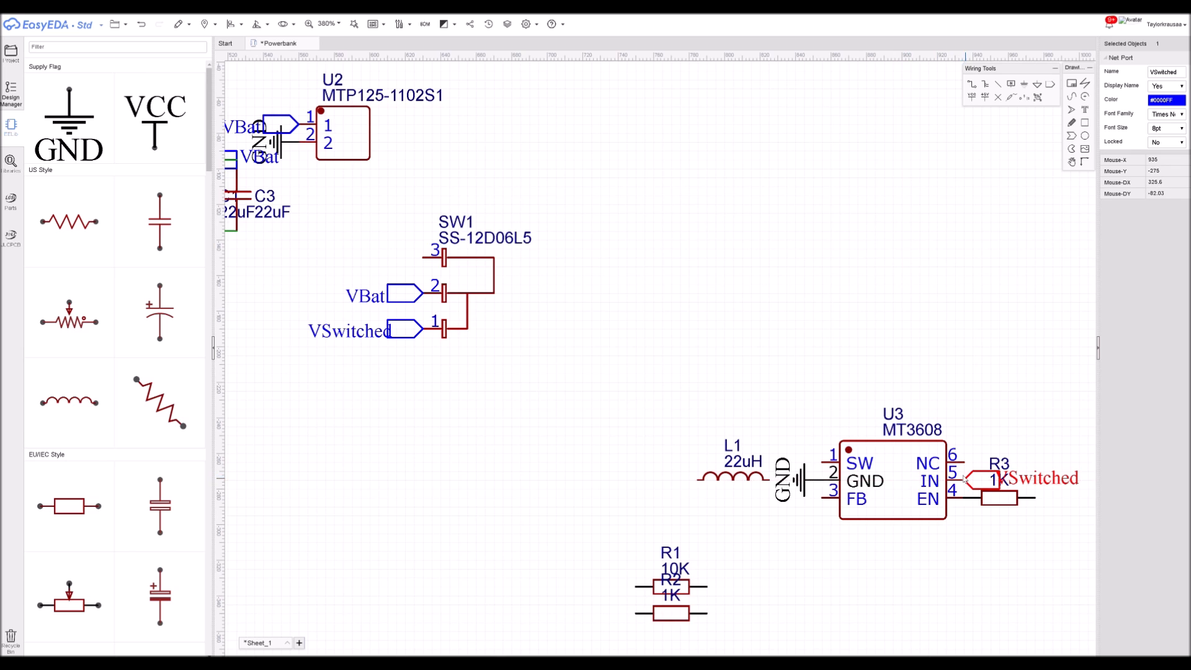
Place another copy of the VSwitched net port on the free end of resistor R3
{"action": "right_click_drag", "start_coordinate": [916, 393], "coordinate": [658, 311]}
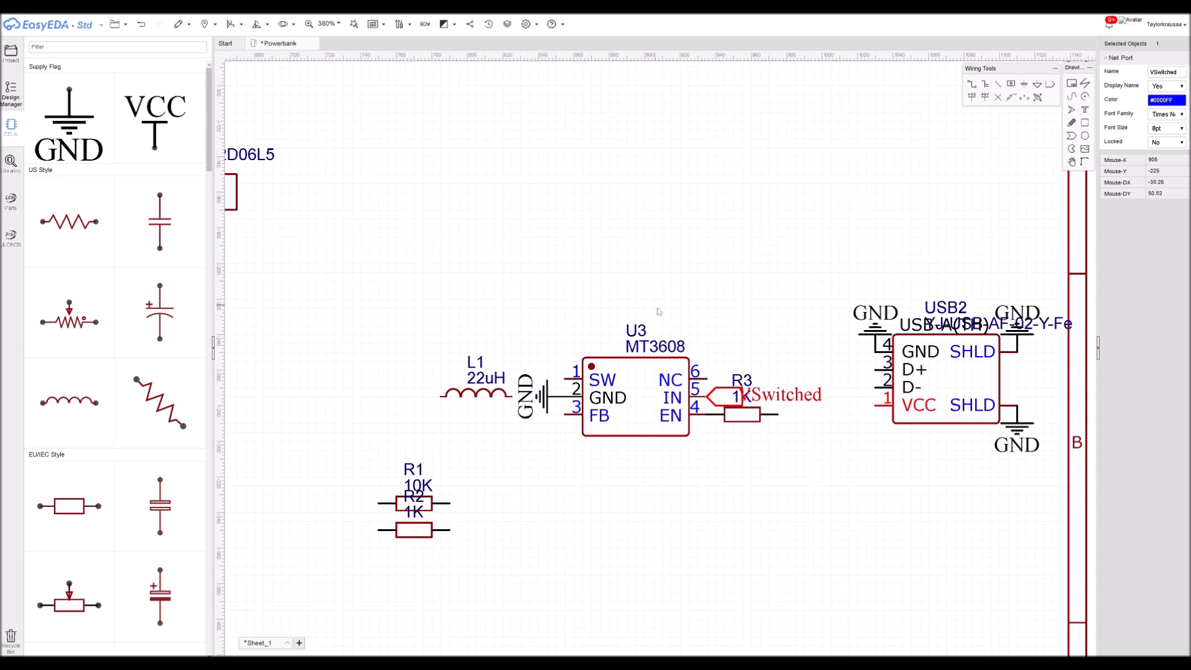
{"action": "key", "text": "ctrl+v"}
{"action": "left_click", "coordinate": [778, 413]}
{"action": "right_click_drag", "start_coordinate": [755, 357], "coordinate": [802, 373]}
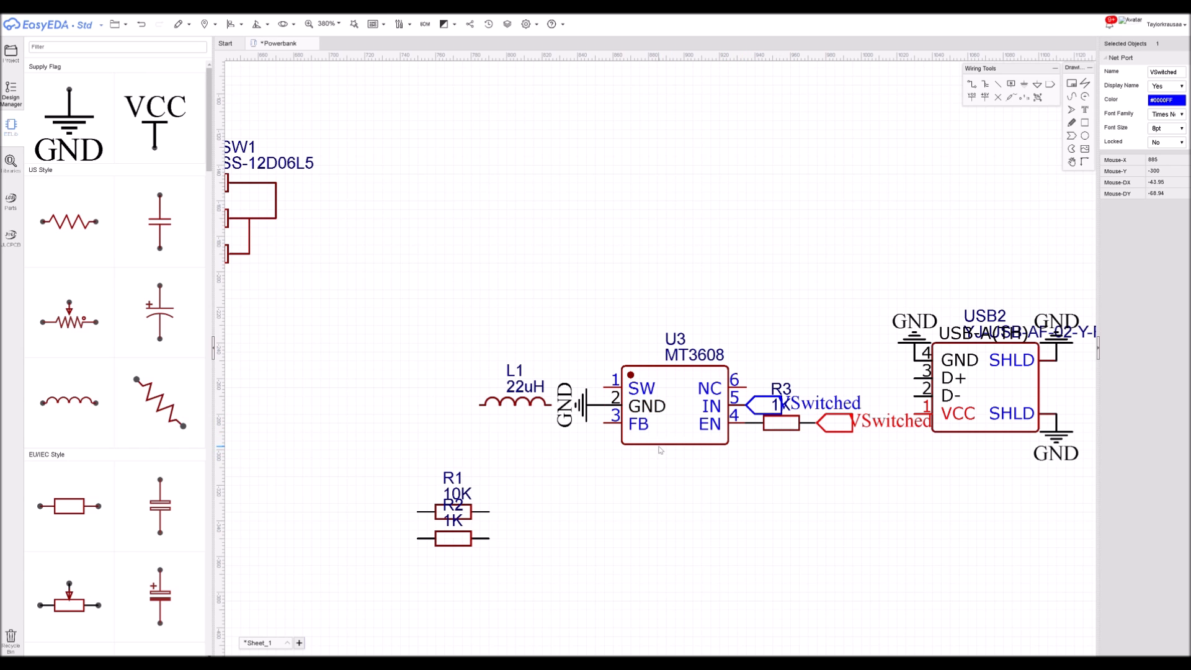
Move U3 together with L1, R3, its GND flag and both VSwitched ports farther away from connector USB2
{"action": "scroll", "coordinate": [703, 472], "scroll_direction": "down", "scroll_amount": 3}
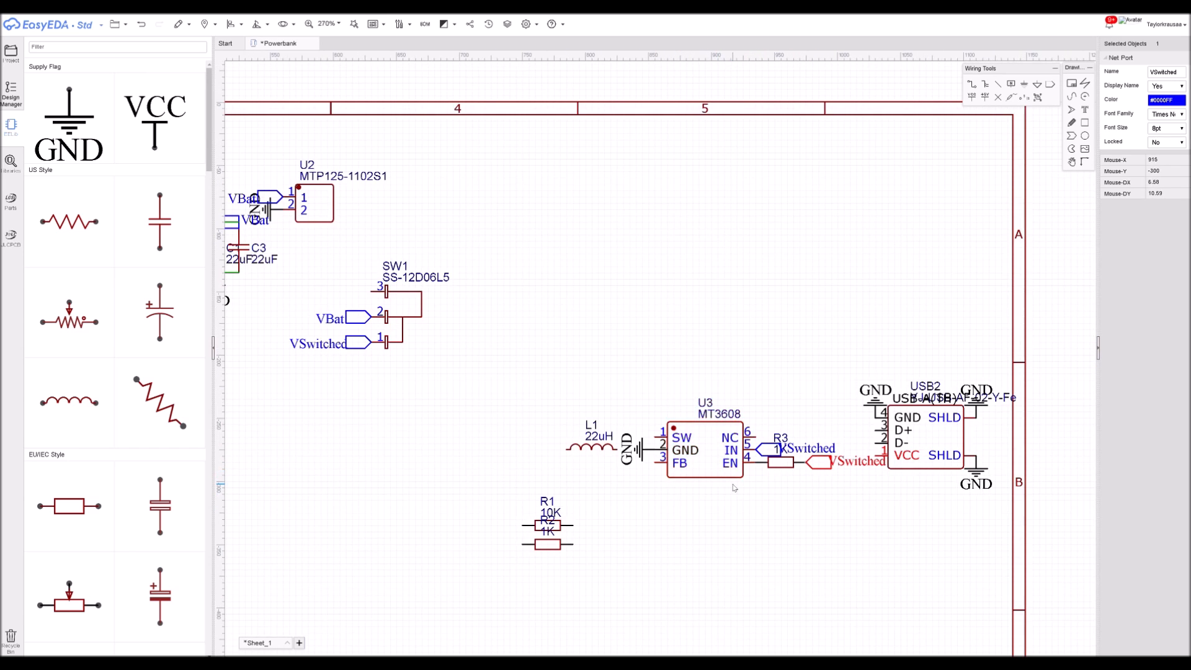
{"action": "scroll", "coordinate": [738, 495], "scroll_direction": "down", "scroll_amount": 4}
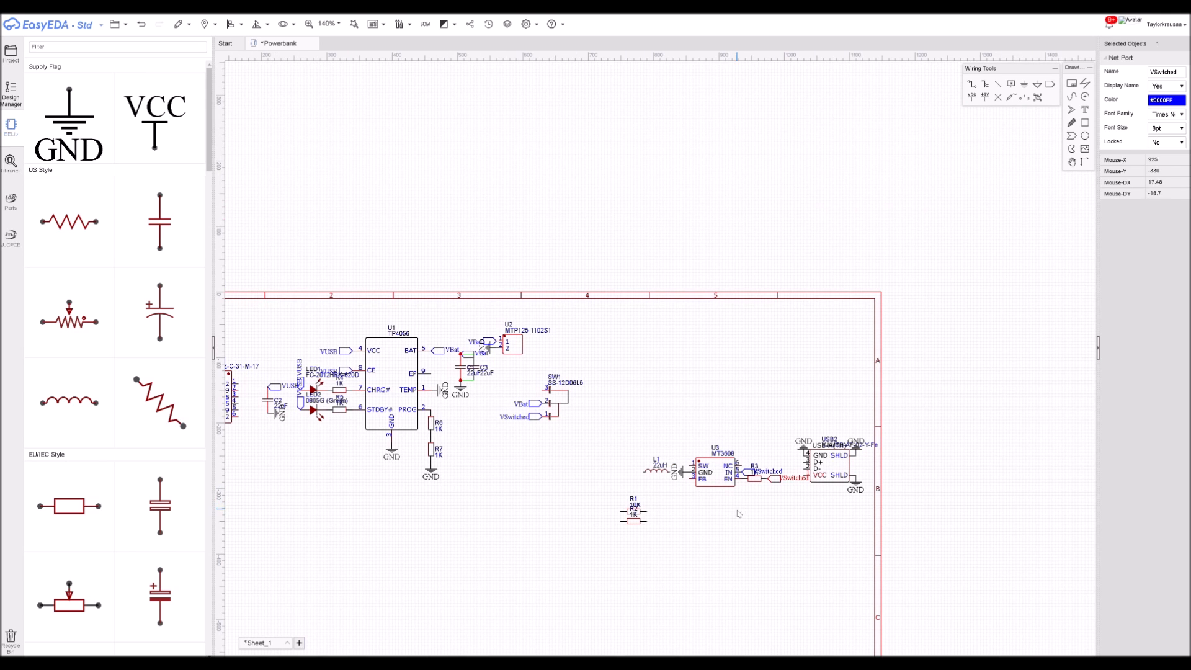
{"action": "scroll", "coordinate": [746, 510], "scroll_direction": "up", "scroll_amount": 3}
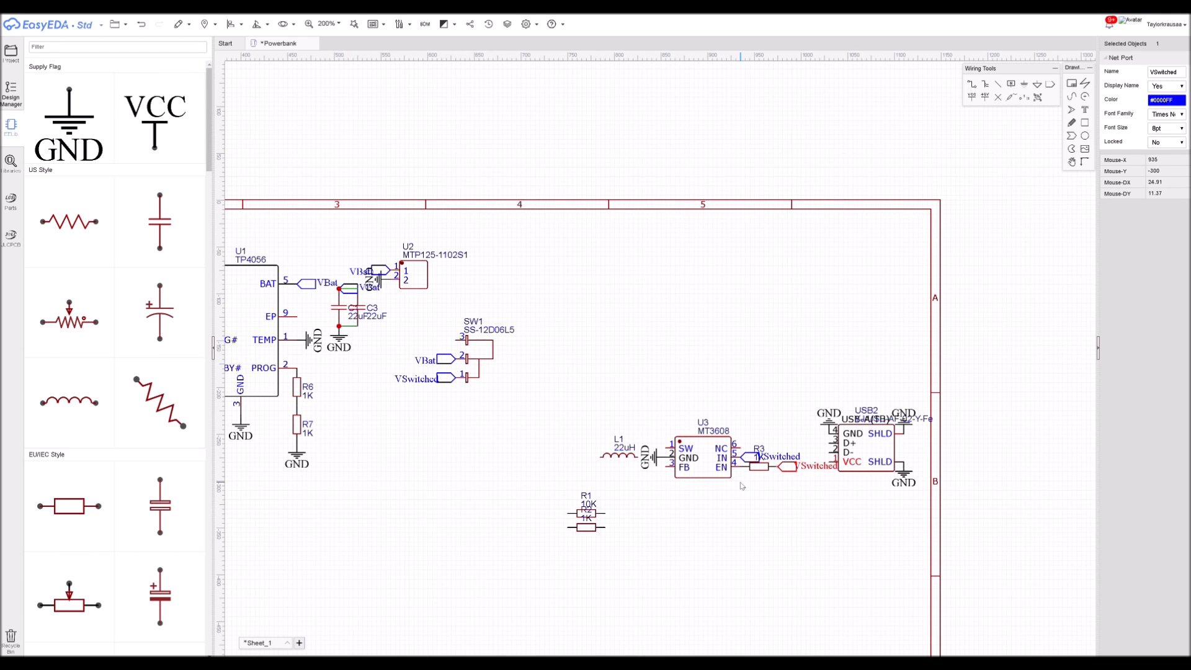
{"action": "scroll", "coordinate": [742, 486], "scroll_direction": "up", "scroll_amount": 8}
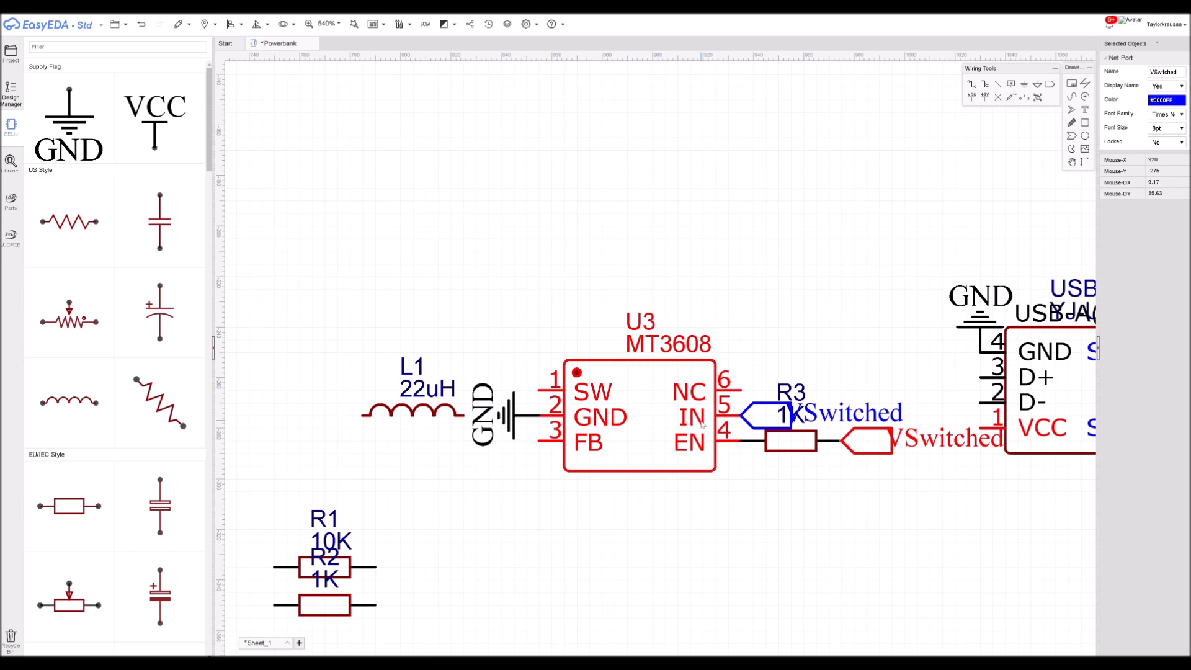
{"action": "scroll", "coordinate": [703, 424], "scroll_direction": "down", "scroll_amount": 3}
{"action": "scroll", "coordinate": [794, 368], "scroll_direction": "up", "scroll_amount": 2}
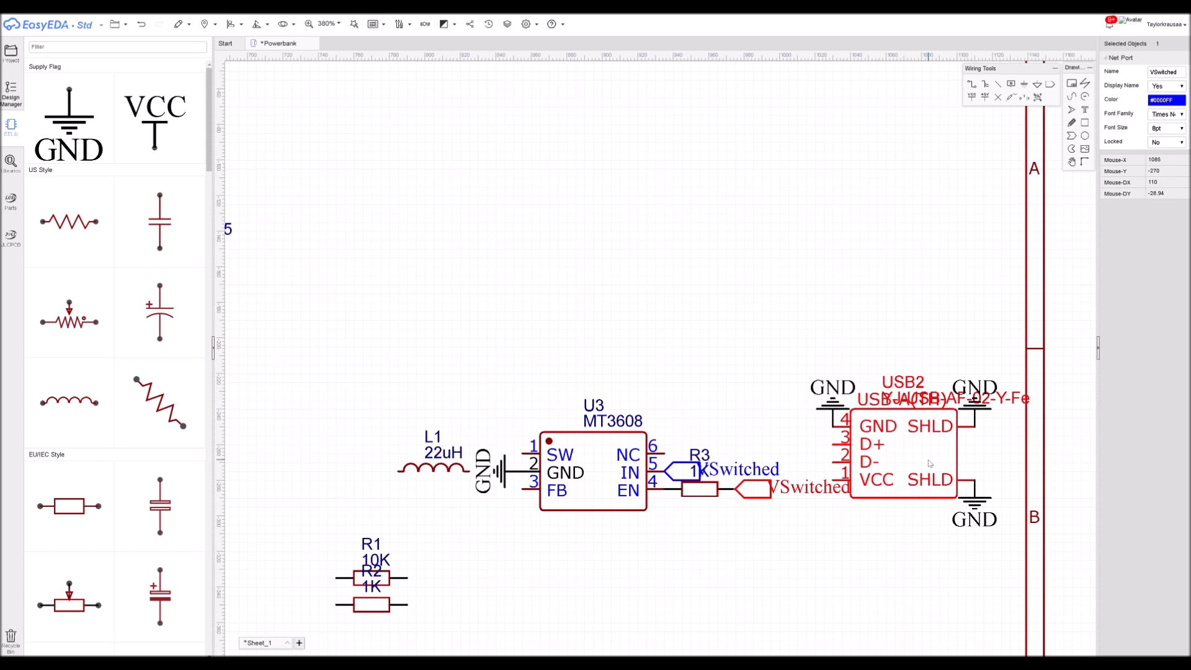
{"action": "right_click_drag", "start_coordinate": [717, 420], "coordinate": [738, 411]}
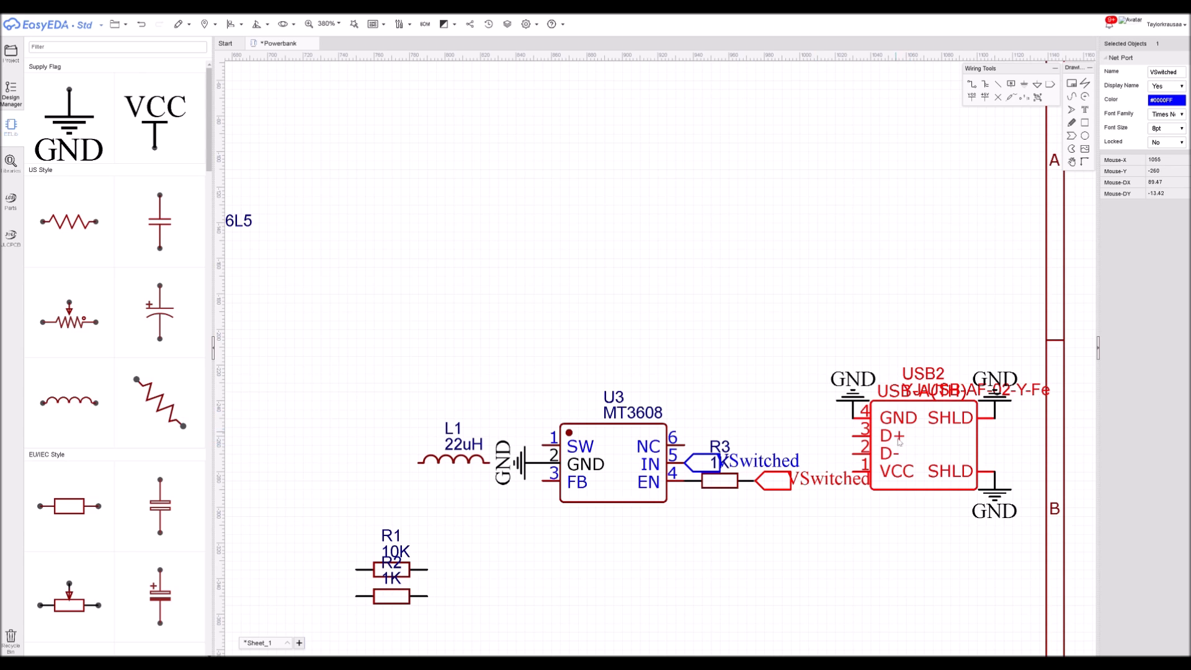
{"action": "left_click_drag", "start_coordinate": [398, 404], "coordinate": [773, 486]}
{"action": "left_click_drag", "start_coordinate": [648, 471], "coordinate": [532, 445]}
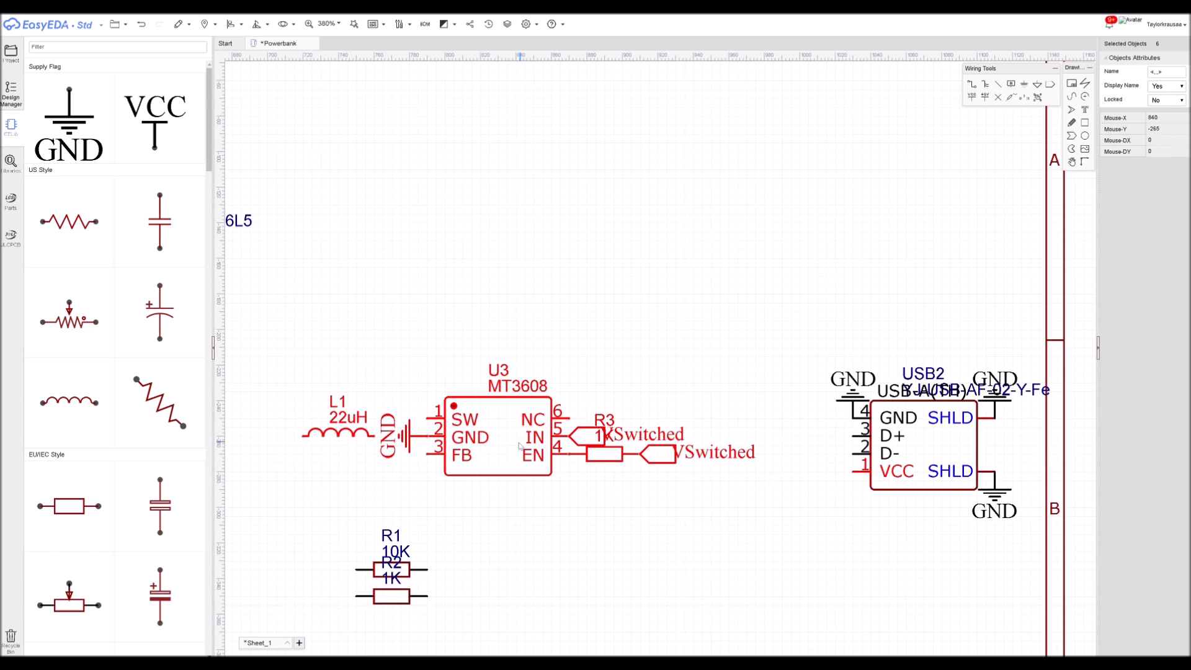
Wire the adjacent ends of resistors R1 and R2 together and connect them to U3's FB pin
{"action": "right_click_drag", "start_coordinate": [539, 589], "coordinate": [664, 566]}
{"action": "left_click", "coordinate": [531, 575]}
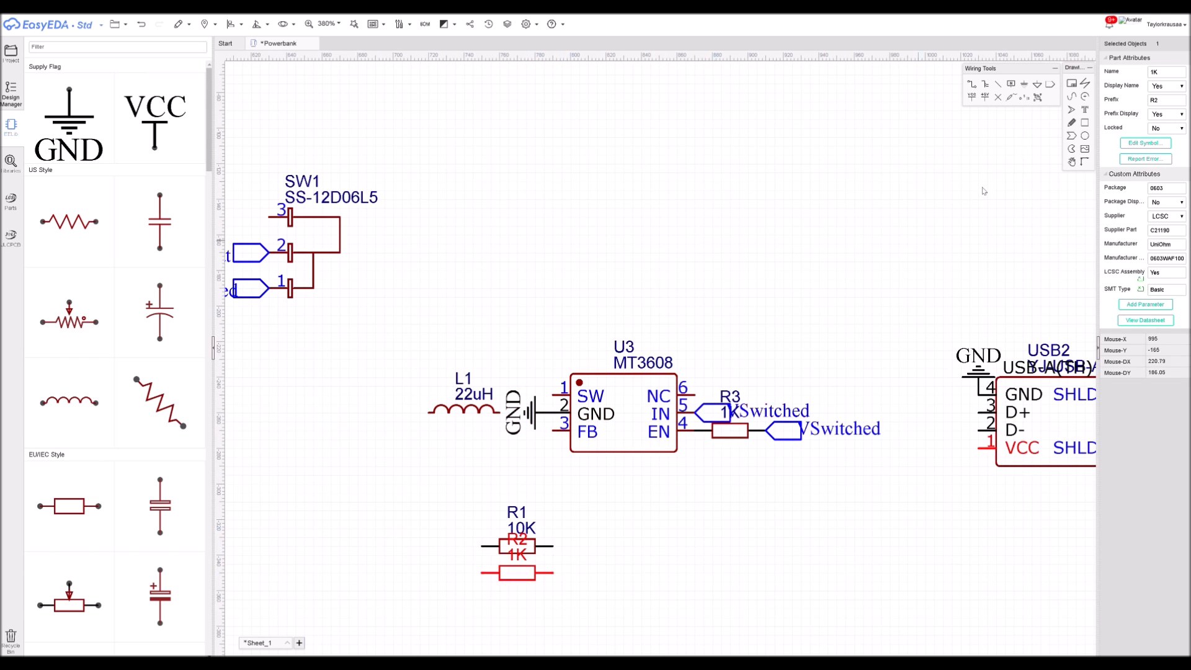
{"action": "left_click", "coordinate": [972, 90]}
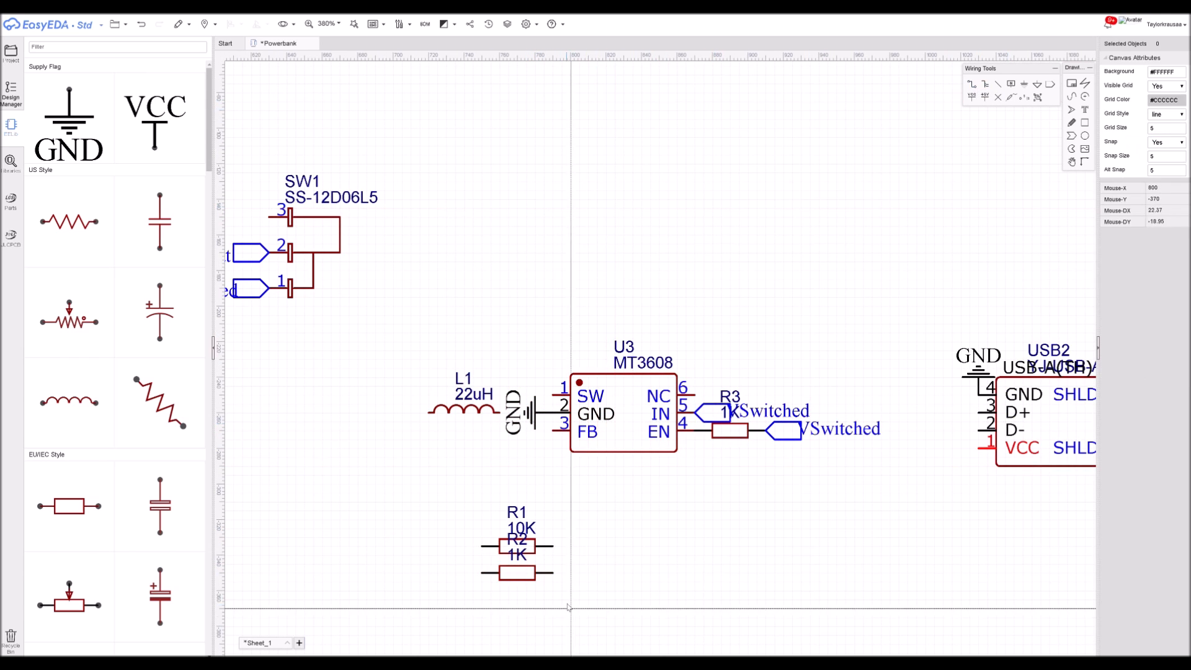
{"action": "left_click", "coordinate": [553, 572]}
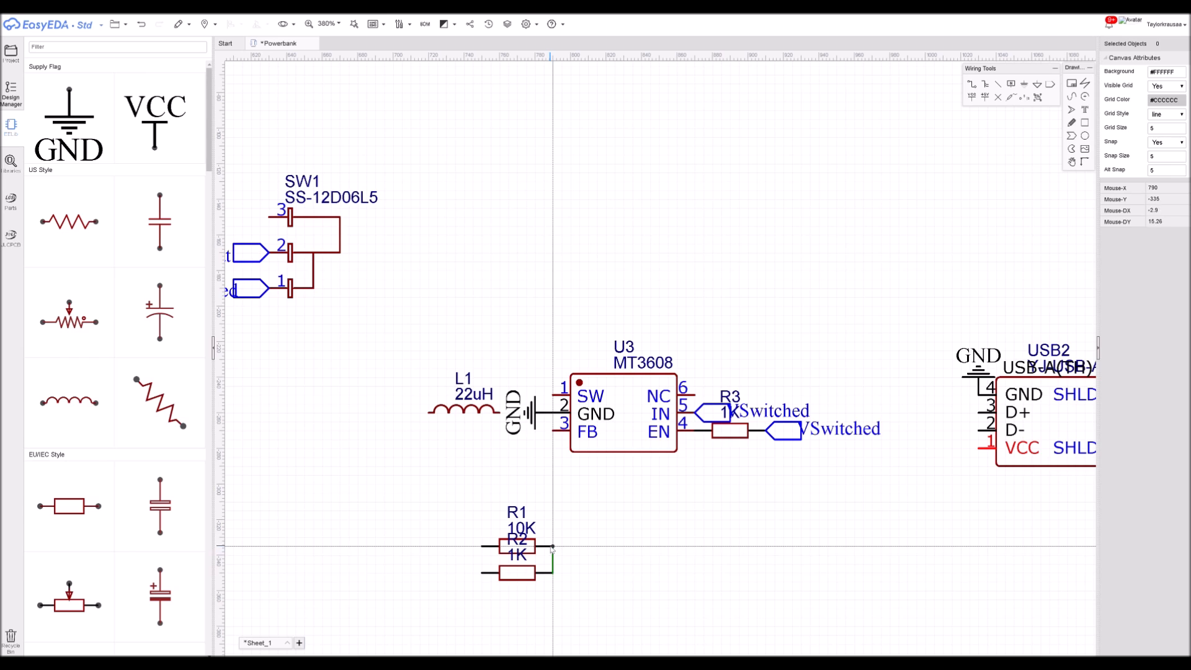
{"action": "left_click", "coordinate": [553, 430]}
{"action": "left_click", "coordinate": [553, 547]}
{"action": "right_click", "coordinate": [637, 528]}
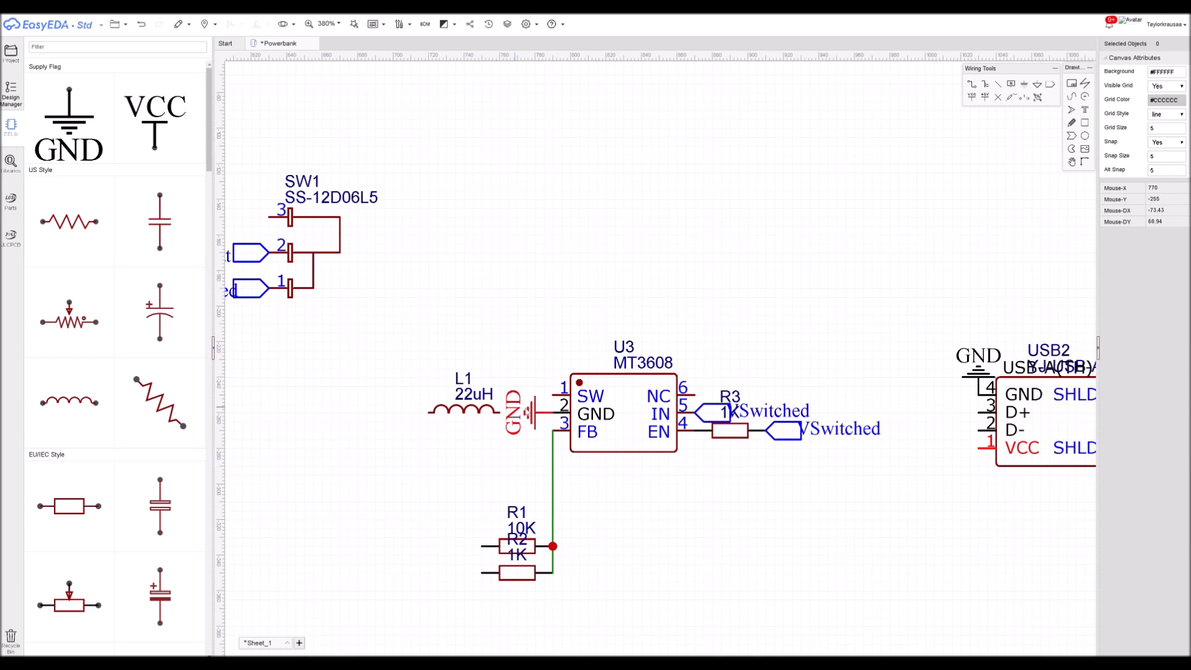
Copy the GND flag from U3's pin 2 onto the free end of resistor R2
{"action": "left_click", "coordinate": [530, 410]}
{"action": "key", "text": "ctrl+c"}
{"action": "key", "text": "ctrl+v"}
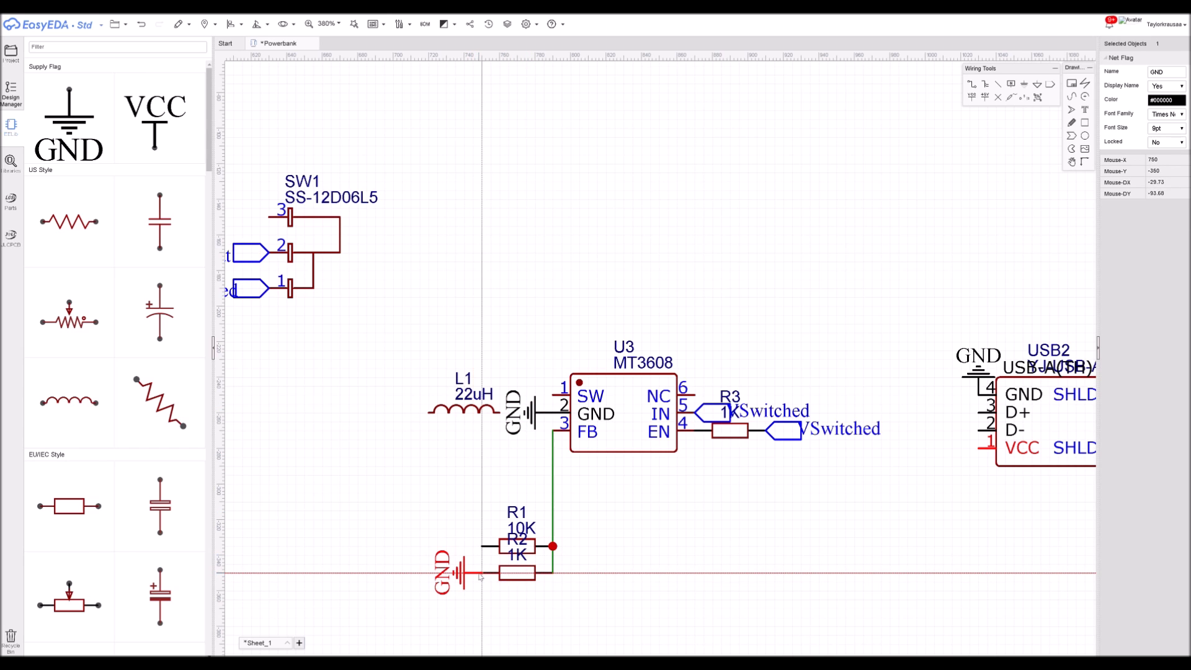
{"action": "left_click", "coordinate": [480, 574]}
Place a copy of the VSwitched net port in the free space below R3, rotated by 180 degrees
{"action": "right_click_drag", "start_coordinate": [738, 528], "coordinate": [671, 533]}
{"action": "key", "text": "ctrl+c"}
{"action": "key", "text": "ctrl+v"}
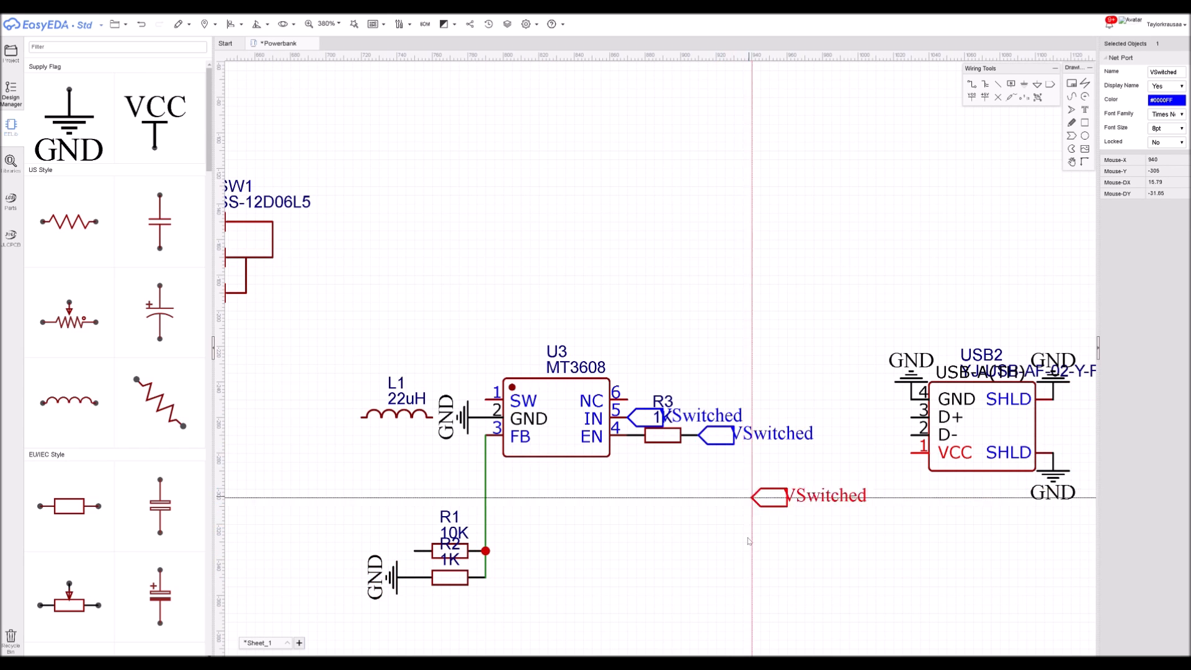
{"action": "key", "text": "space"}
{"action": "key", "text": "space"}
{"action": "left_click", "coordinate": [739, 550]}
{"action": "right_click_drag", "start_coordinate": [753, 527], "coordinate": [746, 532]}
Rename the new net port copy to VOutput and attach it to the VCC pin of connector USB2
{"action": "double_click", "coordinate": [660, 563]}
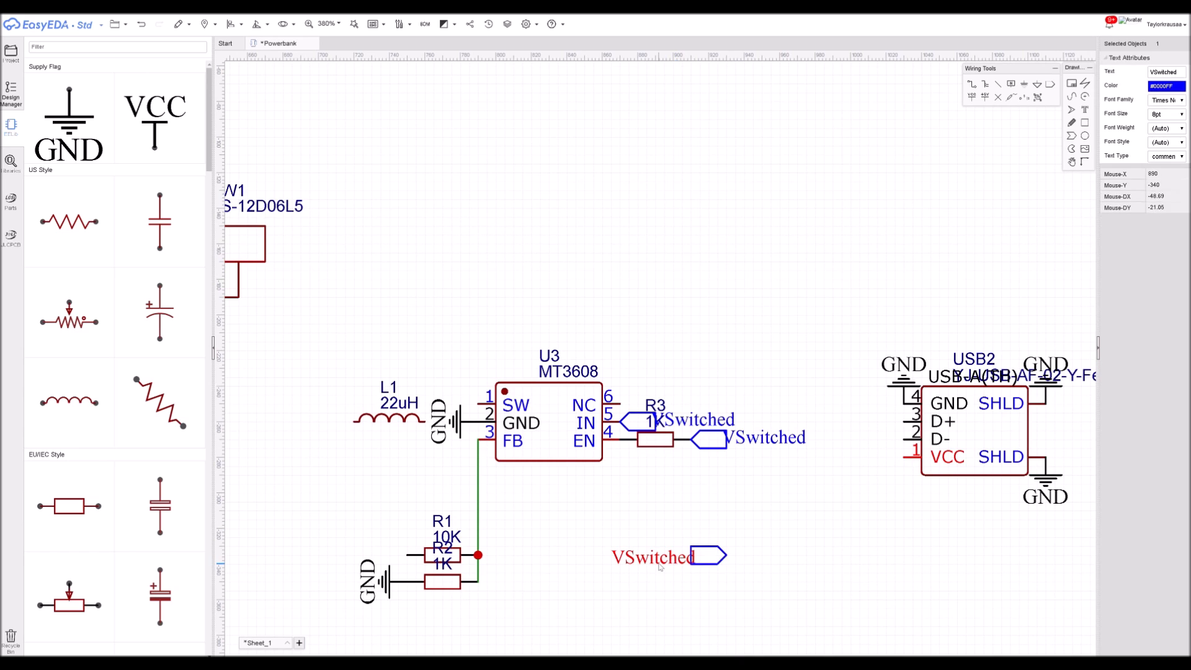
{"action": "type", "text": "V"}
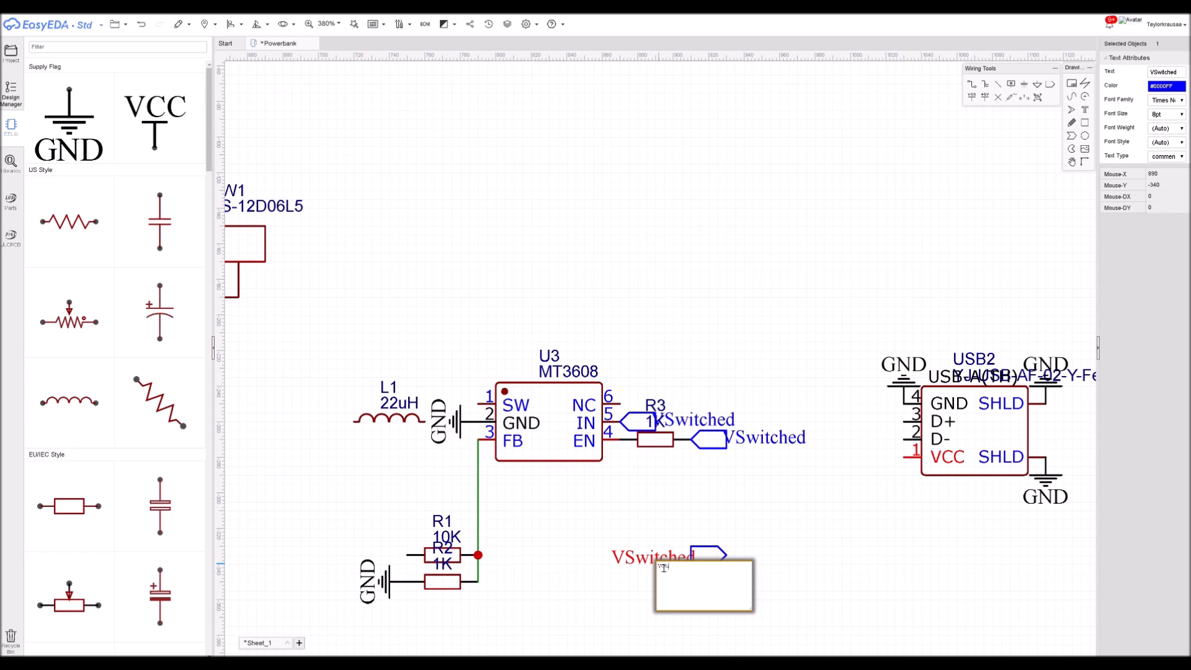
{"action": "type", "text": "Output"}
{"action": "key", "text": "Return"}
{"action": "left_click_drag", "start_coordinate": [666, 563], "coordinate": [890, 464]}
{"action": "scroll", "coordinate": [853, 405], "scroll_direction": "down", "scroll_amount": 2}
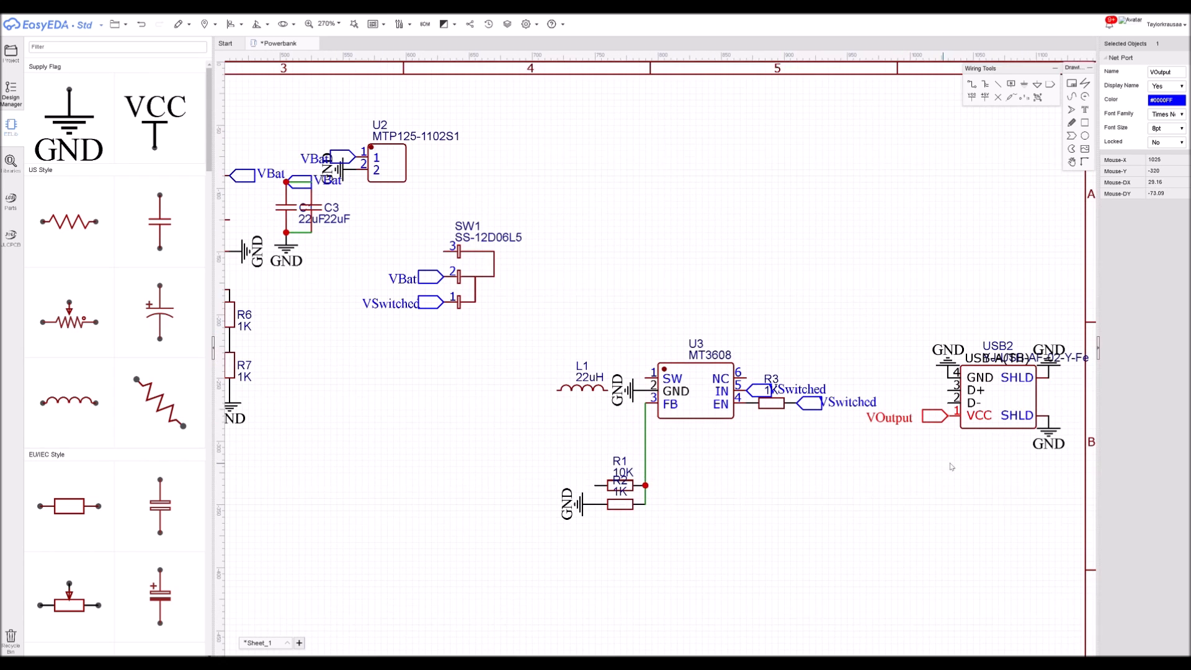
Copy the VOutput net port onto the free end of resistor R1
{"action": "left_click", "coordinate": [938, 425]}
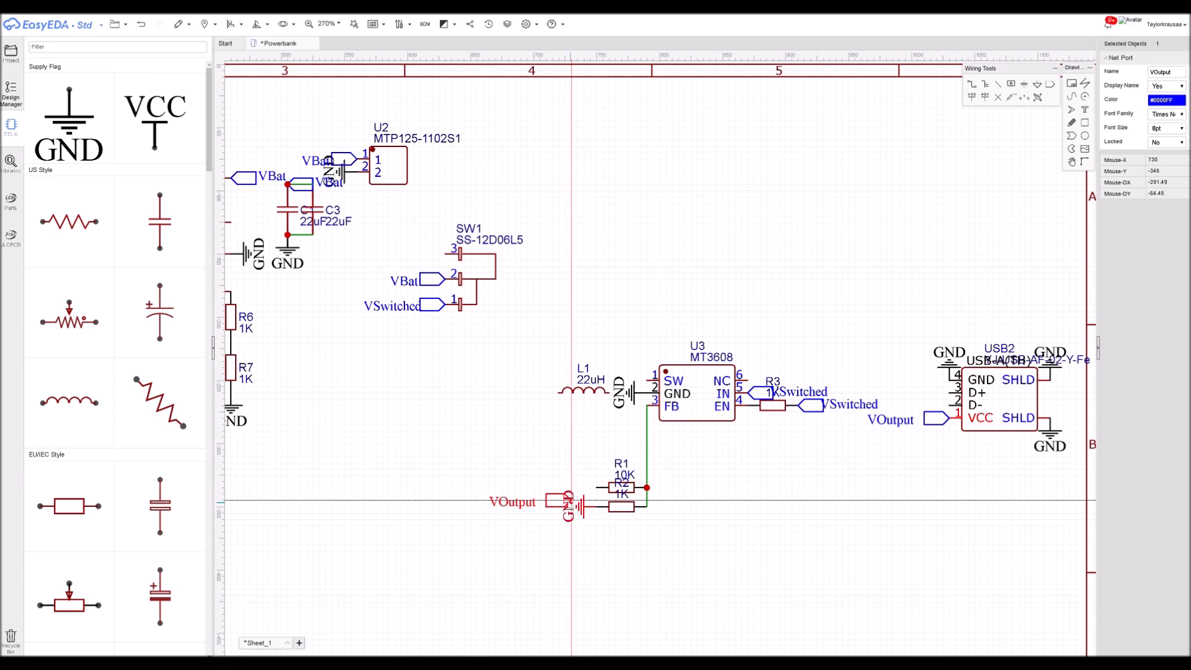
{"action": "scroll", "coordinate": [595, 487], "scroll_direction": "up", "scroll_amount": 2}
{"action": "left_click", "coordinate": [602, 484]}
{"action": "right_click_drag", "start_coordinate": [645, 389], "coordinate": [592, 430]}
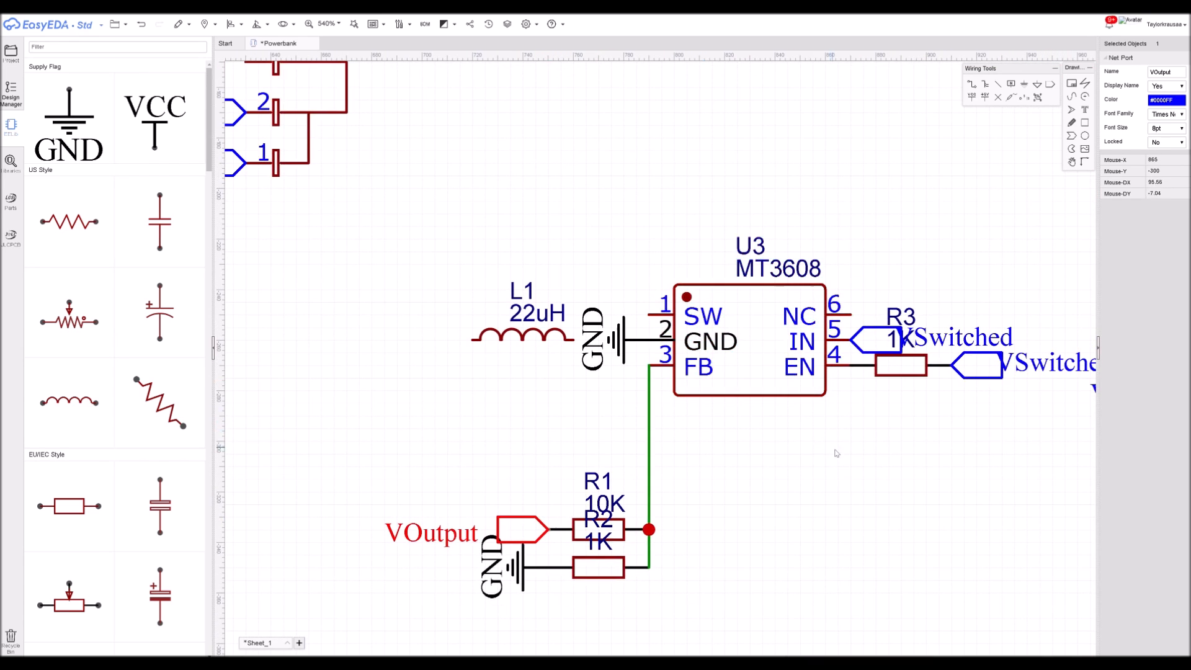
Move inductor L1 to the free space above U3
{"action": "scroll", "coordinate": [836, 454], "scroll_direction": "down", "scroll_amount": 1}
{"action": "right_click_drag", "start_coordinate": [833, 463], "coordinate": [728, 494]}
{"action": "left_click", "coordinate": [527, 409]}
{"action": "left_click_drag", "start_coordinate": [527, 409], "coordinate": [670, 286]}
Save the schematic and list the Schottky Barrier Diodes (SBD) category in the parts library search
{"action": "right_click", "coordinate": [777, 261]}
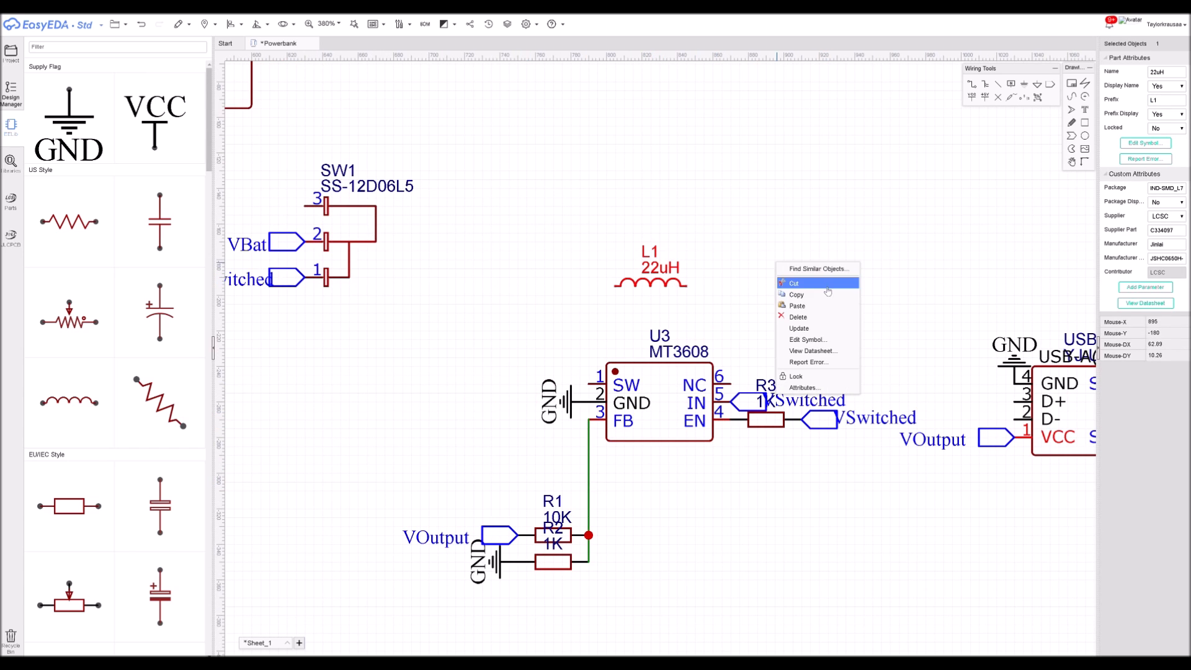
{"action": "left_click", "coordinate": [734, 260]}
{"action": "right_click", "coordinate": [738, 255]}
{"action": "left_click", "coordinate": [755, 274]}
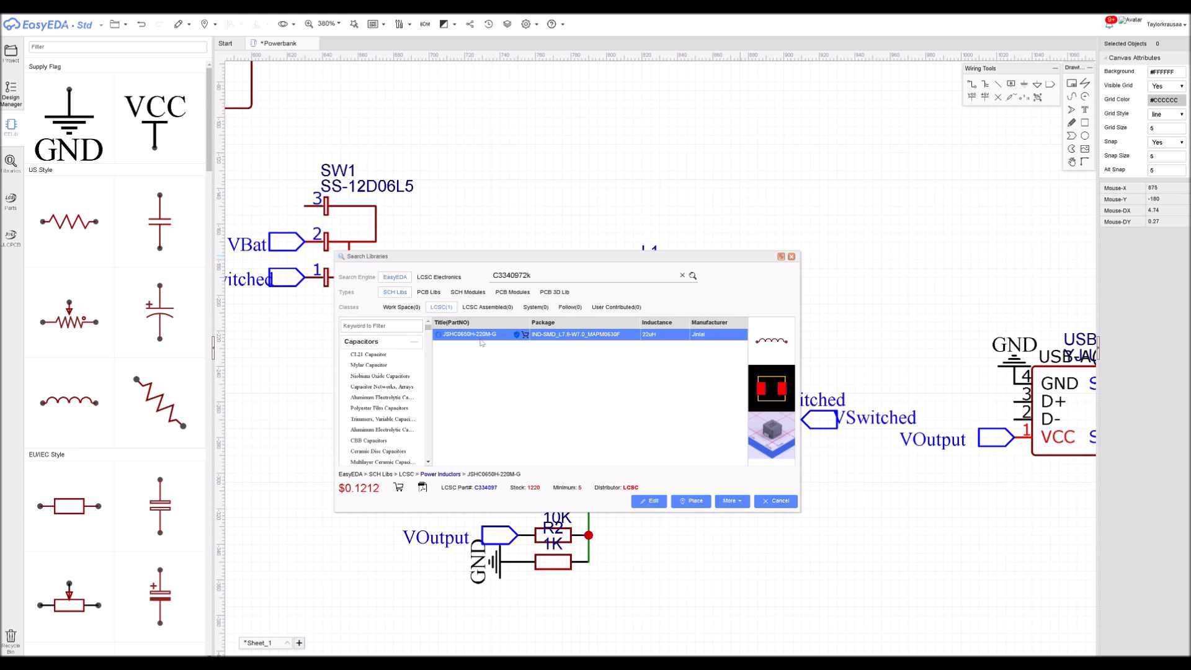
{"action": "scroll", "coordinate": [397, 391], "scroll_direction": "down", "scroll_amount": 3}
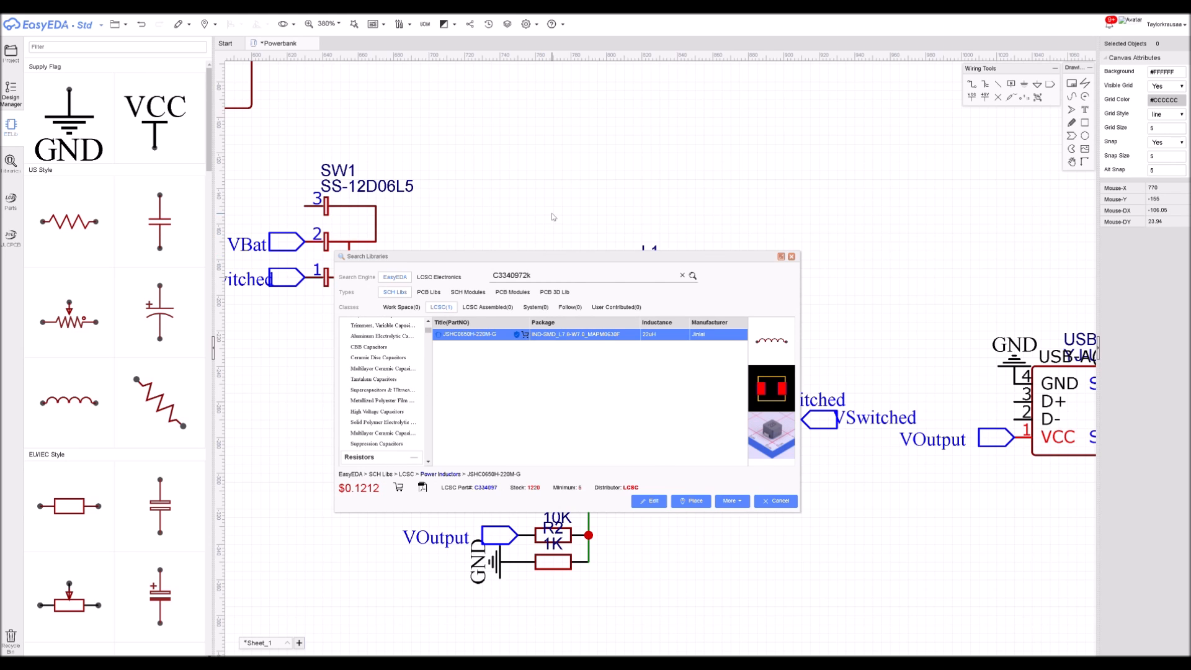
{"action": "key", "text": "ctrl+s"}
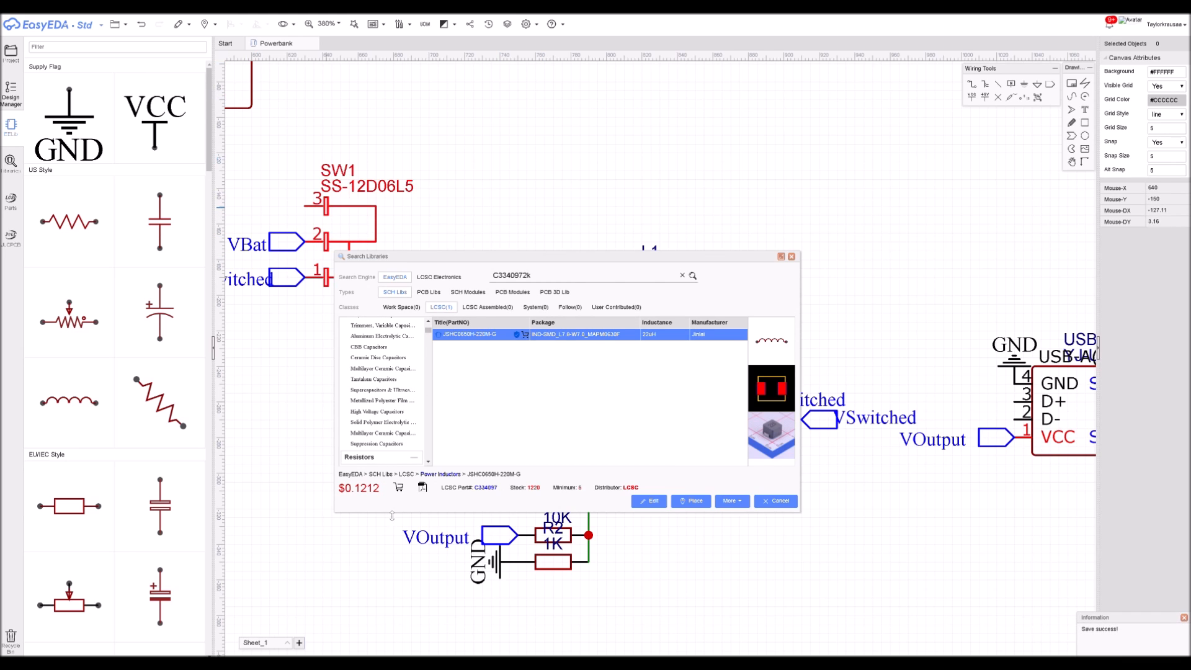
{"action": "scroll", "coordinate": [392, 392], "scroll_direction": "down", "scroll_amount": 6}
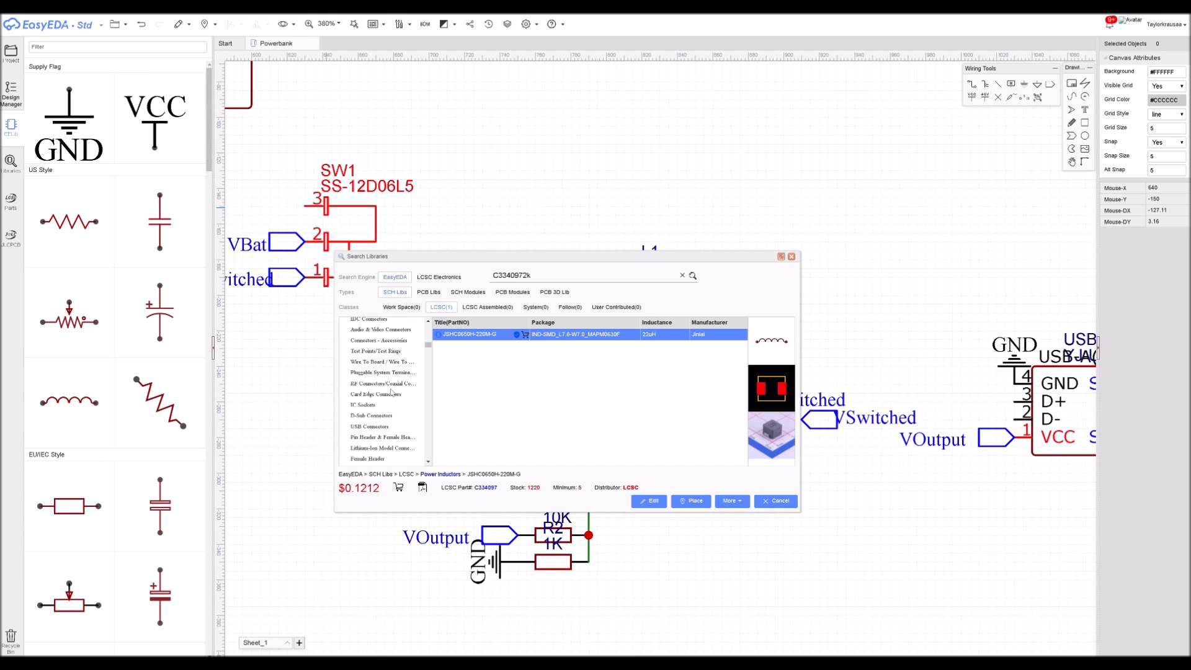
{"action": "scroll", "coordinate": [393, 397], "scroll_direction": "down", "scroll_amount": 8}
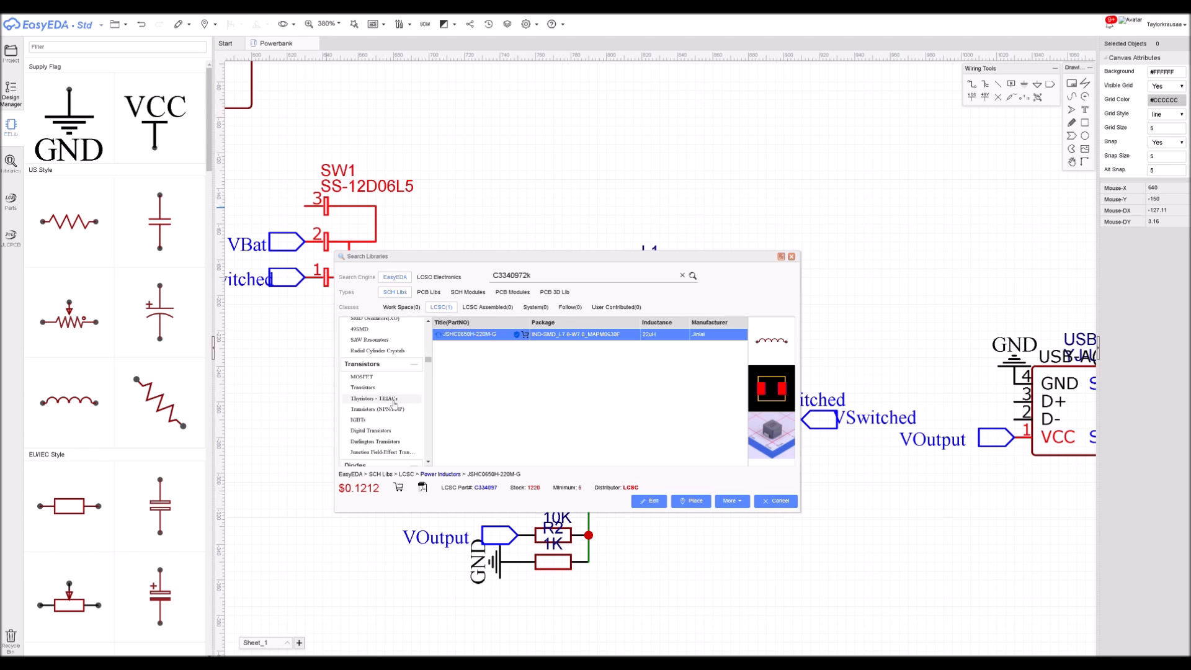
{"action": "scroll", "coordinate": [394, 404], "scroll_direction": "down", "scroll_amount": 5}
{"action": "left_click", "coordinate": [388, 385]}
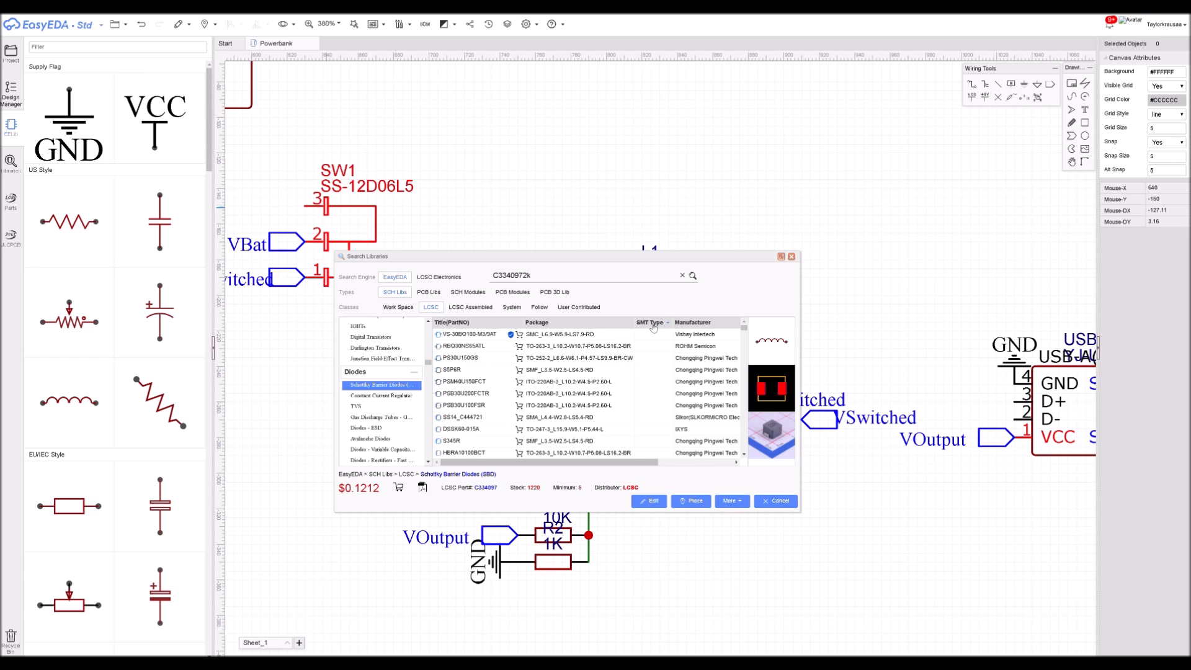
Sort the Schottky diodes by SMT type and select the Basic part SS54_C22452
{"action": "left_click", "coordinate": [651, 322]}
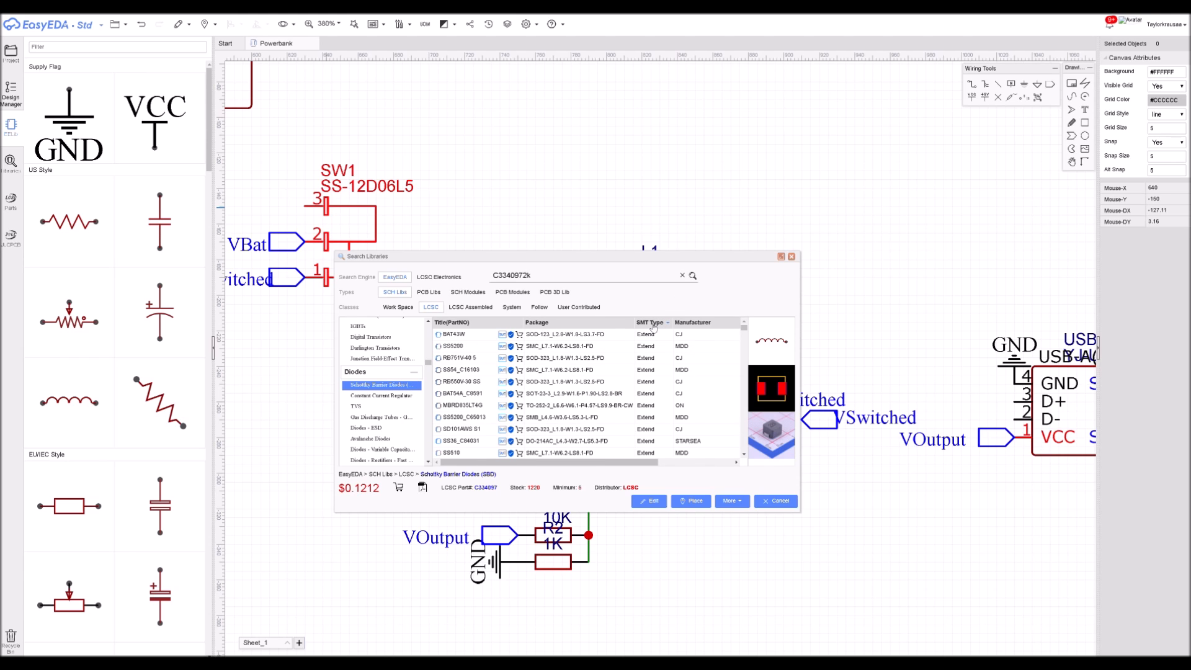
{"action": "left_click", "coordinate": [656, 323]}
{"action": "scroll", "coordinate": [661, 373], "scroll_direction": "down", "scroll_amount": 5}
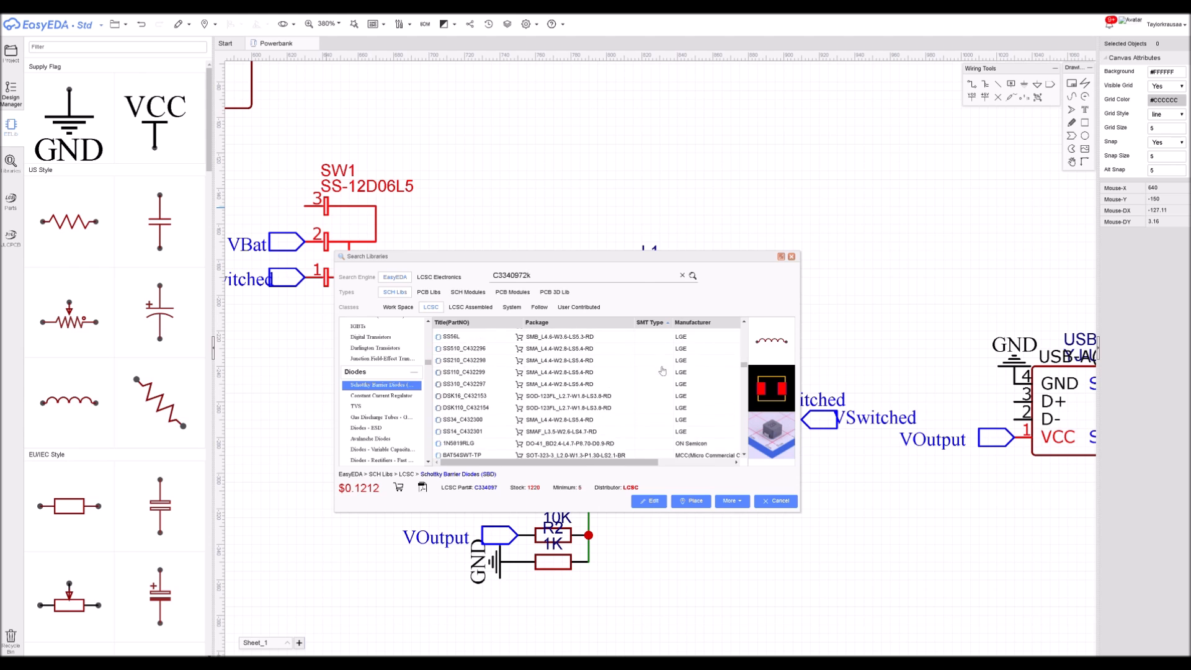
{"action": "scroll", "coordinate": [662, 373], "scroll_direction": "down", "scroll_amount": 5}
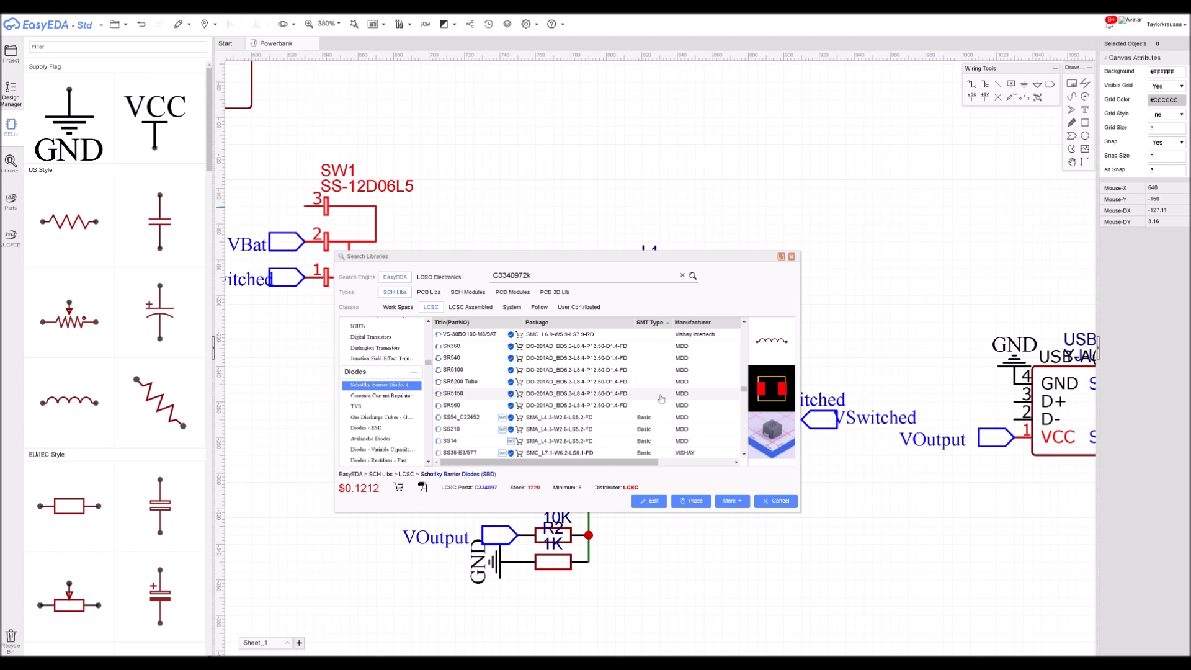
{"action": "left_click", "coordinate": [476, 418]}
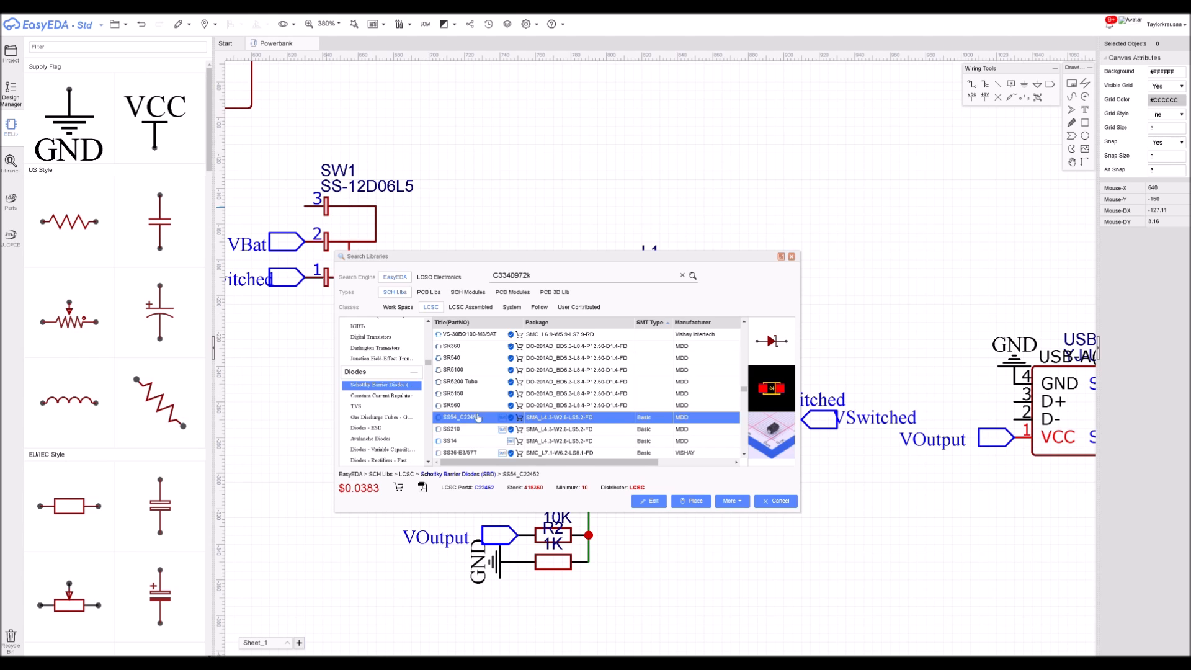
Place the Schottky diode SS54_C22452 in the free space beyond inductor L1 and close the library search
{"action": "left_click", "coordinate": [474, 418]}
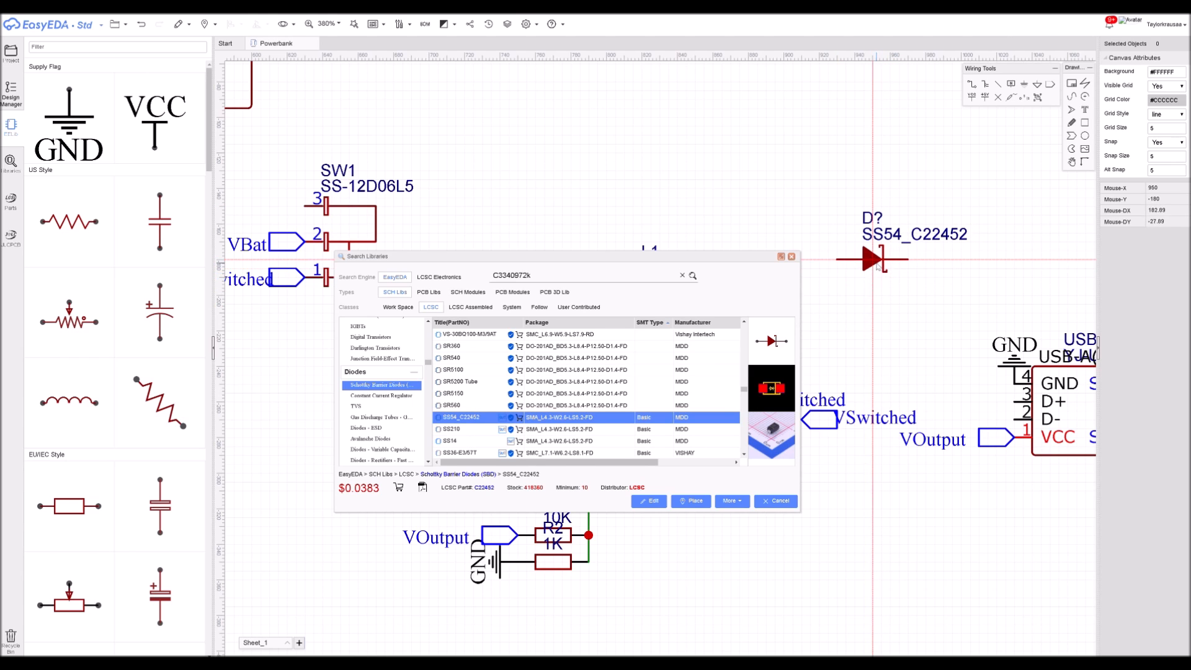
{"action": "left_click", "coordinate": [871, 259]}
{"action": "left_click", "coordinate": [791, 256]}
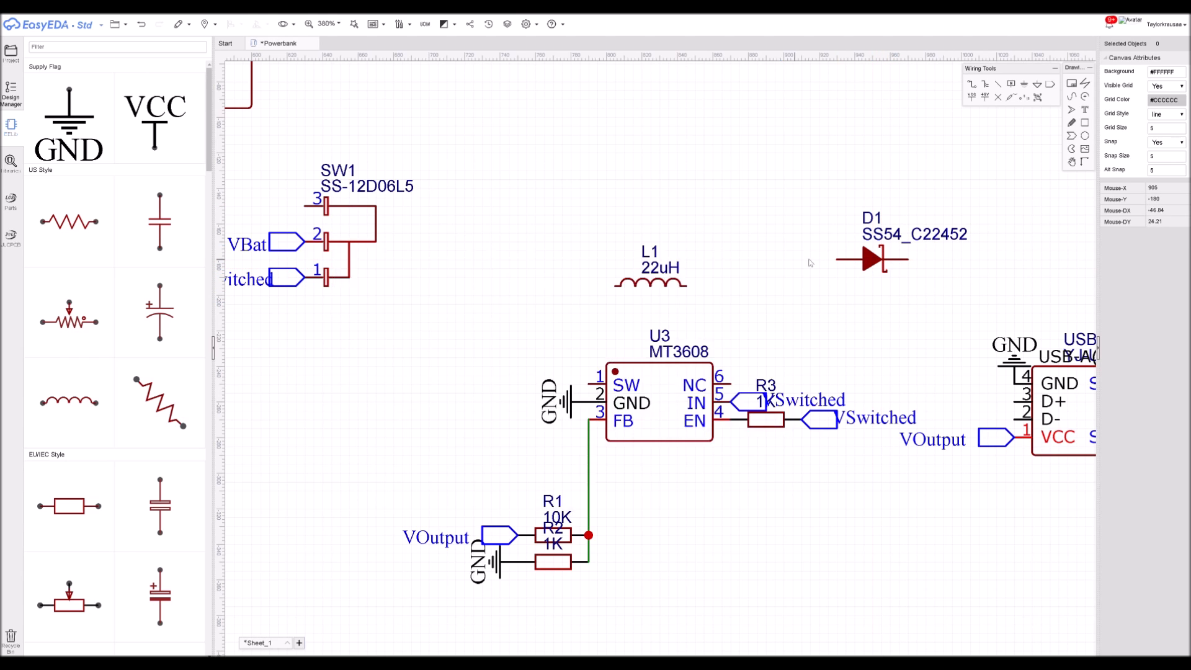
Keep diode D1 in the free space beyond L1 and attach inductor L1 to the SW pin of U3
{"action": "left_click_drag", "start_coordinate": [872, 260], "coordinate": [616, 321]}
{"action": "left_click", "coordinate": [667, 379]}
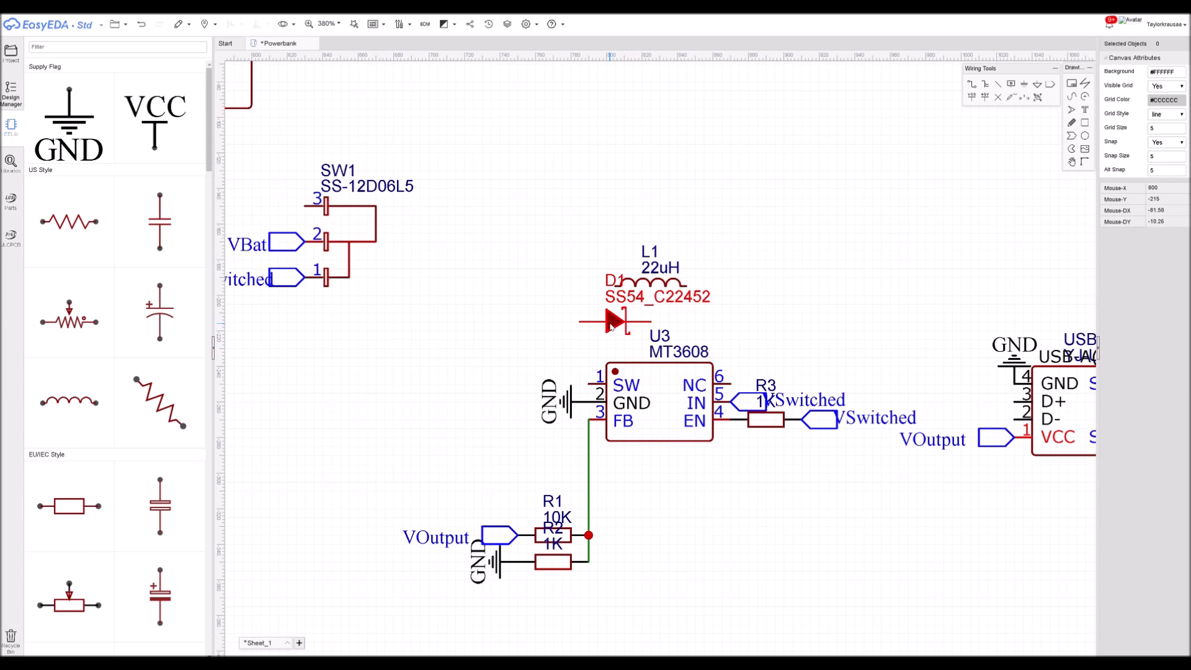
{"action": "left_click_drag", "start_coordinate": [615, 321], "coordinate": [856, 277]}
{"action": "left_click_drag", "start_coordinate": [677, 284], "coordinate": [560, 325]}
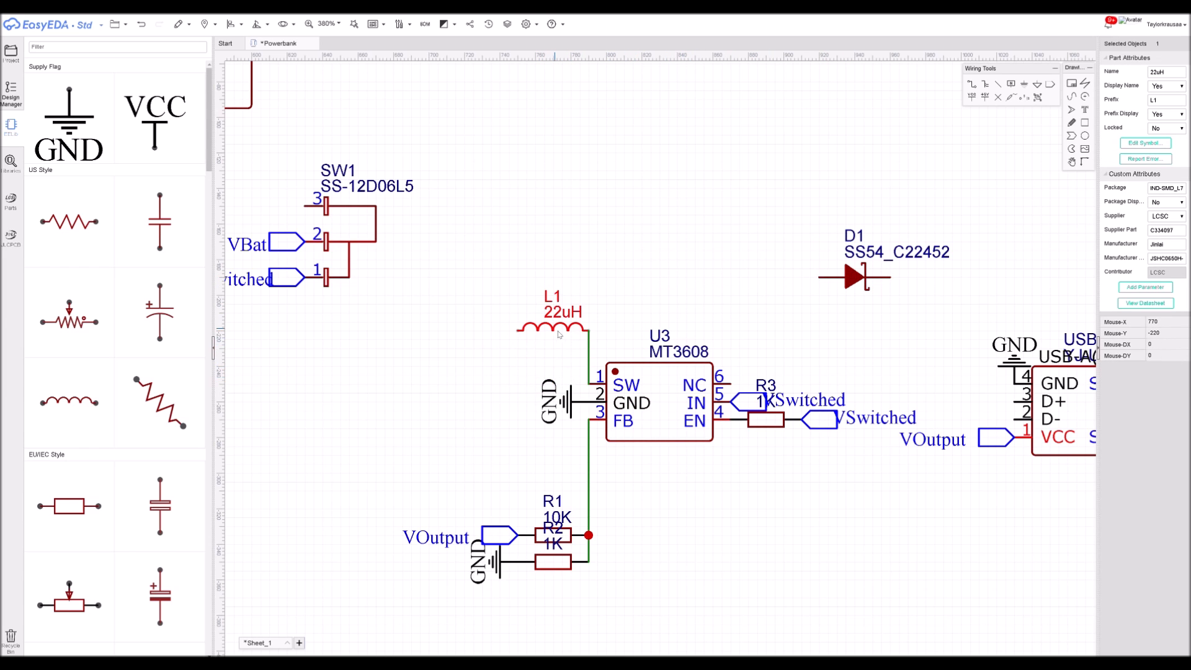
Copy the VSwitched net port from R3 onto the free end of inductor L1, facing the inductor
{"action": "left_click", "coordinate": [813, 422]}
{"action": "key", "text": "ctrl+c"}
{"action": "key", "text": "ctrl+v"}
{"action": "key", "text": "space"}
{"action": "key", "text": "space"}
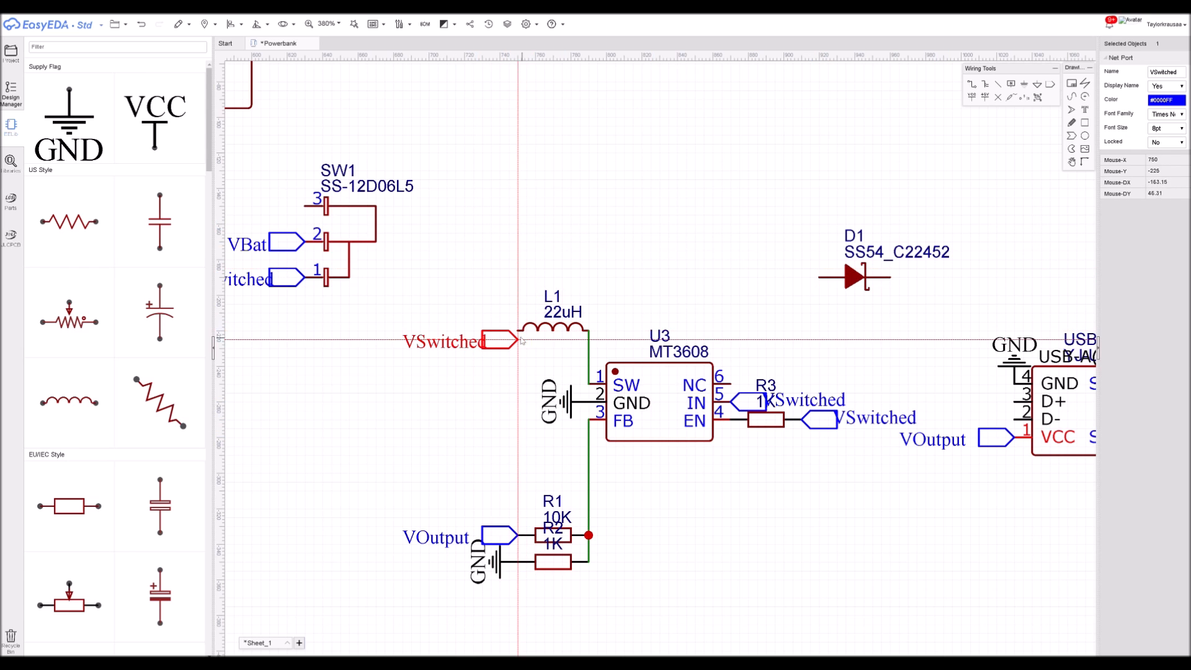
{"action": "left_click", "coordinate": [518, 331]}
{"action": "right_click", "coordinate": [766, 294]}
Move diode D1 so its anode connects to the junction of inductor L1 and U3's SW pin
{"action": "left_click_drag", "start_coordinate": [855, 276], "coordinate": [656, 295]}
{"action": "scroll", "coordinate": [423, 482], "scroll_direction": "down", "scroll_amount": 2}
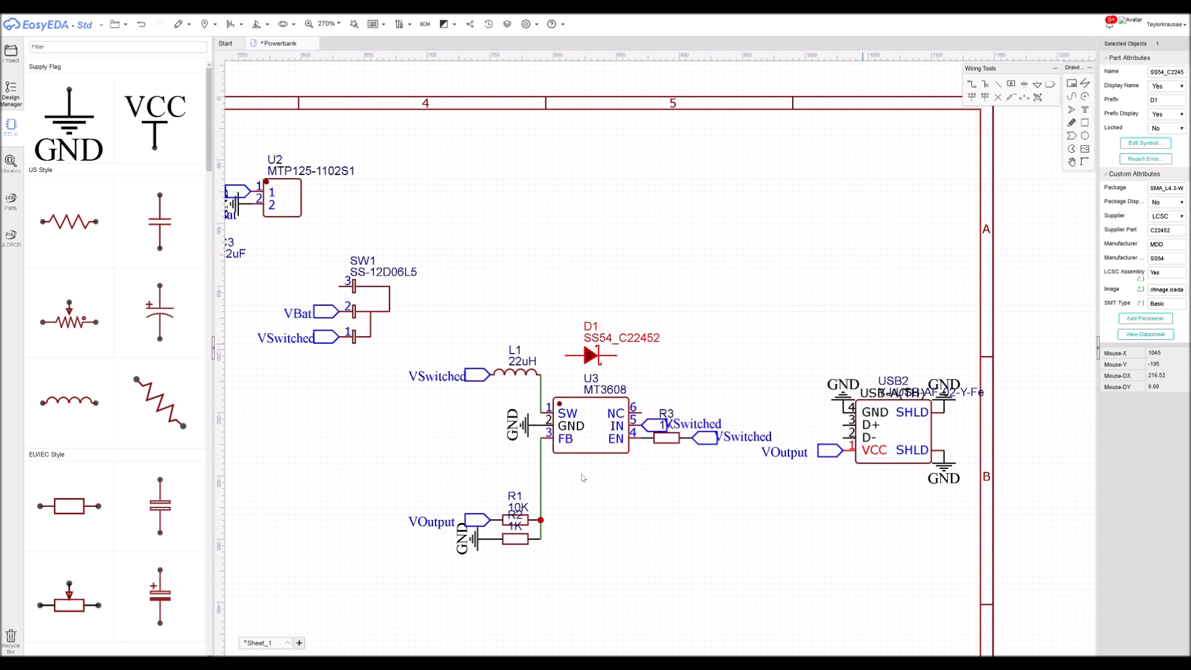
{"action": "scroll", "coordinate": [588, 362], "scroll_direction": "up", "scroll_amount": 2}
{"action": "left_click_drag", "start_coordinate": [598, 349], "coordinate": [548, 391]}
Copy the VOutput net port from USB2 onto the cathode of diode D1
{"action": "scroll", "coordinate": [704, 365], "scroll_direction": "down", "scroll_amount": 2}
{"action": "left_click", "coordinate": [892, 455]}
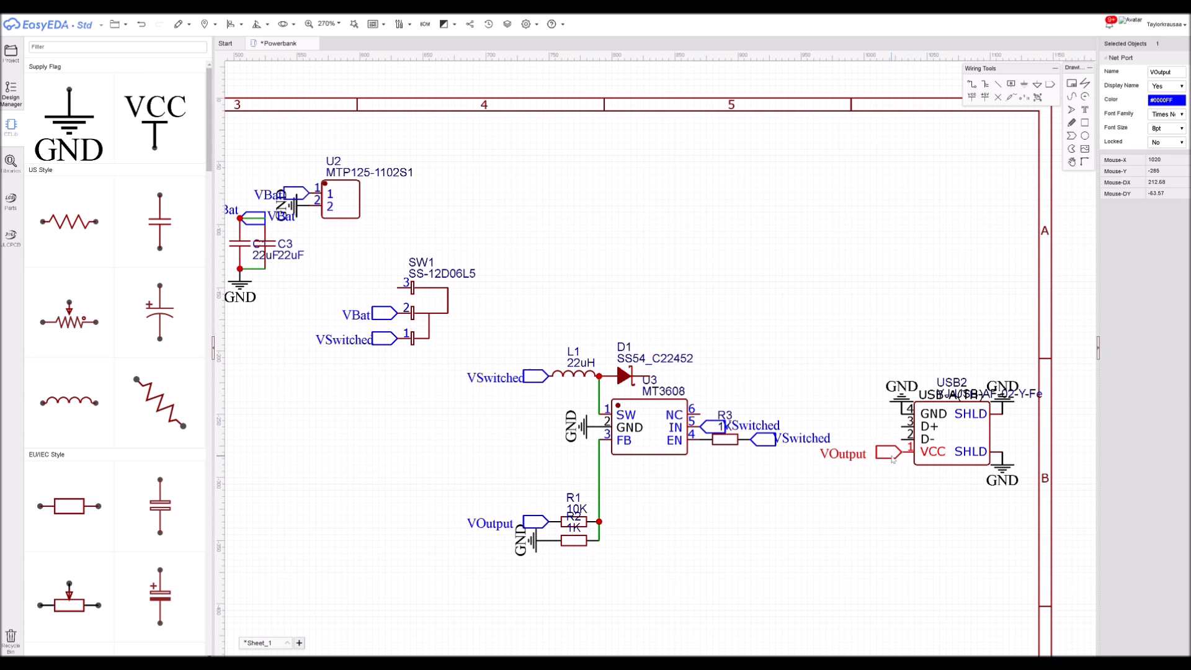
{"action": "key", "text": "ctrl+c"}
{"action": "key", "text": "ctrl+v"}
{"action": "key", "text": "space"}
{"action": "key", "text": "space"}
{"action": "left_click", "coordinate": [650, 377]}
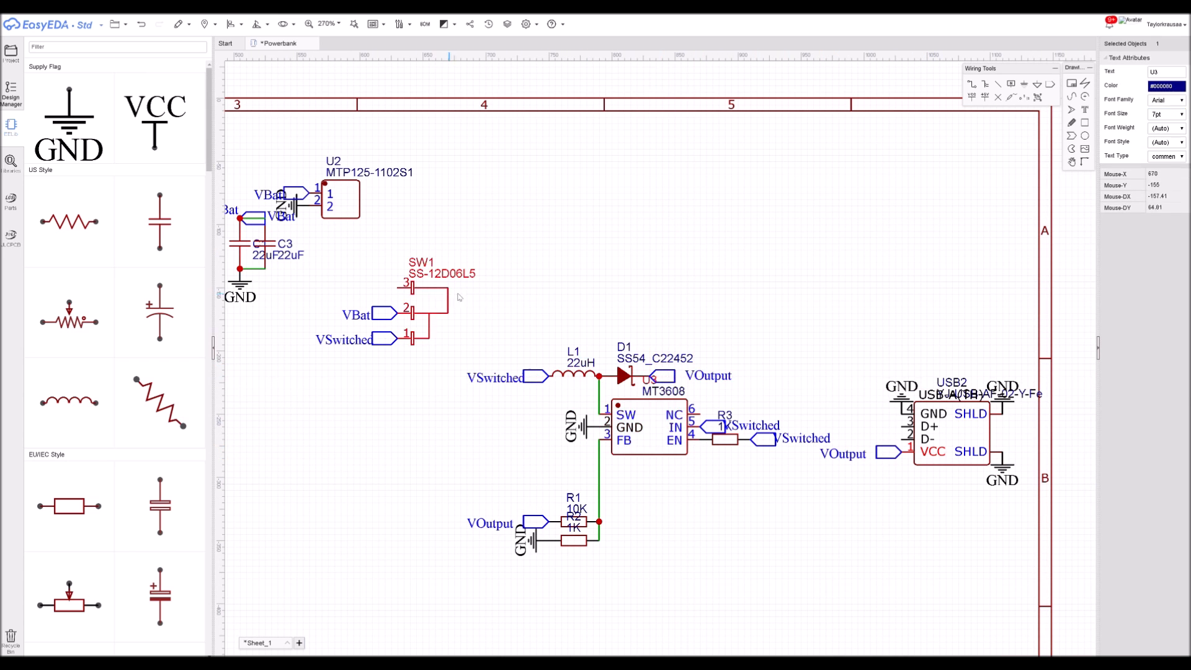
Copy the pair of 22uF capacitors near U2 into the free space between diode D1 and USB2
{"action": "right_click_drag", "start_coordinate": [522, 301], "coordinate": [567, 308]}
{"action": "left_click_drag", "start_coordinate": [281, 253], "coordinate": [308, 254]}
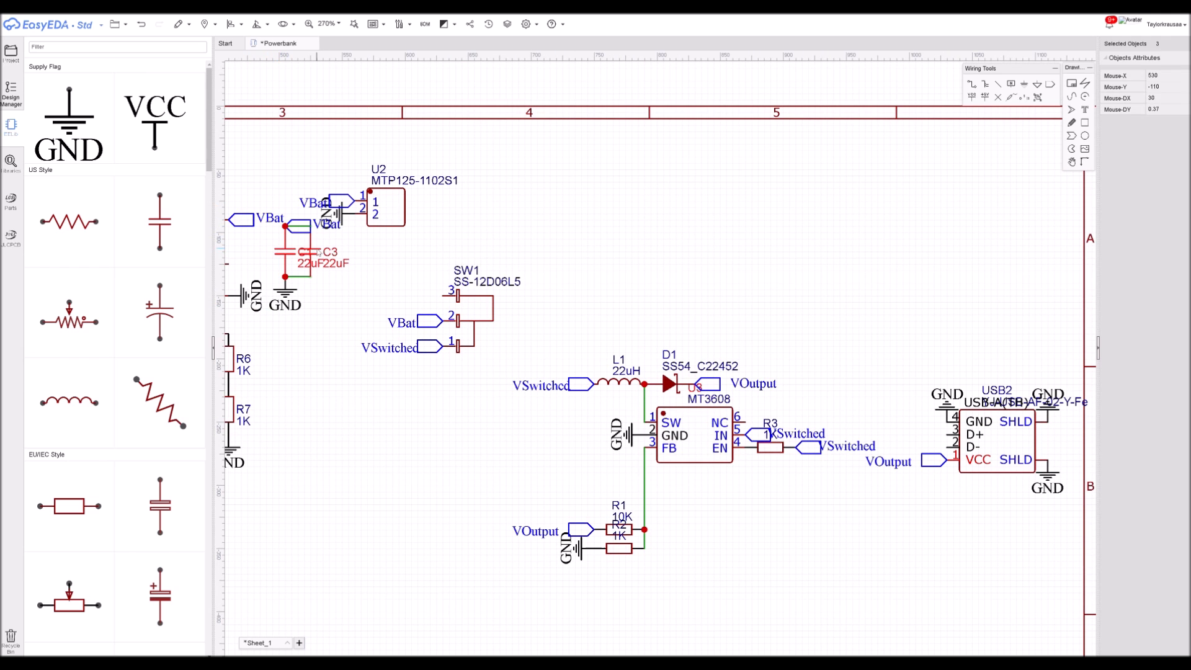
{"action": "key", "text": "ctrl+c"}
{"action": "key", "text": "ctrl+v"}
{"action": "left_click", "coordinate": [820, 359]}
Copy the VOutput net port from USB2 onto the upper end of capacitor C4, pointing down
{"action": "right_click_drag", "start_coordinate": [890, 282], "coordinate": [708, 285]}
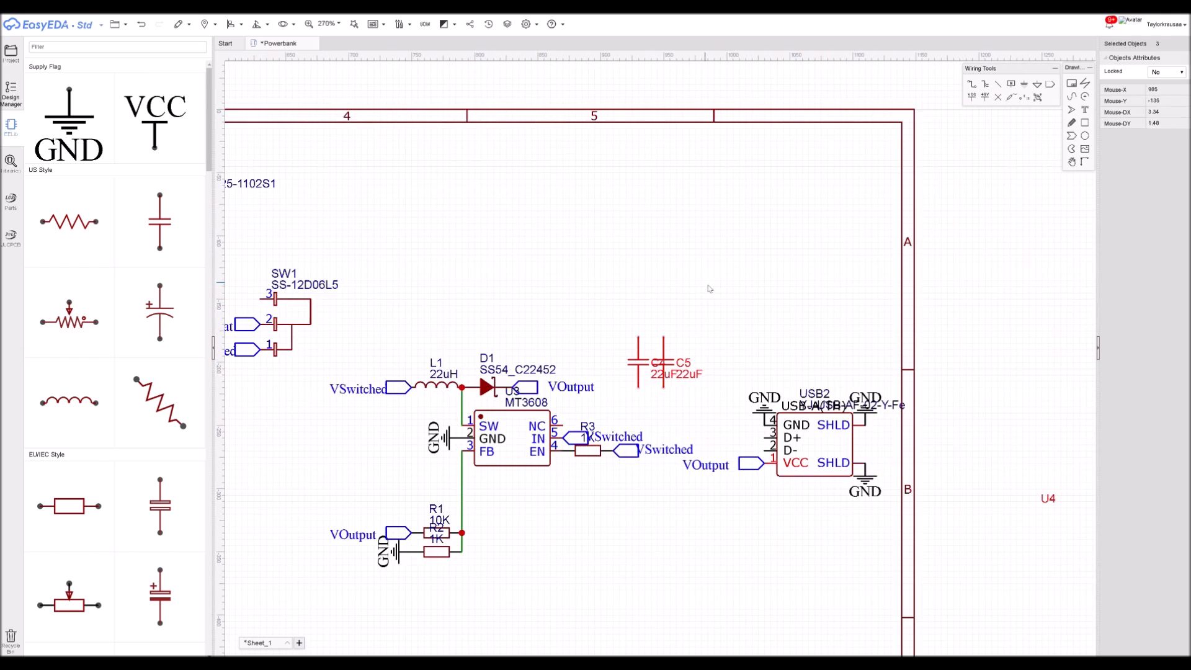
{"action": "scroll", "coordinate": [711, 293], "scroll_direction": "up", "scroll_amount": 1}
{"action": "left_click", "coordinate": [781, 618]}
{"action": "key", "text": "ctrl+c"}
{"action": "key", "text": "ctrl+v"}
{"action": "key", "text": "space"}
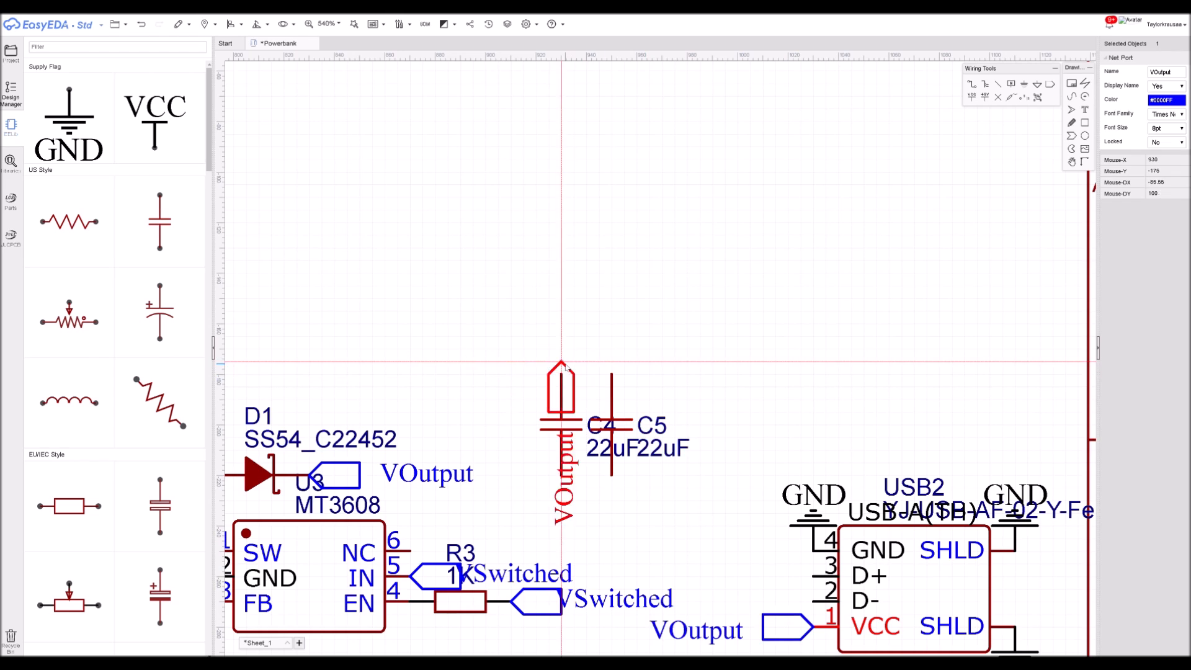
{"action": "key", "text": "space"}
{"action": "key", "text": "space"}
{"action": "left_click", "coordinate": [561, 372]}
Copy the GND flag from pin 4 of USB2 onto the lower end of capacitor C4
{"action": "left_click", "coordinate": [812, 500]}
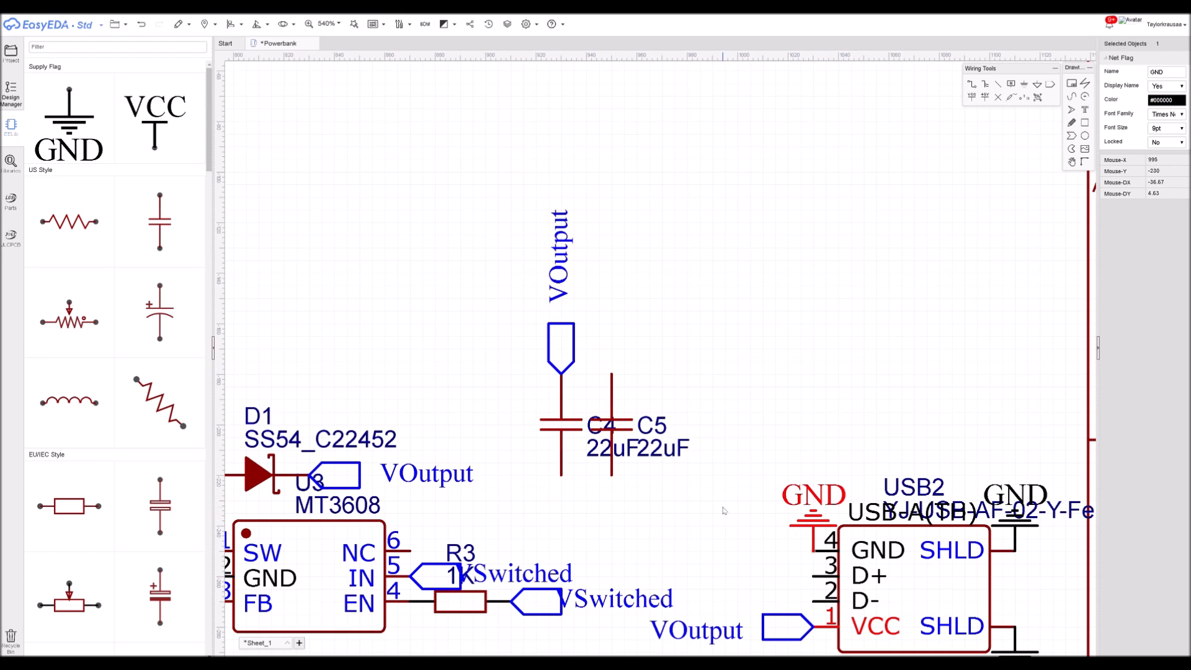
{"action": "key", "text": "ctrl+c"}
{"action": "key", "text": "ctrl+v"}
{"action": "key", "text": "space"}
{"action": "left_click", "coordinate": [562, 475]}
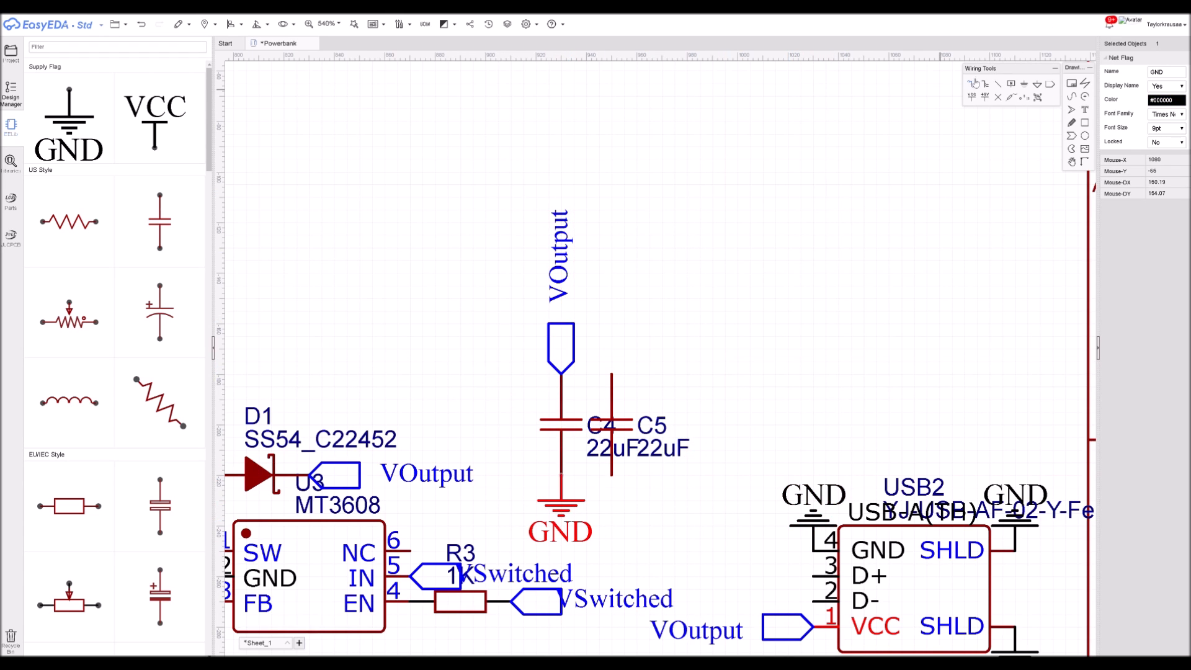
Wire both ends of capacitor C5 to the matching ends of C4 to put them in parallel
{"action": "left_click", "coordinate": [975, 82]}
{"action": "left_click", "coordinate": [561, 374]}
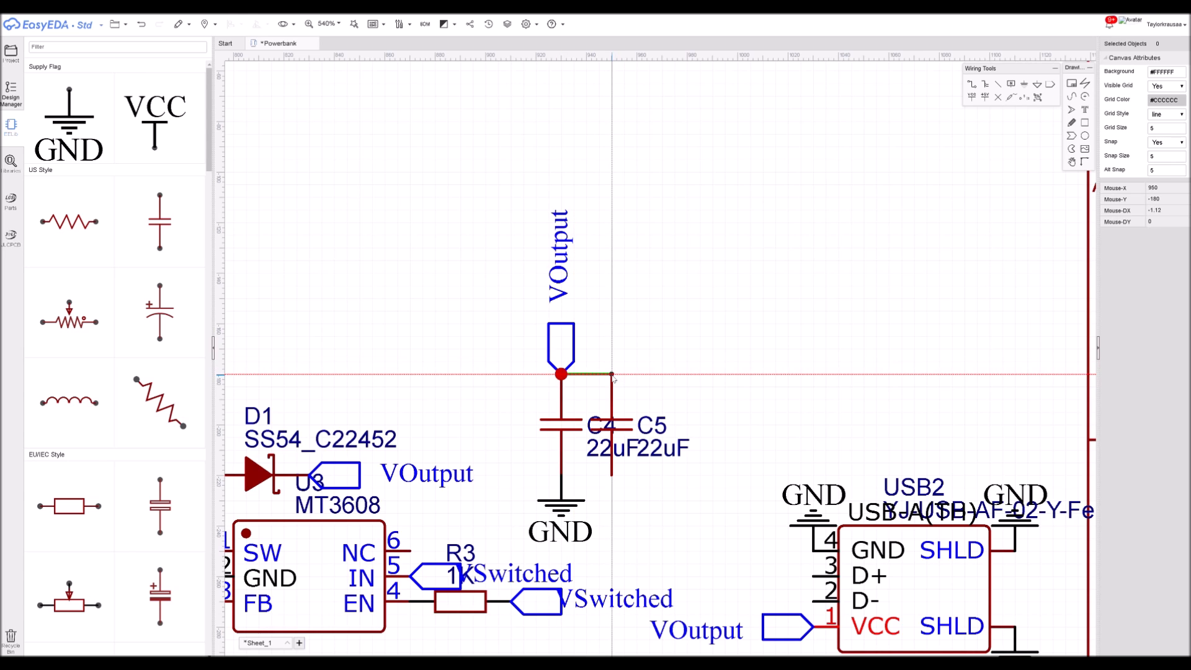
{"action": "left_click", "coordinate": [612, 374]}
{"action": "left_click", "coordinate": [612, 475]}
{"action": "left_click", "coordinate": [561, 475]}
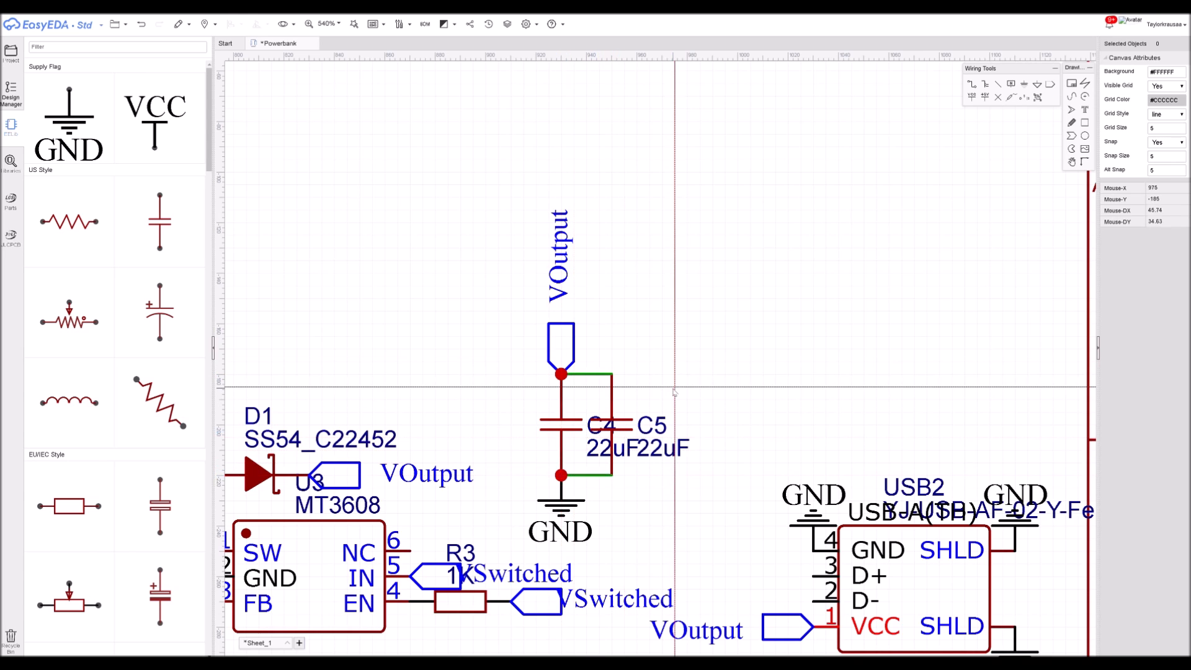
{"action": "left_click", "coordinate": [675, 387]}
{"action": "scroll", "coordinate": [673, 360], "scroll_direction": "down", "scroll_amount": 3}
{"action": "right_click", "coordinate": [673, 361]}
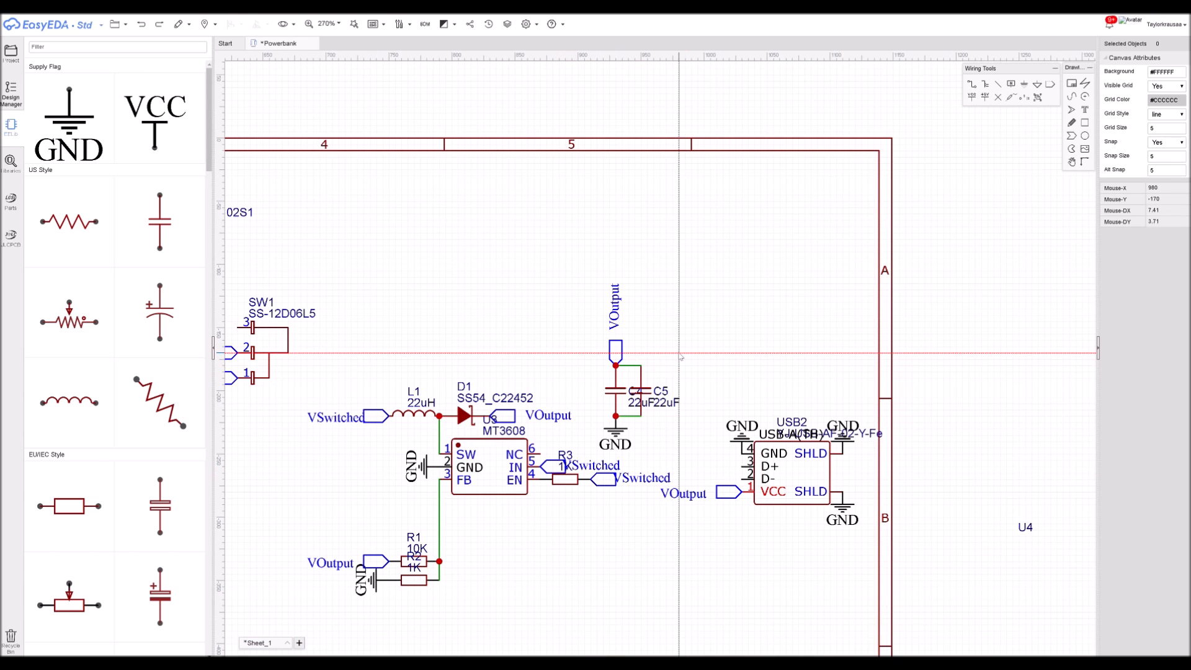
{"action": "right_click", "coordinate": [680, 356]}
Shift the VSwitched net ports at R3 and at U3's IN pin slightly away from the chip
{"action": "right_click_drag", "start_coordinate": [701, 357], "coordinate": [865, 345]}
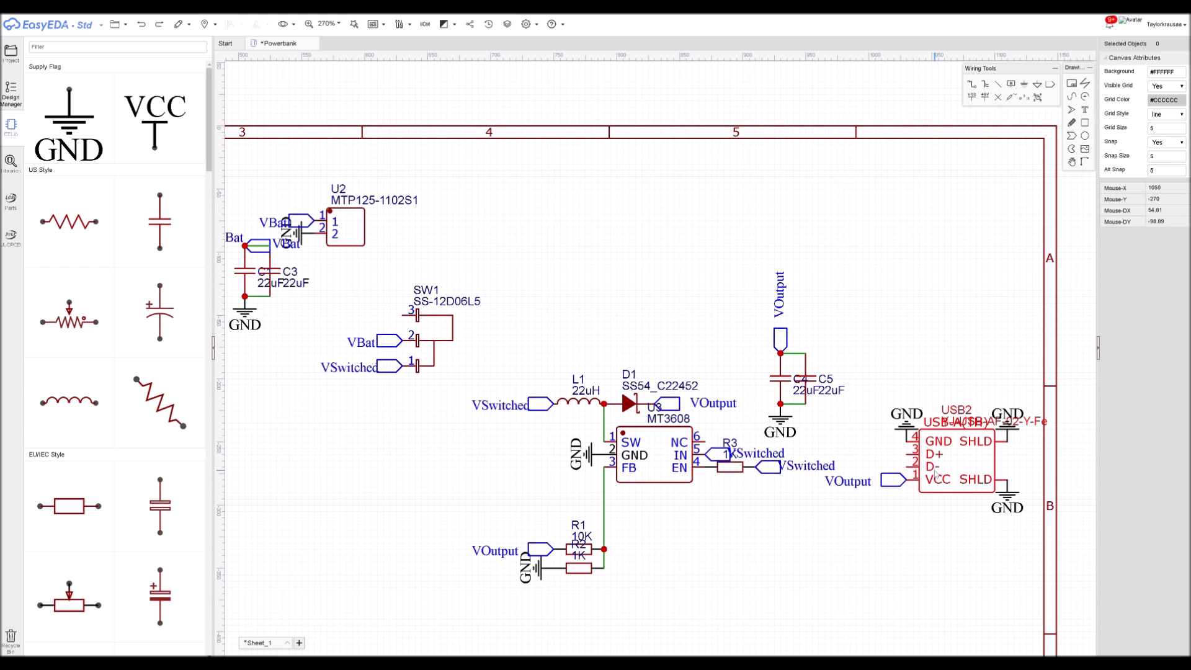
{"action": "right_click_drag", "start_coordinate": [915, 532], "coordinate": [938, 533]}
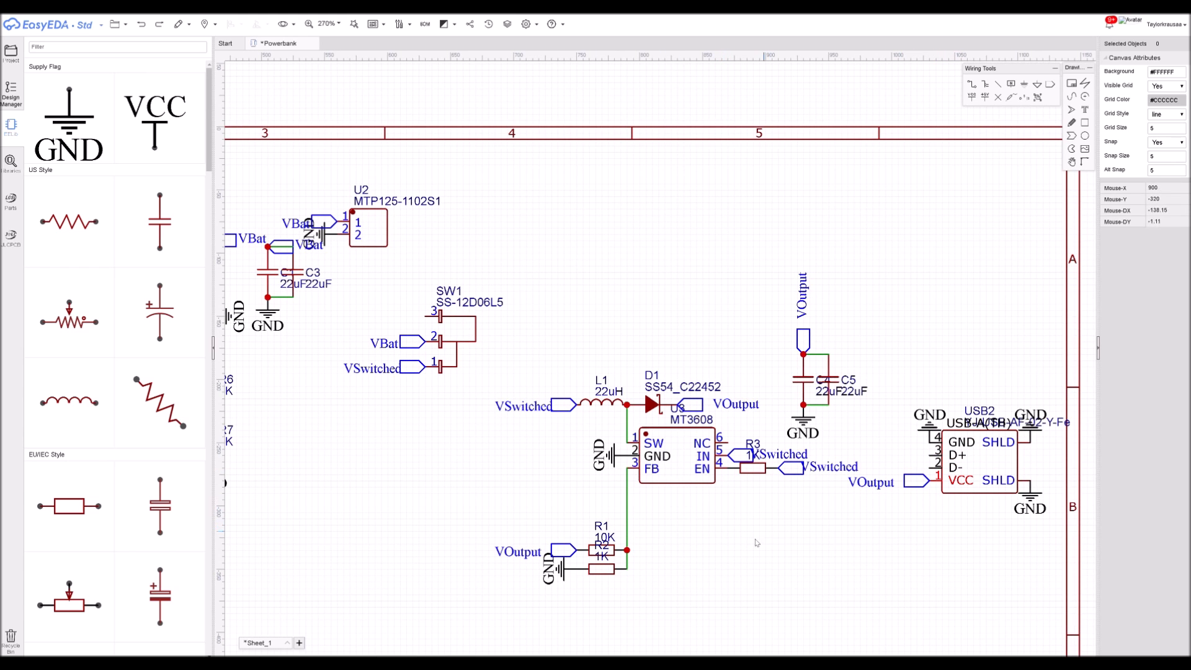
{"action": "right_click_drag", "start_coordinate": [542, 517], "coordinate": [914, 537]}
{"action": "right_click_drag", "start_coordinate": [742, 535], "coordinate": [322, 465]}
{"action": "right_click_drag", "start_coordinate": [902, 366], "coordinate": [897, 364]}
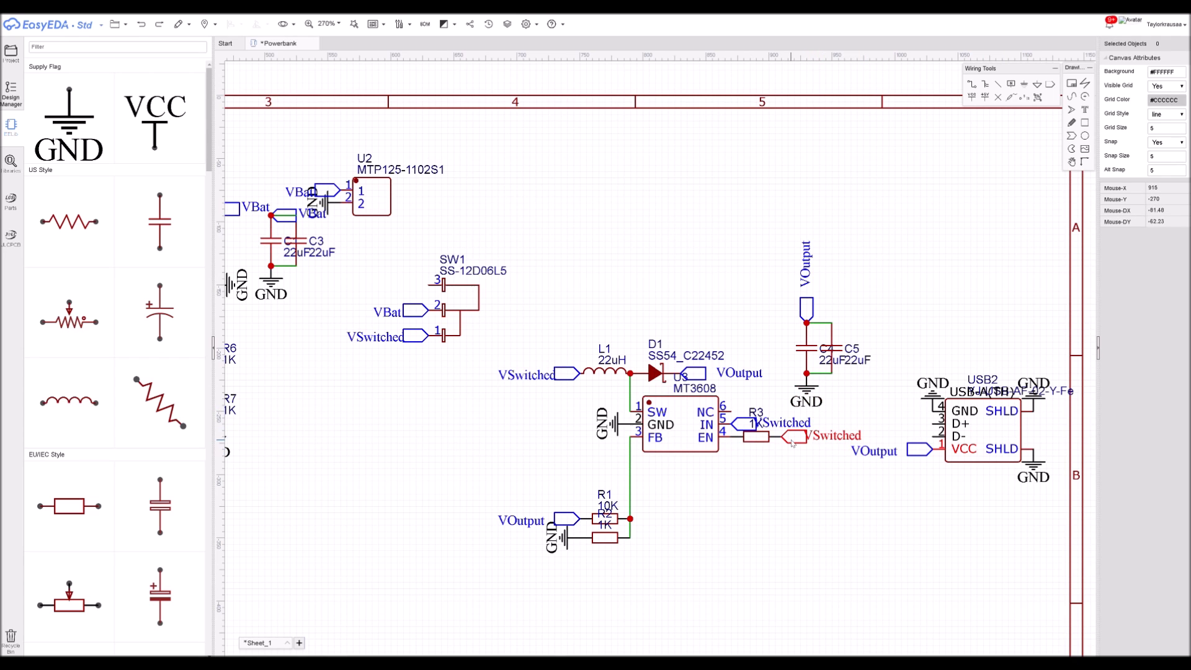
{"action": "left_click_drag", "start_coordinate": [806, 441], "coordinate": [821, 442]}
{"action": "left_click_drag", "start_coordinate": [739, 425], "coordinate": [746, 426]}
Review the schematic from the U3 boost converter back through SW1 and U1 to the USB1 connector
{"action": "right_click_drag", "start_coordinate": [756, 393], "coordinate": [779, 394]}
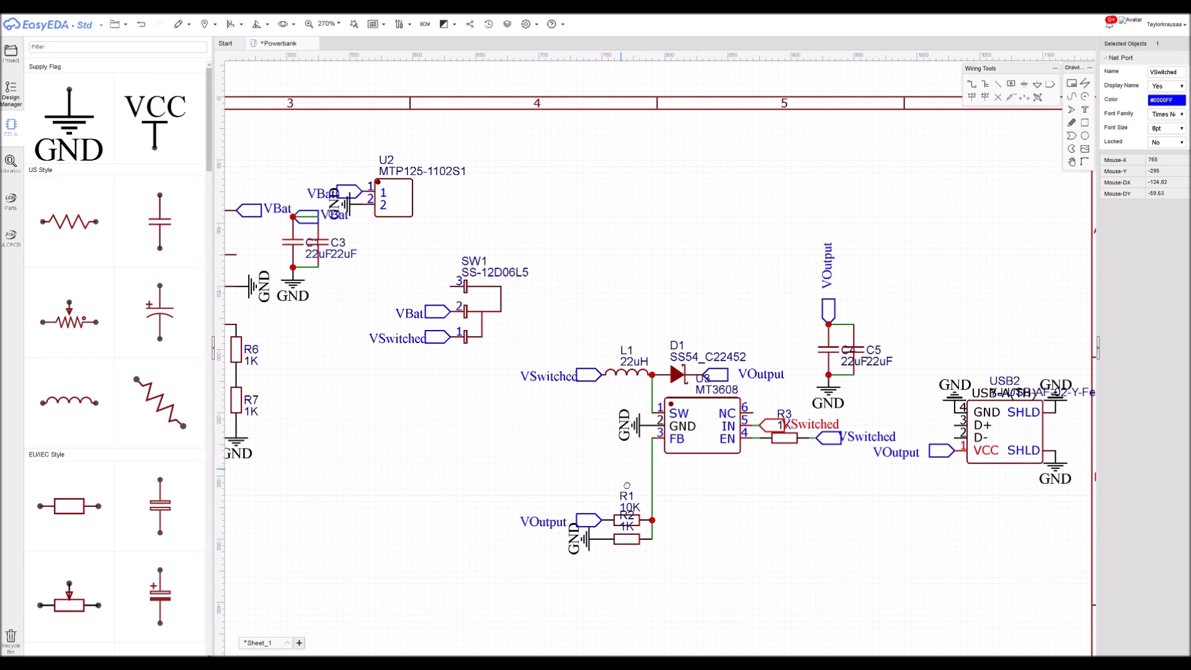
{"action": "right_click_drag", "start_coordinate": [626, 485], "coordinate": [633, 517]}
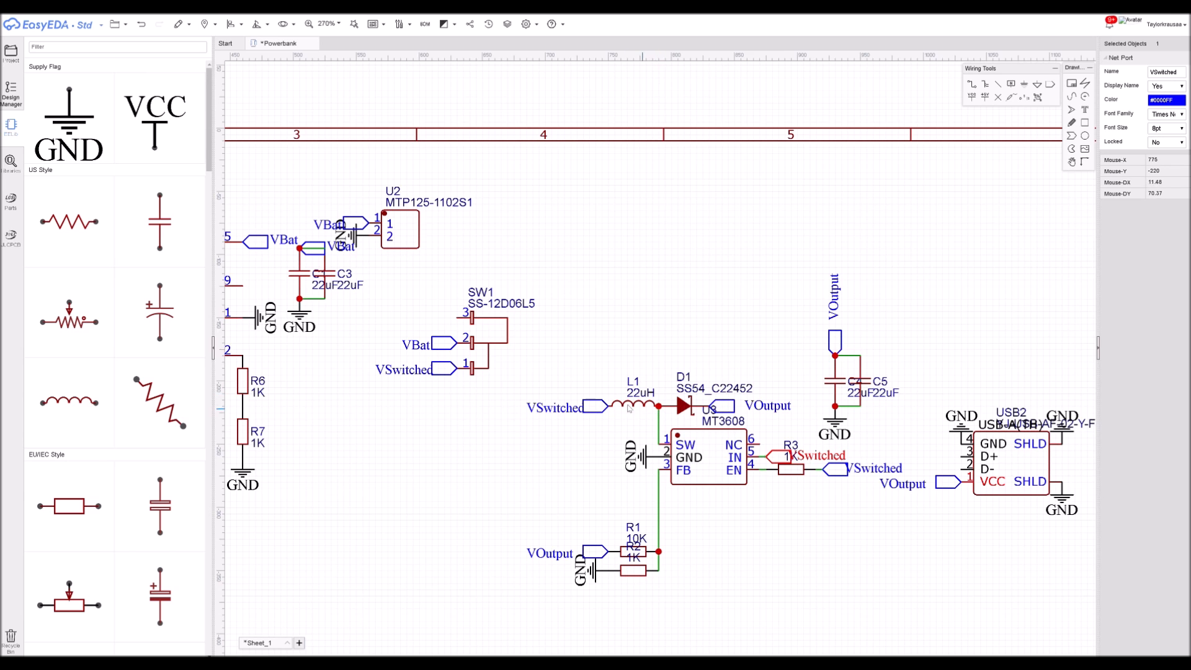
{"action": "right_click_drag", "start_coordinate": [452, 383], "coordinate": [607, 397]}
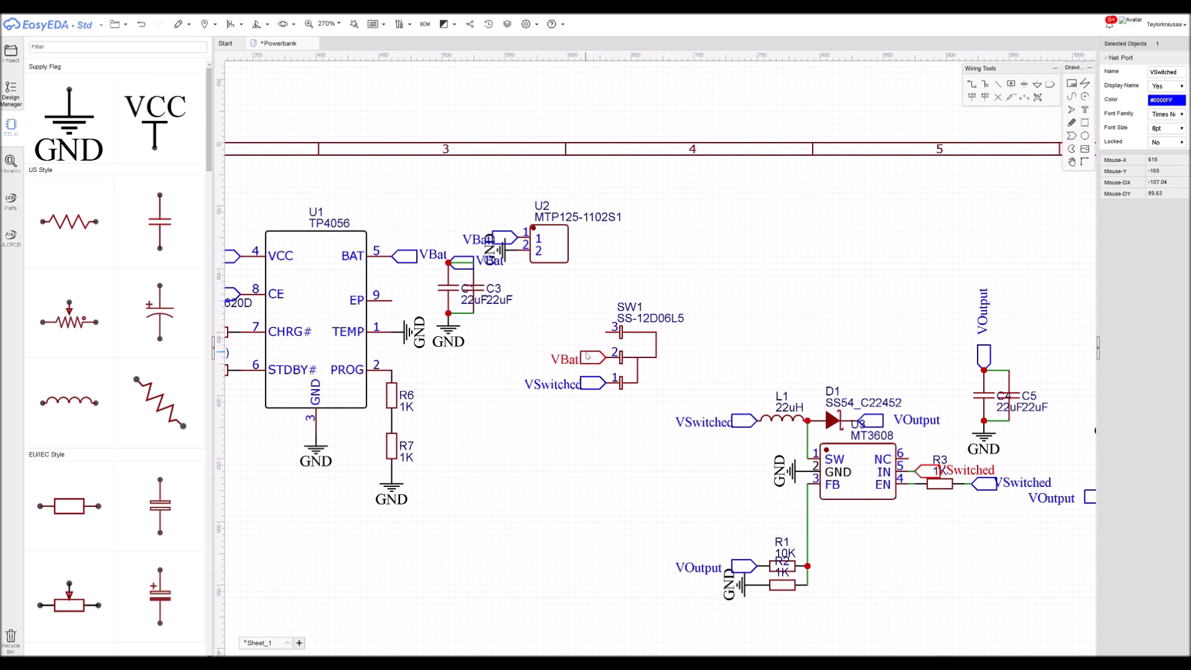
{"action": "right_click_drag", "start_coordinate": [552, 329], "coordinate": [683, 339]}
{"action": "right_click_drag", "start_coordinate": [569, 336], "coordinate": [621, 325]}
{"action": "right_click_drag", "start_coordinate": [439, 496], "coordinate": [551, 498]}
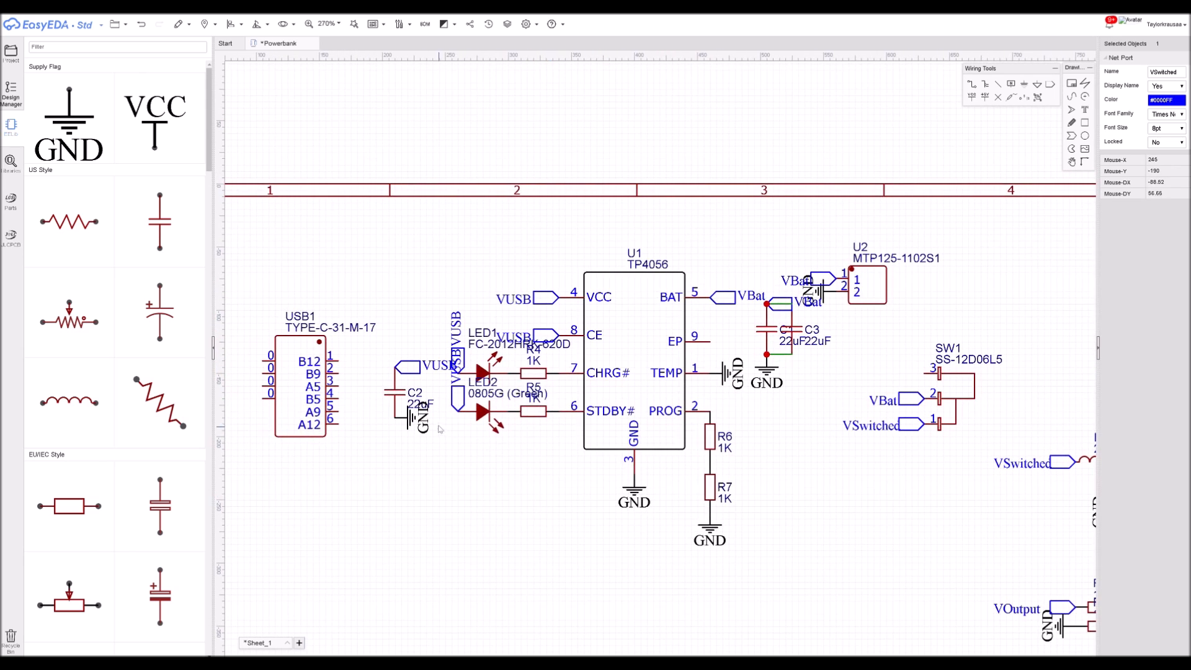
{"action": "right_click_drag", "start_coordinate": [445, 437], "coordinate": [583, 460]}
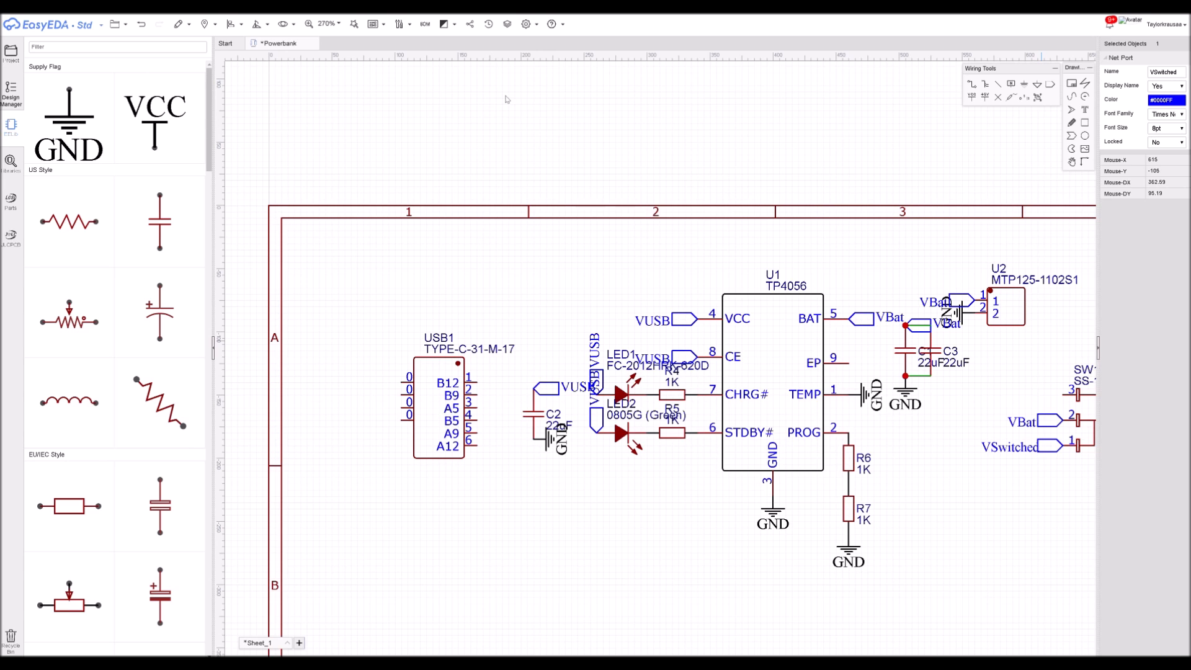
Move connector USB1 further from capacitor C2 and place GND flags on its B12 and A12 pins
{"action": "left_click_drag", "start_coordinate": [430, 427], "coordinate": [387, 427]}
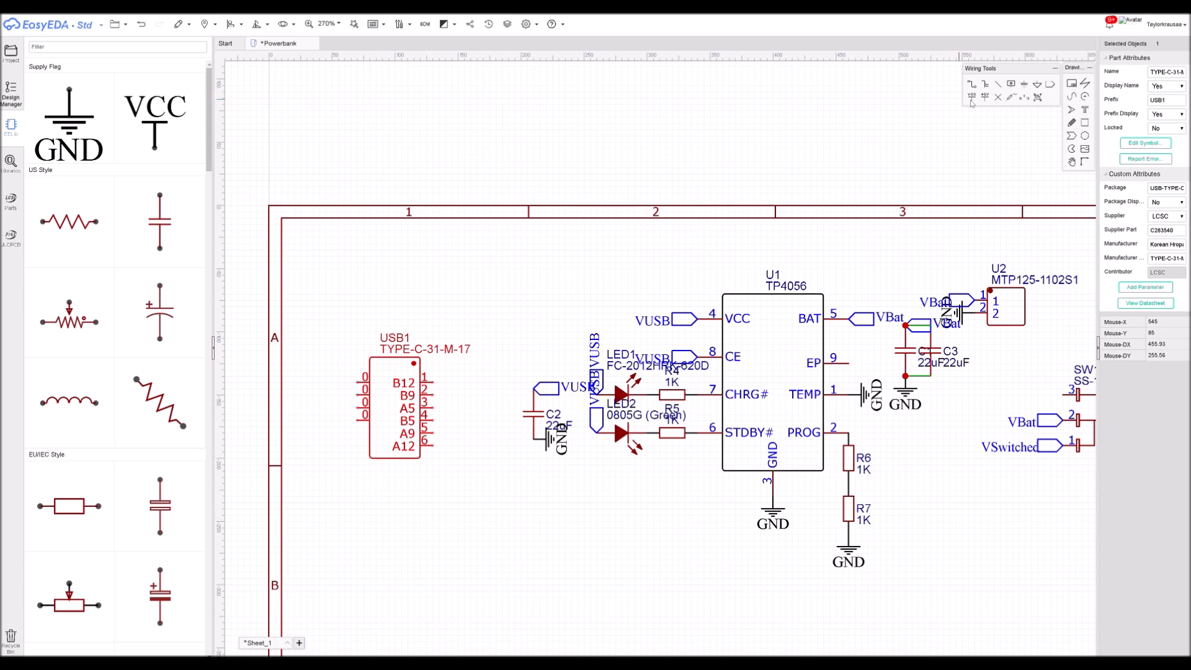
{"action": "left_click", "coordinate": [1024, 84]}
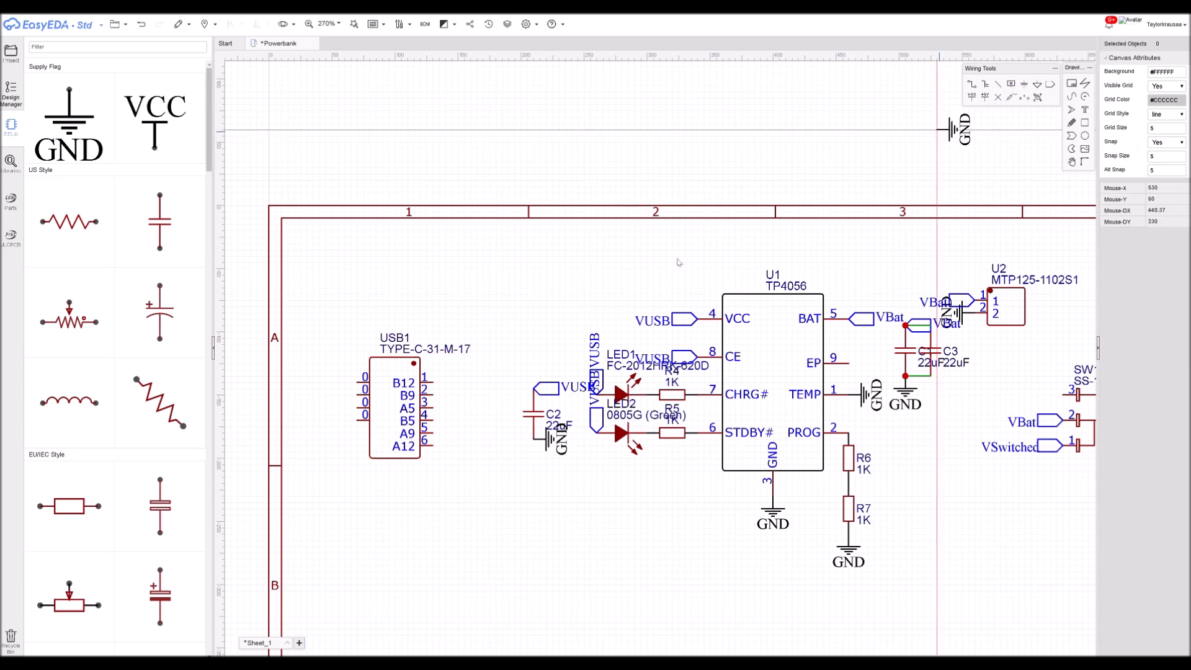
{"action": "left_click", "coordinate": [441, 383]}
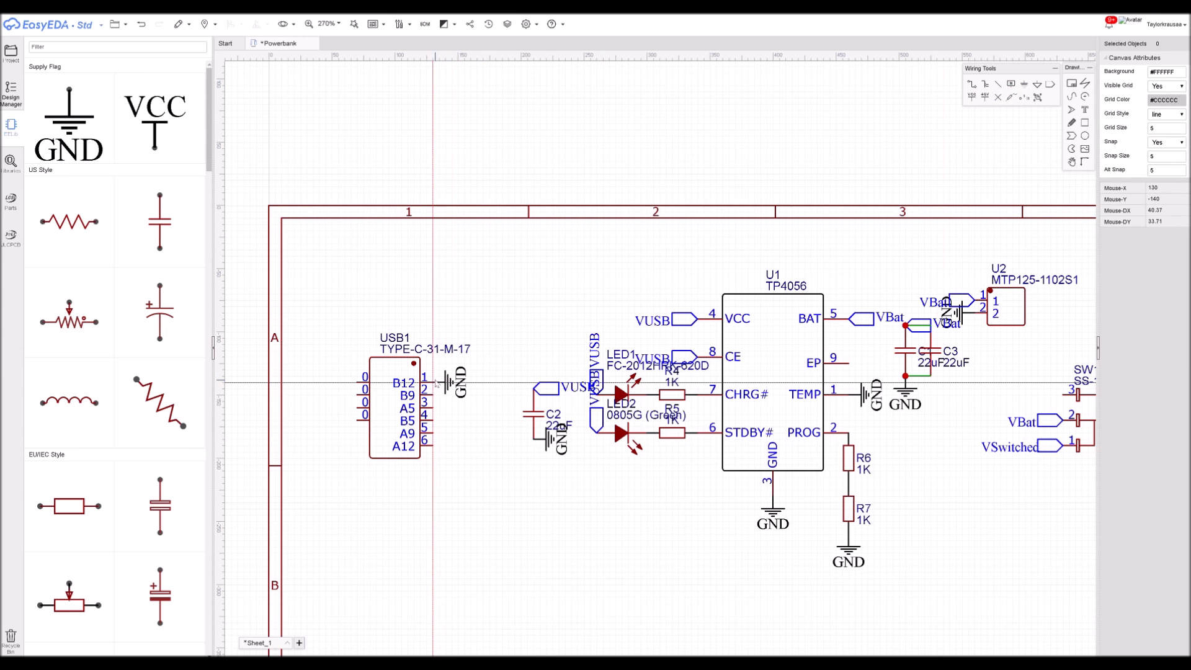
{"action": "left_click", "coordinate": [433, 446]}
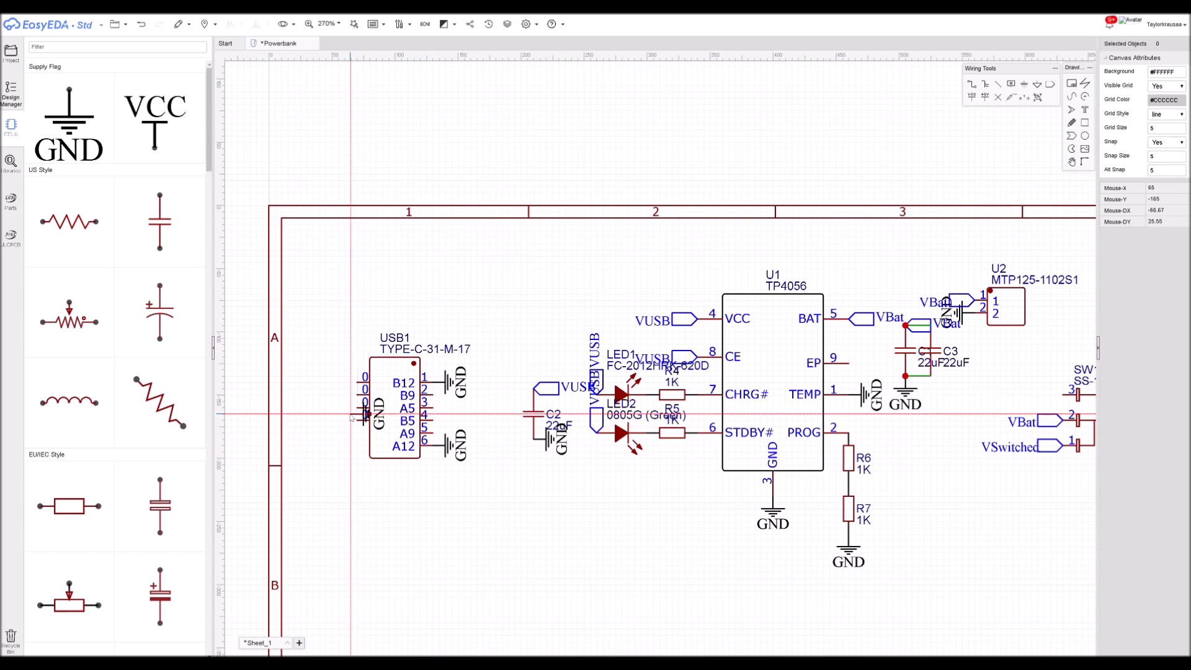
{"action": "key", "text": "Escape"}
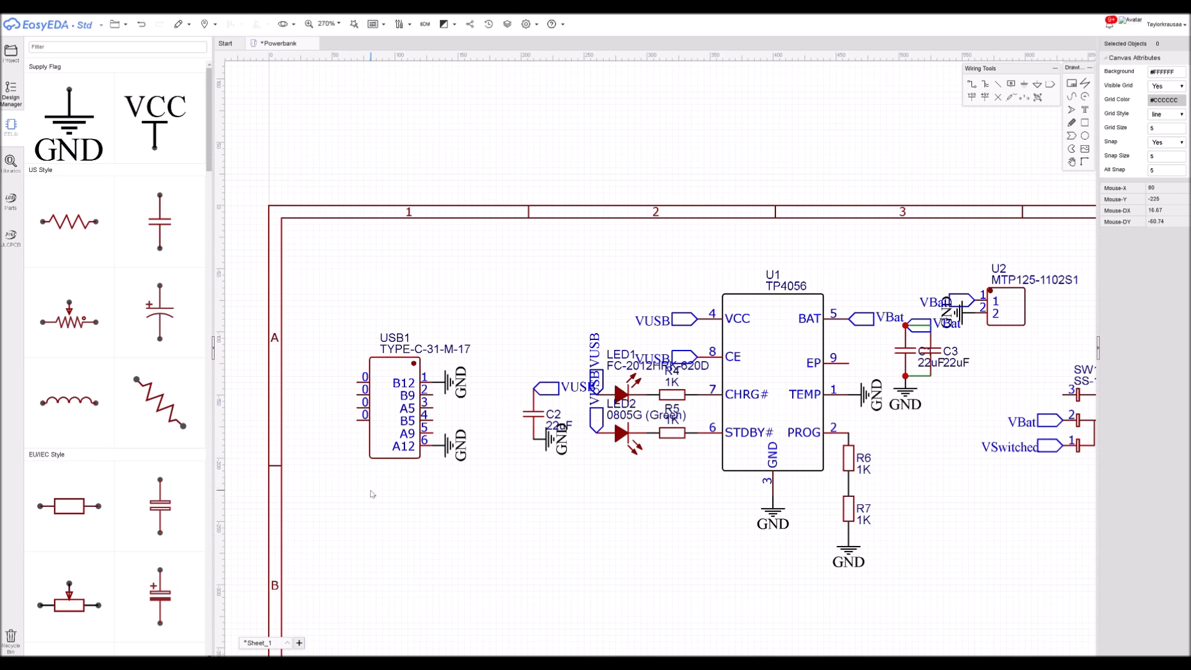
Attach VUSB net ports to the B9 and A9 pins of connector USB1
{"action": "scroll", "coordinate": [375, 493], "scroll_direction": "up", "scroll_amount": 2}
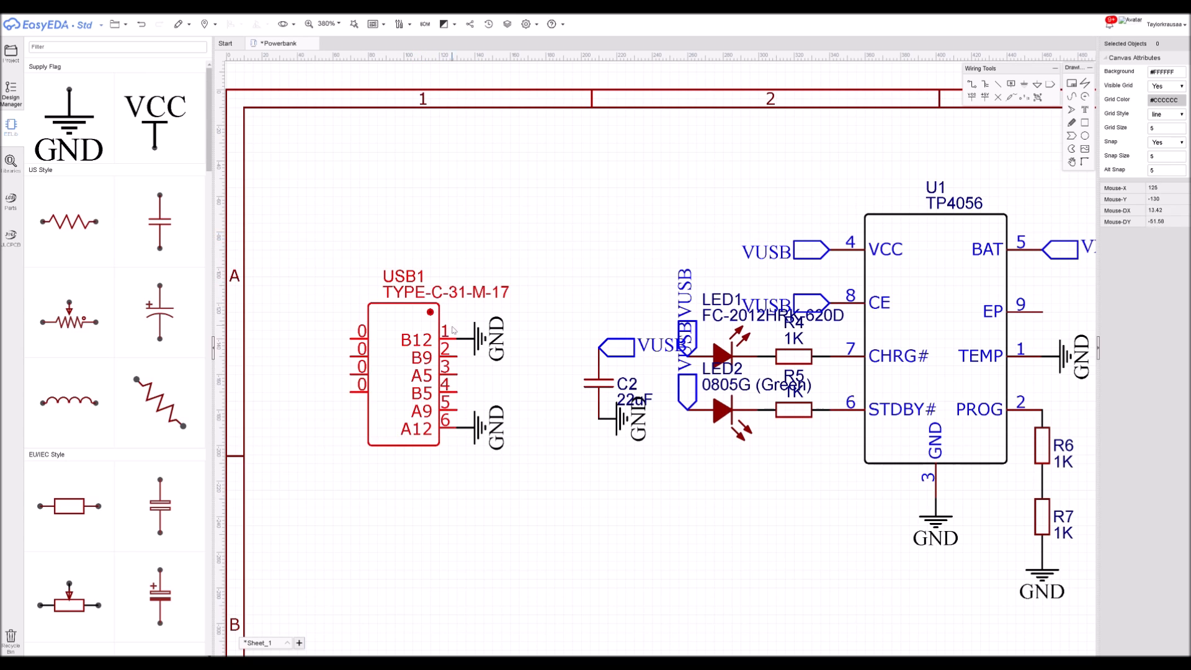
{"action": "left_click", "coordinate": [1035, 85]}
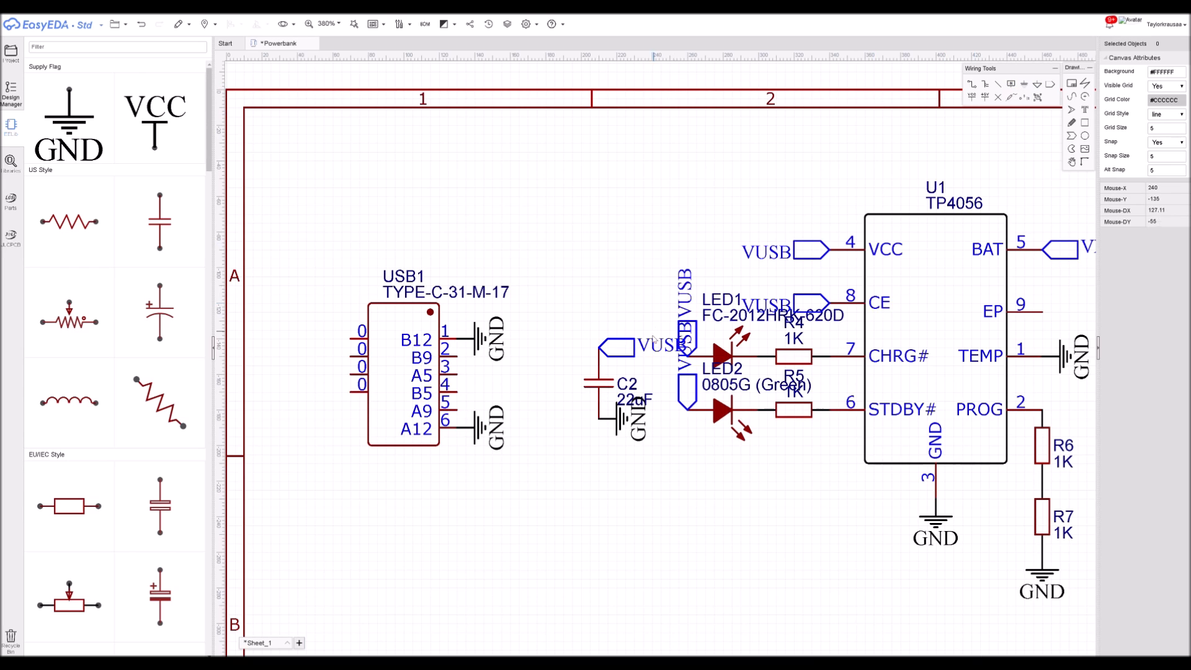
{"action": "left_click", "coordinate": [459, 356]}
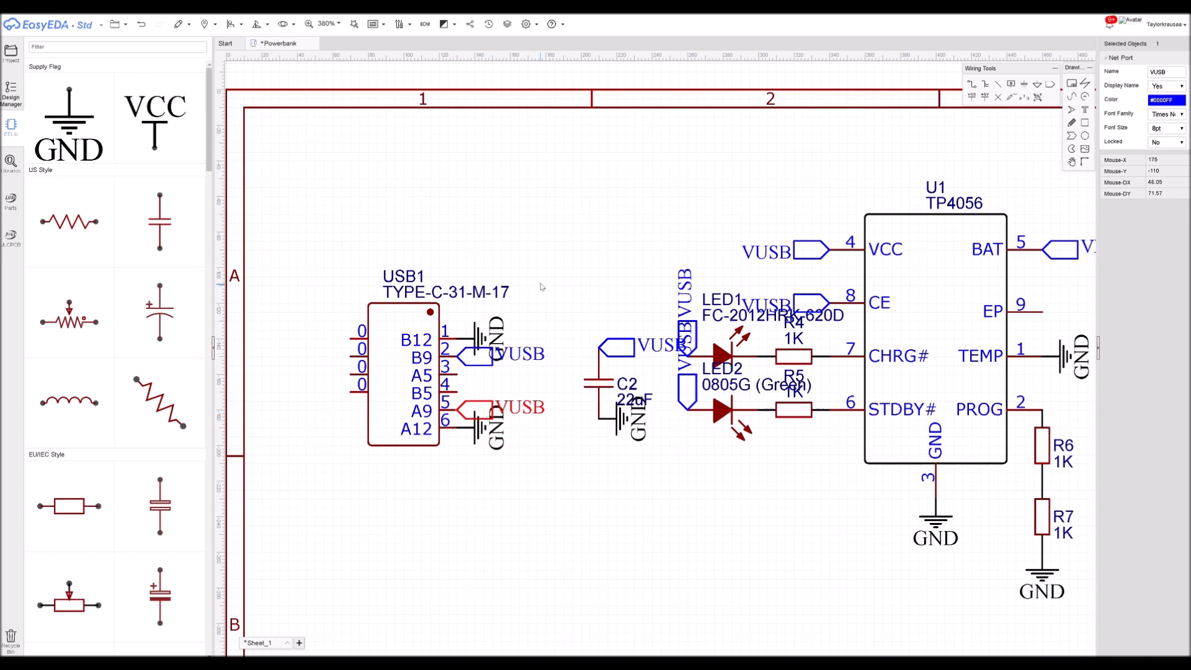
Show the whole circuit on the sheet and save the Powerbank schematic
{"action": "scroll", "coordinate": [562, 267], "scroll_direction": "down", "scroll_amount": 2}
{"action": "scroll", "coordinate": [506, 290], "scroll_direction": "down", "scroll_amount": 4}
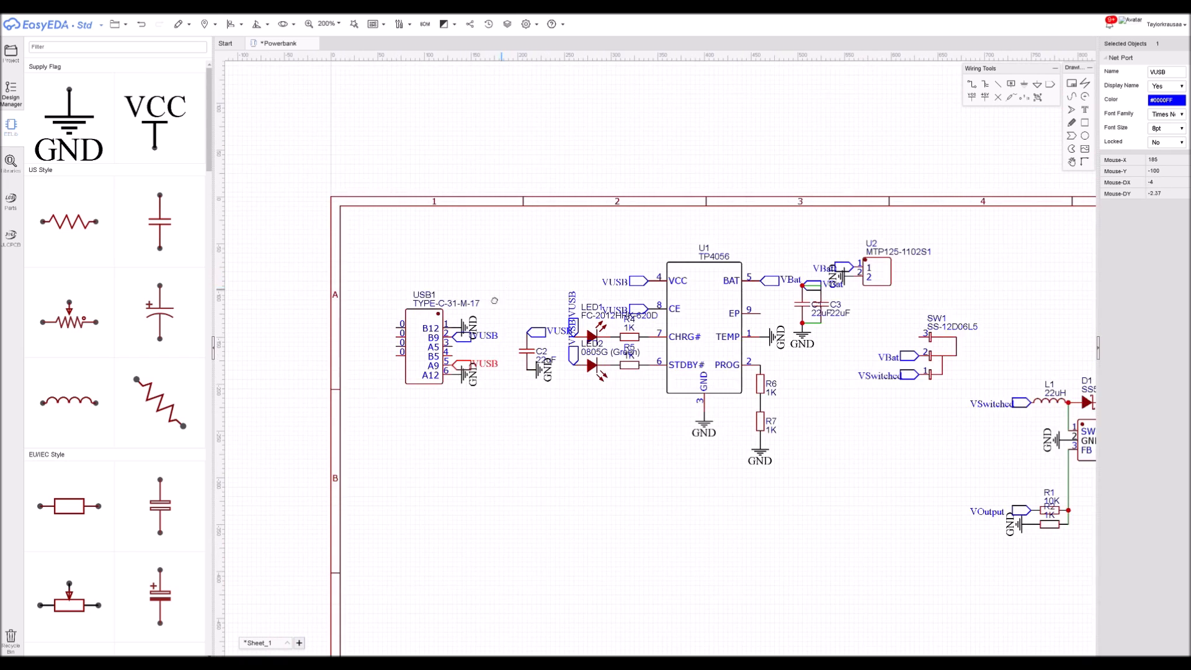
{"action": "right_click_drag", "start_coordinate": [701, 329], "coordinate": [778, 307]}
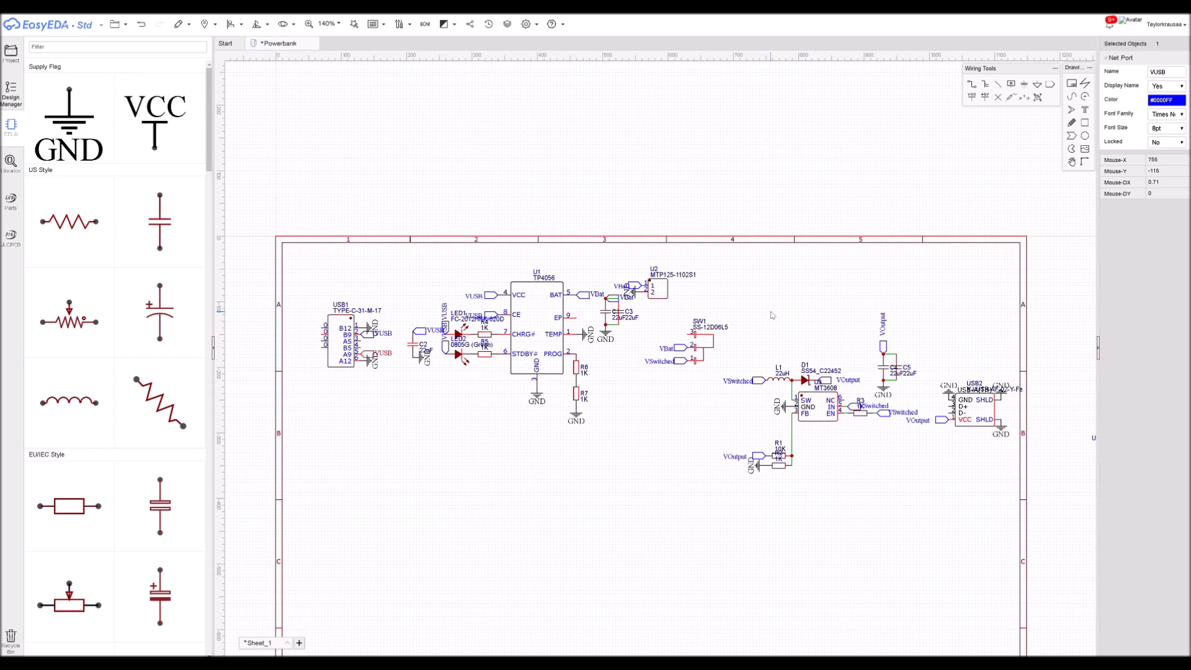
{"action": "key", "text": "ctrl+s"}
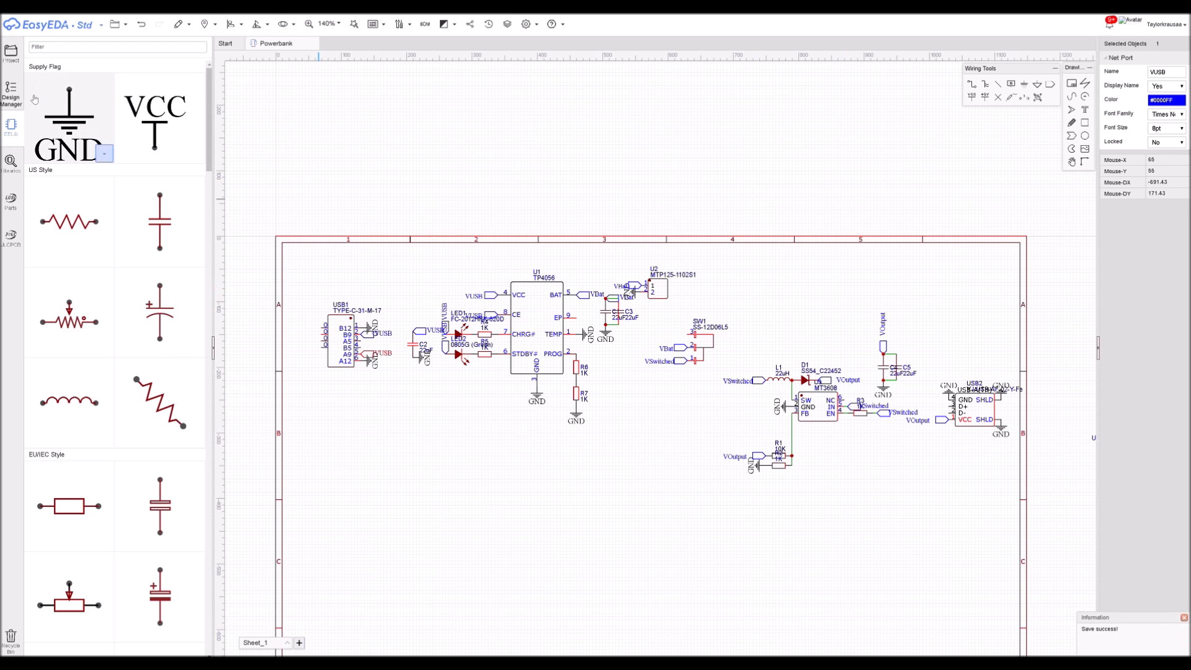
Inspect the flagged nets SW1_3, U1_9, U3_6 and USB1_3 in the design's net list, locating their pins on the schematic
{"action": "left_click", "coordinate": [11, 93]}
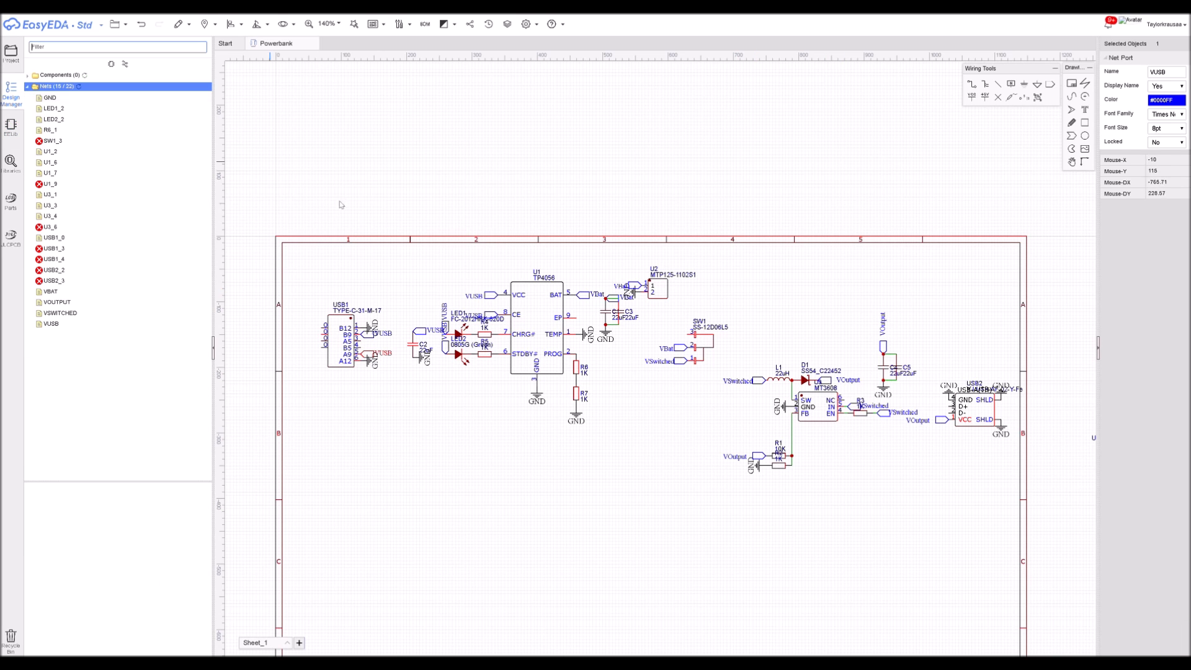
{"action": "left_click", "coordinate": [95, 141]}
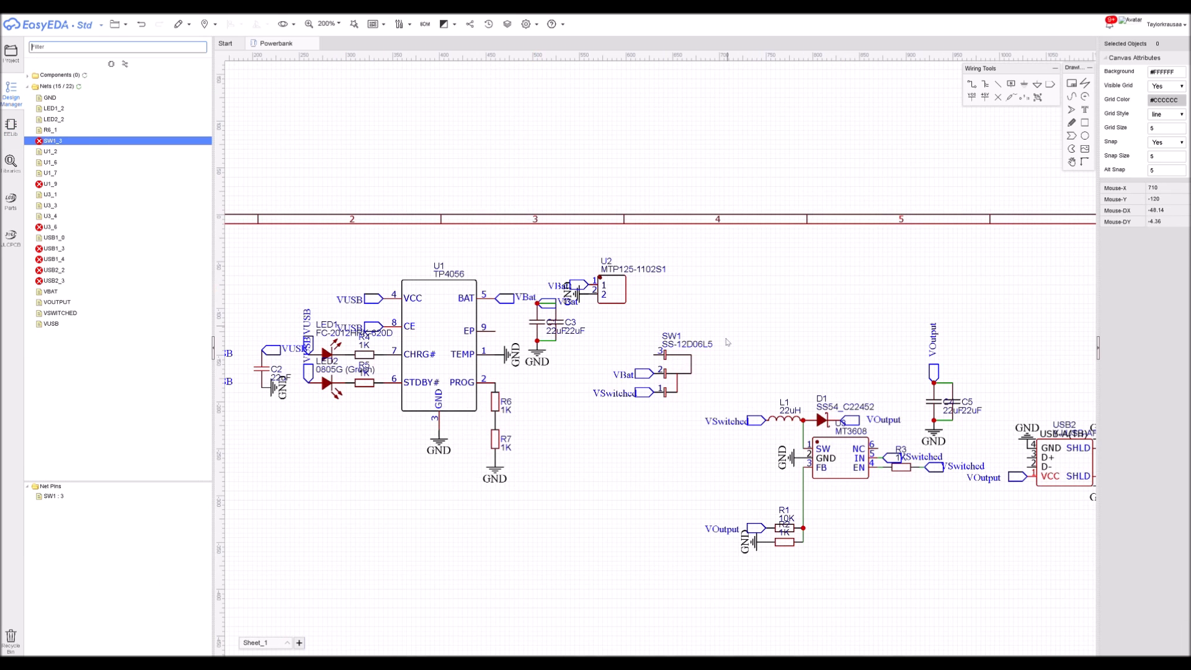
{"action": "left_click", "coordinate": [137, 184]}
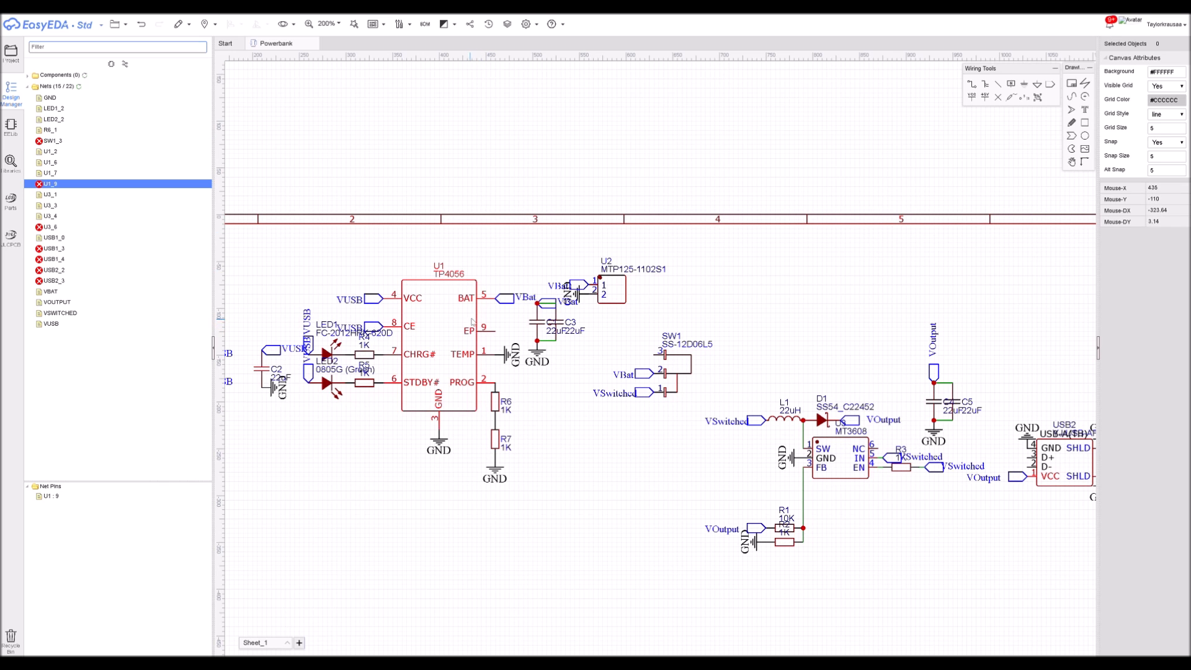
{"action": "left_click", "coordinate": [150, 228]}
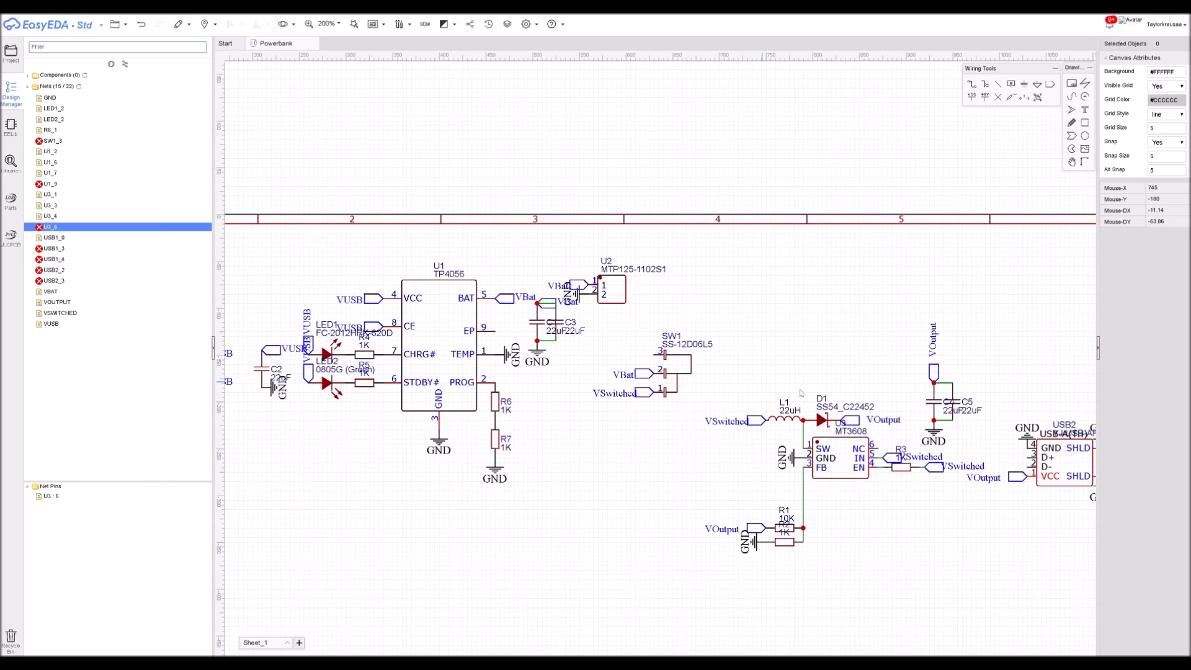
{"action": "left_click", "coordinate": [143, 248]}
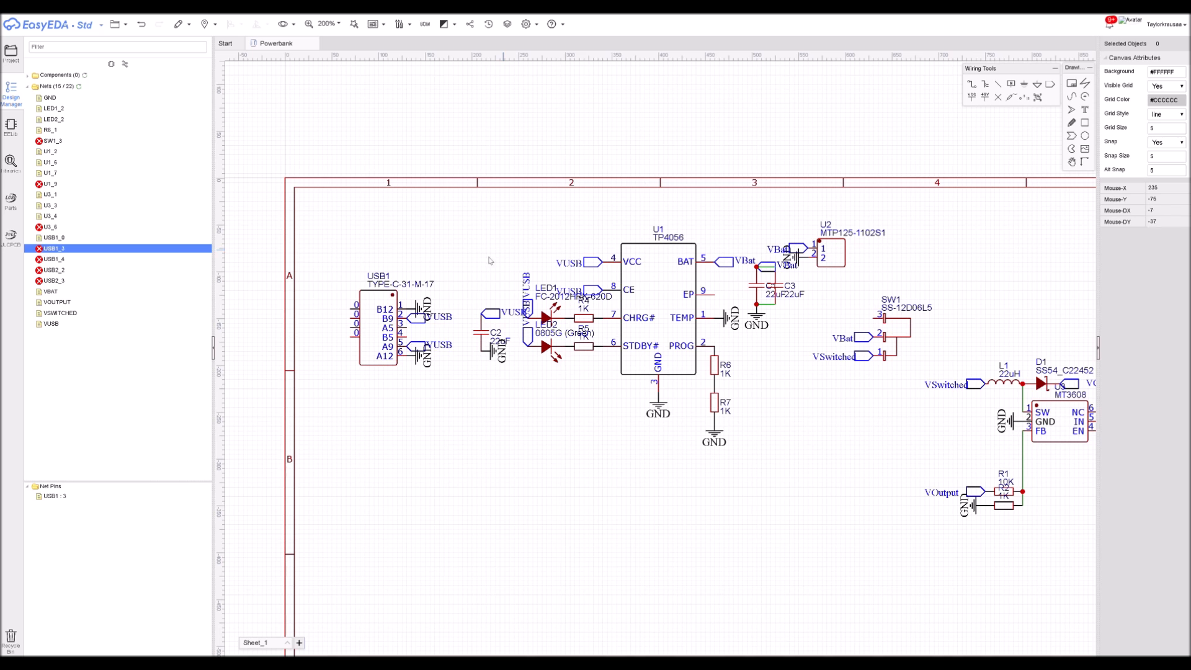
{"action": "scroll", "coordinate": [341, 321], "scroll_direction": "up", "scroll_amount": 3}
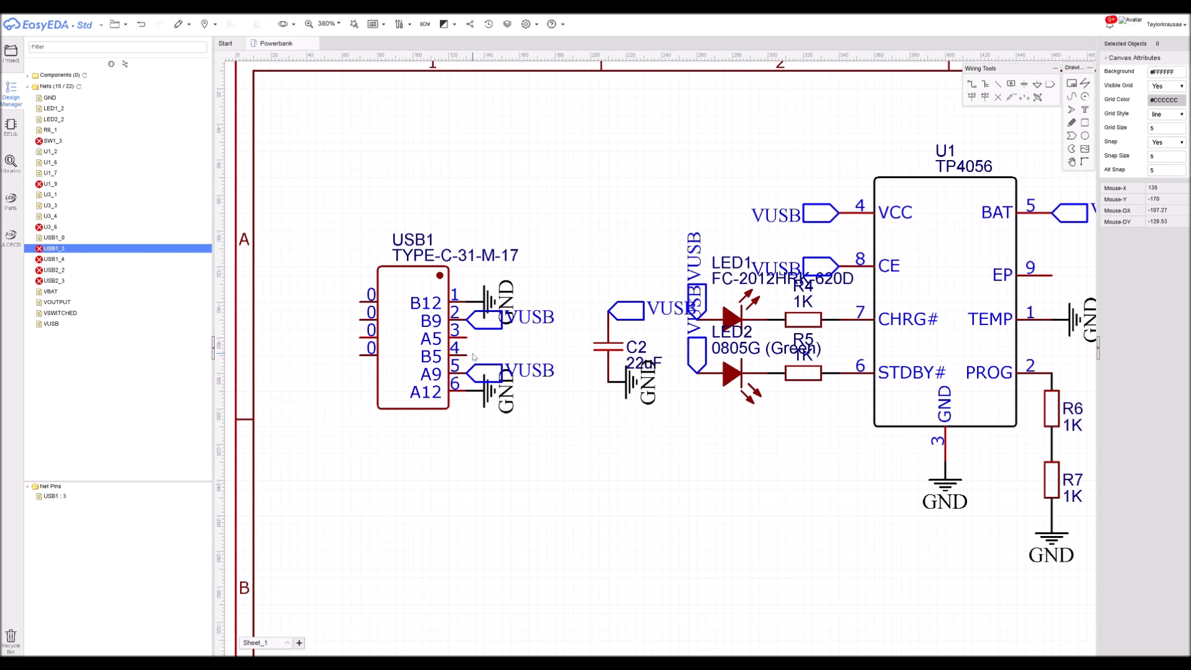
Move the stray U4 label outside the sheet border closer to connector USB2 and save the schematic
{"action": "scroll", "coordinate": [476, 354], "scroll_direction": "down", "scroll_amount": 7}
{"action": "right_click_drag", "start_coordinate": [701, 441], "coordinate": [774, 359]}
{"action": "scroll", "coordinate": [840, 369], "scroll_direction": "up", "scroll_amount": 7}
{"action": "scroll", "coordinate": [538, 434], "scroll_direction": "down", "scroll_amount": 3}
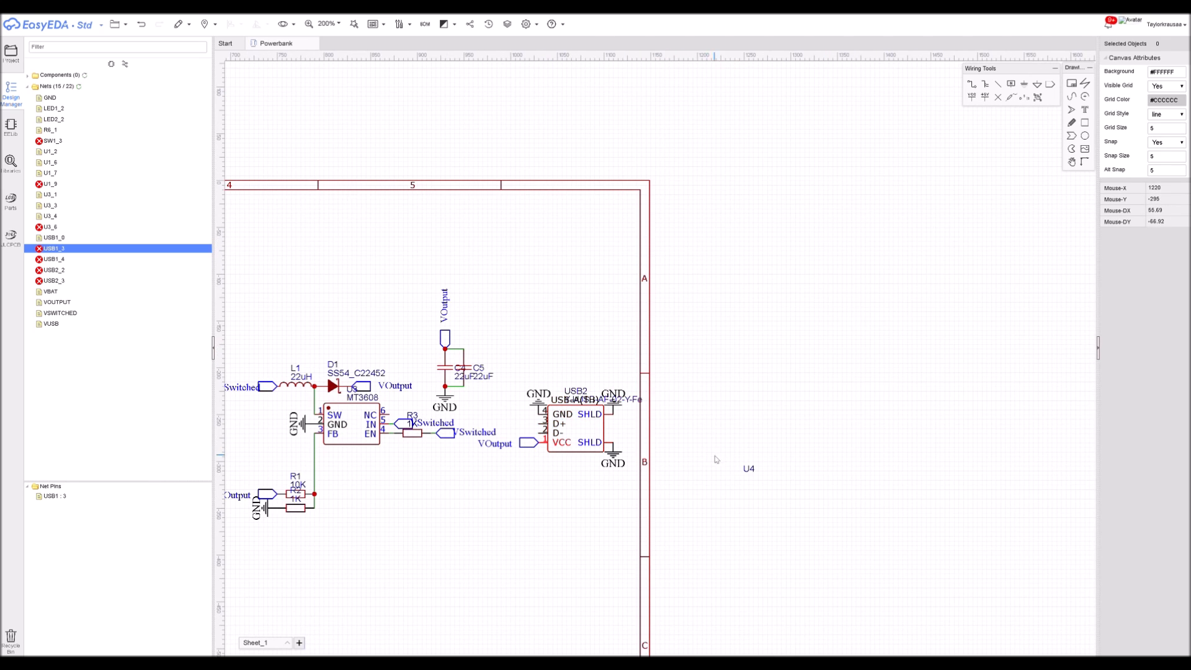
{"action": "left_click", "coordinate": [749, 470]}
{"action": "left_click_drag", "start_coordinate": [750, 471], "coordinate": [704, 374]}
{"action": "right_click_drag", "start_coordinate": [736, 431], "coordinate": [817, 430]}
{"action": "scroll", "coordinate": [986, 459], "scroll_direction": "down", "scroll_amount": 4}
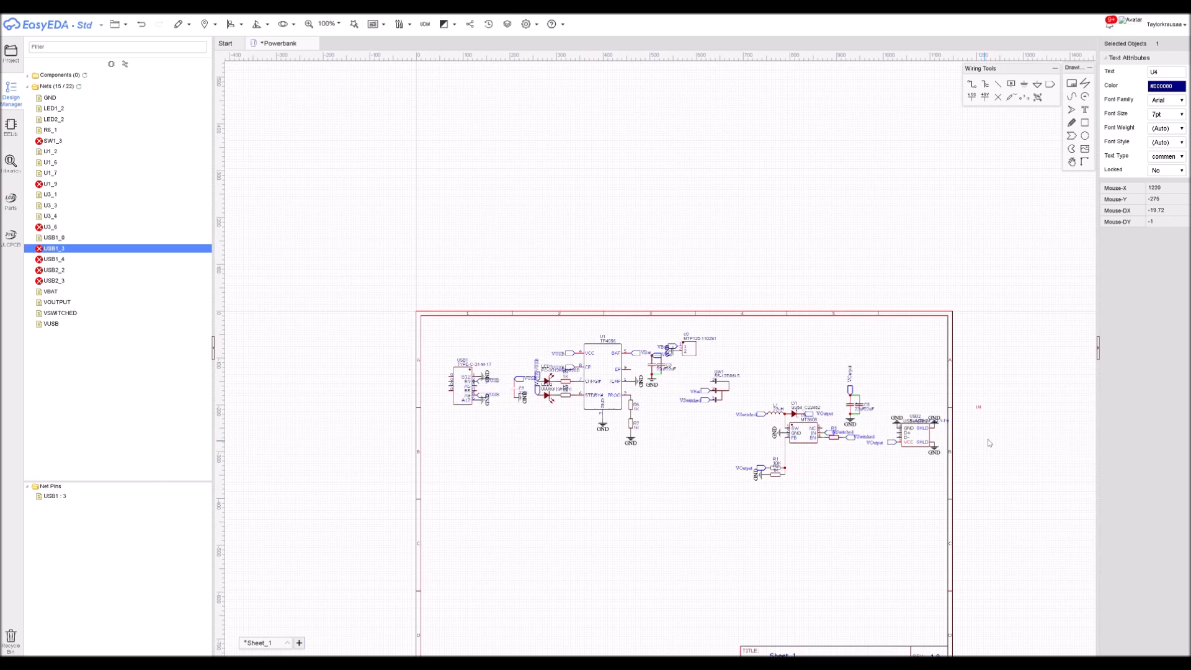
{"action": "scroll", "coordinate": [979, 439], "scroll_direction": "up", "scroll_amount": 4}
{"action": "left_click_drag", "start_coordinate": [971, 380], "coordinate": [1003, 372]}
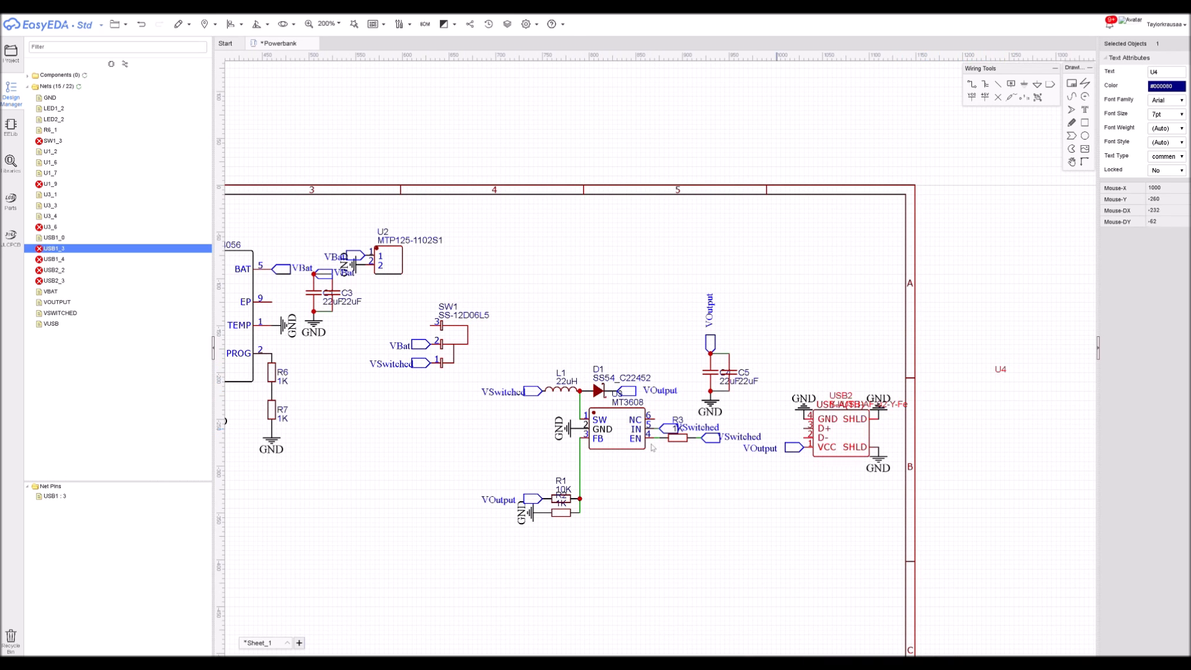
{"action": "right_click_drag", "start_coordinate": [414, 435], "coordinate": [674, 428]}
{"action": "scroll", "coordinate": [667, 422], "scroll_direction": "down", "scroll_amount": 3}
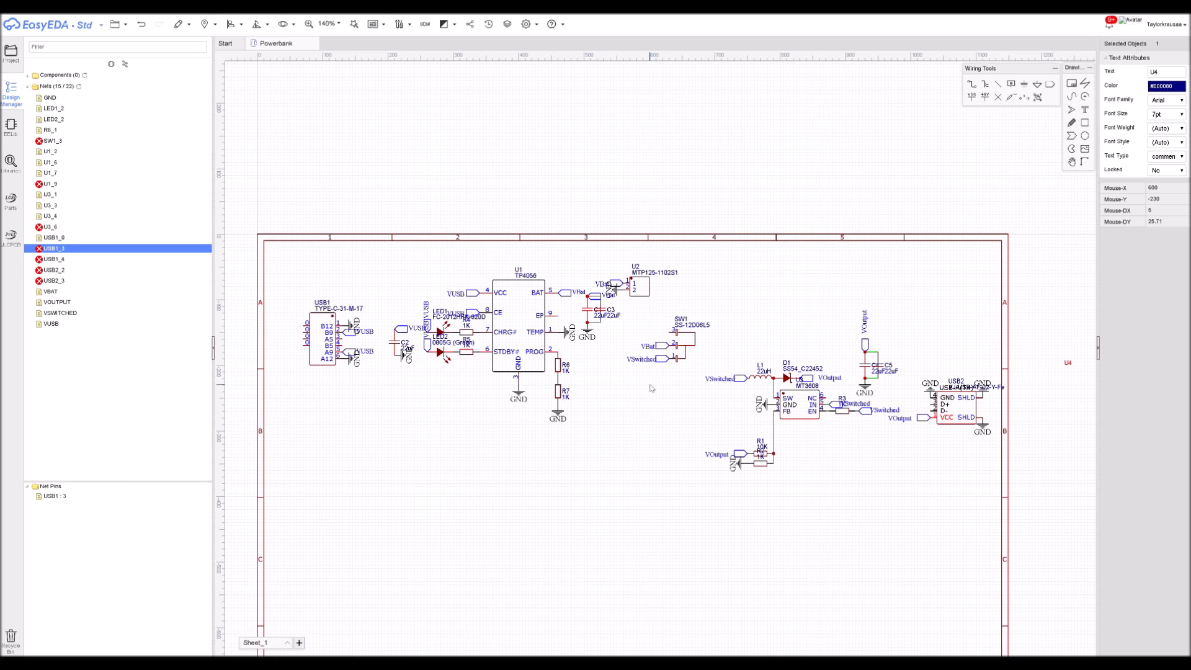
Examine charger U1 and its indicator branches with LED1, LED2, R4 and R5 at the CHRG# and STDBY# pins
{"action": "left_click", "coordinate": [374, 25]}
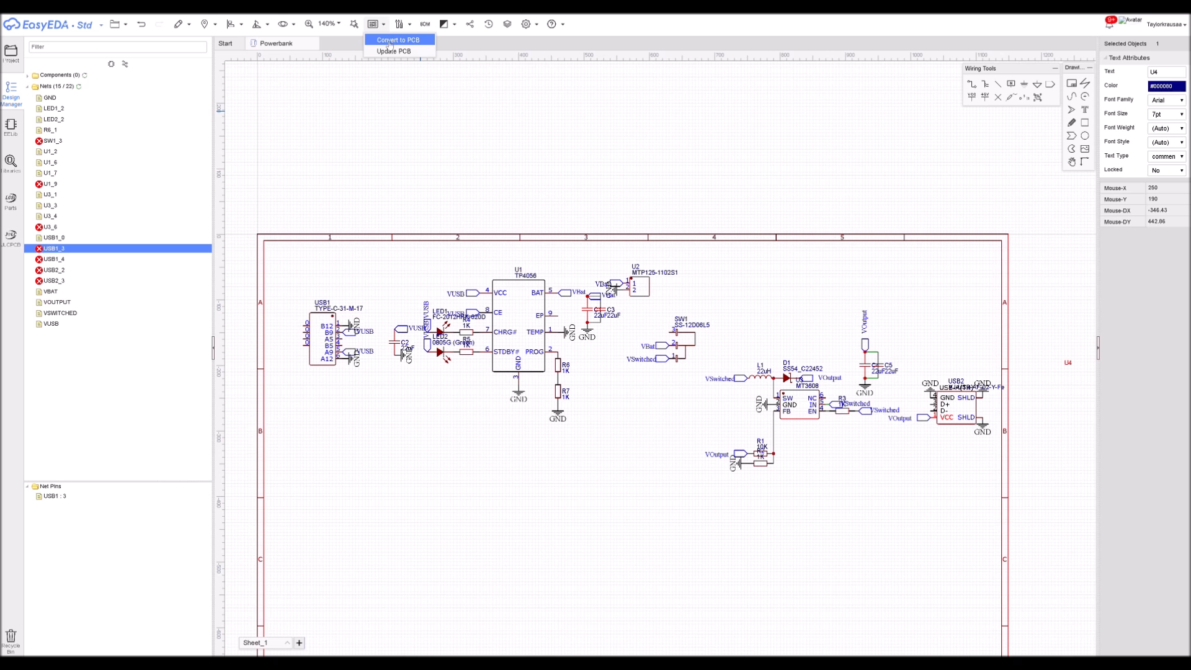
{"action": "right_click_drag", "start_coordinate": [587, 162], "coordinate": [595, 141]}
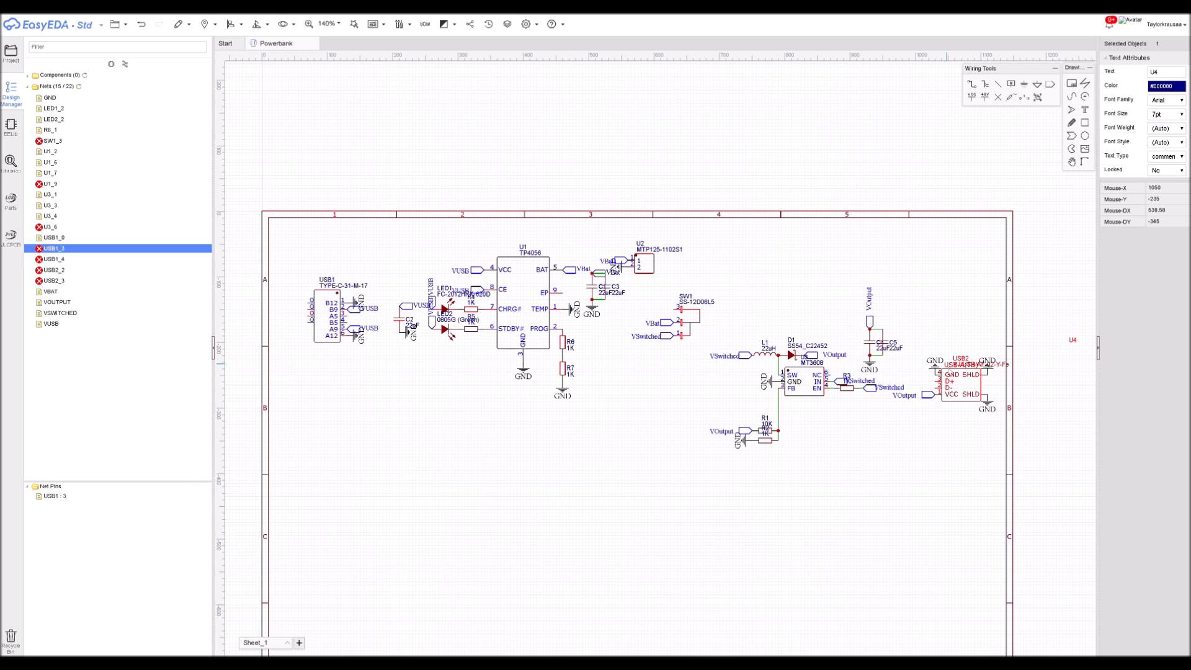
{"action": "scroll", "coordinate": [943, 354], "scroll_direction": "up", "scroll_amount": 3}
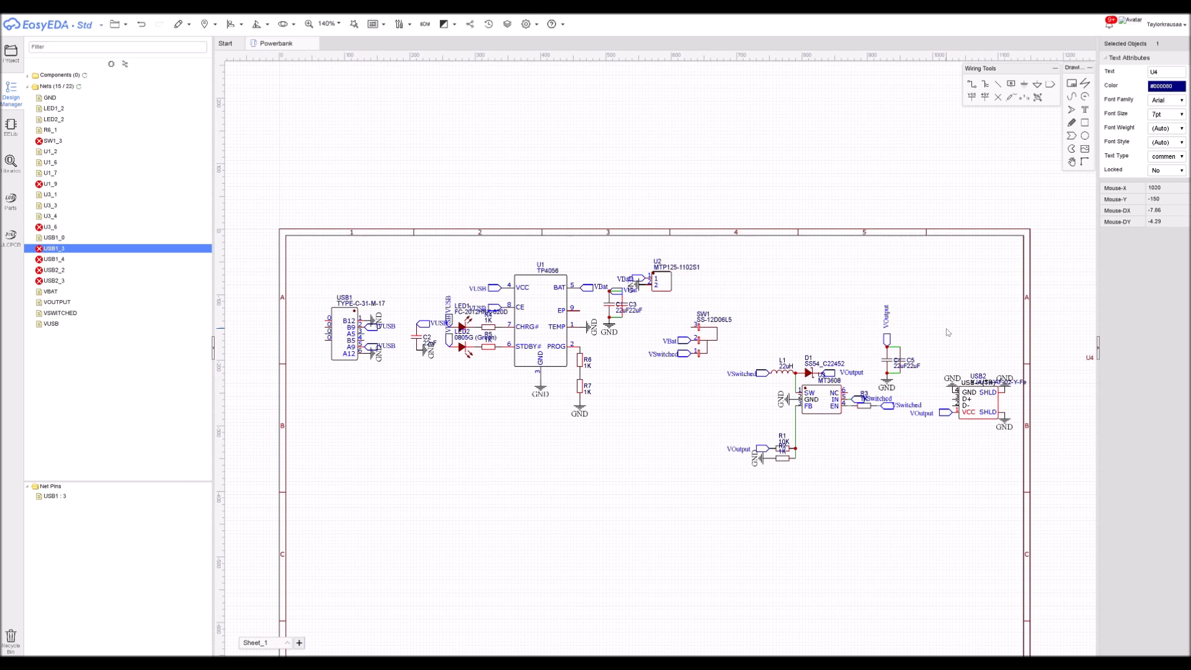
{"action": "scroll", "coordinate": [543, 317], "scroll_direction": "up", "scroll_amount": 3}
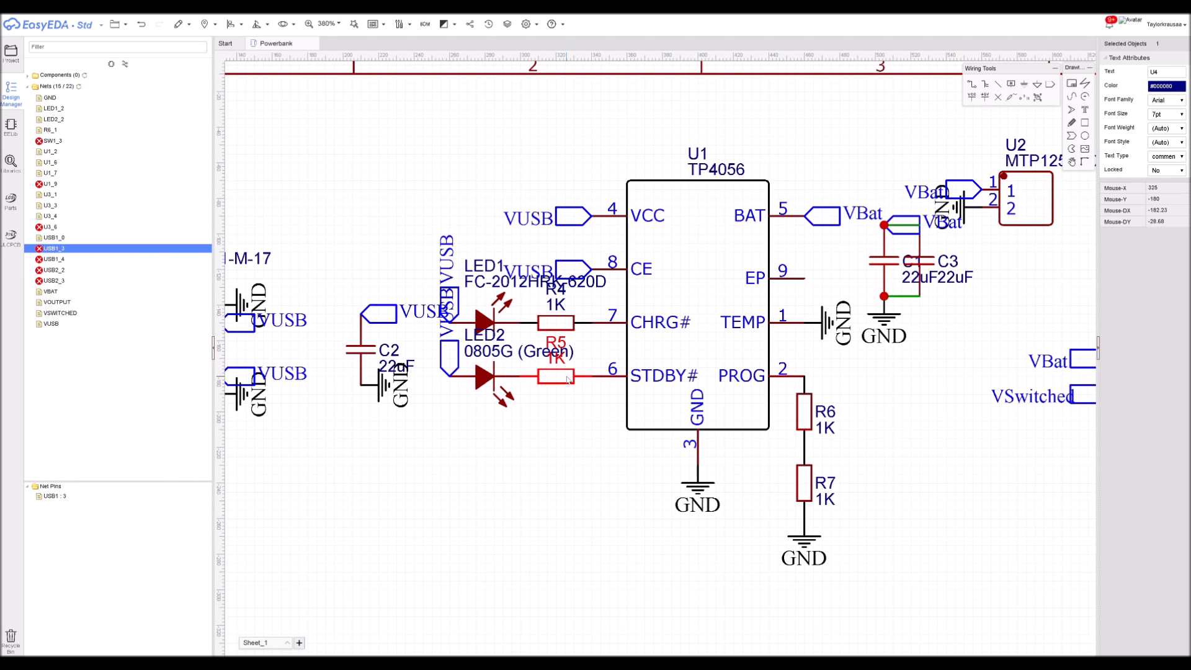
{"action": "left_click", "coordinate": [649, 377]}
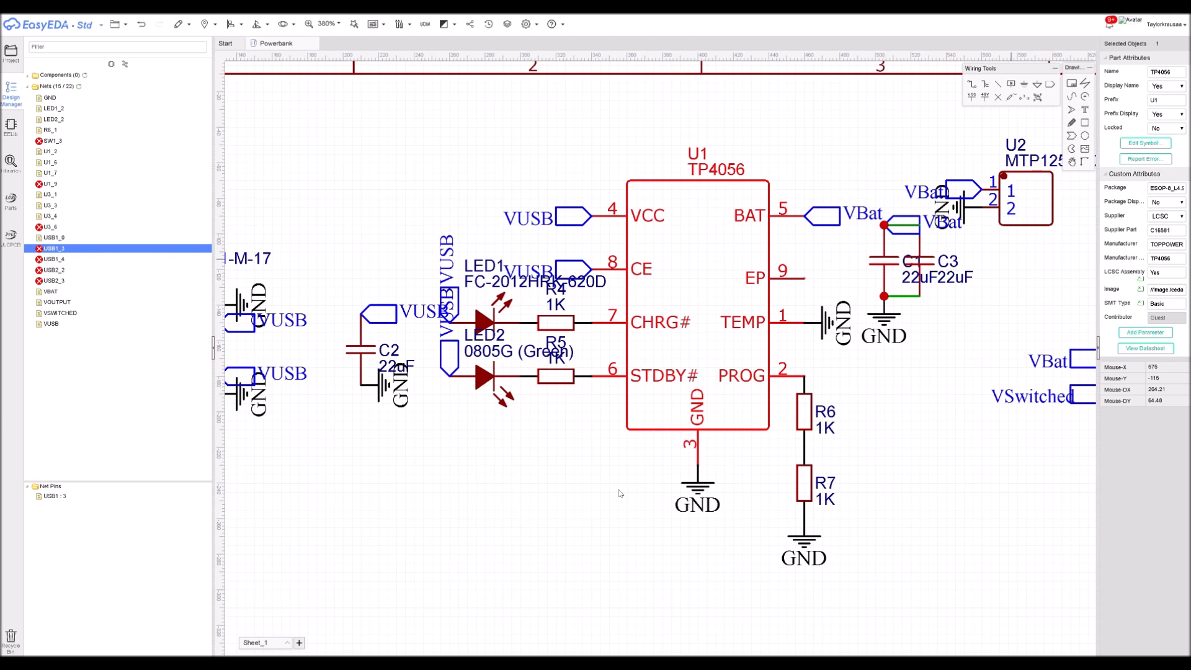
{"action": "left_click", "coordinate": [316, 375]}
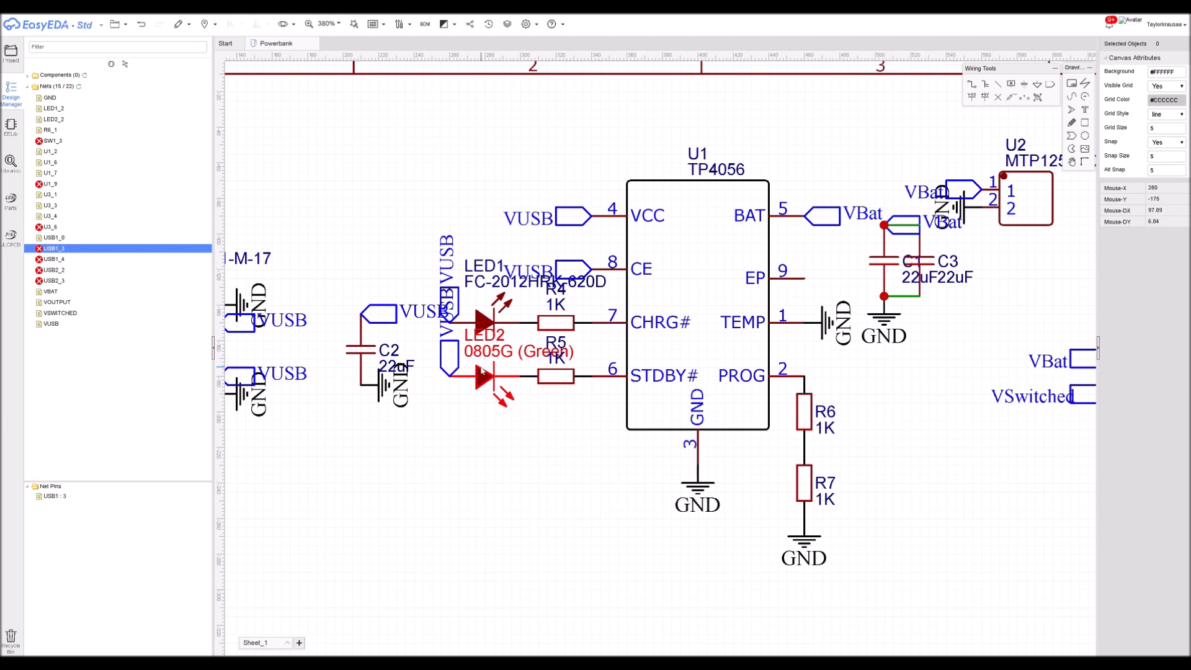
{"action": "left_click", "coordinate": [487, 319]}
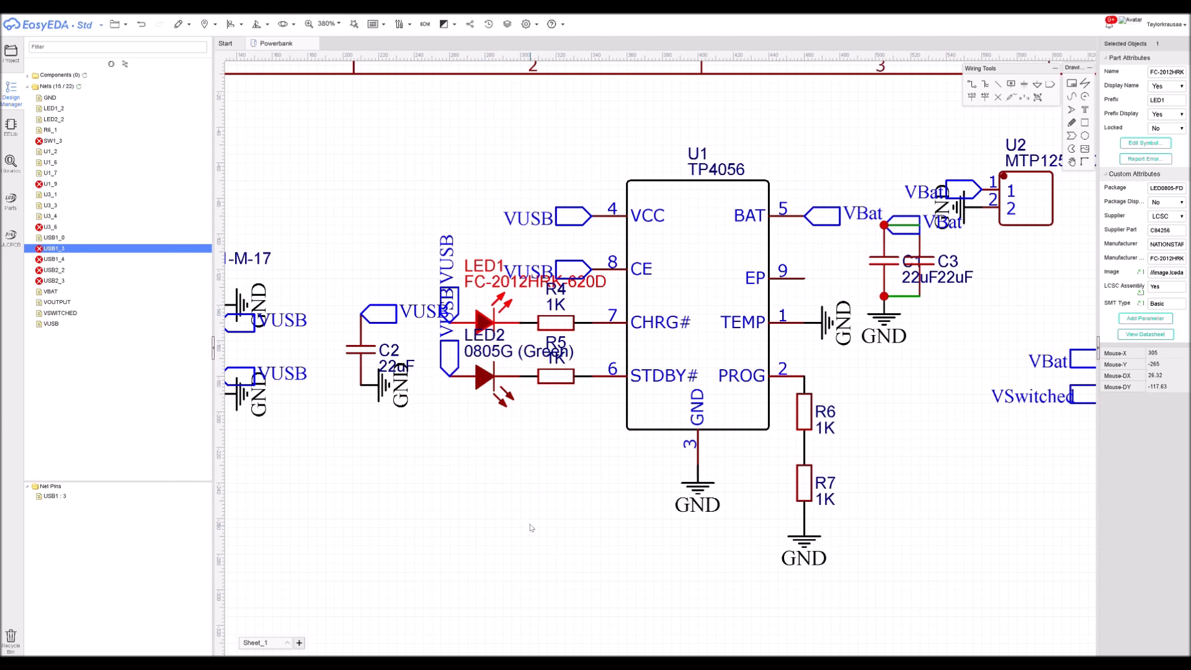
{"action": "scroll", "coordinate": [532, 528], "scroll_direction": "down", "scroll_amount": 4}
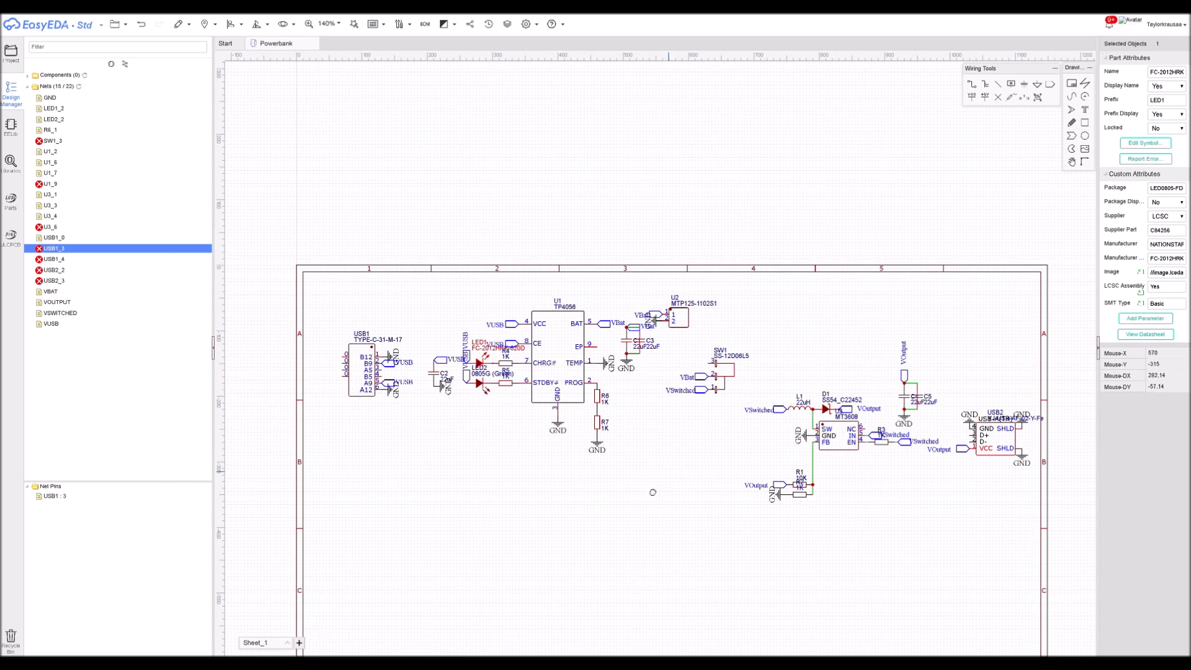
Convert the Powerbank schematic to a new PCB, continuing without checking the unfinished nets
{"action": "right_click_drag", "start_coordinate": [652, 492], "coordinate": [638, 491]}
{"action": "left_click", "coordinate": [629, 446]}
{"action": "right_click_drag", "start_coordinate": [632, 442], "coordinate": [616, 444]}
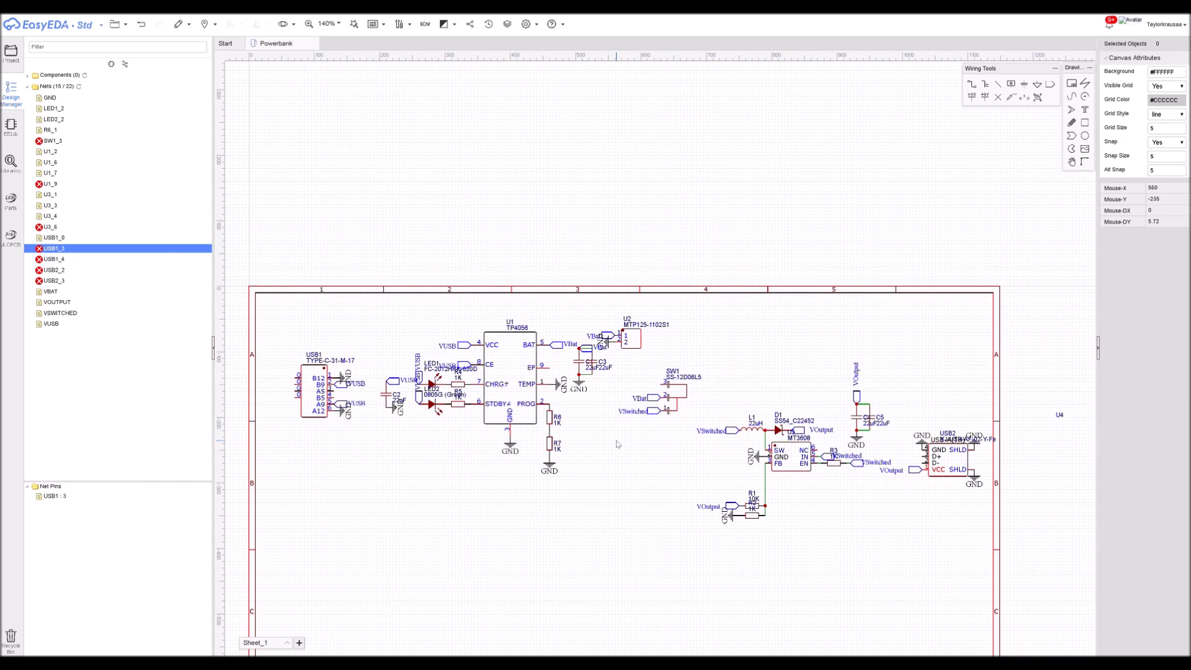
{"action": "right_click_drag", "start_coordinate": [619, 492], "coordinate": [637, 409]}
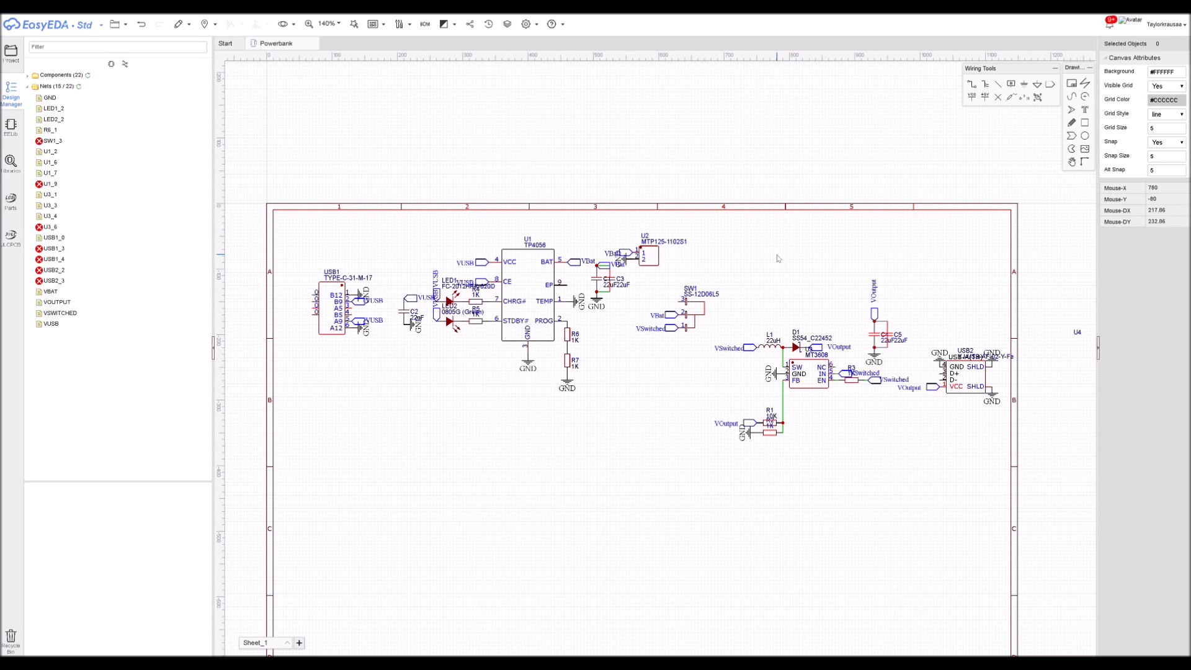
{"action": "mouse_move", "coordinate": [779, 258]}
{"action": "right_mouse_down"}
{"action": "mouse_move", "coordinate": [767, 258]}
{"action": "mouse_move", "coordinate": [783, 260]}
{"action": "right_mouse_up"}
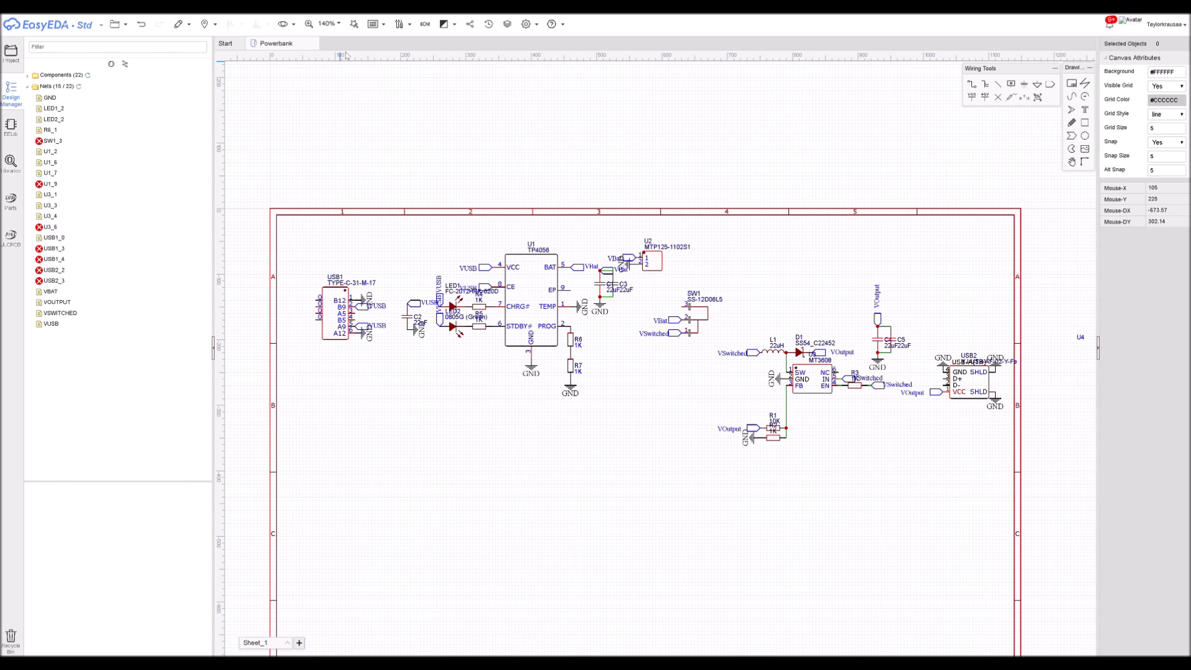
{"action": "left_click", "coordinate": [394, 40]}
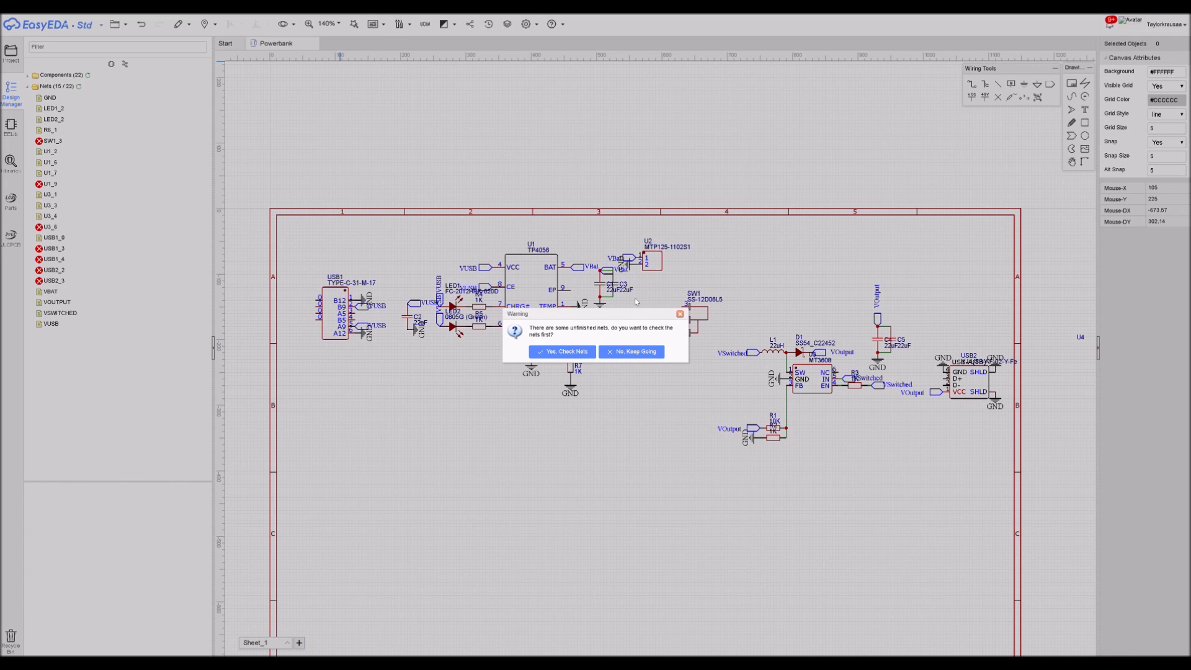
{"action": "left_click", "coordinate": [643, 355]}
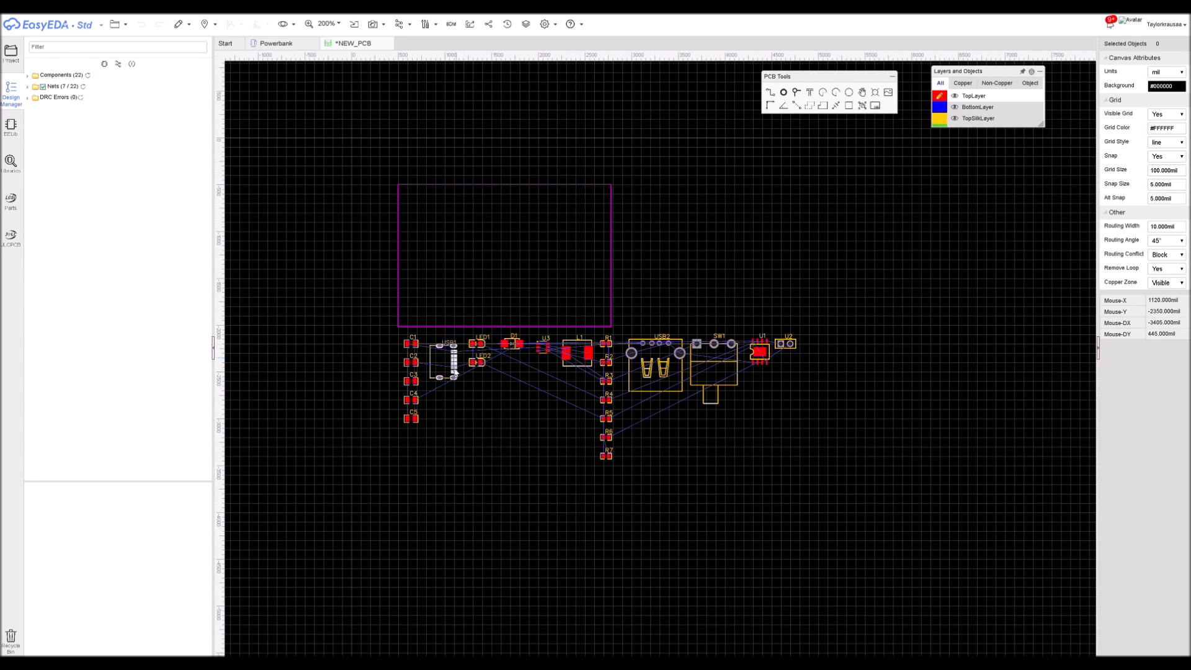
Place connector USB1 in the upper-left corner of the board outline and inspect capacitor C2's pads
{"action": "scroll", "coordinate": [456, 397], "scroll_direction": "up", "scroll_amount": 3}
{"action": "left_click_drag", "start_coordinate": [444, 342], "coordinate": [388, 135]}
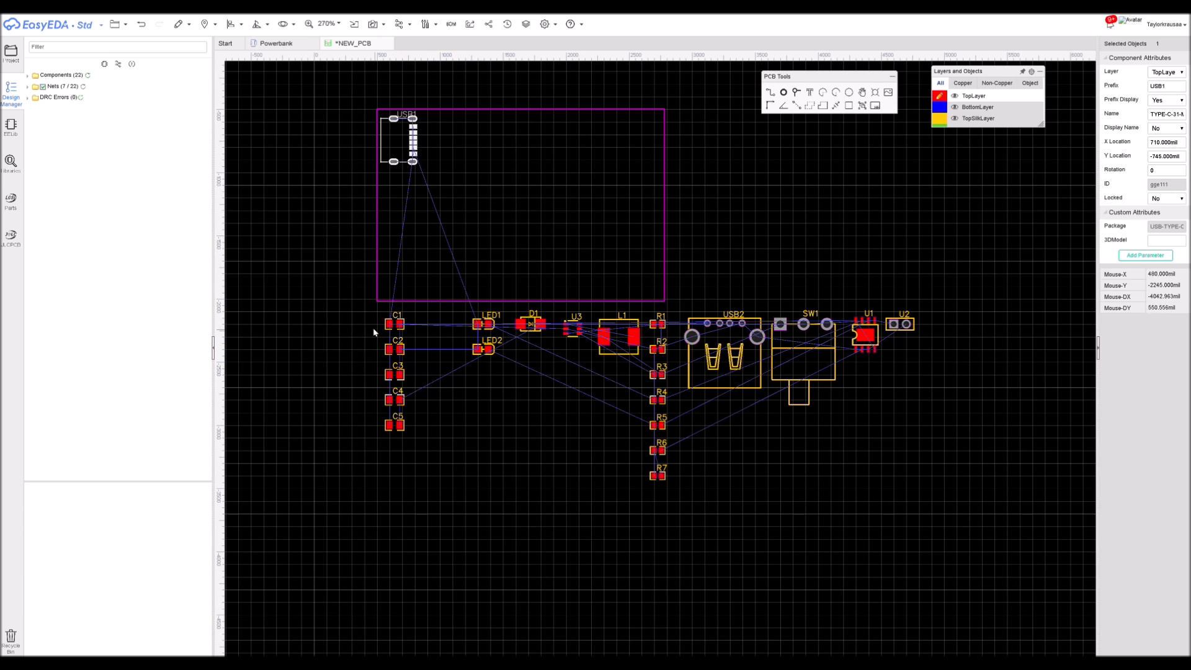
{"action": "left_click", "coordinate": [396, 349]}
{"action": "scroll", "coordinate": [389, 349], "scroll_direction": "up", "scroll_amount": 8}
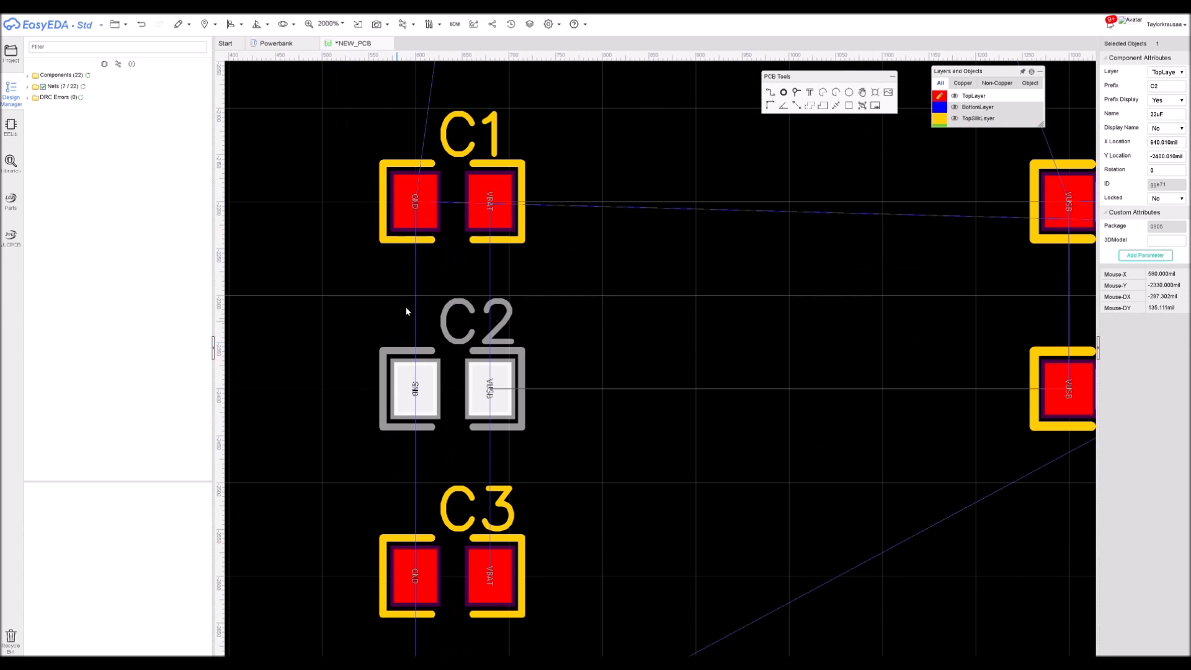
{"action": "scroll", "coordinate": [451, 275], "scroll_direction": "down", "scroll_amount": 8}
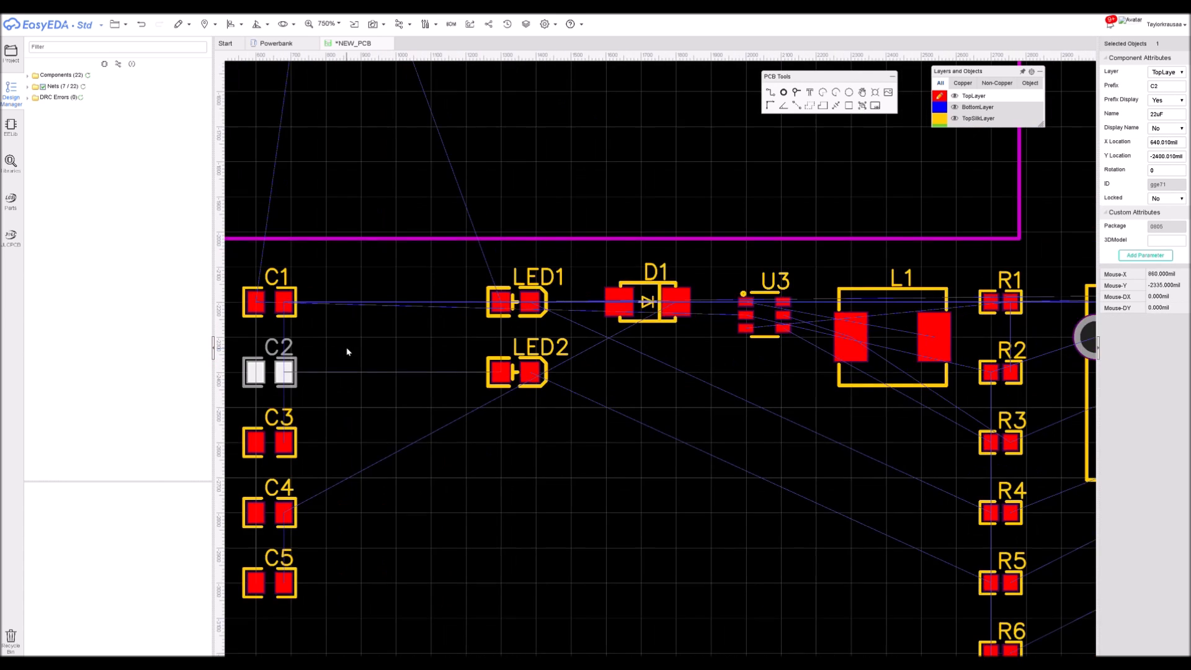
Move connector USB2 into the board outline directly below USB1 and rotate it to 270°
{"action": "left_click_drag", "start_coordinate": [570, 365], "coordinate": [343, 253]}
{"action": "key", "text": "space"}
{"action": "key", "text": "space"}
{"action": "key", "text": "space"}
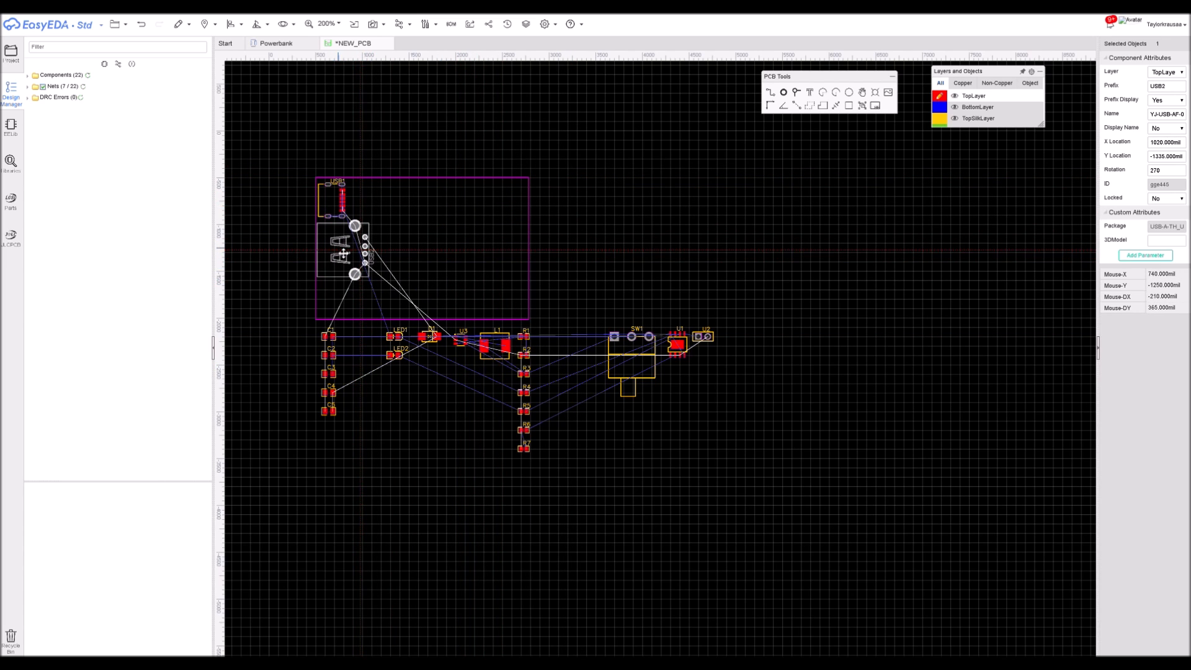
Place switch SW1, rotated to 270°, directly below USB1 on the board's left edge and reposition USB2 beneath the switch
{"action": "left_click_drag", "start_coordinate": [640, 357], "coordinate": [338, 320]}
{"action": "scroll", "coordinate": [336, 319], "scroll_direction": "up", "scroll_amount": 6}
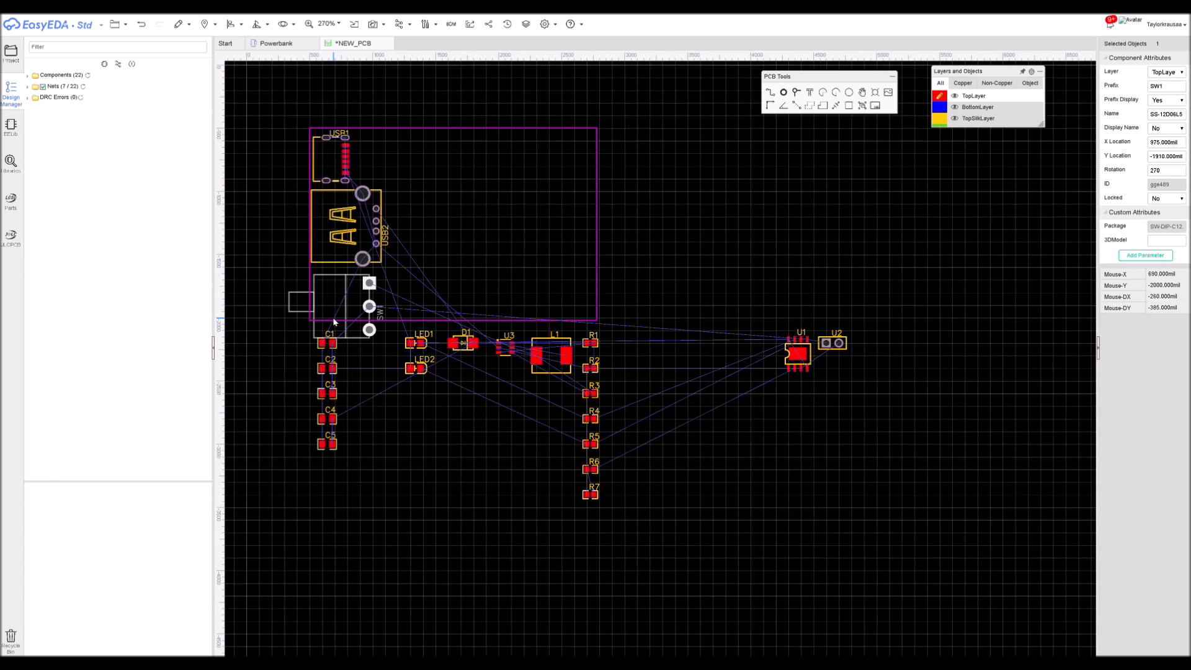
{"action": "left_click_drag", "start_coordinate": [395, 200], "coordinate": [571, 237]}
{"action": "left_click_drag", "start_coordinate": [355, 310], "coordinate": [350, 169]}
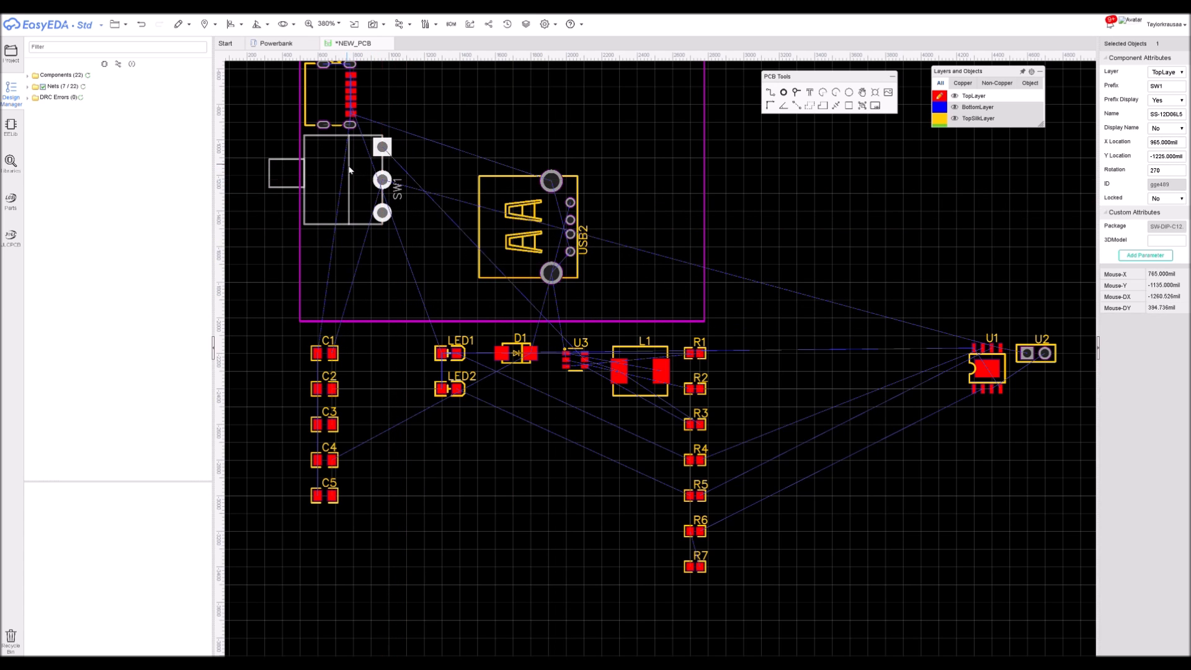
{"action": "left_click_drag", "start_coordinate": [493, 236], "coordinate": [317, 294]}
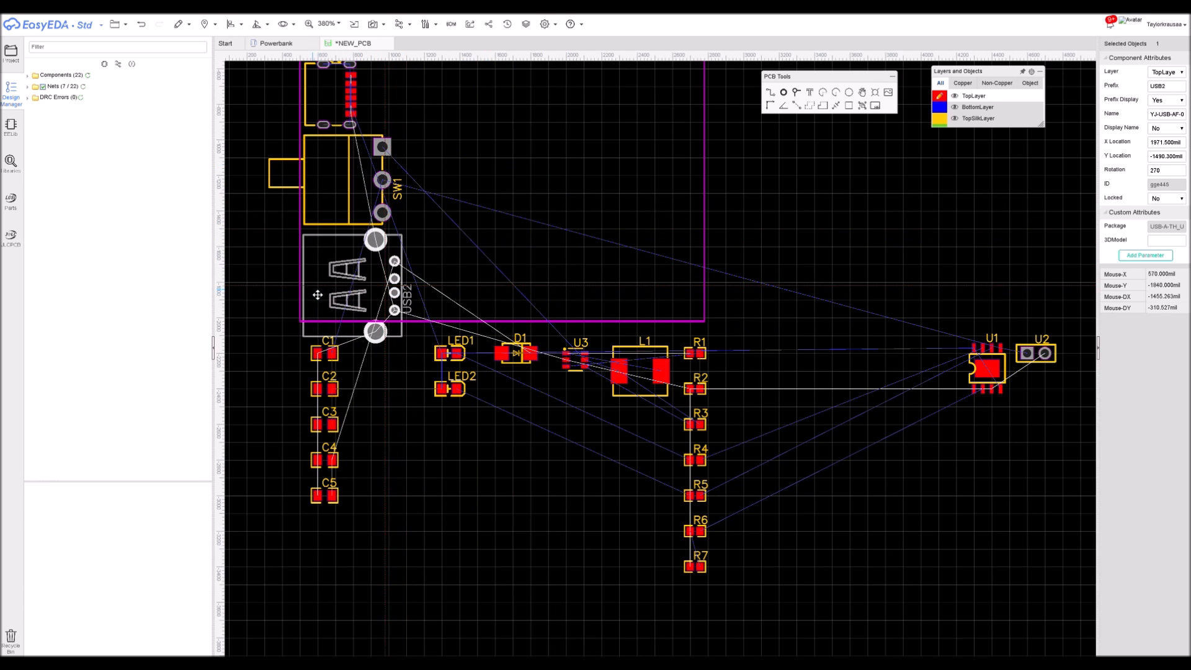
Extend the board outline downward by moving its two lower corners until it encloses USB2
{"action": "left_click", "coordinate": [306, 321]}
{"action": "scroll", "coordinate": [289, 325], "scroll_direction": "up", "scroll_amount": 7}
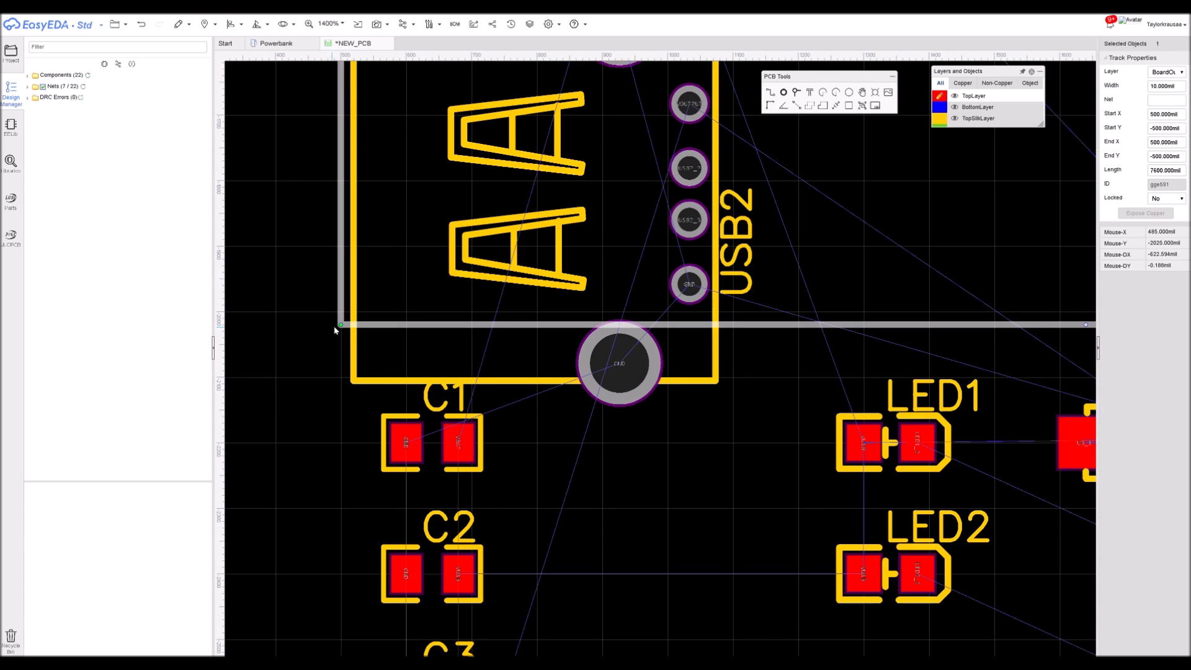
{"action": "left_click_drag", "start_coordinate": [343, 327], "coordinate": [345, 441]}
{"action": "scroll", "coordinate": [346, 437], "scroll_direction": "down", "scroll_amount": 2}
{"action": "scroll", "coordinate": [345, 441], "scroll_direction": "down", "scroll_amount": 4}
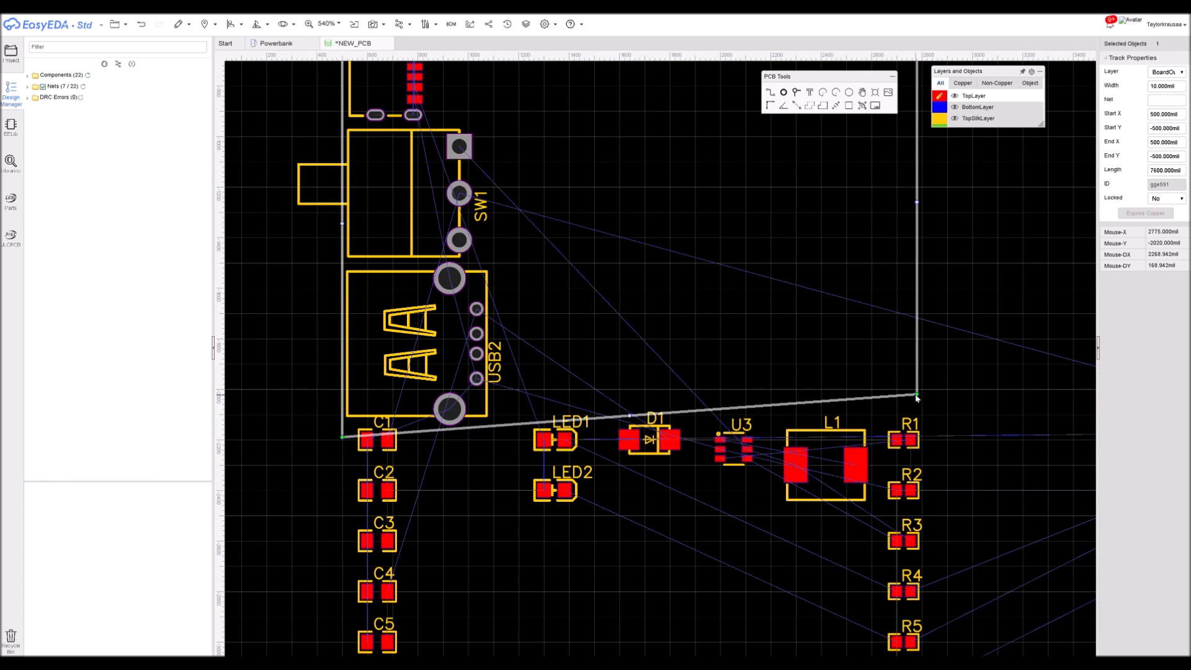
{"action": "left_click_drag", "start_coordinate": [917, 397], "coordinate": [923, 441]}
{"action": "scroll", "coordinate": [921, 440], "scroll_direction": "down", "scroll_amount": 8}
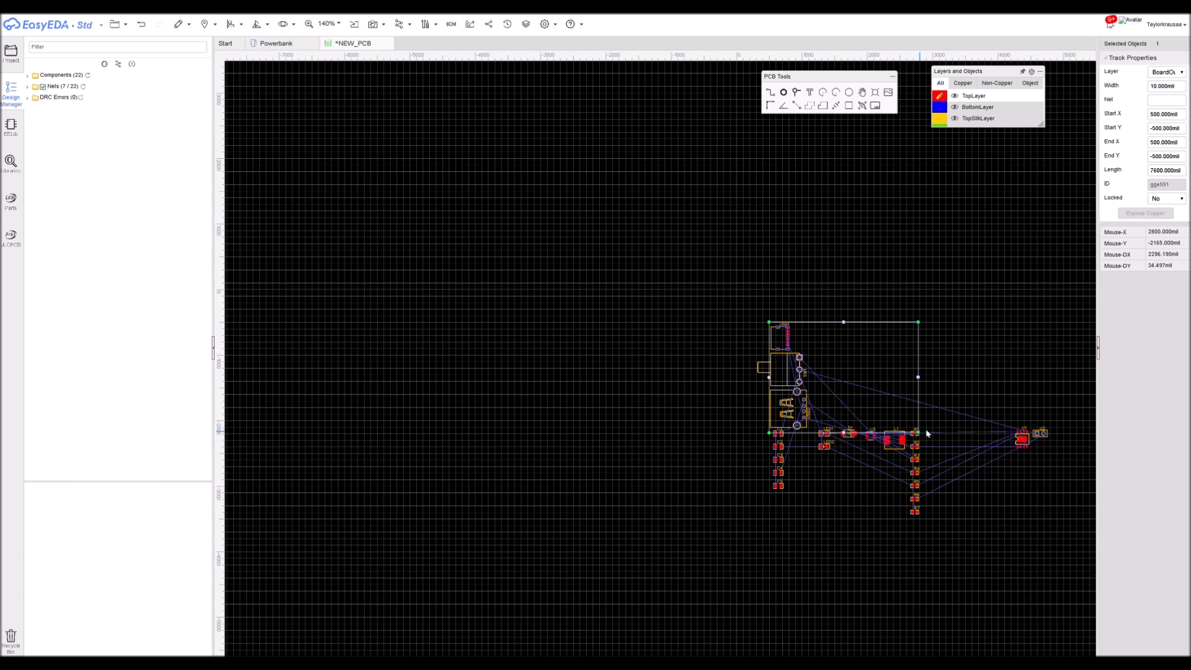
Move charger chip U1 into the board beside USB1, at about X 1200 mil and Y -735 mil, and rotate it to 90°
{"action": "scroll", "coordinate": [832, 450], "scroll_direction": "up", "scroll_amount": 7}
{"action": "scroll", "coordinate": [868, 456], "scroll_direction": "down", "scroll_amount": 1}
{"action": "scroll", "coordinate": [943, 468], "scroll_direction": "down", "scroll_amount": 3}
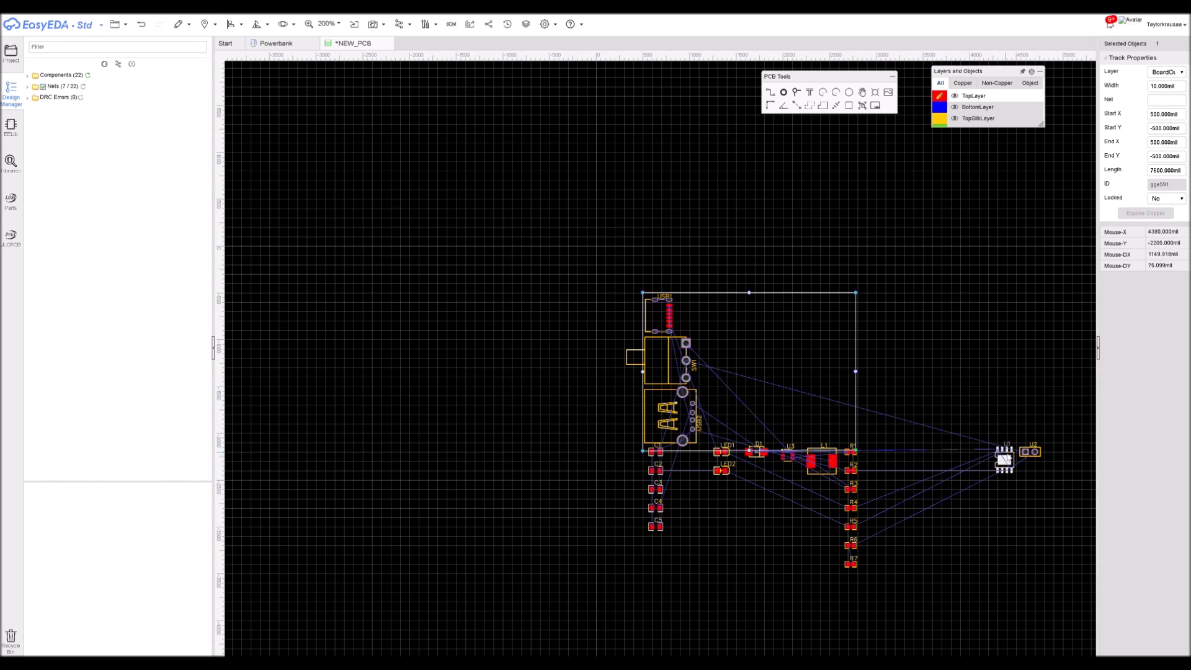
{"action": "left_click_drag", "start_coordinate": [1009, 458], "coordinate": [731, 255]}
{"action": "scroll", "coordinate": [701, 338], "scroll_direction": "up", "scroll_amount": 6}
{"action": "key", "text": "space"}
{"action": "scroll", "coordinate": [766, 261], "scroll_direction": "down", "scroll_amount": 5}
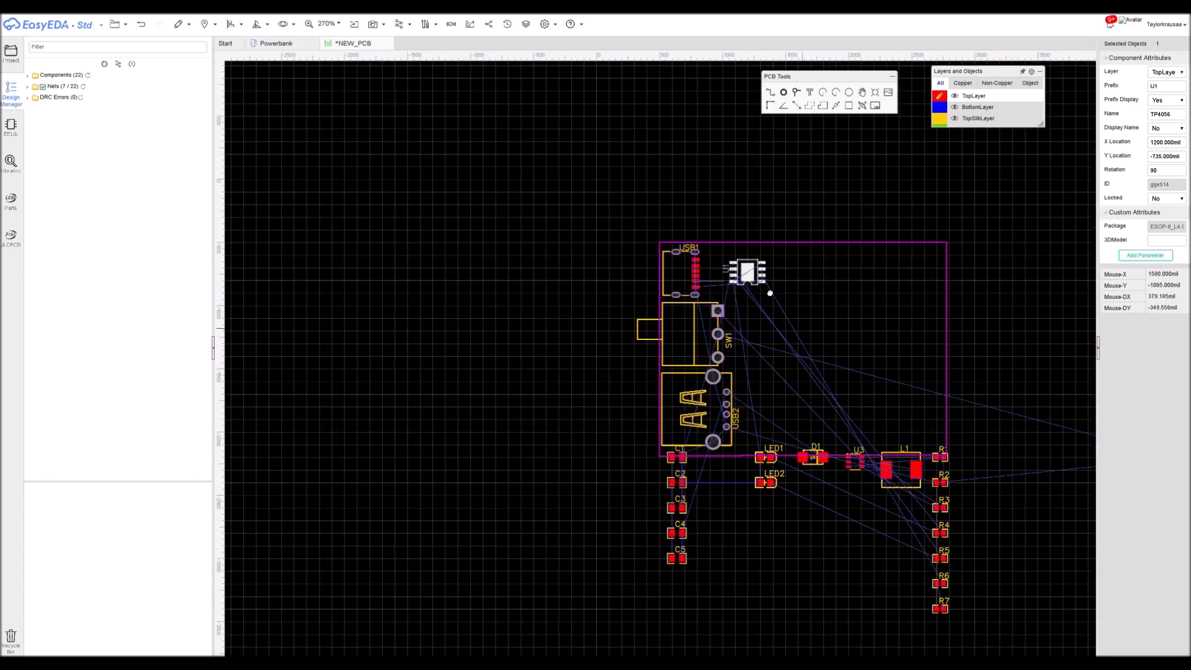
Move capacitor C1 down against C2, and C5 up against C4, so that each pair sits close together
{"action": "scroll", "coordinate": [618, 356], "scroll_direction": "up", "scroll_amount": 7}
{"action": "left_click_drag", "start_coordinate": [632, 302], "coordinate": [638, 338]}
{"action": "right_click_drag", "start_coordinate": [749, 463], "coordinate": [715, 285]}
{"action": "scroll", "coordinate": [603, 408], "scroll_direction": "up", "scroll_amount": 5}
{"action": "left_click_drag", "start_coordinate": [603, 580], "coordinate": [603, 446]}
{"action": "scroll", "coordinate": [692, 362], "scroll_direction": "down", "scroll_amount": 3}
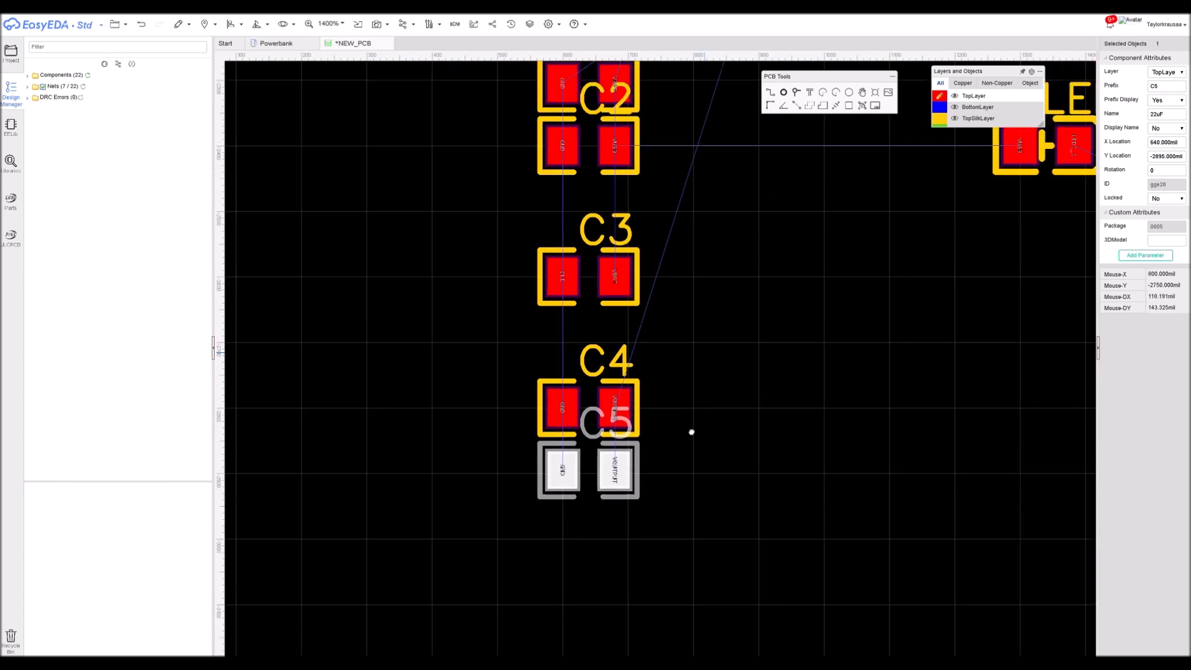
{"action": "right_click_drag", "start_coordinate": [702, 362], "coordinate": [652, 437]}
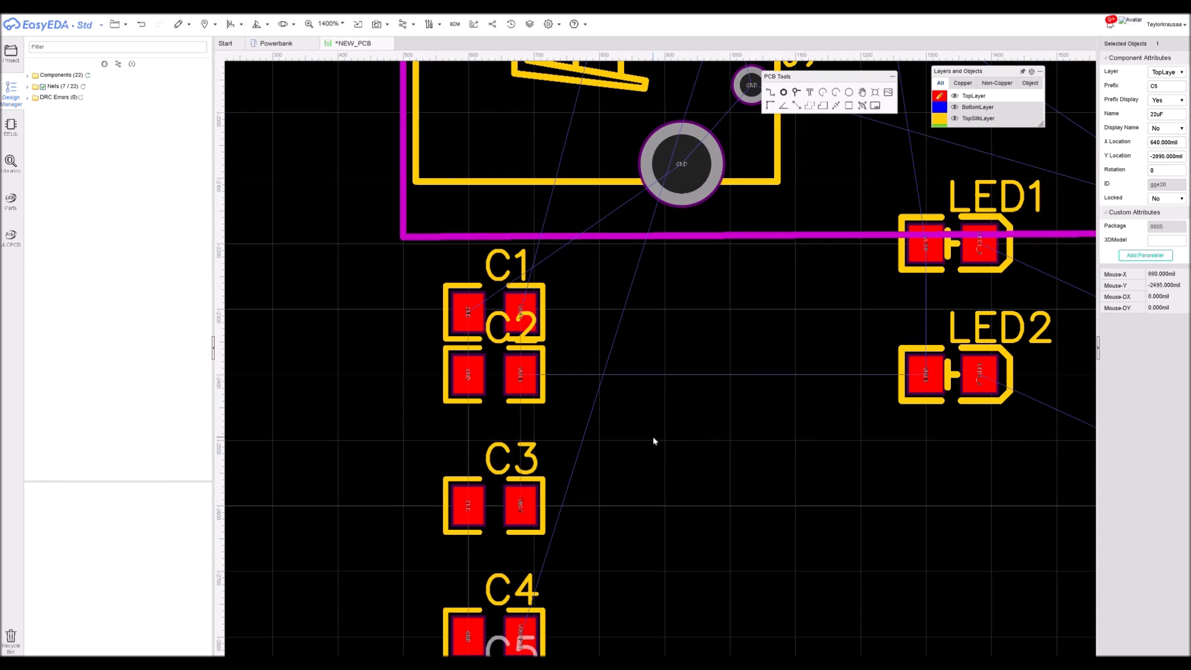
Set capacitor C2 aside and move C3 into its place directly below C1, at about X 640 mil and Y -2400 mil
{"action": "left_click_drag", "start_coordinate": [528, 502], "coordinate": [532, 477]}
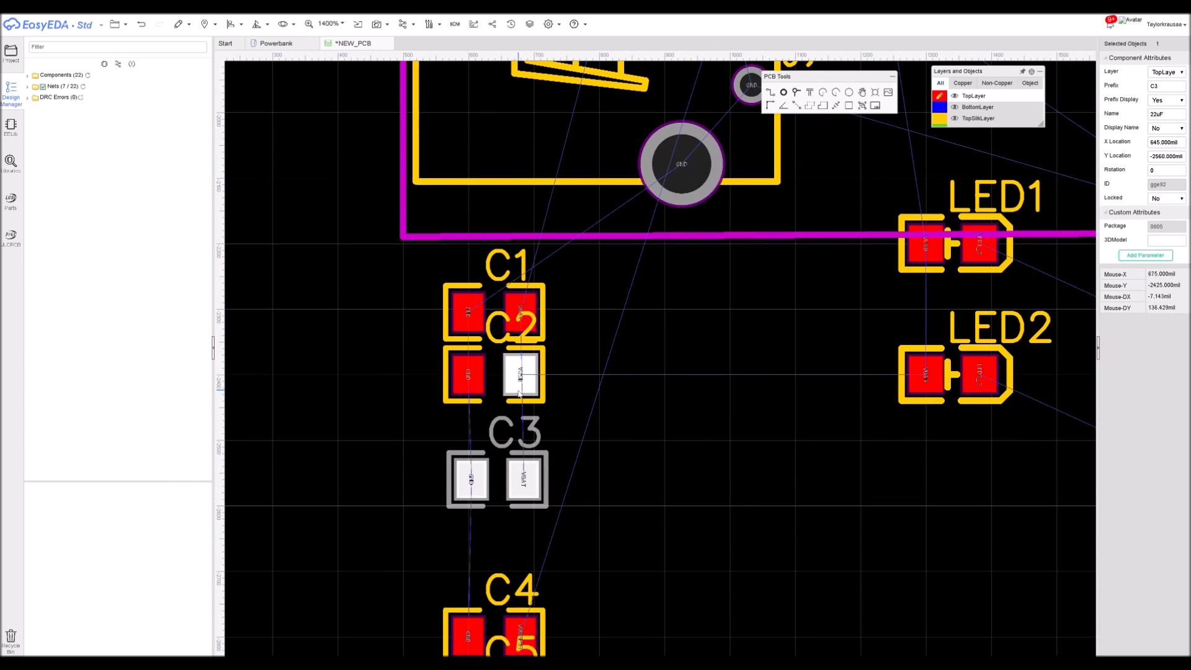
{"action": "left_click_drag", "start_coordinate": [521, 376], "coordinate": [743, 451]}
{"action": "left_click_drag", "start_coordinate": [500, 479], "coordinate": [500, 379]}
{"action": "scroll", "coordinate": [694, 419], "scroll_direction": "down", "scroll_amount": 3}
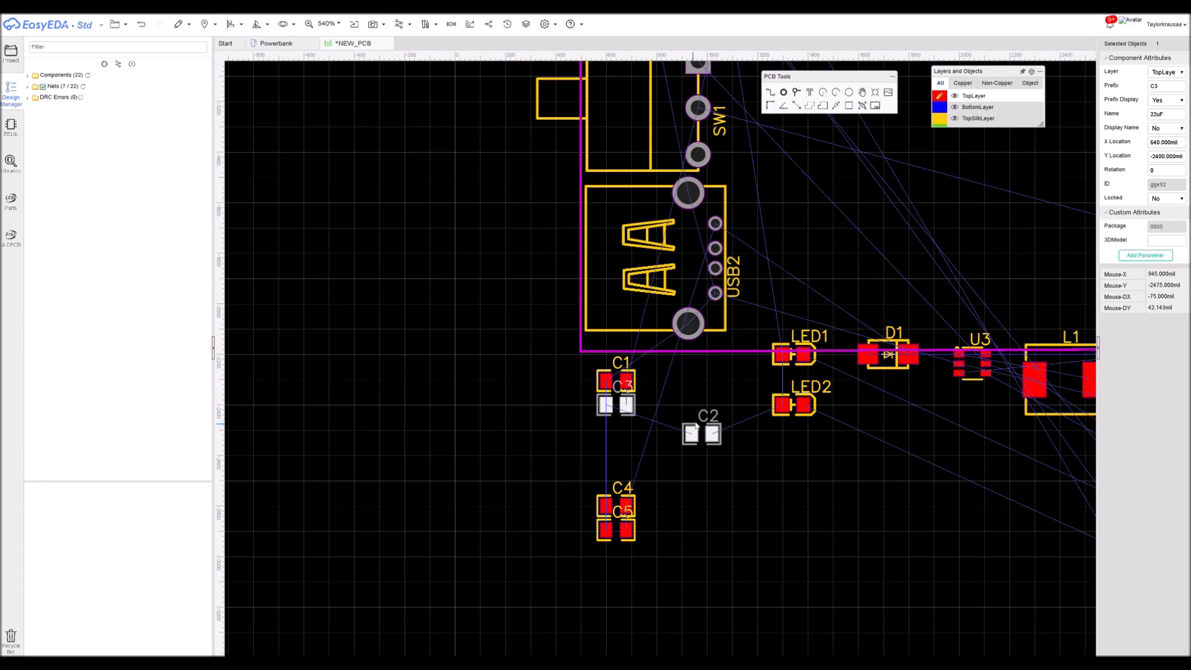
Move capacitor C2 between USB1 and U1, at about X 905 mil and Y -775 mil, and rotate it to 90°
{"action": "right_click_drag", "start_coordinate": [723, 401], "coordinate": [595, 492]}
{"action": "scroll", "coordinate": [588, 520], "scroll_direction": "up", "scroll_amount": 1}
{"action": "left_click", "coordinate": [587, 521]}
{"action": "scroll", "coordinate": [588, 521], "scroll_direction": "down", "scroll_amount": 3}
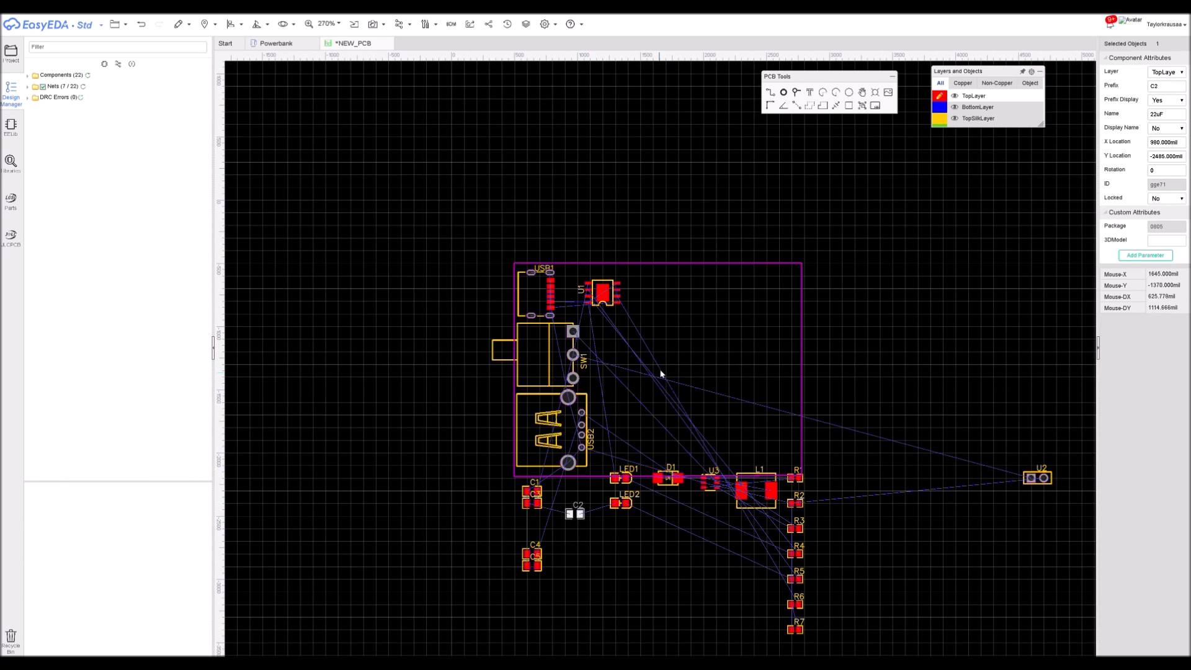
{"action": "left_click_drag", "start_coordinate": [576, 526], "coordinate": [560, 284]}
{"action": "key", "text": "space"}
{"action": "scroll", "coordinate": [557, 313], "scroll_direction": "up", "scroll_amount": 6}
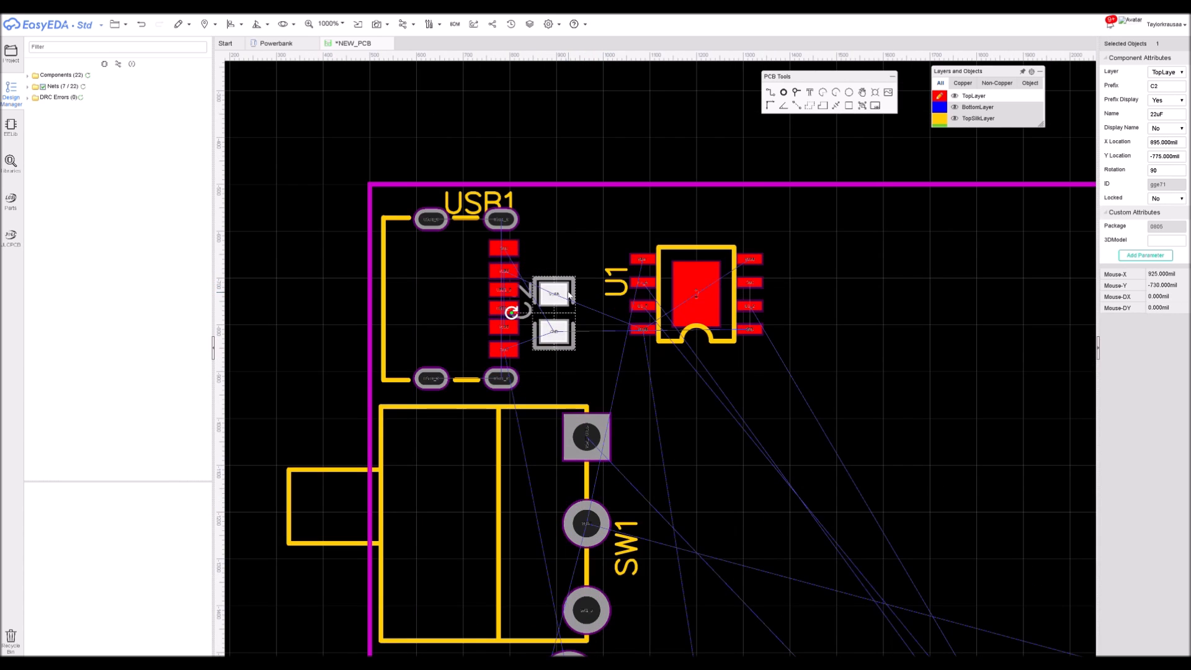
{"action": "key", "text": "space"}
{"action": "key", "text": "space"}
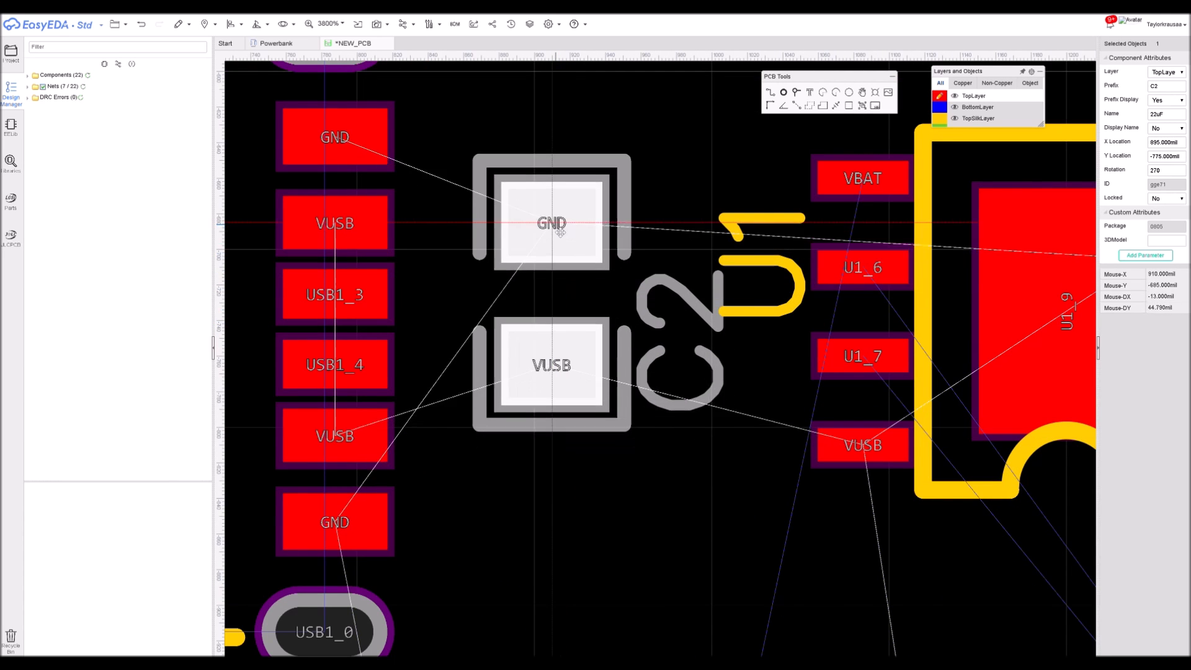
{"action": "key", "text": "space"}
{"action": "key", "text": "space"}
{"action": "mouse_move", "coordinate": [559, 304]}
{"action": "left_mouse_down"}
{"action": "mouse_move", "coordinate": [574, 307]}
{"action": "mouse_move", "coordinate": [565, 319]}
{"action": "left_mouse_up"}
{"action": "scroll", "coordinate": [587, 311], "scroll_direction": "down", "scroll_amount": 3}
Rotate charger chip U1 to 270° in place beside C2
{"action": "left_click", "coordinate": [710, 292]}
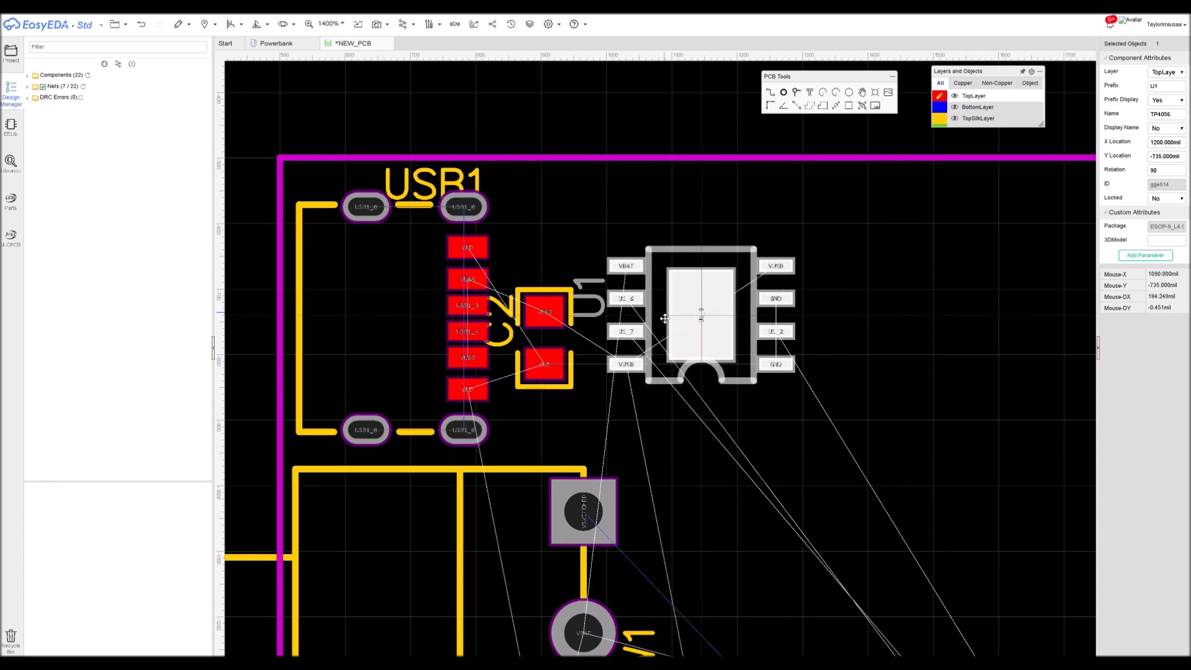
{"action": "key", "text": "space"}
{"action": "mouse_move", "coordinate": [711, 292]}
{"action": "left_mouse_down"}
{"action": "mouse_move", "coordinate": [733, 311]}
{"action": "mouse_move", "coordinate": [708, 313]}
{"action": "left_mouse_up"}
{"action": "key", "text": "space"}
Rotate C2 to 270° and move U1 closer to it, to about X 1145 mil and Y -740 mil
{"action": "left_click", "coordinate": [572, 360]}
{"action": "key", "text": "space"}
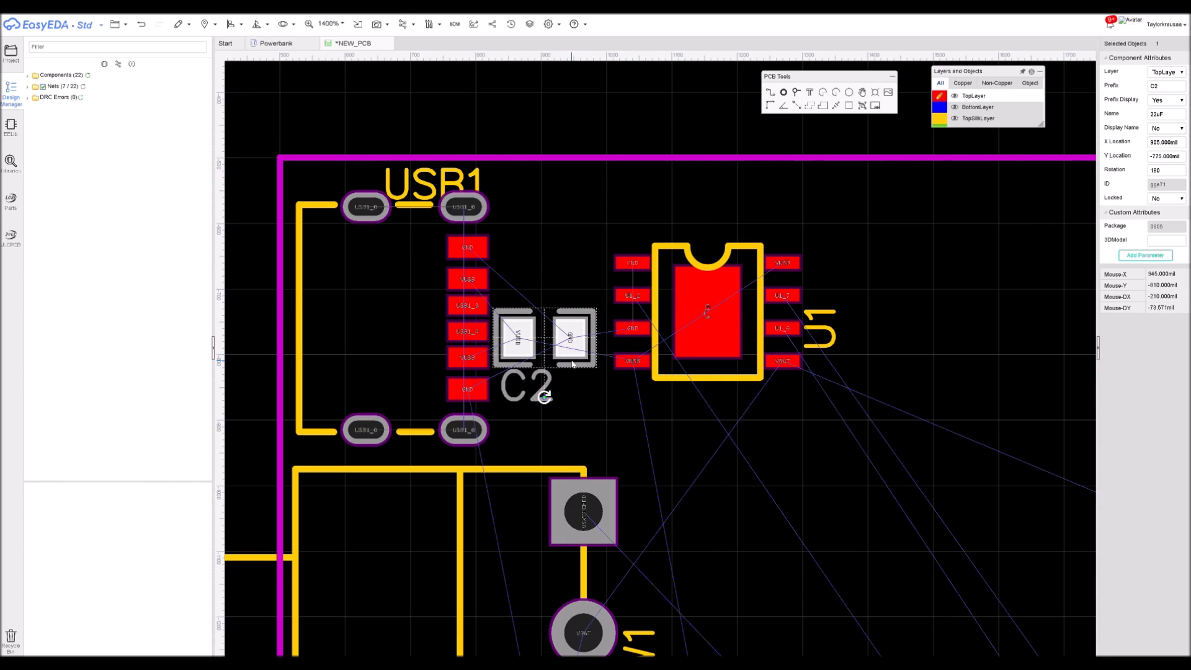
{"action": "key", "text": "space"}
{"action": "mouse_move", "coordinate": [546, 366]}
{"action": "left_mouse_down"}
{"action": "mouse_move", "coordinate": [559, 359]}
{"action": "mouse_move", "coordinate": [550, 365]}
{"action": "left_mouse_up"}
{"action": "right_click_drag", "start_coordinate": [791, 289], "coordinate": [567, 253]}
{"action": "scroll", "coordinate": [546, 266], "scroll_direction": "down", "scroll_amount": 1}
{"action": "left_click", "coordinate": [533, 280]}
{"action": "scroll", "coordinate": [620, 291], "scroll_direction": "down", "scroll_amount": 2}
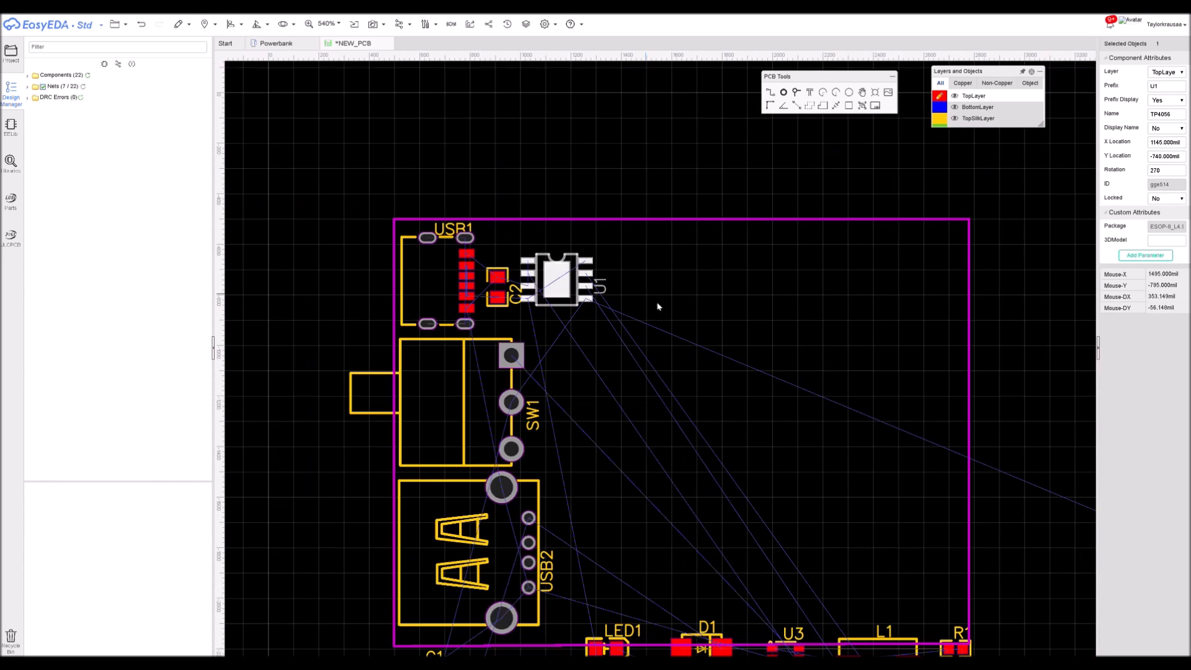
Move LED2 up directly below LED1, at about X 1340 mil and Y -2300 mil
{"action": "right_click_drag", "start_coordinate": [659, 305], "coordinate": [467, 156]}
{"action": "scroll", "coordinate": [506, 210], "scroll_direction": "down", "scroll_amount": 2}
{"action": "right_click_drag", "start_coordinate": [562, 243], "coordinate": [604, 301]}
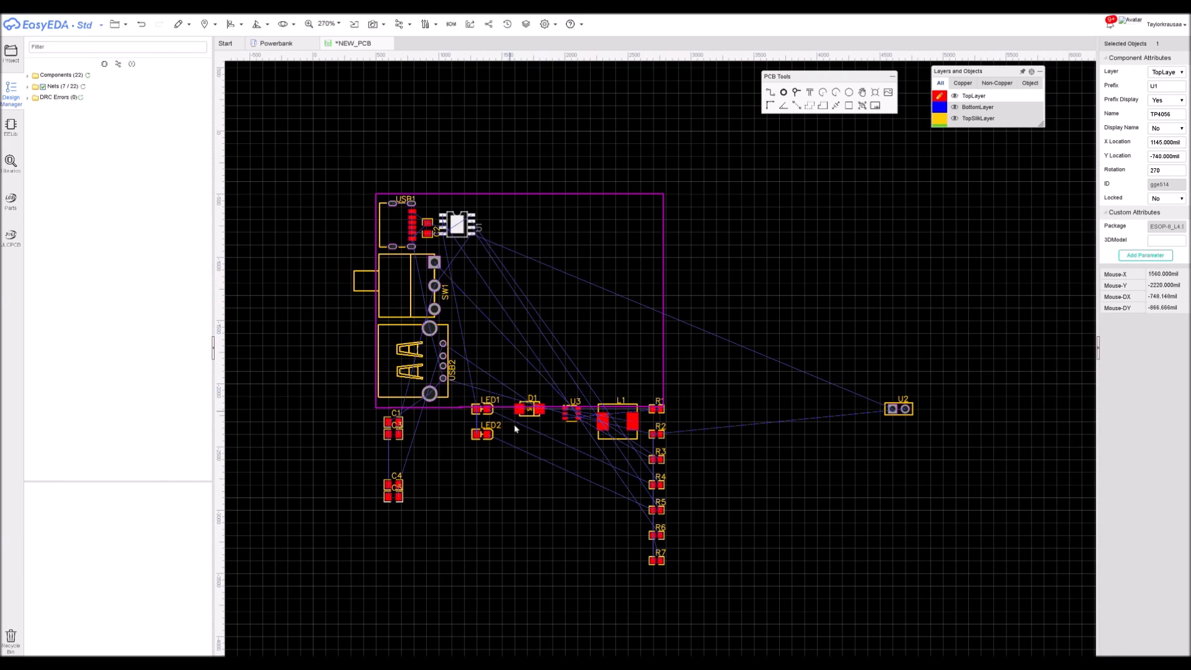
{"action": "scroll", "coordinate": [490, 426], "scroll_direction": "up", "scroll_amount": 3}
{"action": "left_click_drag", "start_coordinate": [477, 452], "coordinate": [481, 423]}
{"action": "scroll", "coordinate": [738, 496], "scroll_direction": "down", "scroll_amount": 1}
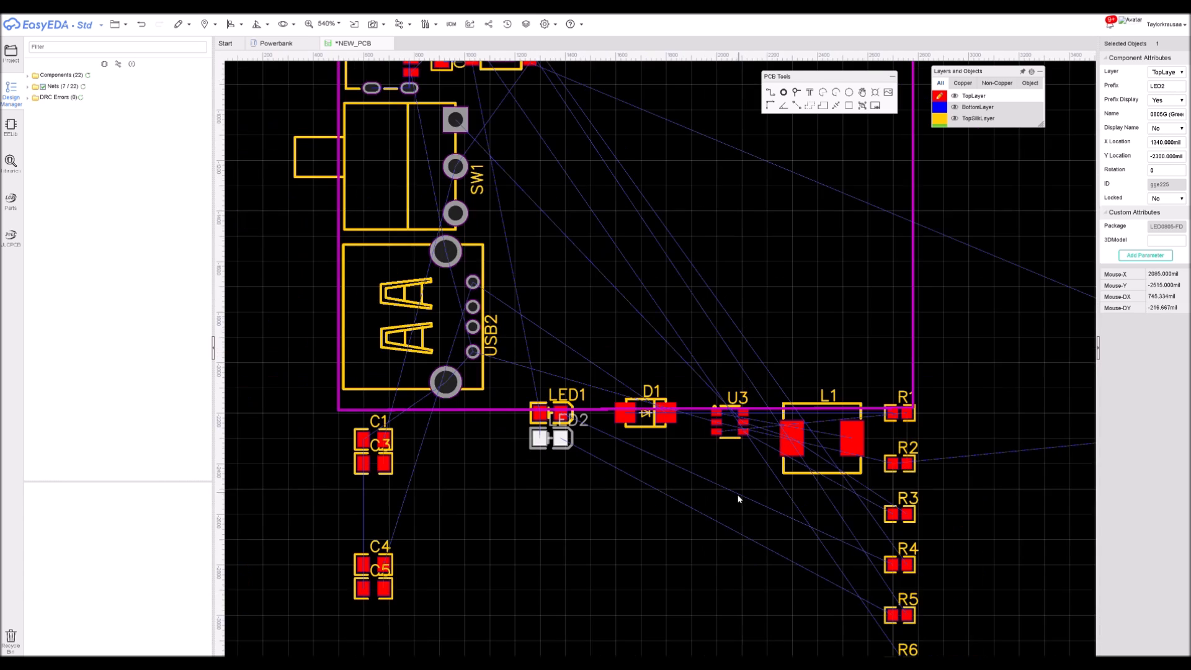
Place resistor R5 directly beside LED2 and resistor R4 directly beside LED1
{"action": "right_click_drag", "start_coordinate": [755, 512], "coordinate": [680, 485]}
{"action": "left_click_drag", "start_coordinate": [816, 583], "coordinate": [515, 411]}
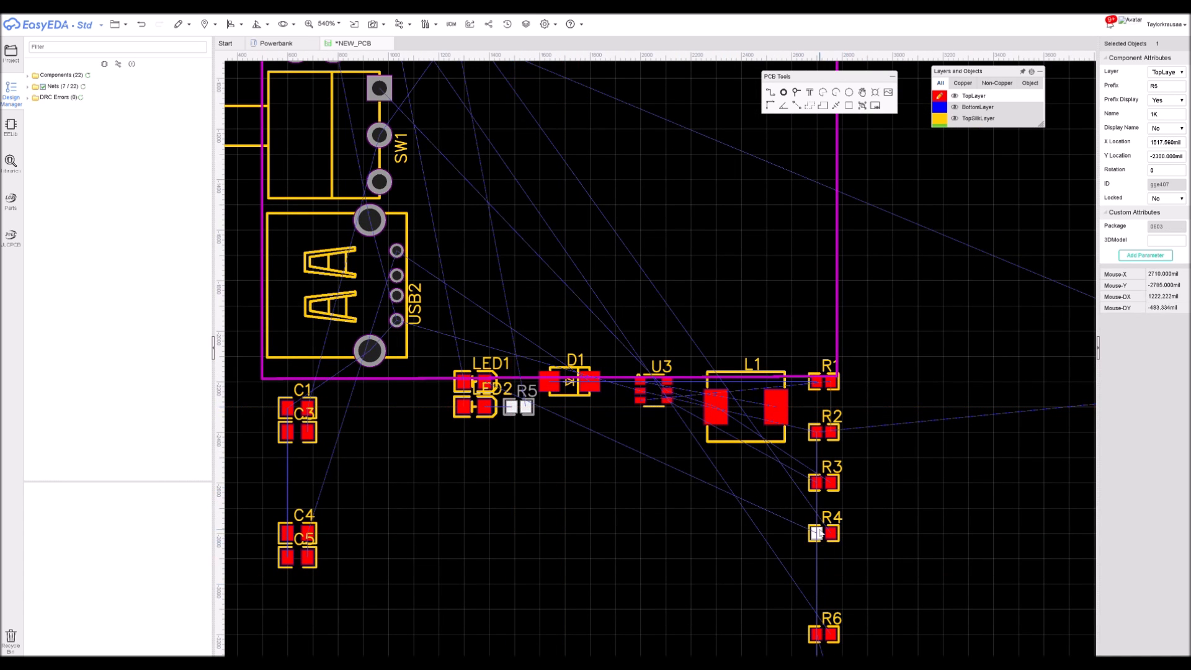
{"action": "left_click_drag", "start_coordinate": [817, 532], "coordinate": [518, 383]}
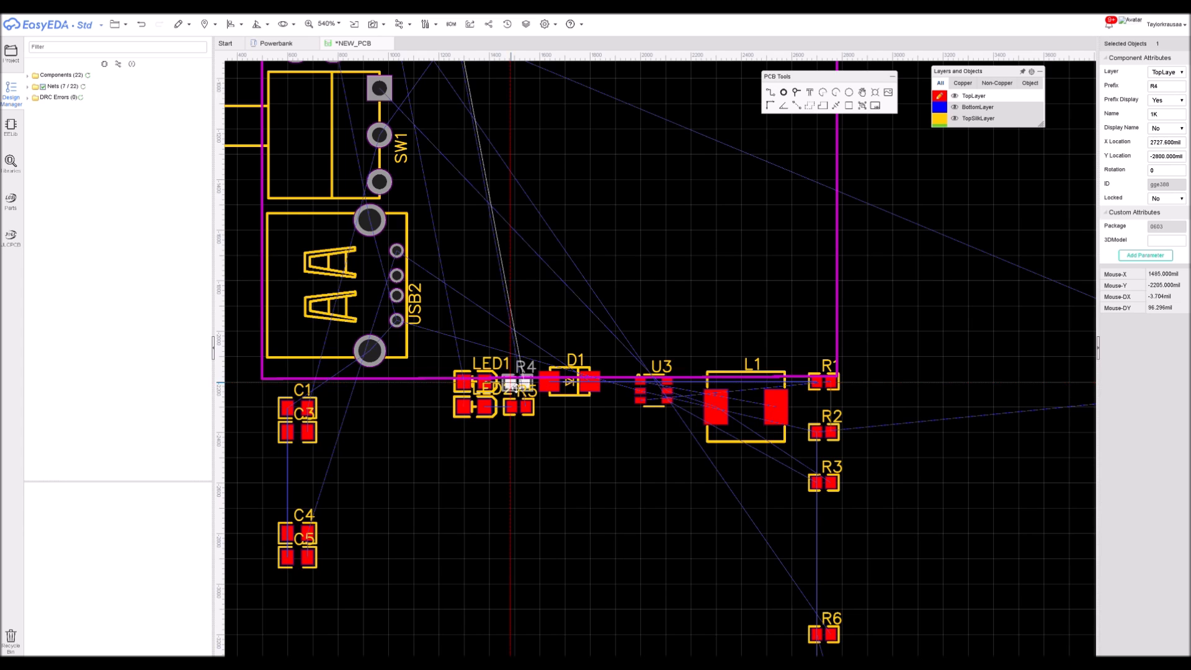
{"action": "left_click", "coordinate": [516, 406], "text": "ctrl"}
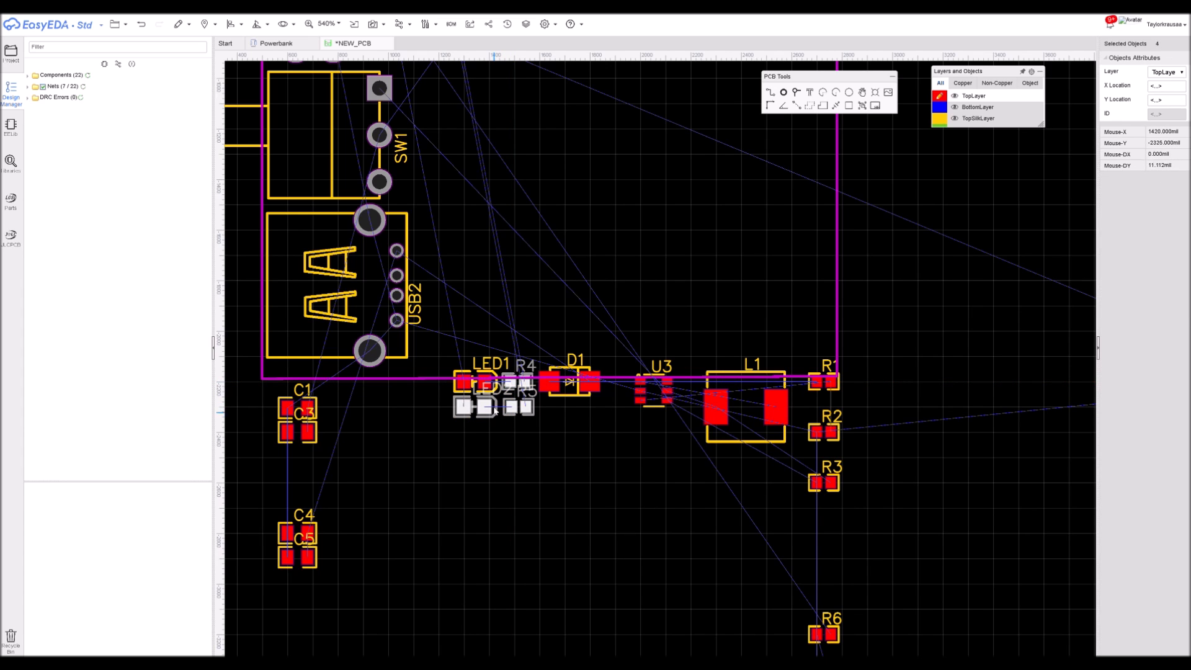
{"action": "right_click_drag", "start_coordinate": [465, 374], "coordinate": [498, 591]}
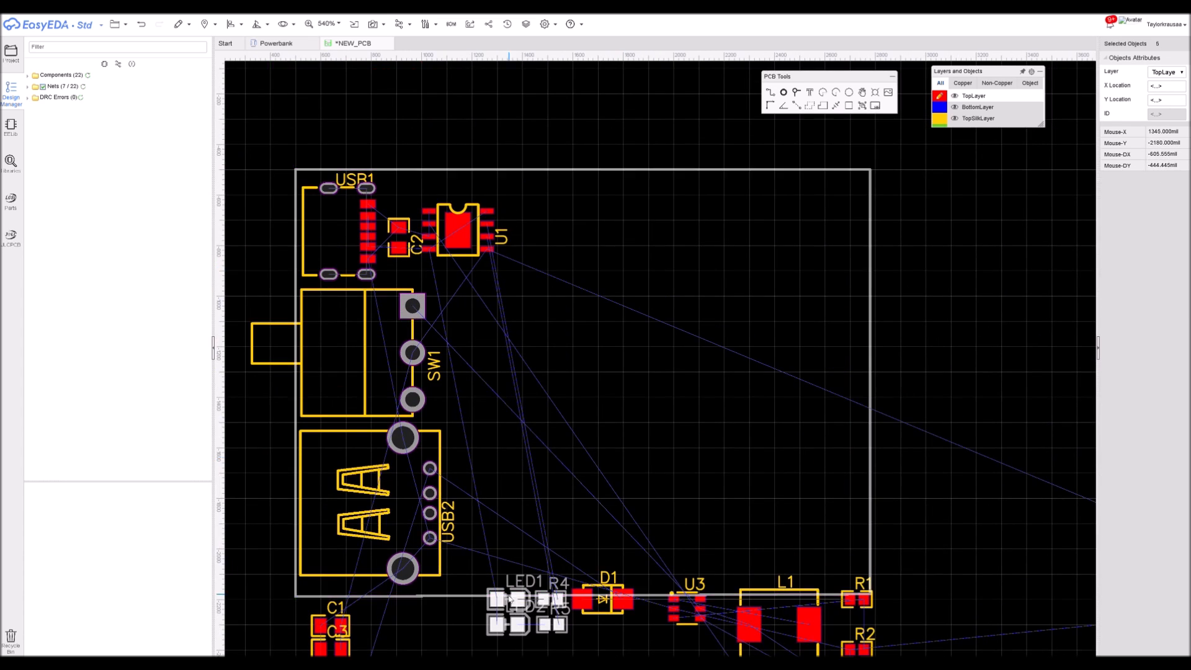
{"action": "left_click", "coordinate": [523, 604]}
{"action": "key", "text": "ctrl+z"}
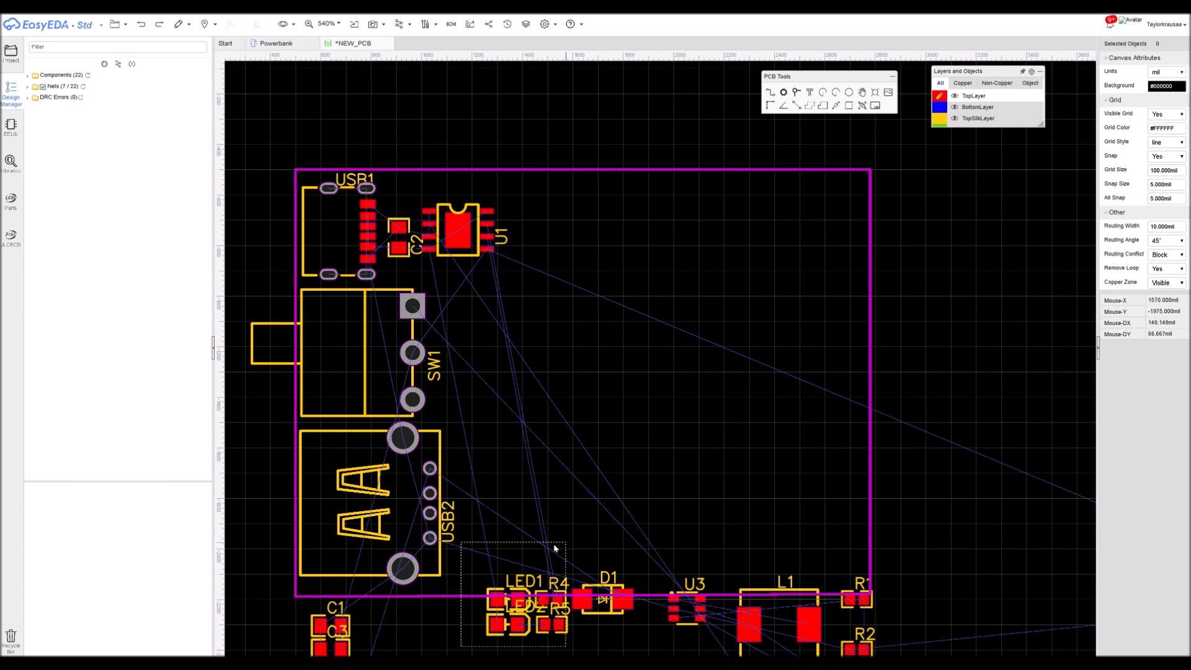
Select LED1, LED2, R4 and R5 together and move them into the board outline beside U1
{"action": "left_click_drag", "start_coordinate": [568, 545], "coordinate": [569, 546]}
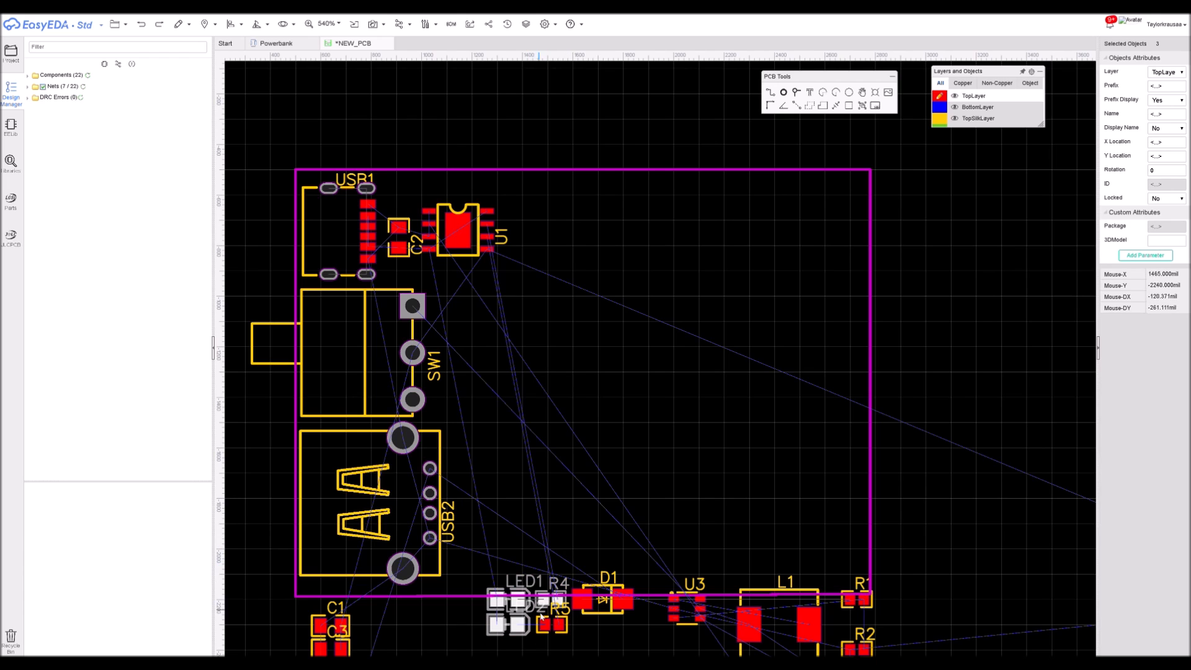
{"action": "left_click_drag", "start_coordinate": [544, 621], "coordinate": [567, 228]}
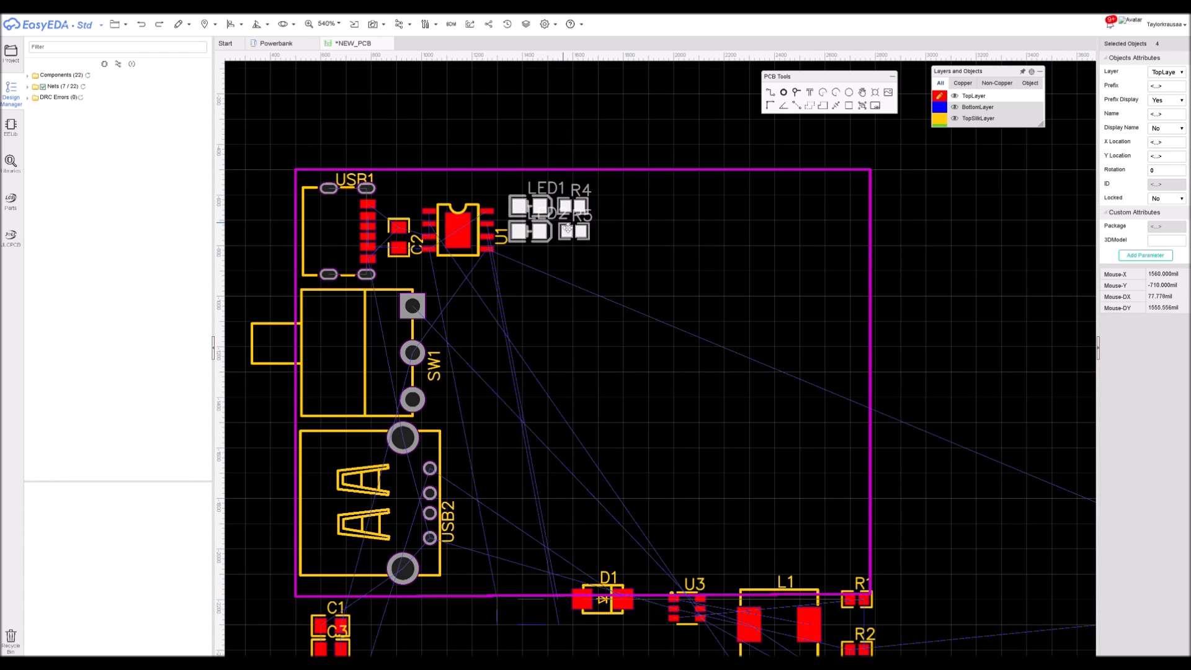
{"action": "left_click", "coordinate": [534, 260]}
Move U1 down to about X 1180 mil and Y -860 mil, and place the LED and resistor group directly above it
{"action": "left_click_drag", "start_coordinate": [458, 230], "coordinate": [468, 261]}
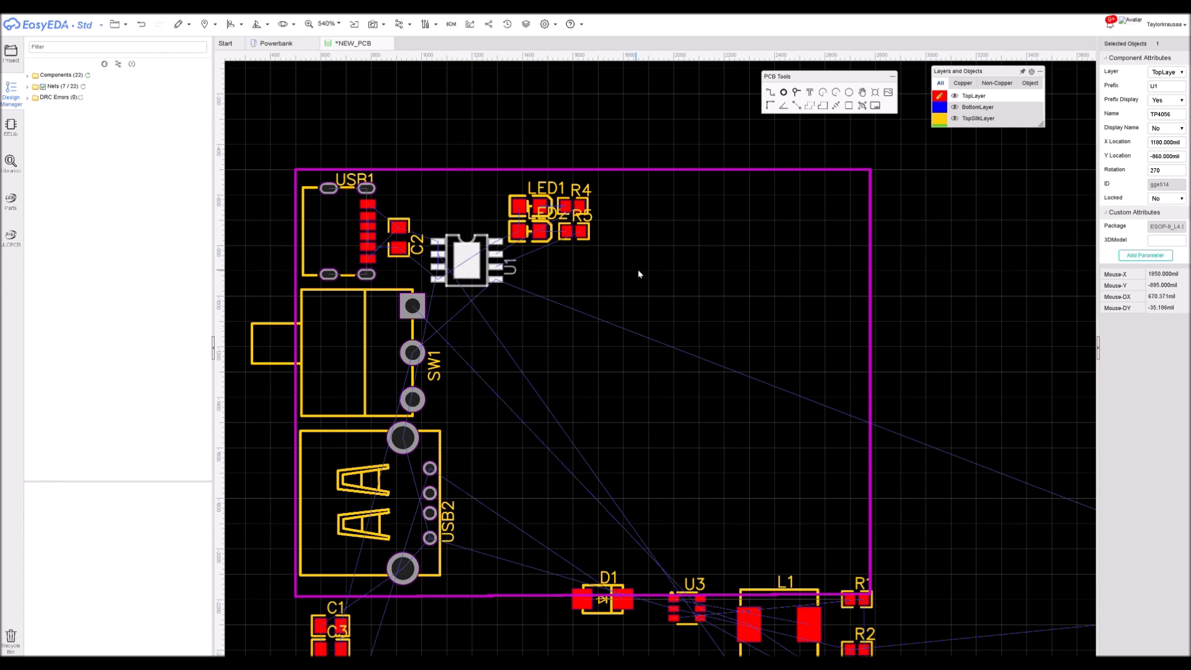
{"action": "left_click_drag", "start_coordinate": [641, 255], "coordinate": [436, 191]}
{"action": "left_click", "coordinate": [481, 253], "text": "ctrl"}
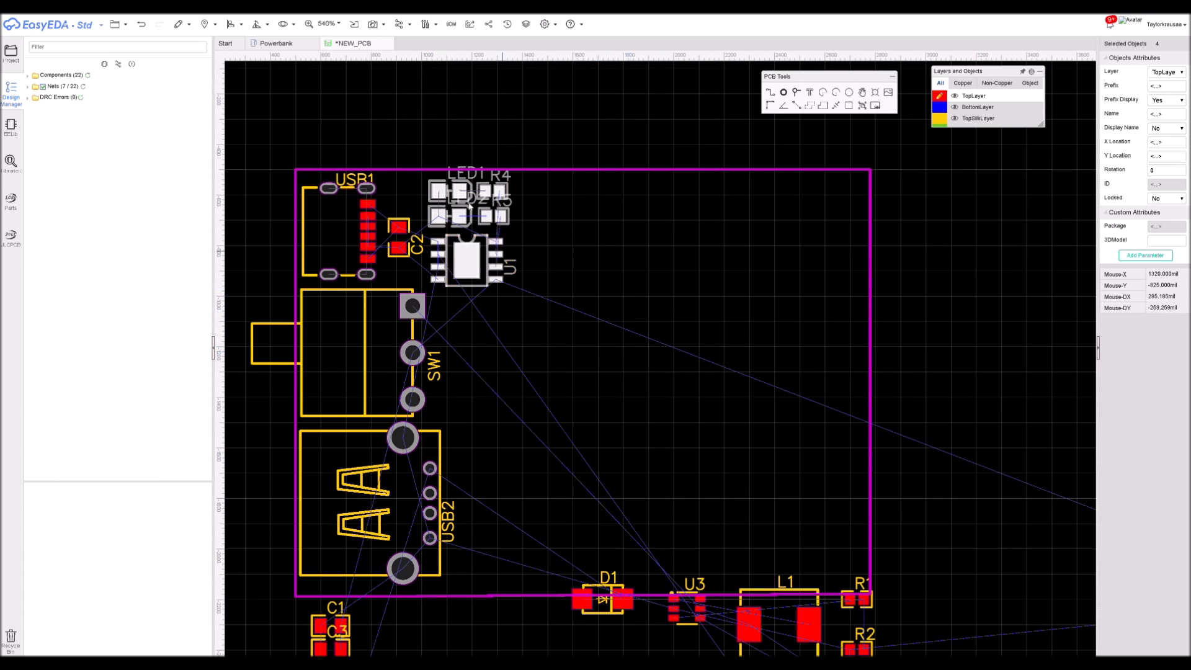
{"action": "scroll", "coordinate": [504, 244], "scroll_direction": "up", "scroll_amount": 5}
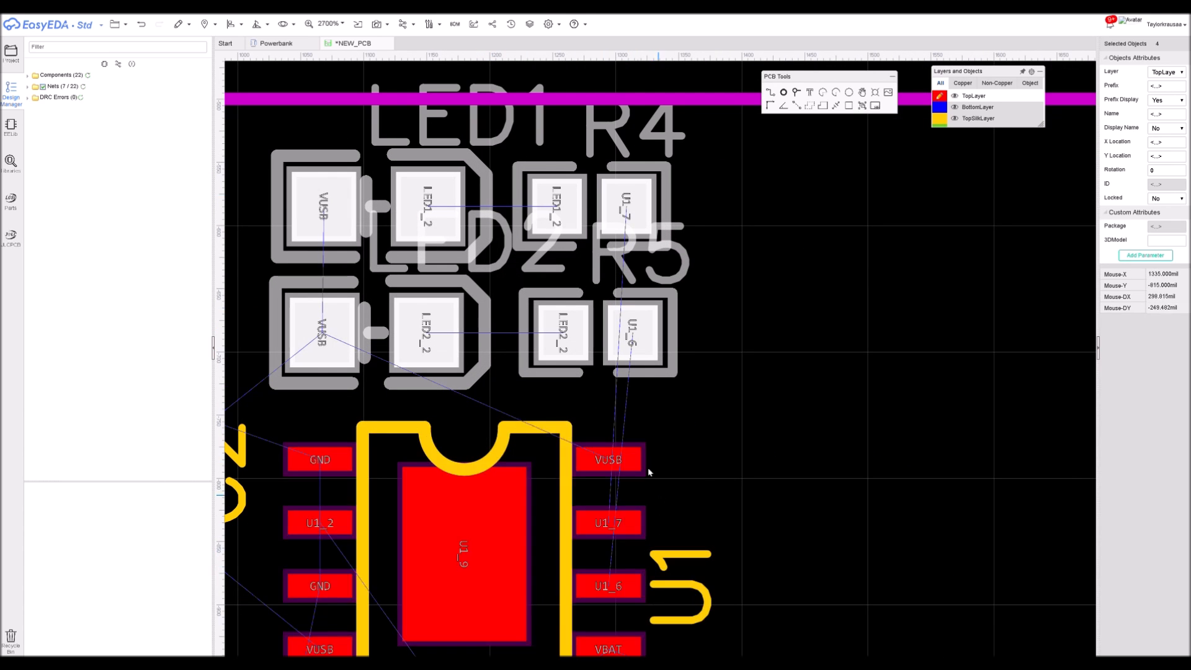
{"action": "scroll", "coordinate": [631, 394], "scroll_direction": "down", "scroll_amount": 1}
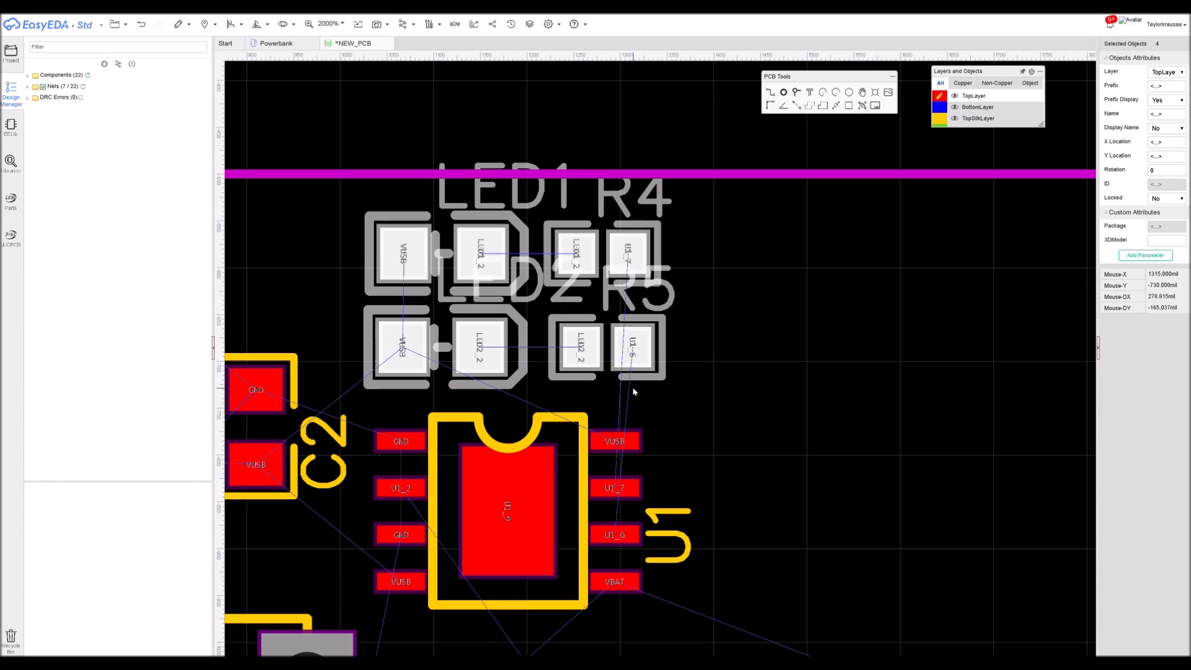
Move LED2 and R5 above LED1 and R4, keeping LED2 aligned with LED1
{"action": "left_click", "coordinate": [447, 348]}
{"action": "left_click_drag", "start_coordinate": [447, 348], "coordinate": [446, 159]}
{"action": "left_click_drag", "start_coordinate": [581, 349], "coordinate": [576, 169]}
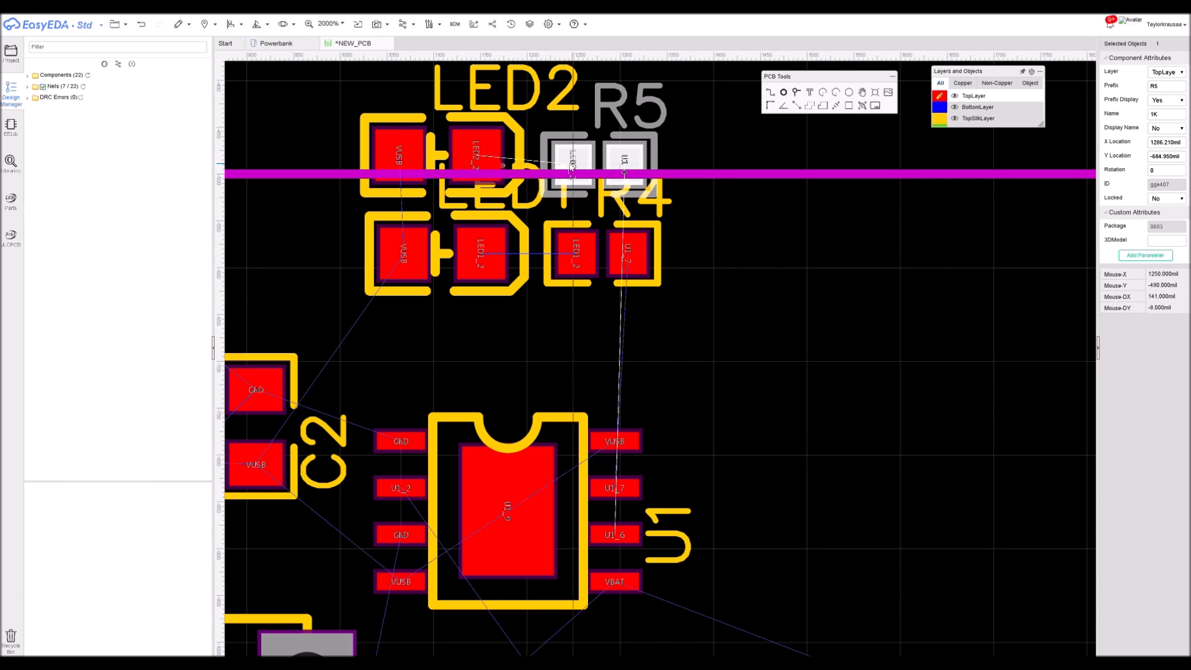
{"action": "left_click_drag", "start_coordinate": [493, 138], "coordinate": [500, 175]}
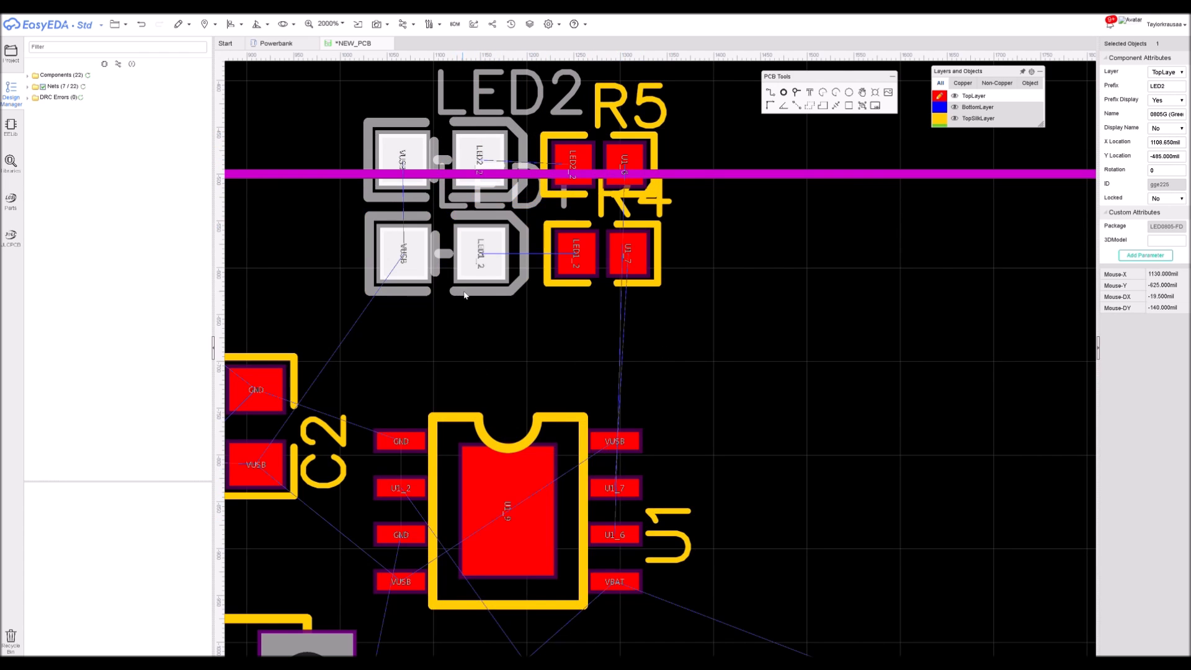
Move both LEDs with R4 and R5 down together so they fit between the board's upper edge and U1
{"action": "left_click", "coordinate": [566, 219], "text": "ctrl"}
{"action": "left_click", "coordinate": [575, 199], "text": "ctrl"}
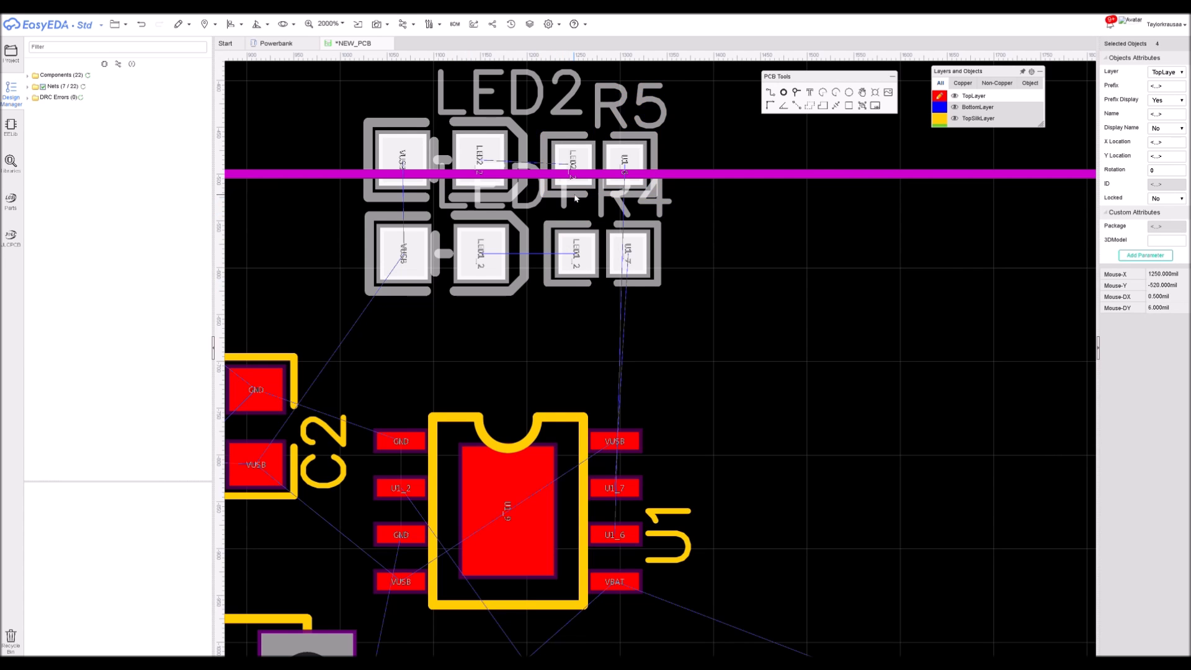
{"action": "left_click_drag", "start_coordinate": [575, 198], "coordinate": [569, 292]}
{"action": "scroll", "coordinate": [569, 292], "scroll_direction": "down", "scroll_amount": 7}
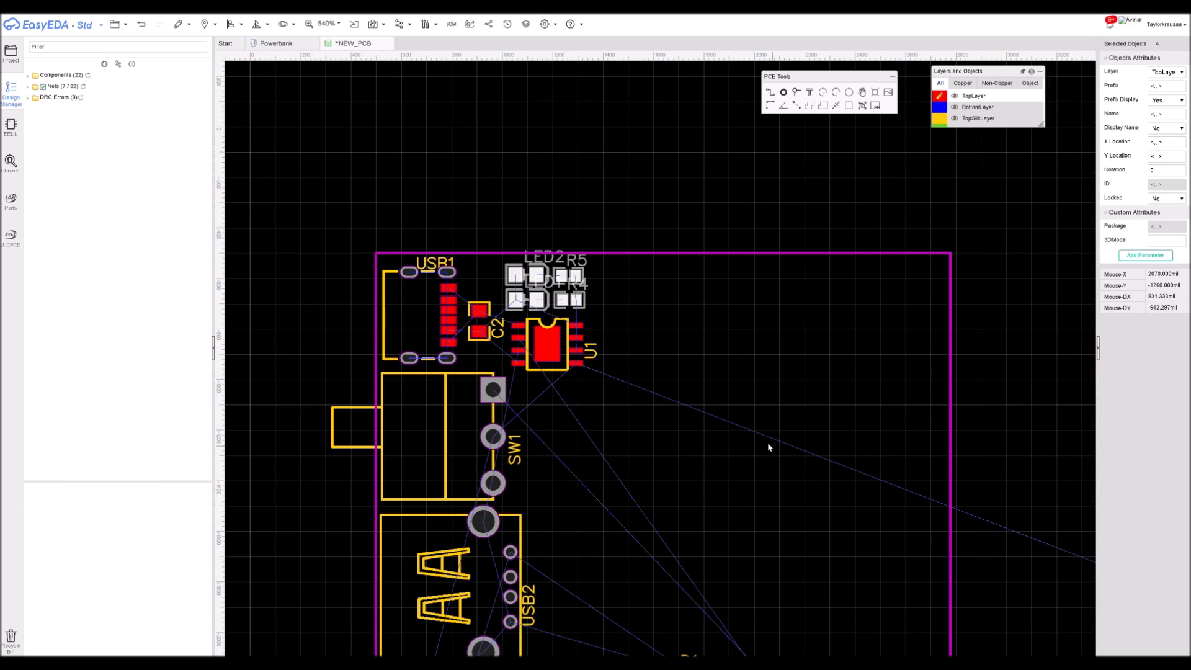
Move capacitors C4 and C5 together into the board beside USB2's pins and rotate them to 90°
{"action": "right_click_drag", "start_coordinate": [768, 444], "coordinate": [656, 147]}
{"action": "scroll", "coordinate": [645, 157], "scroll_direction": "down", "scroll_amount": 4}
{"action": "right_click_drag", "start_coordinate": [639, 201], "coordinate": [586, 357]}
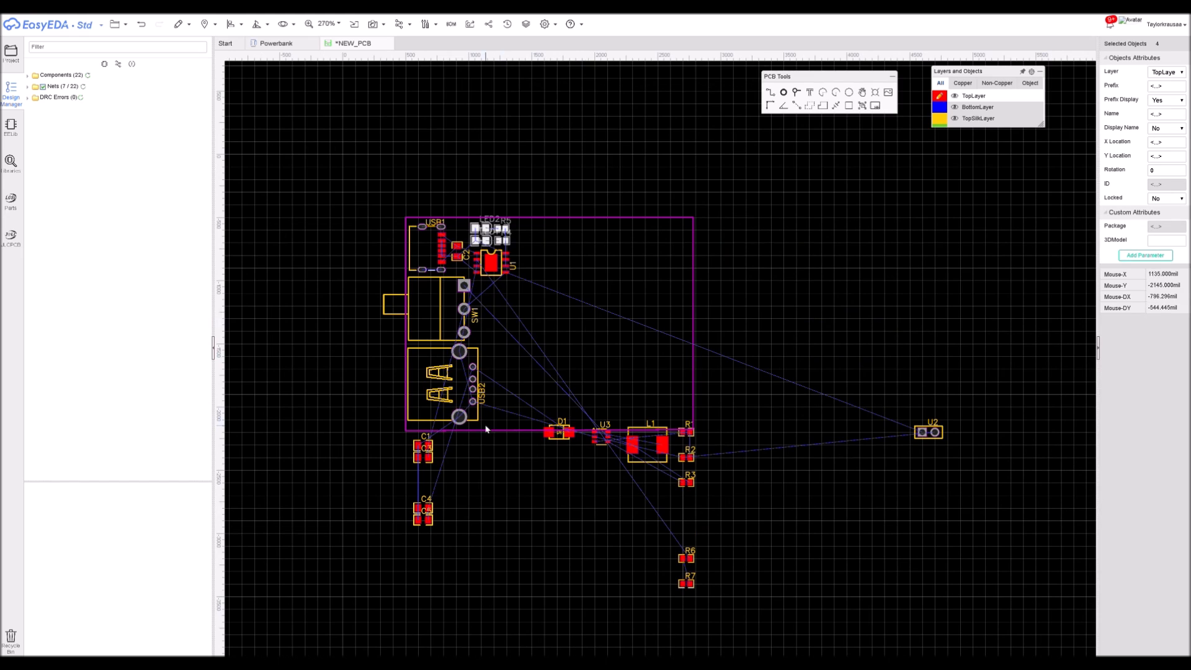
{"action": "scroll", "coordinate": [486, 428], "scroll_direction": "up", "scroll_amount": 6}
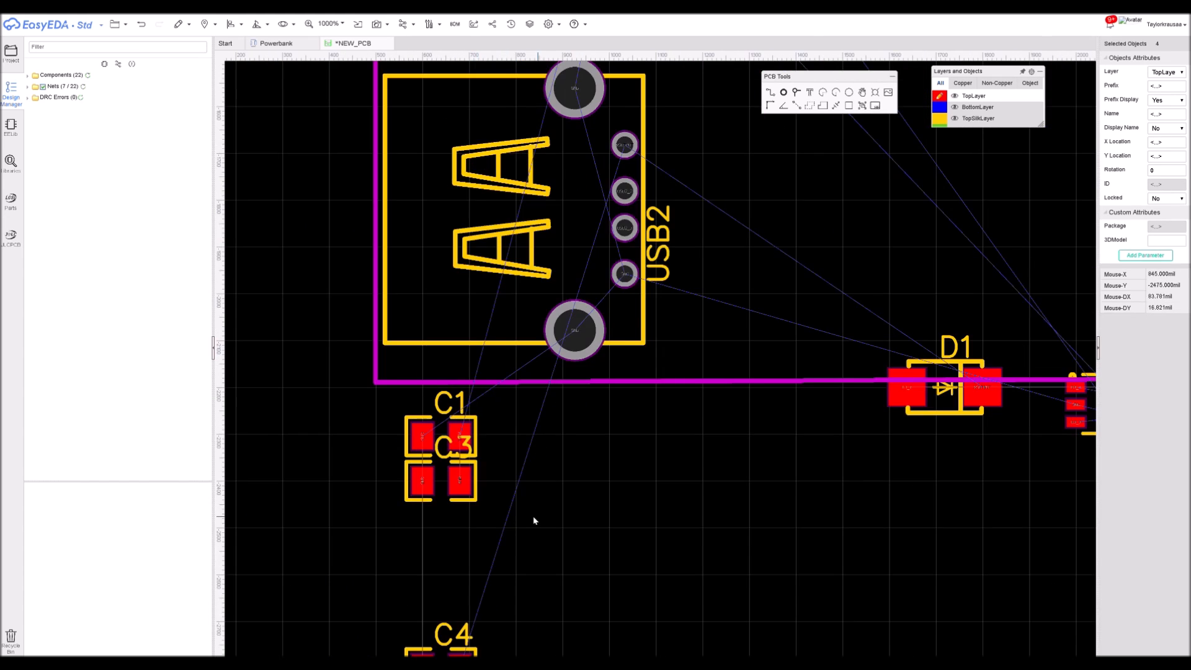
{"action": "scroll", "coordinate": [533, 521], "scroll_direction": "down", "scroll_amount": 4}
{"action": "left_click", "coordinate": [490, 497]}
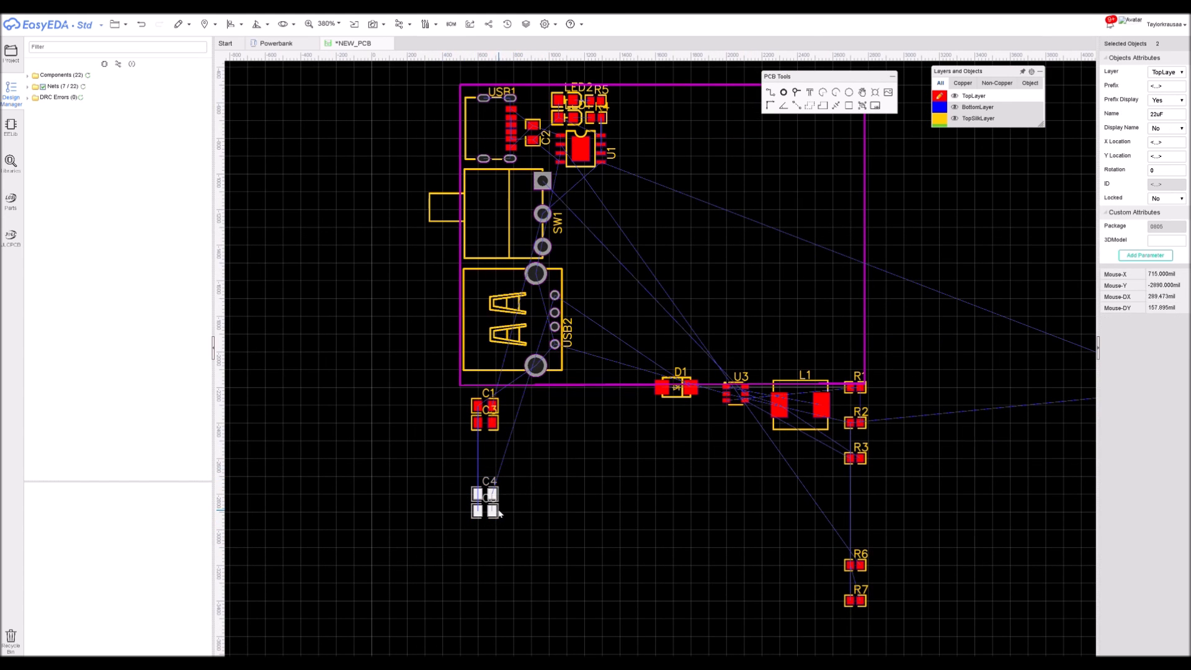
{"action": "scroll", "coordinate": [636, 330], "scroll_direction": "up", "scroll_amount": 3}
{"action": "left_click_drag", "start_coordinate": [609, 328], "coordinate": [546, 323]}
{"action": "key", "text": "space"}
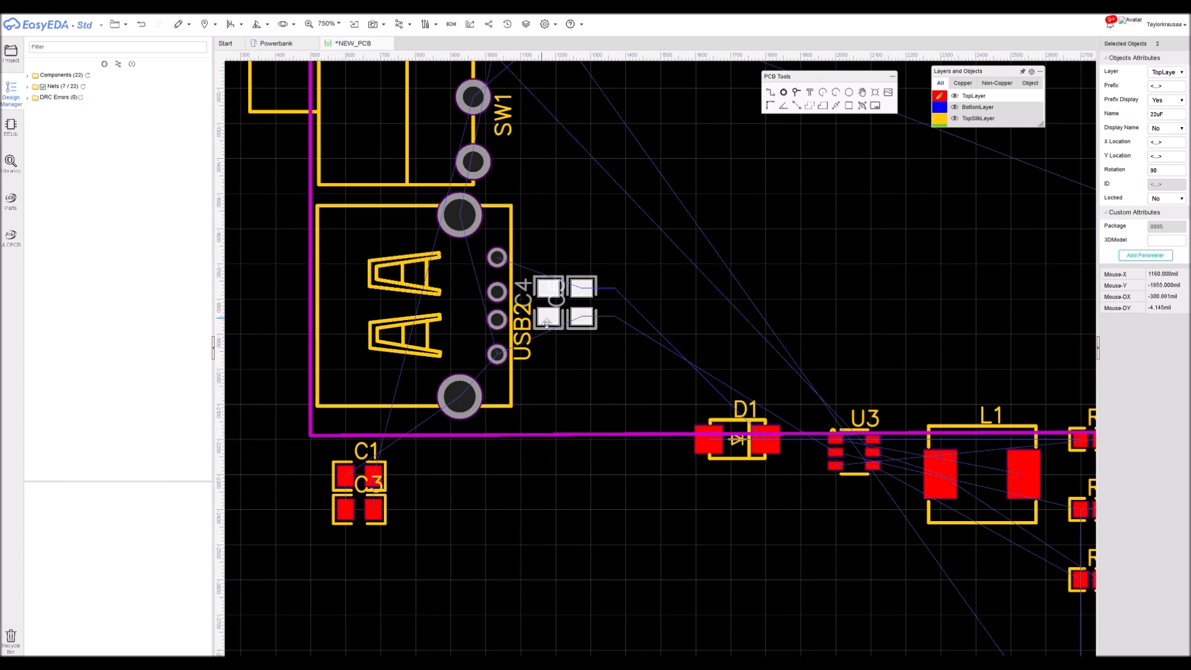
Move battery connector U2 directly below C1 and C3, at about X 635 mil and Y -2530 mil, rotated to 180°
{"action": "left_click_drag", "start_coordinate": [433, 544], "coordinate": [284, 448]}
{"action": "scroll", "coordinate": [391, 501], "scroll_direction": "down", "scroll_amount": 2}
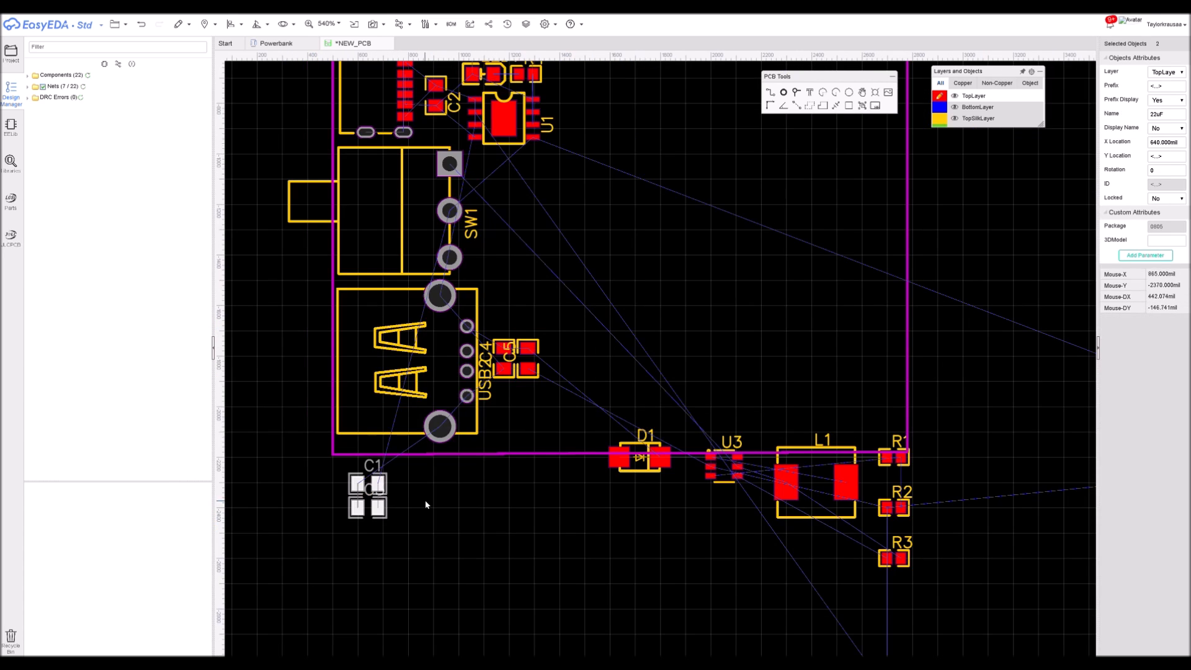
{"action": "right_click_drag", "start_coordinate": [427, 503], "coordinate": [400, 376]}
{"action": "scroll", "coordinate": [401, 376], "scroll_direction": "down", "scroll_amount": 2}
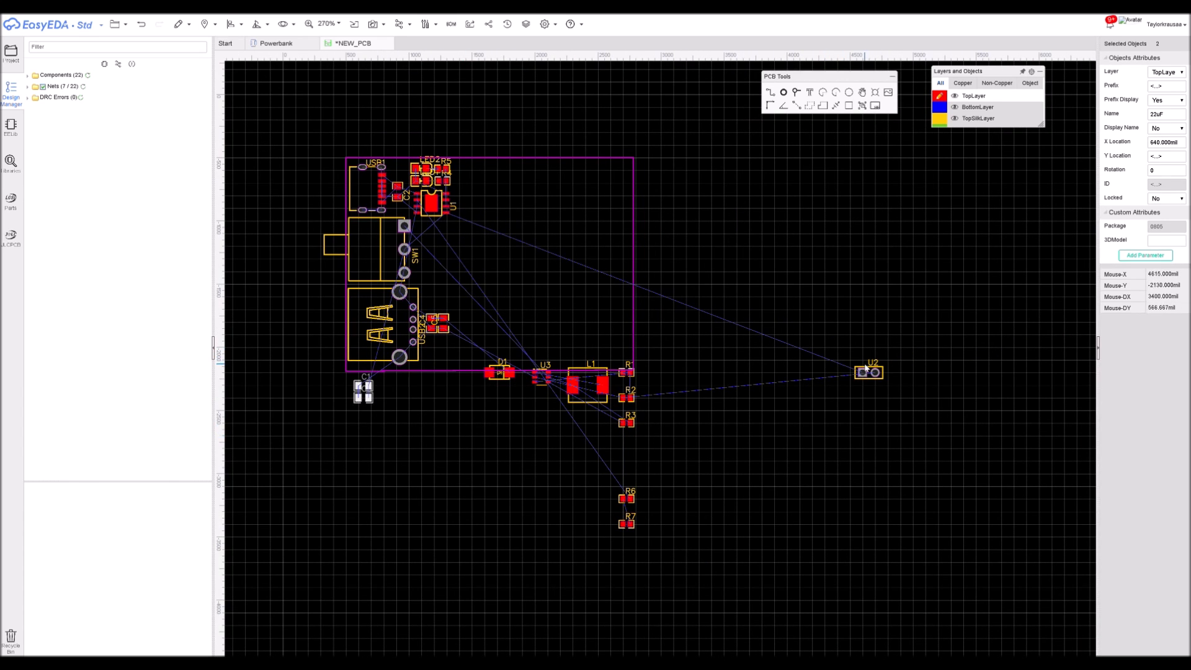
{"action": "left_click_drag", "start_coordinate": [866, 369], "coordinate": [442, 382]}
{"action": "scroll", "coordinate": [349, 425], "scroll_direction": "up", "scroll_amount": 5}
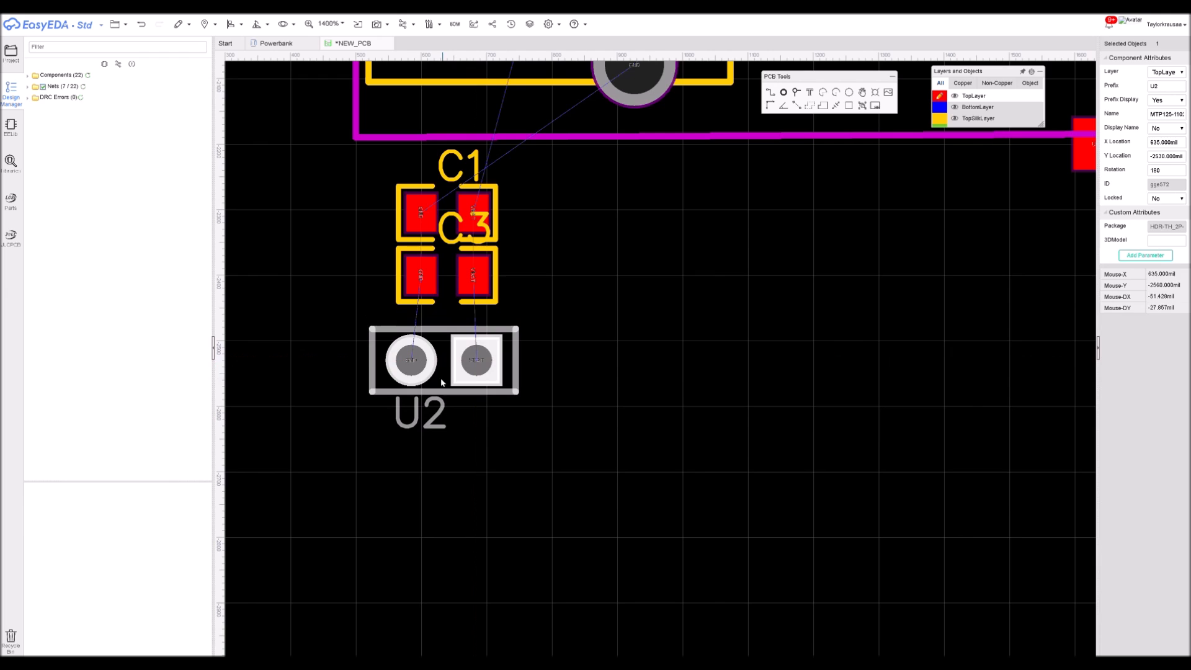
Change battery connector U2's silkscreen label to "-BAT+"
{"action": "left_click", "coordinate": [422, 421]}
{"action": "double_click", "coordinate": [420, 428]}
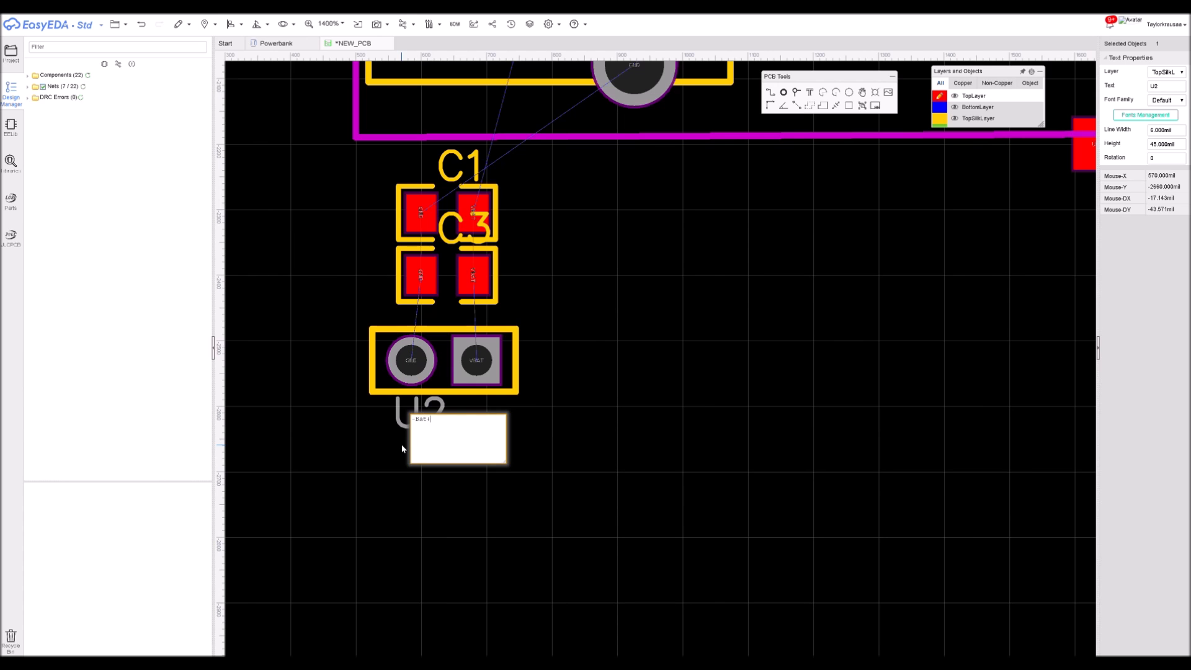
{"action": "type", "text": "-BAT+"}
{"action": "key", "text": "Return"}
Move the battery connector with C1 and C3 together into the board, directly below U1
{"action": "scroll", "coordinate": [437, 406], "scroll_direction": "down", "scroll_amount": 7}
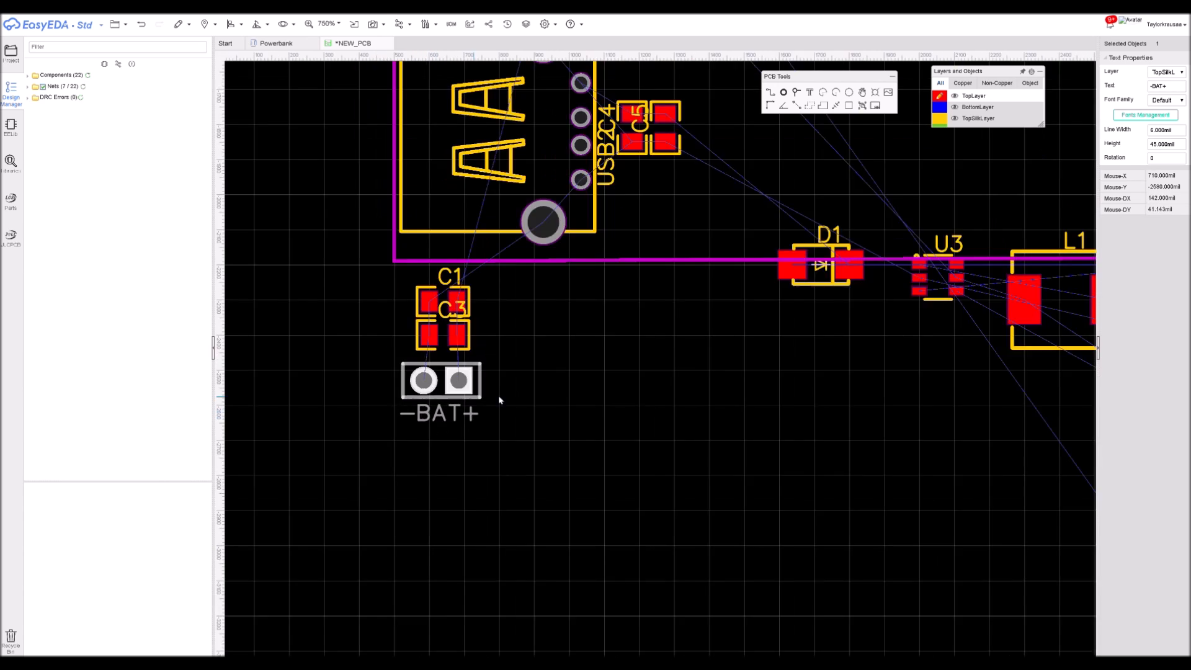
{"action": "right_click_drag", "start_coordinate": [561, 409], "coordinate": [502, 505]}
{"action": "left_click_drag", "start_coordinate": [480, 535], "coordinate": [394, 443]}
{"action": "left_click", "coordinate": [402, 476]}
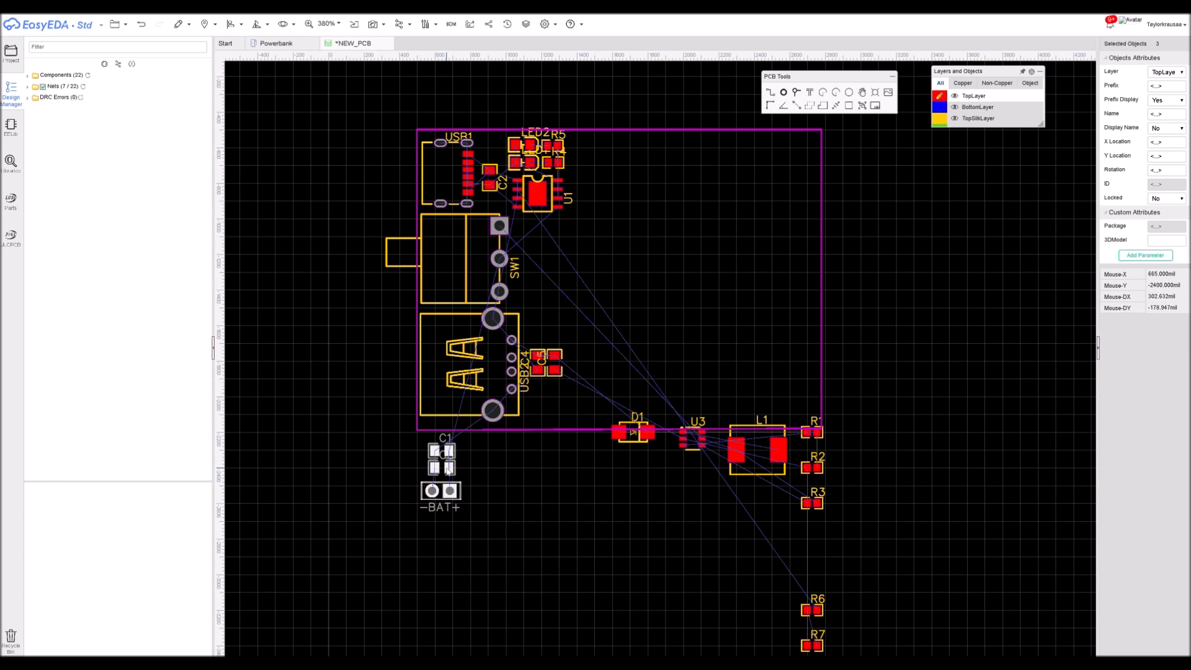
{"action": "left_click_drag", "start_coordinate": [447, 471], "coordinate": [555, 298]}
{"action": "right_click_drag", "start_coordinate": [587, 276], "coordinate": [584, 349]}
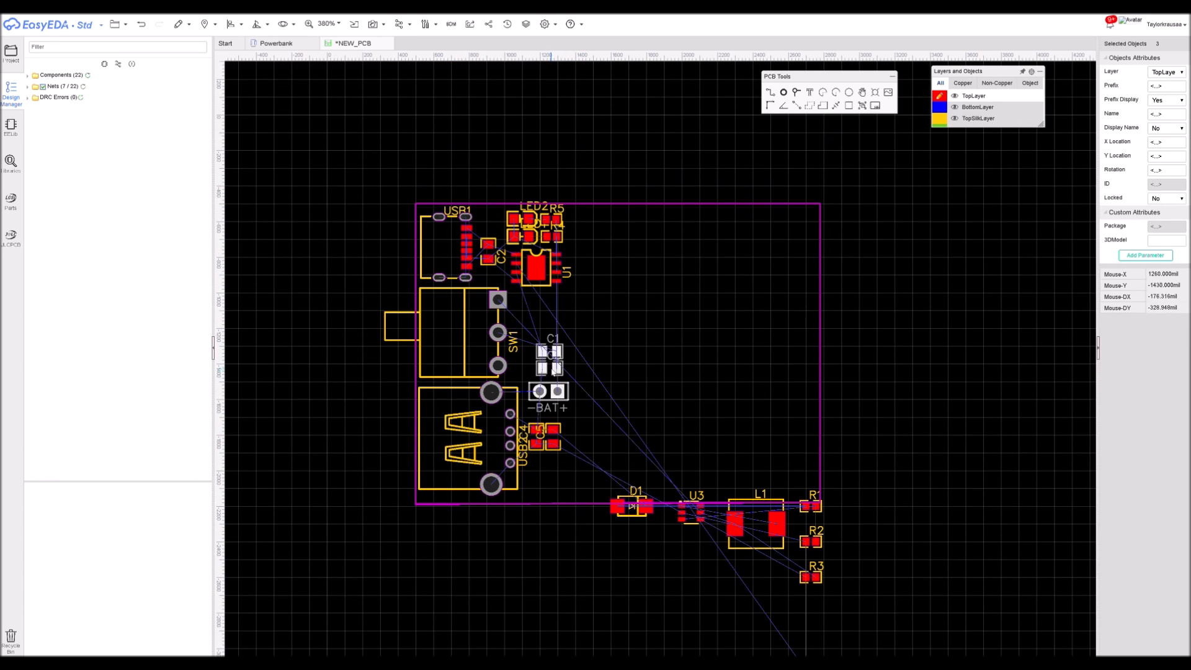
{"action": "left_click_drag", "start_coordinate": [552, 369], "coordinate": [547, 322]}
Rotate the battery connector, C1 and C3 as a group by 180° and settle the group beside SW1
{"action": "scroll", "coordinate": [552, 328], "scroll_direction": "up", "scroll_amount": 5}
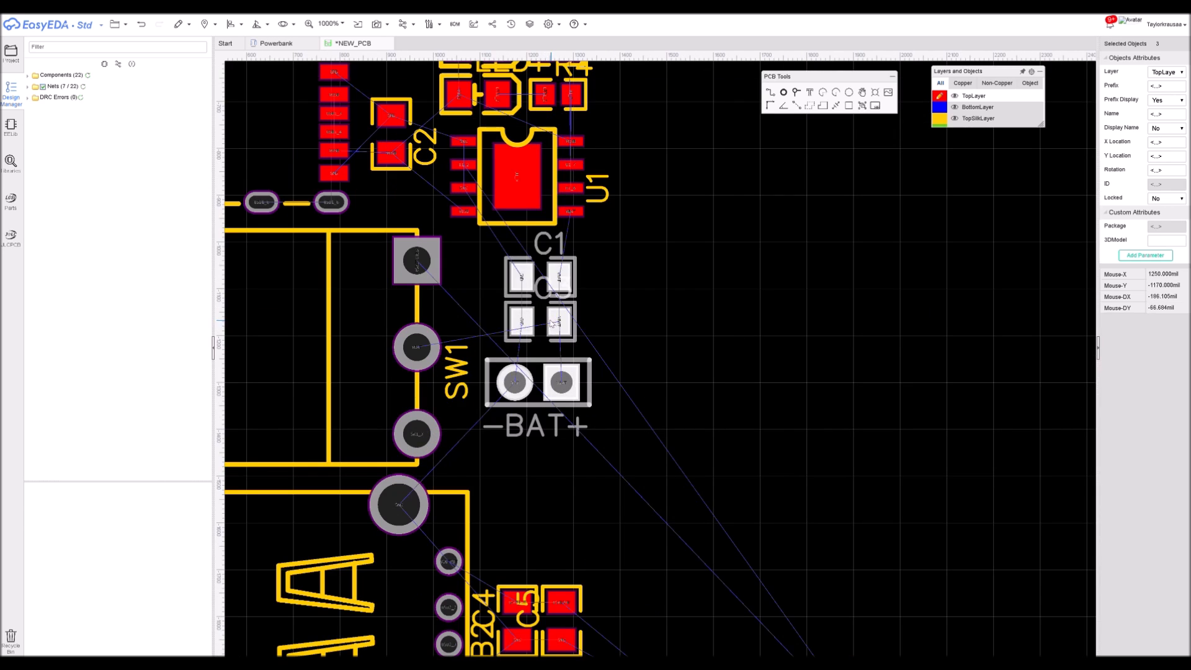
{"action": "key", "text": "space"}
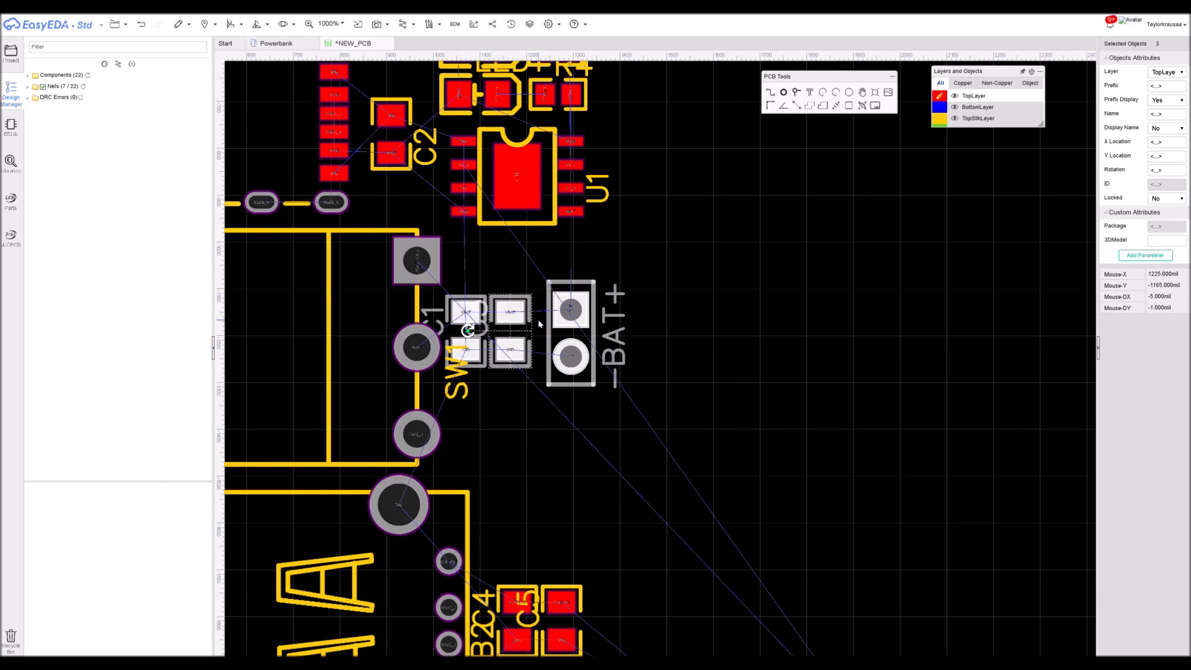
{"action": "key", "text": "space"}
{"action": "mouse_move", "coordinate": [526, 345]}
{"action": "left_mouse_down"}
{"action": "mouse_move", "coordinate": [540, 343]}
{"action": "mouse_move", "coordinate": [517, 354]}
{"action": "left_mouse_up"}
{"action": "scroll", "coordinate": [579, 374], "scroll_direction": "down", "scroll_amount": 3}
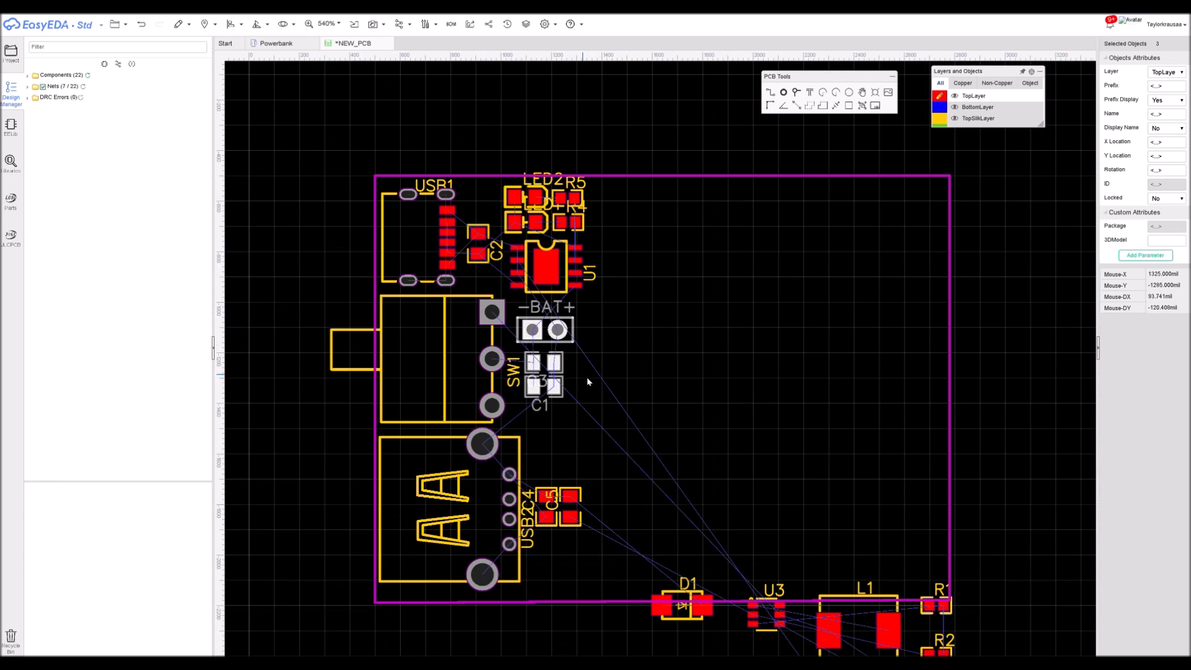
{"action": "right_click_drag", "start_coordinate": [616, 410], "coordinate": [583, 336]}
{"action": "scroll", "coordinate": [595, 341], "scroll_direction": "up", "scroll_amount": 4}
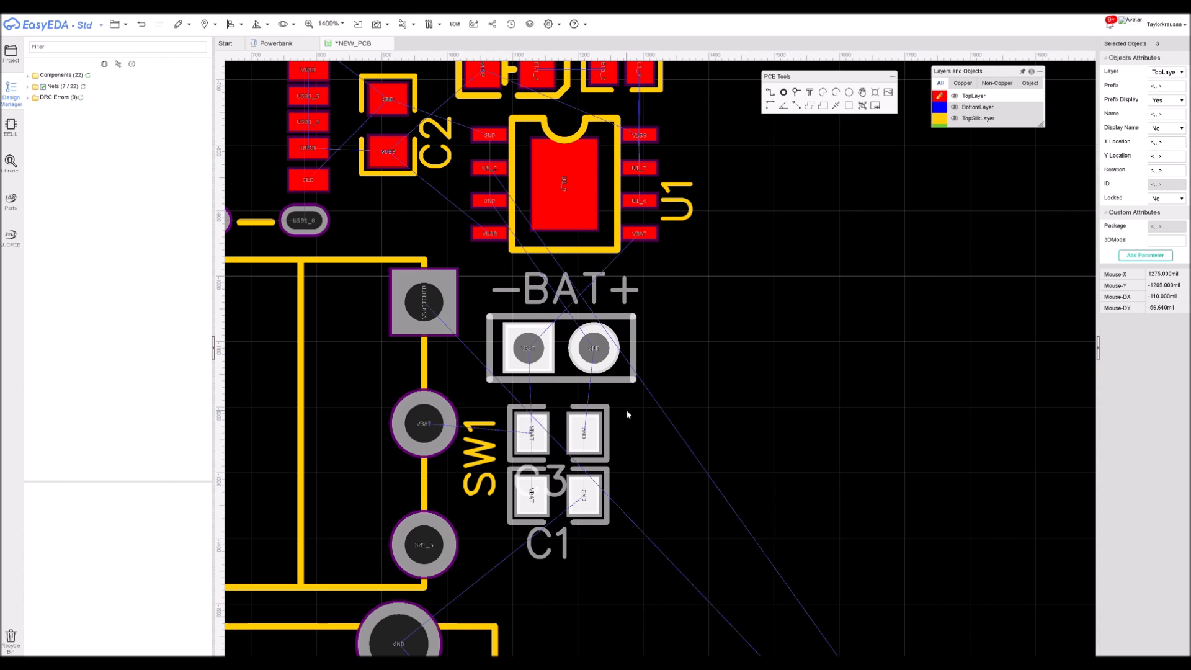
Rotate the battery connector, C3 and C1 individually by 180° each, keeping them in place
{"action": "left_click", "coordinate": [610, 371]}
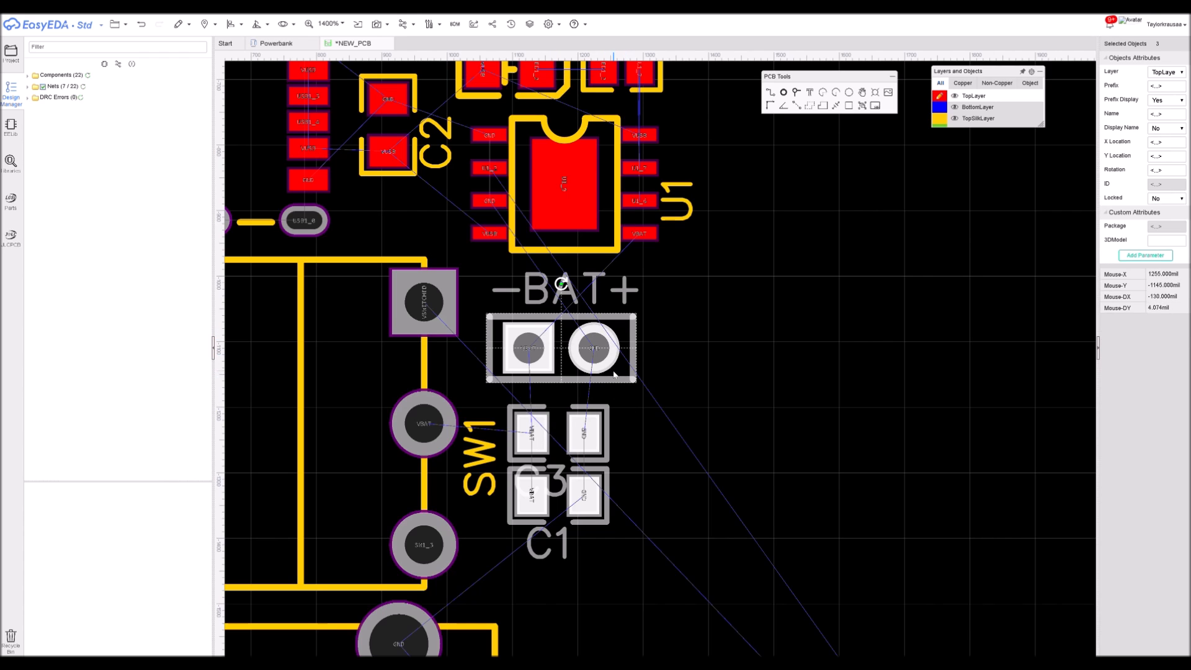
{"action": "left_click", "coordinate": [614, 373]}
{"action": "key", "text": "space"}
{"action": "key", "text": "space"}
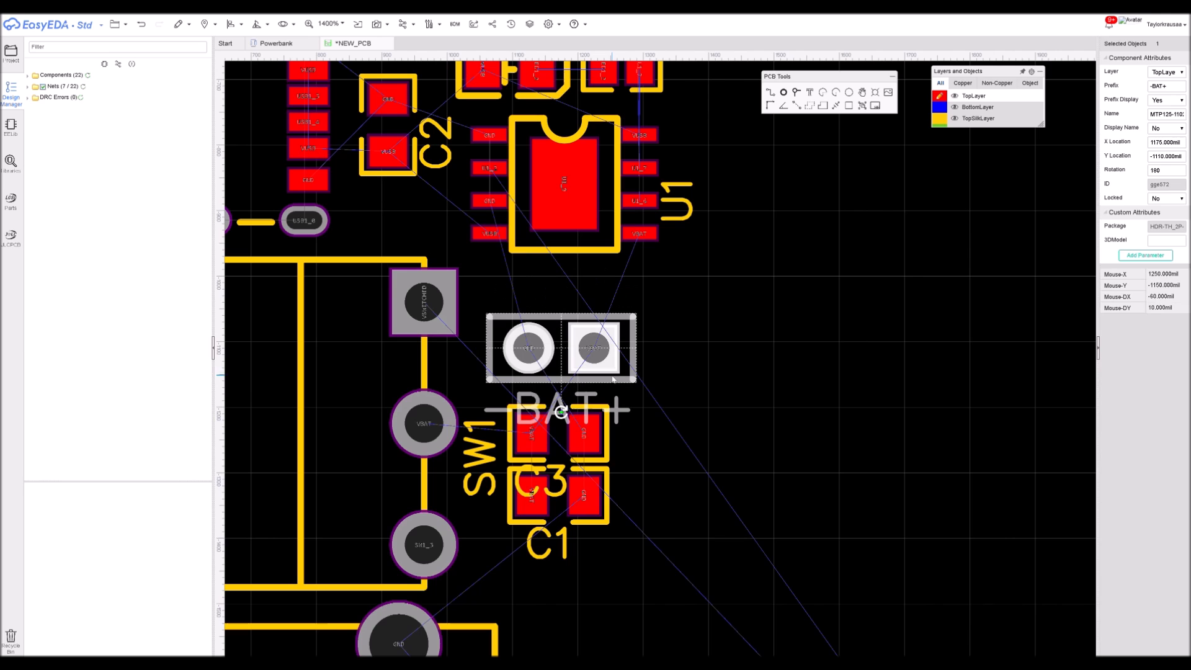
{"action": "left_click", "coordinate": [604, 426]}
{"action": "key", "text": "space"}
{"action": "key", "text": "space"}
{"action": "left_click", "coordinate": [603, 480]}
{"action": "key", "text": "space"}
{"action": "key", "text": "space"}
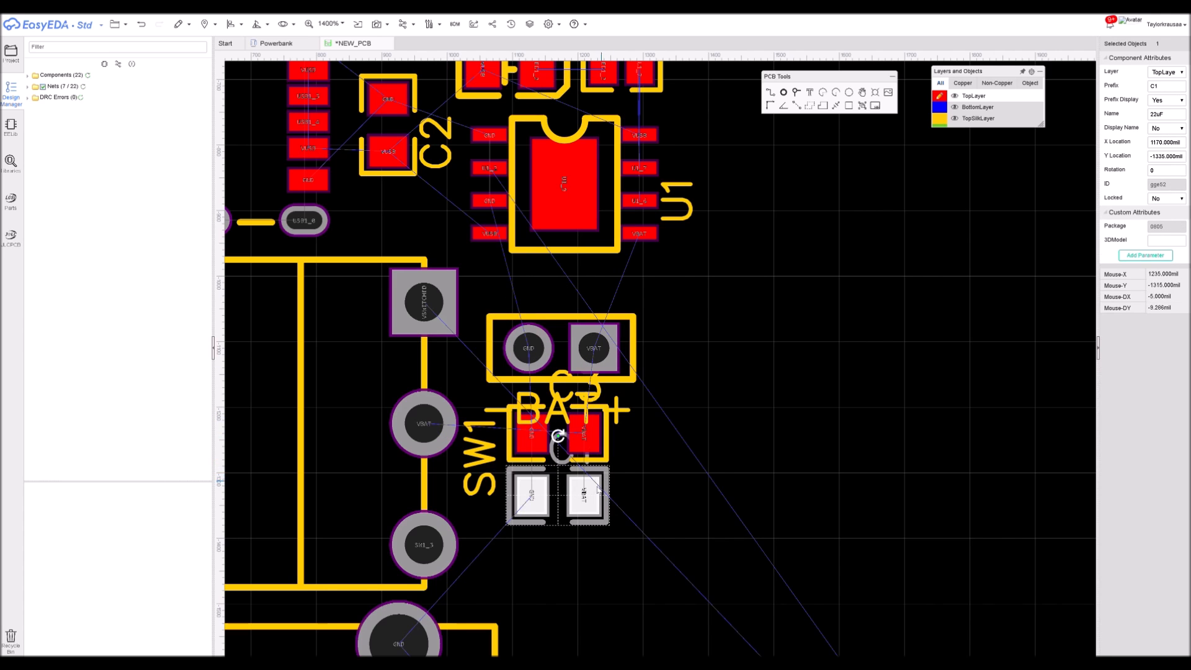
Move D1 into the board just above C4 and C5, rotated by 180°, and place inductor L1 above D1
{"action": "scroll", "coordinate": [694, 486], "scroll_direction": "down", "scroll_amount": 5}
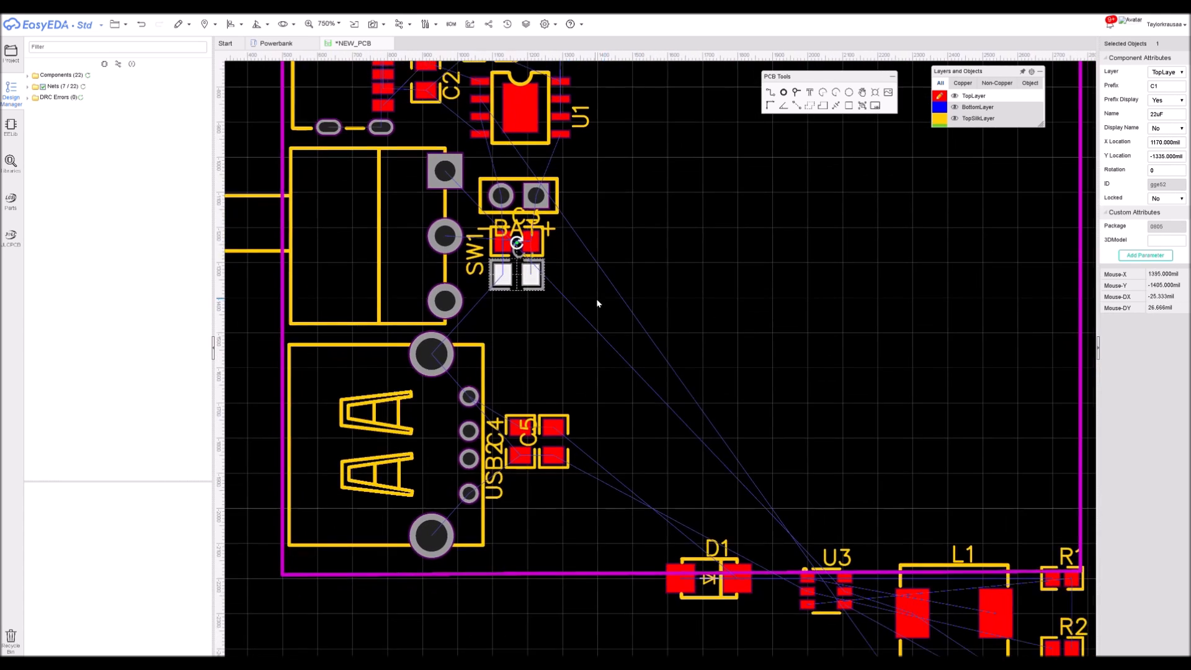
{"action": "scroll", "coordinate": [597, 303], "scroll_direction": "down", "scroll_amount": 3}
{"action": "left_click_drag", "start_coordinate": [630, 412], "coordinate": [584, 315]}
{"action": "key", "text": "space"}
{"action": "key", "text": "space"}
{"action": "mouse_move", "coordinate": [560, 306]}
{"action": "left_mouse_down"}
{"action": "mouse_move", "coordinate": [533, 310]}
{"action": "mouse_move", "coordinate": [542, 319]}
{"action": "left_mouse_up"}
{"action": "left_click_drag", "start_coordinate": [754, 448], "coordinate": [574, 301]}
{"action": "scroll", "coordinate": [573, 310], "scroll_direction": "up", "scroll_amount": 5}
{"action": "left_click_drag", "start_coordinate": [571, 502], "coordinate": [436, 400]}
Move C4 and C5 together down toward the board's lower edge, beside USB2's lower pins
{"action": "left_click", "coordinate": [541, 468]}
{"action": "left_click", "coordinate": [520, 471]}
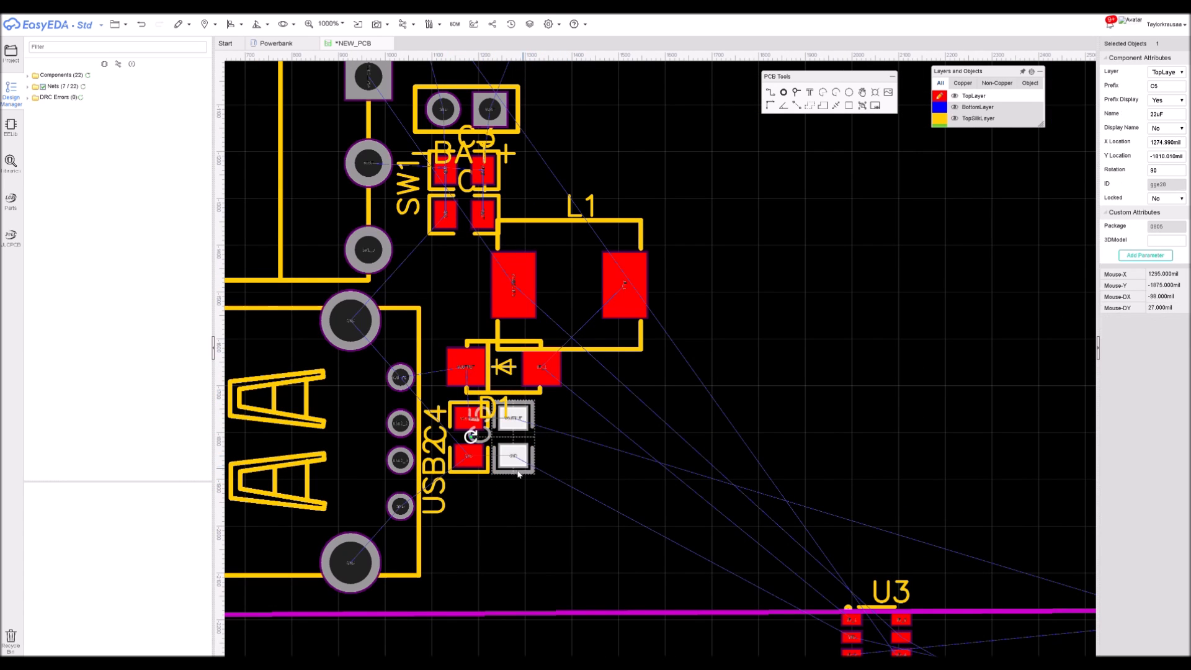
{"action": "left_click", "coordinate": [486, 472], "text": "ctrl"}
{"action": "left_click_drag", "start_coordinate": [486, 472], "coordinate": [490, 558]}
Move D1 down so it sits just above C4 and C5, and shift L1 down and left below C1
{"action": "left_click", "coordinate": [503, 345]}
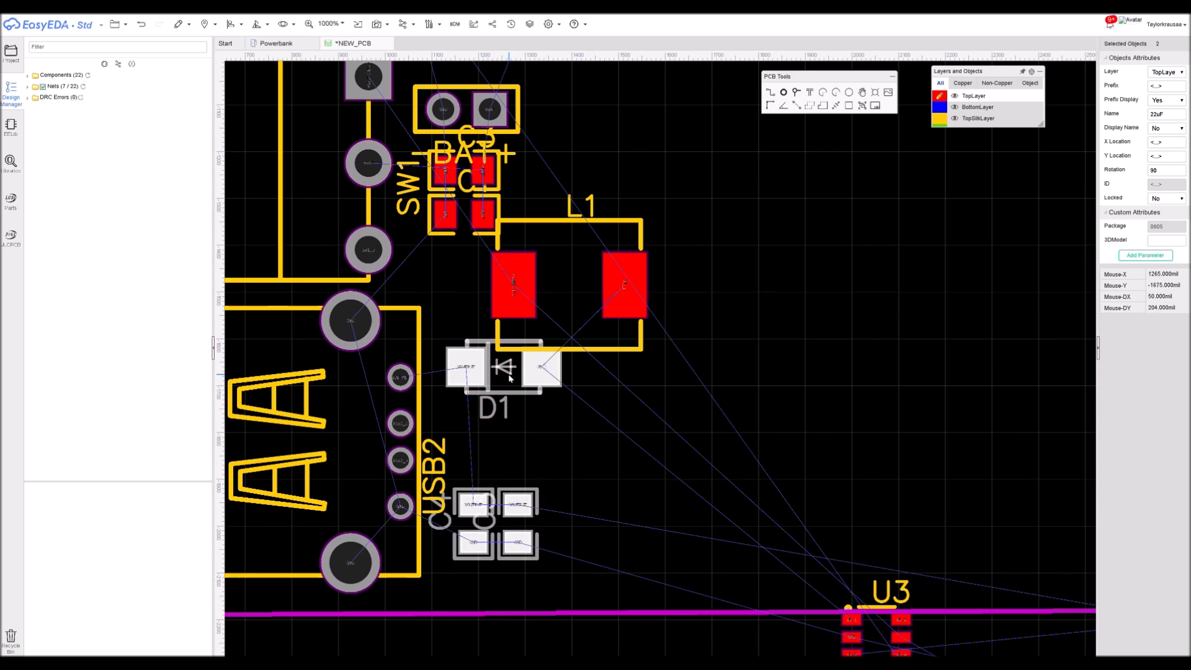
{"action": "left_click_drag", "start_coordinate": [503, 345], "coordinate": [506, 417]}
{"action": "left_click_drag", "start_coordinate": [576, 290], "coordinate": [525, 323]}
Move chip U3 into the board above L1, at about X 1355 mil and Y -1290 mil, rotated to 180°
{"action": "scroll", "coordinate": [594, 335], "scroll_direction": "down", "scroll_amount": 2}
{"action": "right_click_drag", "start_coordinate": [659, 354], "coordinate": [531, 239]}
{"action": "scroll", "coordinate": [569, 307], "scroll_direction": "down", "scroll_amount": 2}
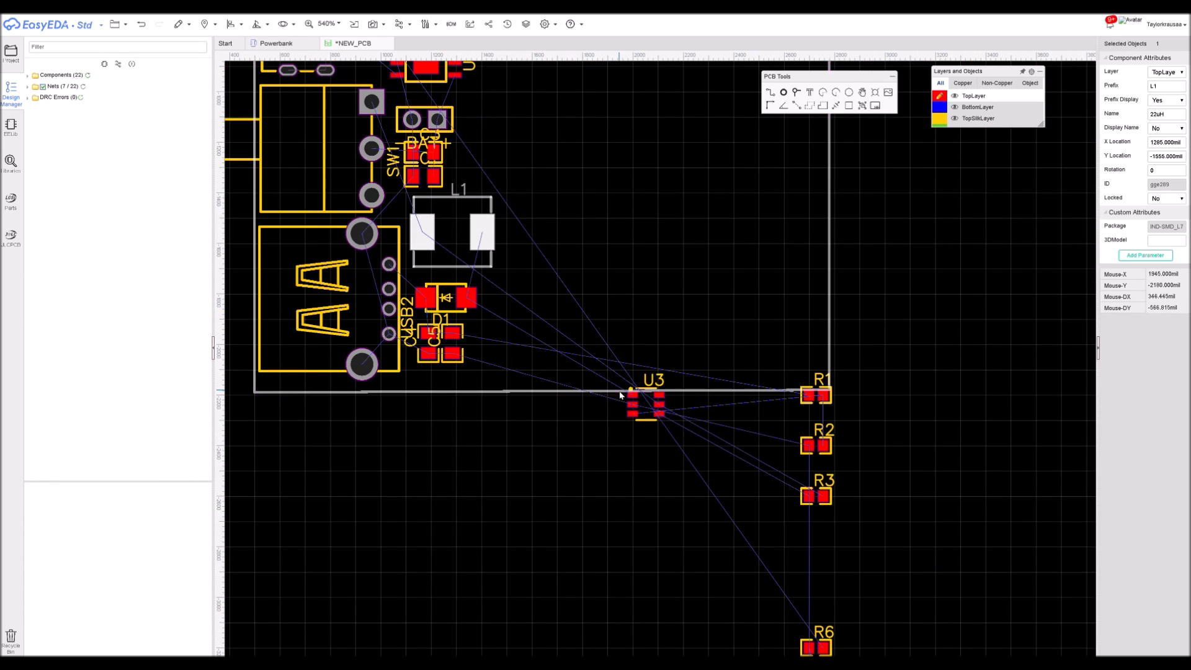
{"action": "left_click_drag", "start_coordinate": [649, 408], "coordinate": [475, 168]}
{"action": "key", "text": "space"}
{"action": "key", "text": "space"}
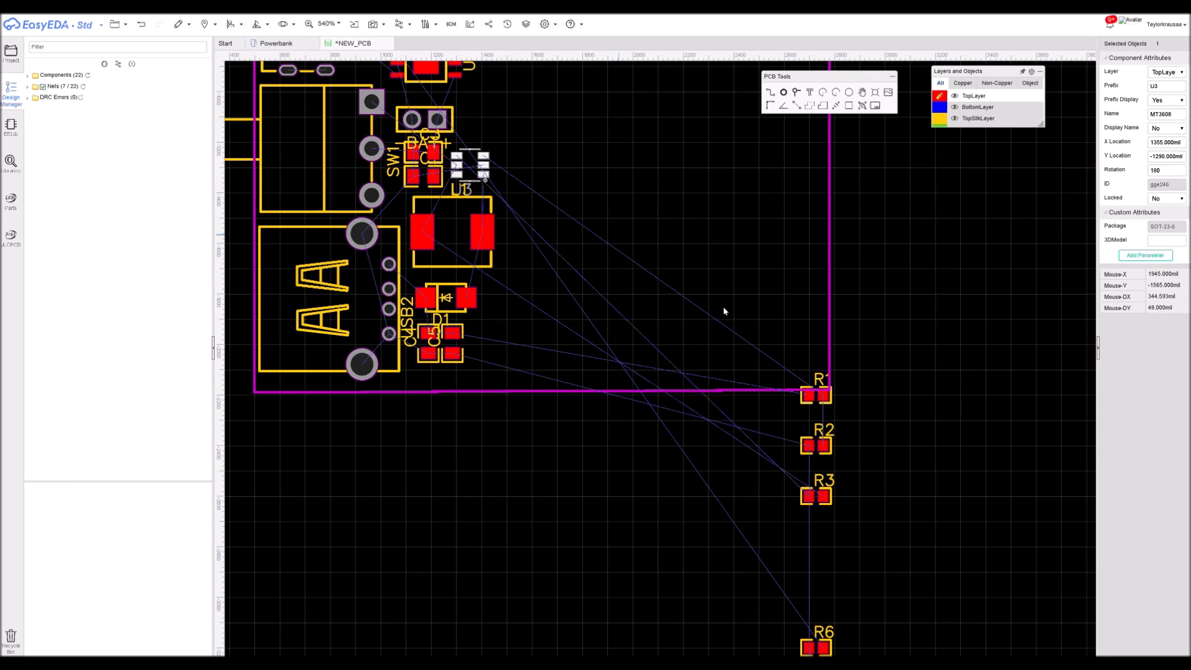
Move R7 directly below R6, at Y -3275 mil, and rotate it to 180°
{"action": "right_click_drag", "start_coordinate": [838, 652], "coordinate": [787, 552]}
{"action": "scroll", "coordinate": [792, 632], "scroll_direction": "up", "scroll_amount": 3}
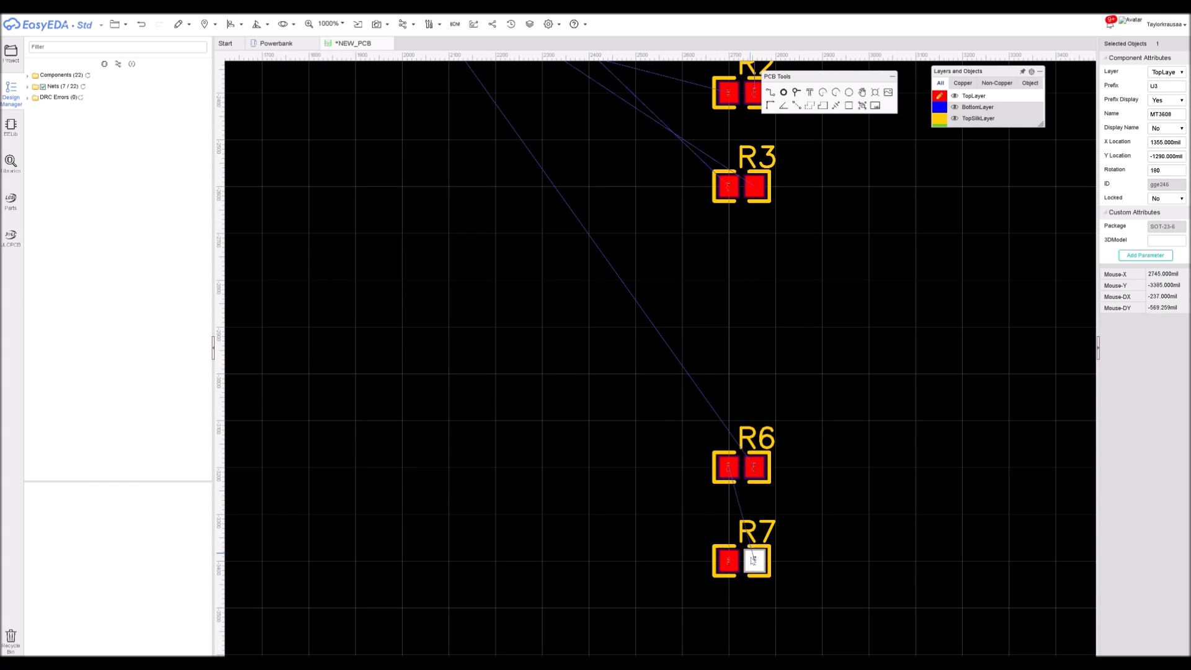
{"action": "left_click_drag", "start_coordinate": [751, 564], "coordinate": [782, 493]}
{"action": "key", "text": "space"}
{"action": "key", "text": "space"}
Move R2 up directly below R1, aligned with it at Y -2275 mil
{"action": "scroll", "coordinate": [744, 514], "scroll_direction": "up", "scroll_amount": 5}
{"action": "scroll", "coordinate": [783, 492], "scroll_direction": "down", "scroll_amount": 5}
{"action": "right_click_drag", "start_coordinate": [873, 319], "coordinate": [789, 586]}
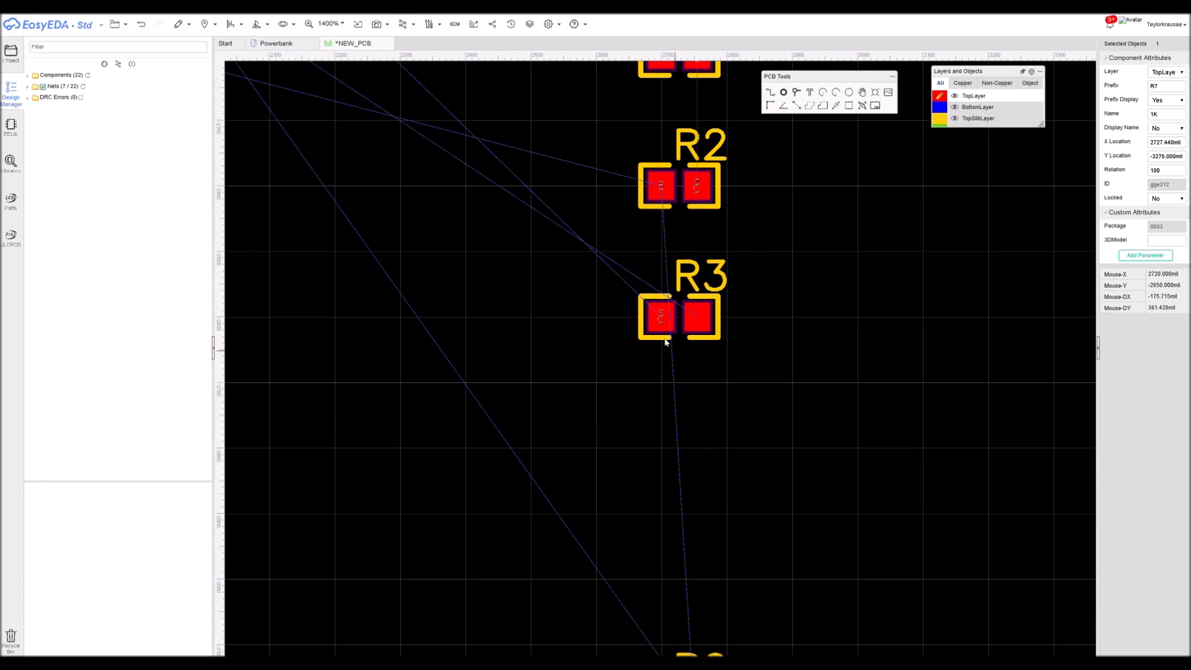
{"action": "scroll", "coordinate": [664, 336], "scroll_direction": "up", "scroll_amount": 5}
{"action": "right_click_drag", "start_coordinate": [738, 250], "coordinate": [632, 580]}
{"action": "scroll", "coordinate": [662, 459], "scroll_direction": "down", "scroll_amount": 3}
{"action": "right_click_drag", "start_coordinate": [668, 382], "coordinate": [652, 434]}
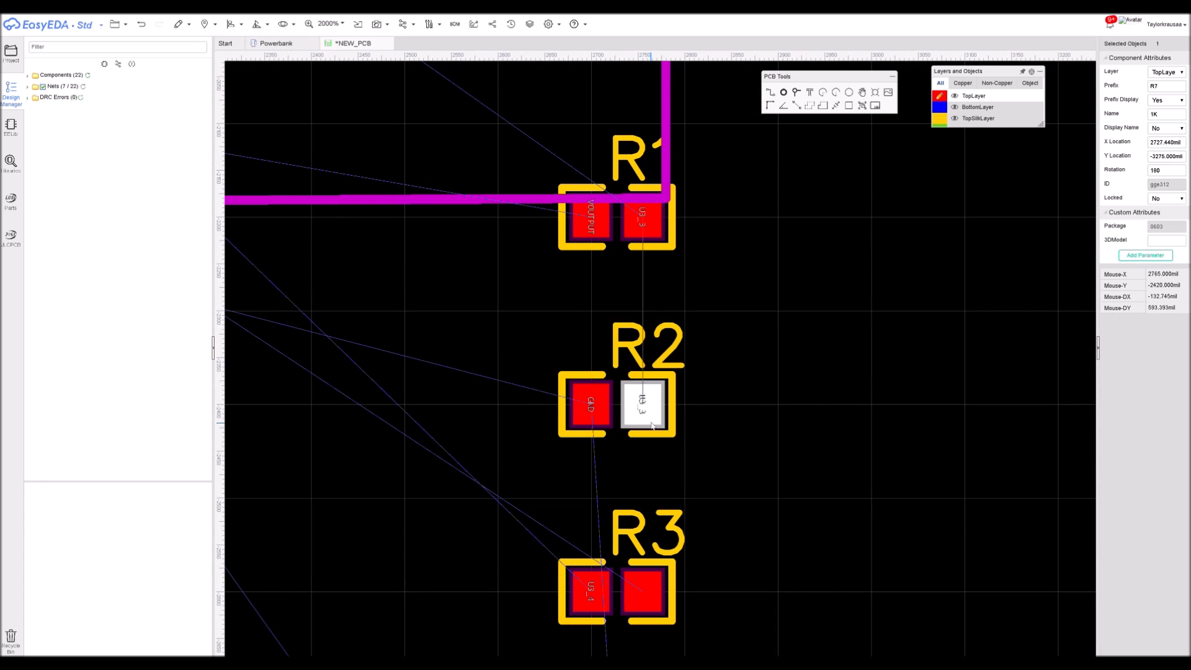
{"action": "left_click_drag", "start_coordinate": [662, 425], "coordinate": [662, 309]}
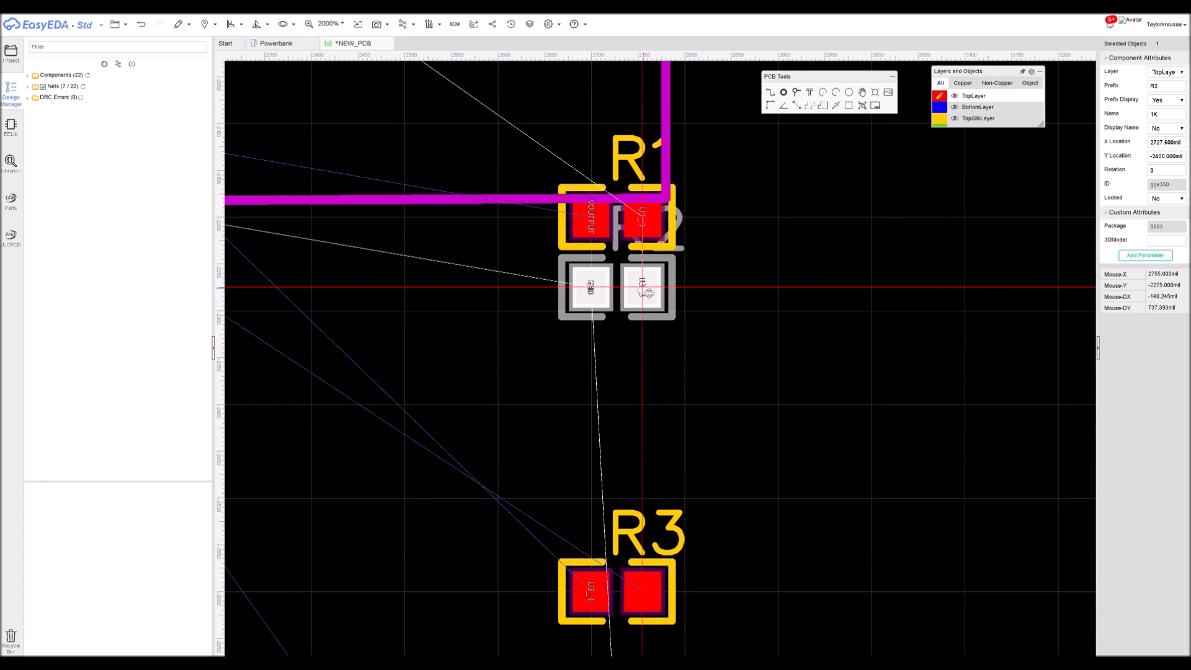
Shift U3 right to make room and place R3 between C3 and U3 at X 1335 mil, Y -1270 mil, rotated to 270°
{"action": "scroll", "coordinate": [615, 607], "scroll_direction": "down", "scroll_amount": 6}
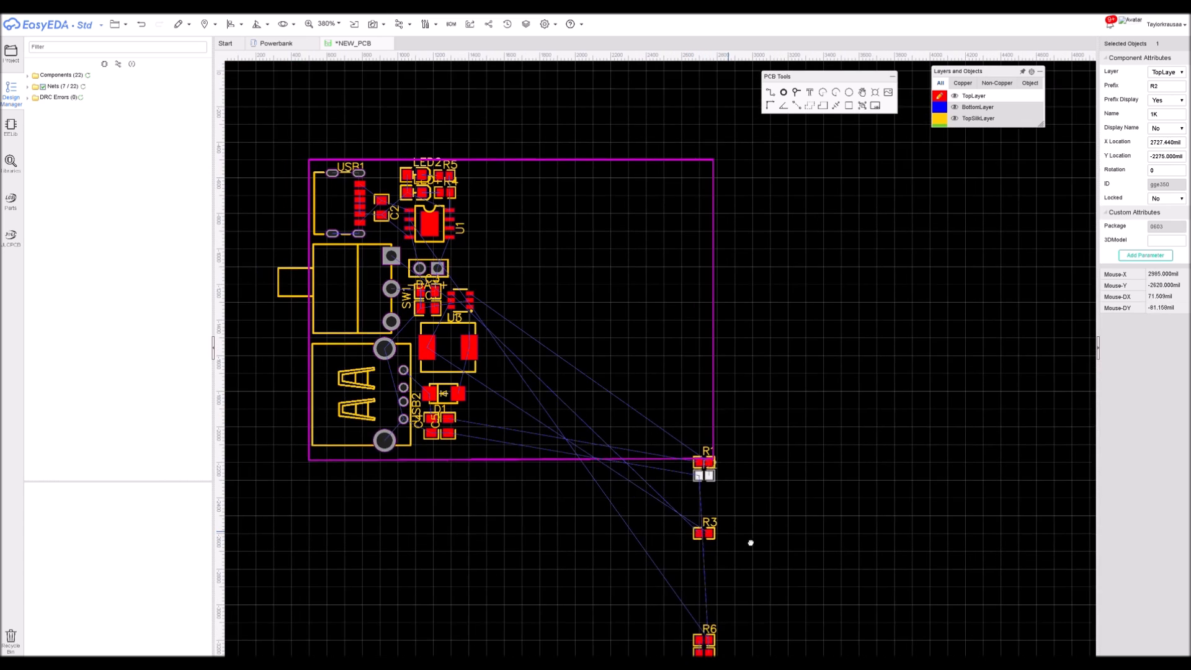
{"action": "left_click_drag", "start_coordinate": [718, 539], "coordinate": [635, 297]}
{"action": "scroll", "coordinate": [583, 334], "scroll_direction": "up", "scroll_amount": 5}
{"action": "left_click", "coordinate": [563, 303]}
{"action": "left_click", "coordinate": [689, 434]}
{"action": "left_click_drag", "start_coordinate": [689, 434], "coordinate": [533, 285]}
{"action": "key", "text": "space"}
Select R1 and R2 and move them together into the board above U3
{"action": "scroll", "coordinate": [596, 331], "scroll_direction": "down", "scroll_amount": 5}
{"action": "right_click_drag", "start_coordinate": [787, 441], "coordinate": [614, 330]}
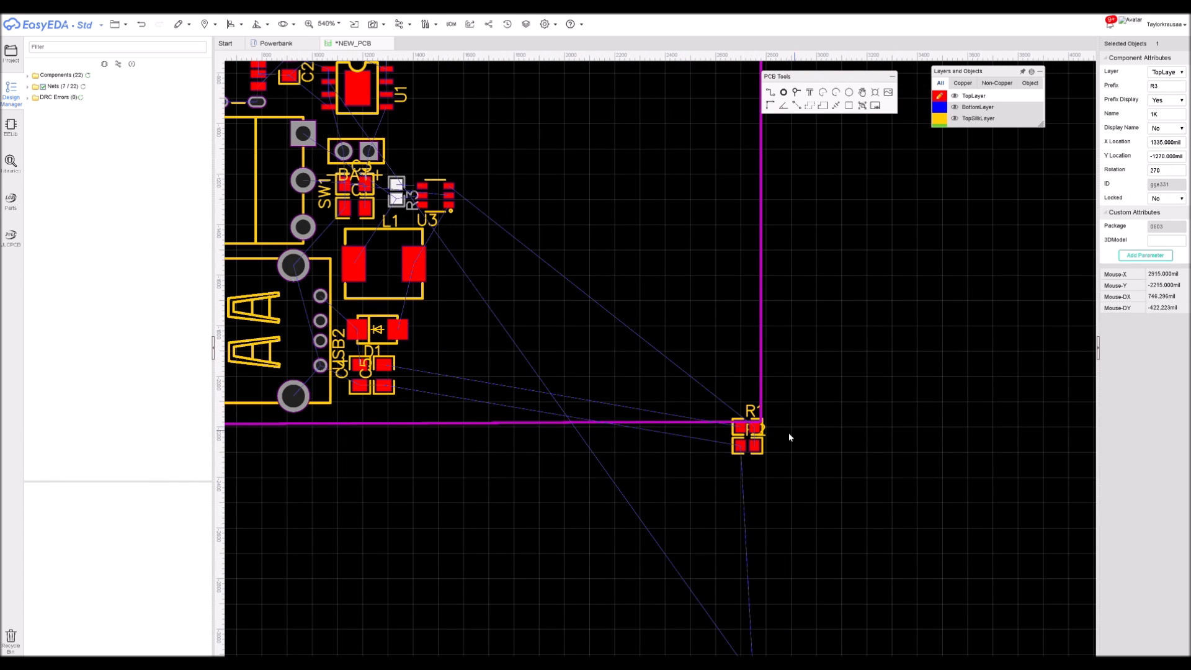
{"action": "left_click_drag", "start_coordinate": [799, 472], "coordinate": [679, 385]}
{"action": "scroll", "coordinate": [769, 439], "scroll_direction": "up", "scroll_amount": 7}
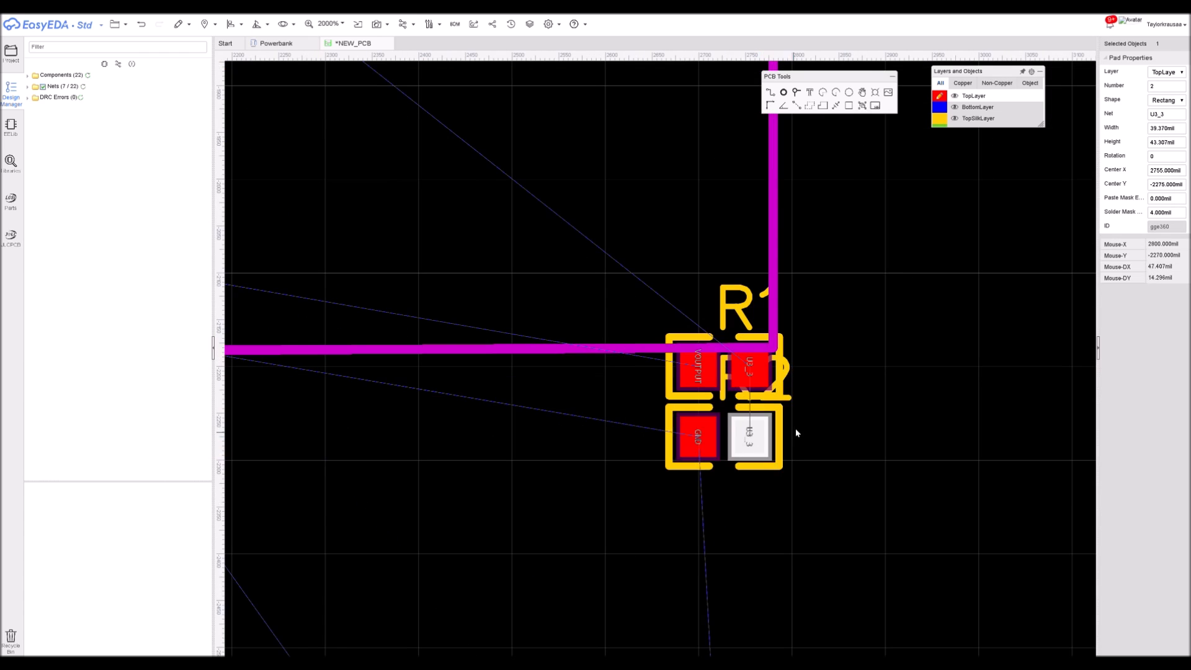
{"action": "left_click", "coordinate": [752, 374], "text": "ctrl"}
{"action": "scroll", "coordinate": [784, 403], "scroll_direction": "down", "scroll_amount": 7}
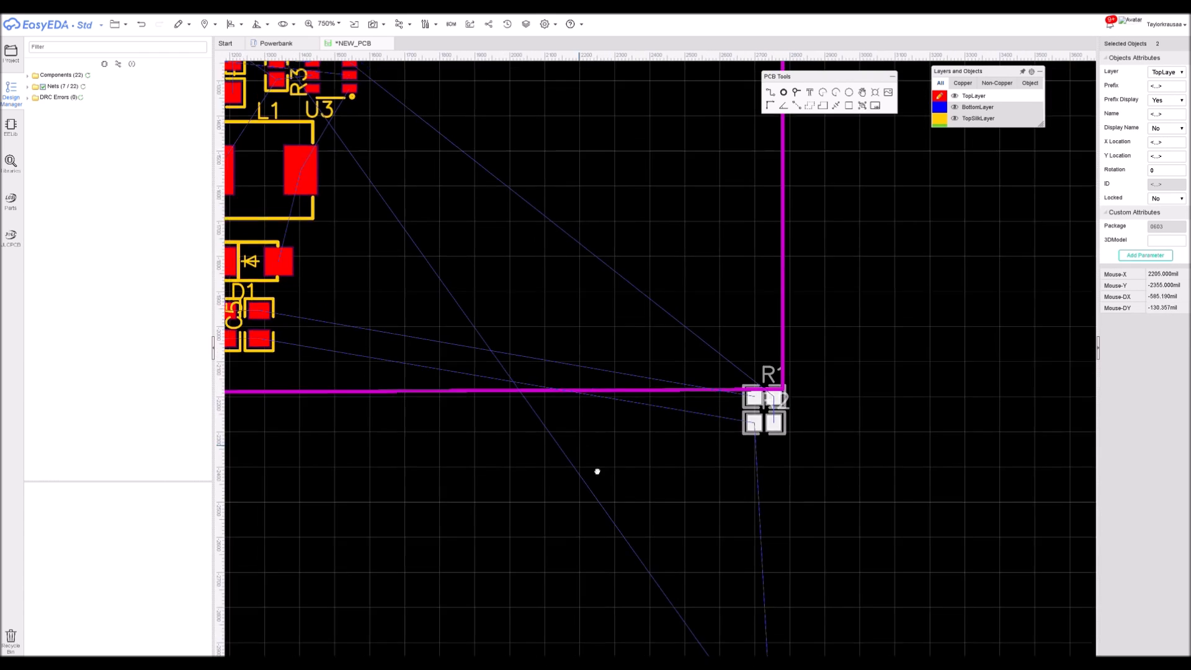
{"action": "right_click_drag", "start_coordinate": [594, 467], "coordinate": [674, 553]}
{"action": "left_click_drag", "start_coordinate": [782, 526], "coordinate": [535, 309]}
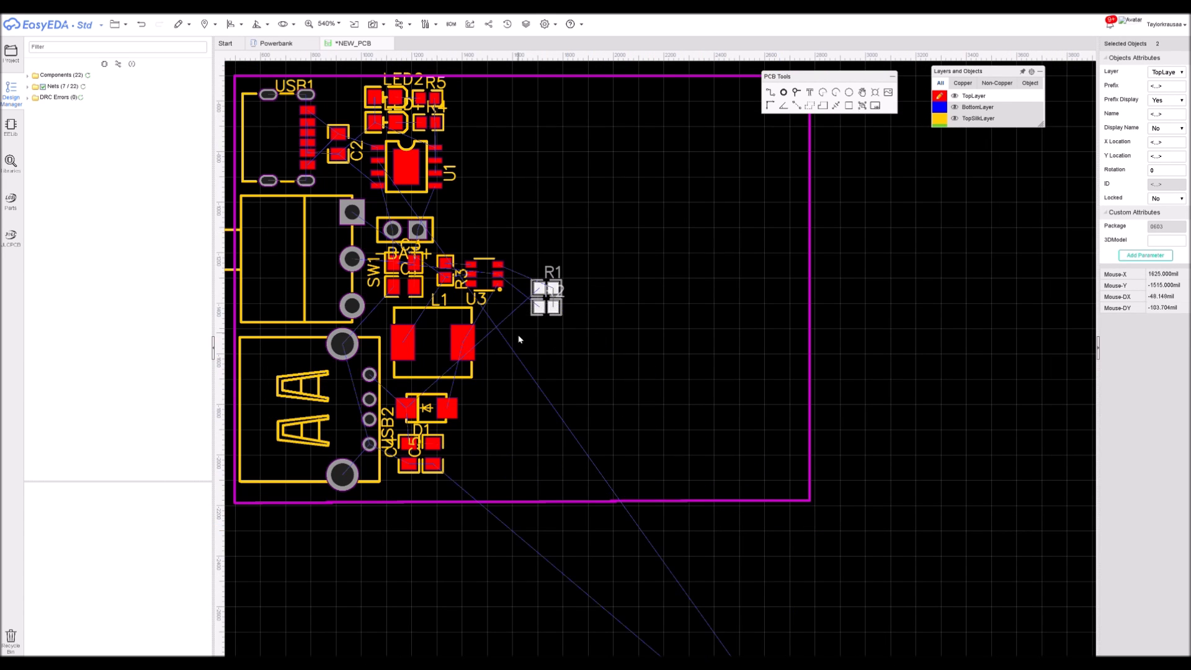
{"action": "right_click_drag", "start_coordinate": [520, 338], "coordinate": [598, 437]}
{"action": "left_click_drag", "start_coordinate": [618, 408], "coordinate": [573, 318]}
{"action": "key", "text": "space"}
{"action": "key", "text": "space"}
{"action": "key", "text": "space"}
{"action": "key", "text": "space"}
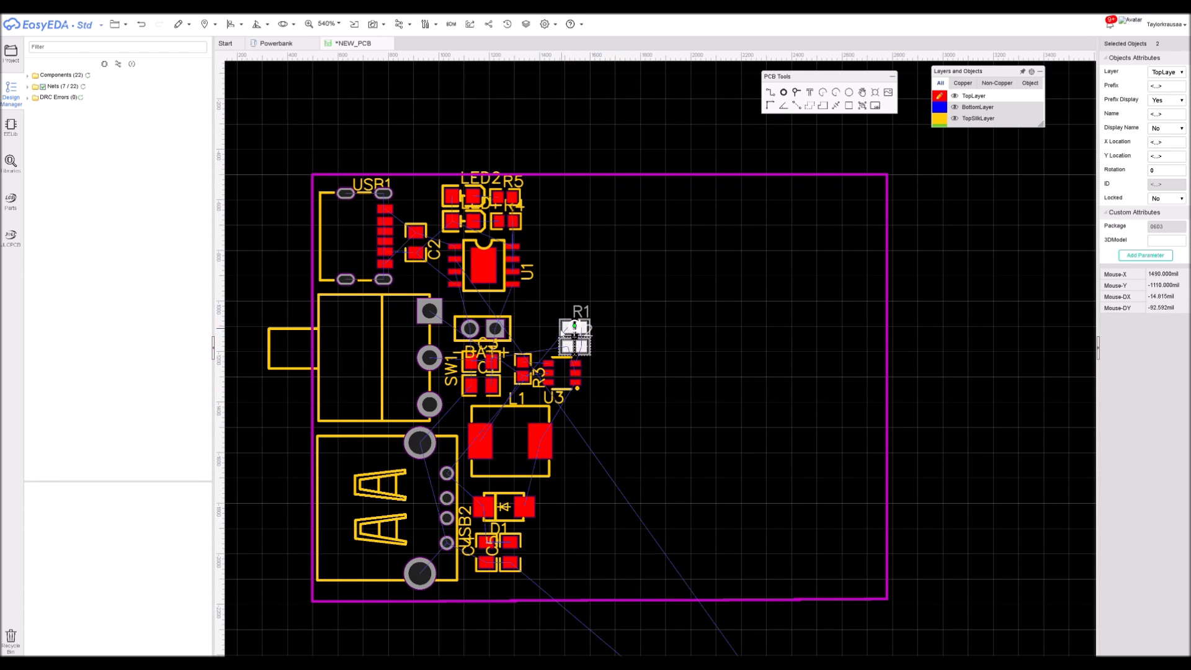
Rotate R1 and R2 together to 90° and set them side by side closely above U3
{"action": "scroll", "coordinate": [568, 327], "scroll_direction": "up", "scroll_amount": 7}
{"action": "left_click_drag", "start_coordinate": [584, 352], "coordinate": [548, 364]}
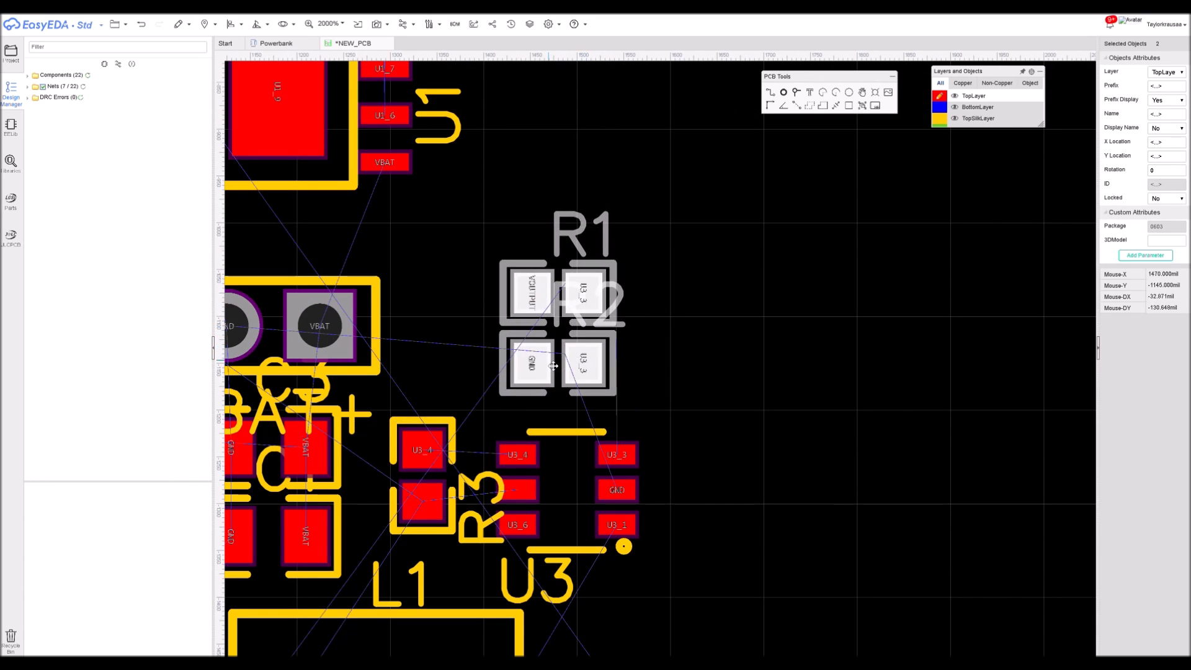
{"action": "key", "text": "space"}
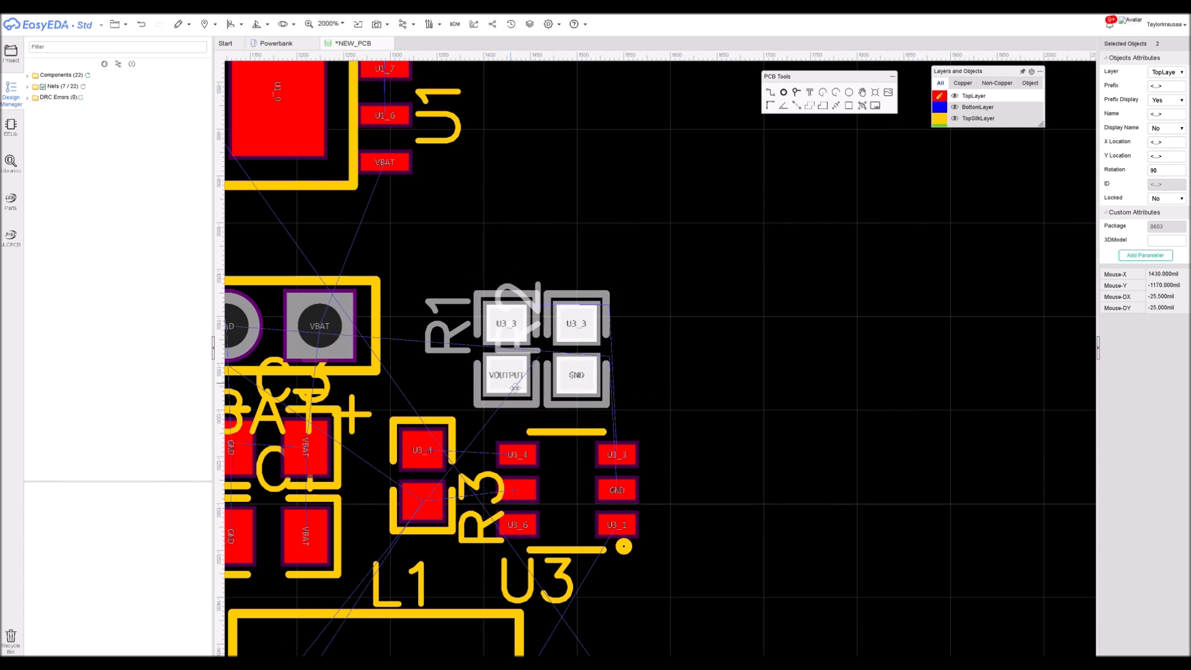
Select R6 and R7 and move them together into the board, right beside C5
{"action": "scroll", "coordinate": [732, 545], "scroll_direction": "down", "scroll_amount": 9}
{"action": "right_click_drag", "start_coordinate": [746, 445], "coordinate": [722, 414]}
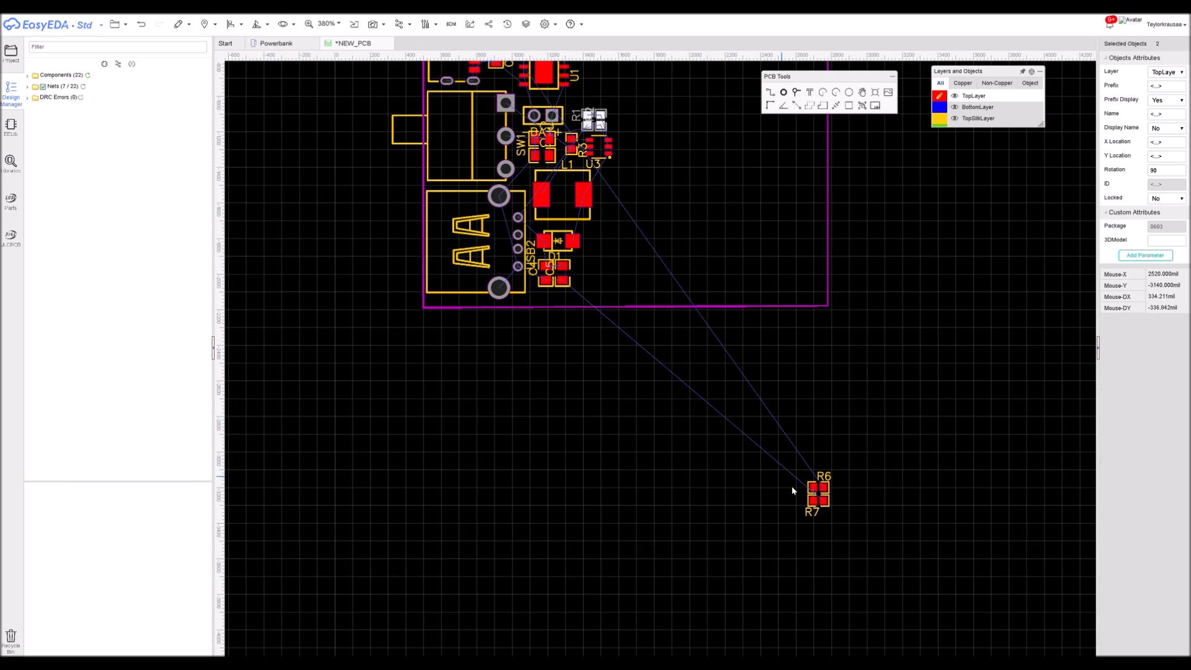
{"action": "scroll", "coordinate": [849, 521], "scroll_direction": "up", "scroll_amount": 10}
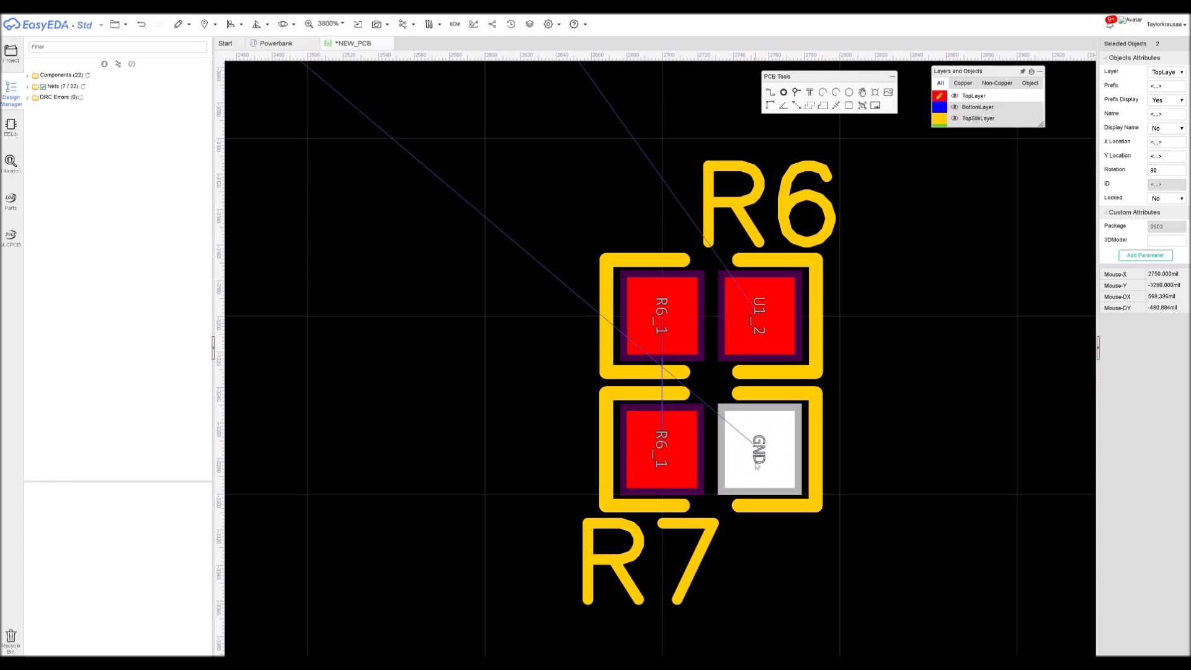
{"action": "scroll", "coordinate": [853, 563], "scroll_direction": "down", "scroll_amount": 5}
{"action": "left_click_drag", "start_coordinate": [885, 592], "coordinate": [776, 425]}
{"action": "scroll", "coordinate": [670, 428], "scroll_direction": "down", "scroll_amount": 5}
{"action": "right_click_drag", "start_coordinate": [619, 341], "coordinate": [672, 415]}
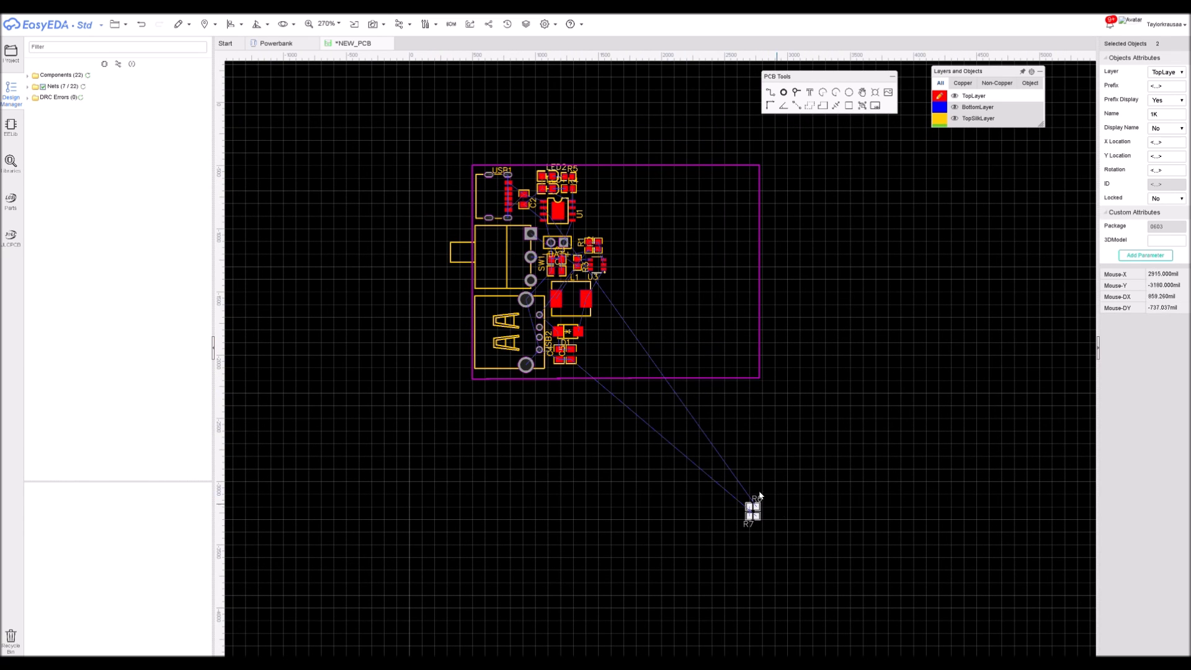
{"action": "scroll", "coordinate": [643, 327], "scroll_direction": "up", "scroll_amount": 5}
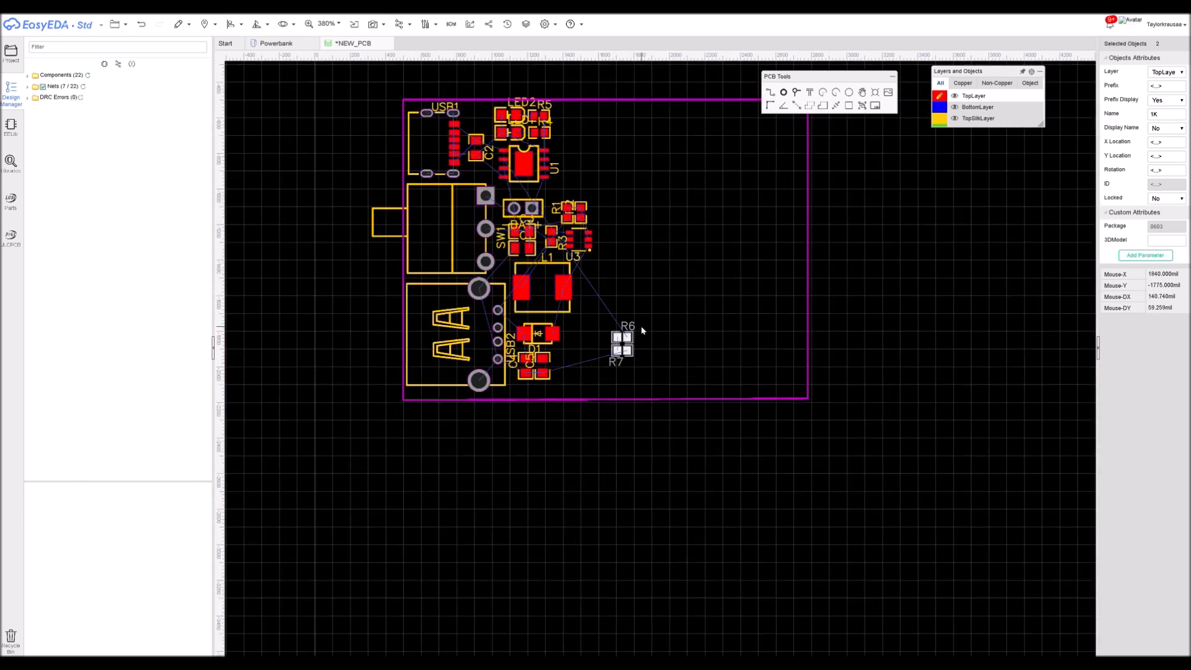
{"action": "left_click_drag", "start_coordinate": [804, 407], "coordinate": [726, 409]}
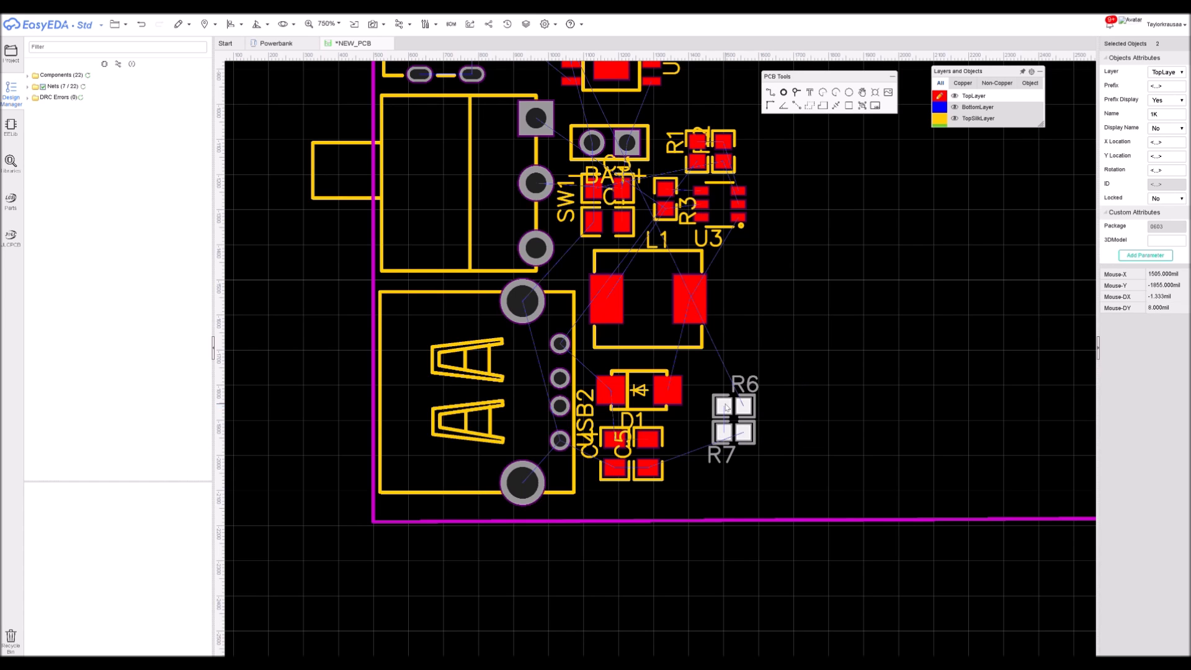
{"action": "left_click_drag", "start_coordinate": [727, 407], "coordinate": [693, 439]}
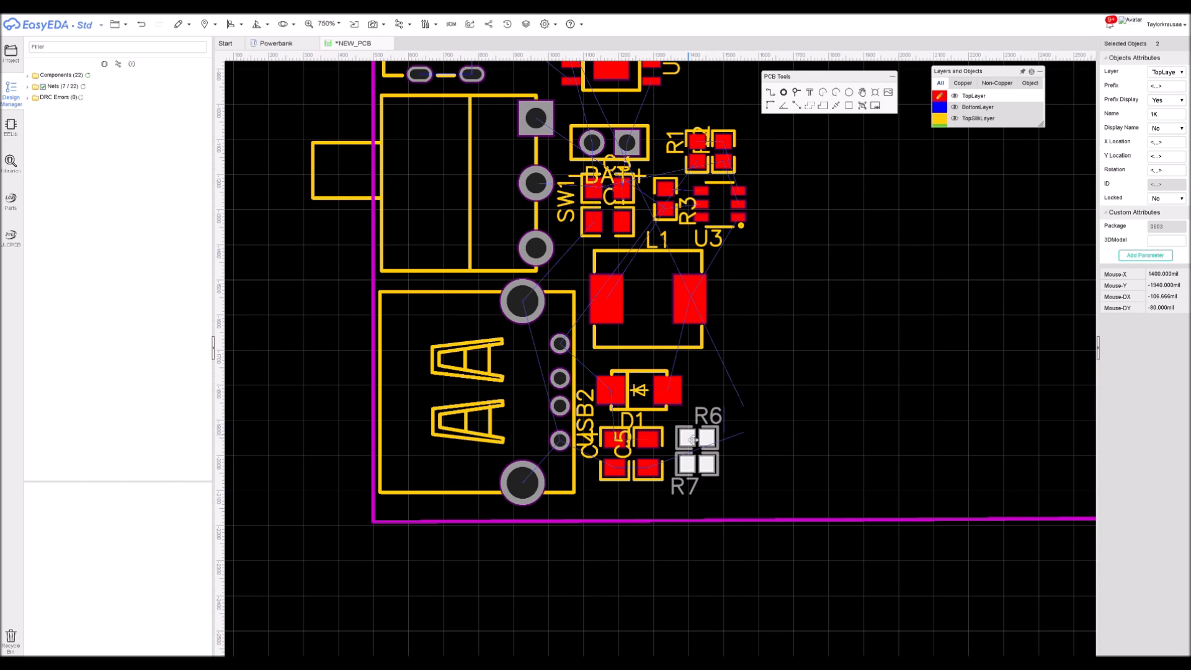
Check the Powerbank schematic, and return to the PCB layout
{"action": "left_click", "coordinate": [290, 44]}
{"action": "left_click", "coordinate": [362, 44]}
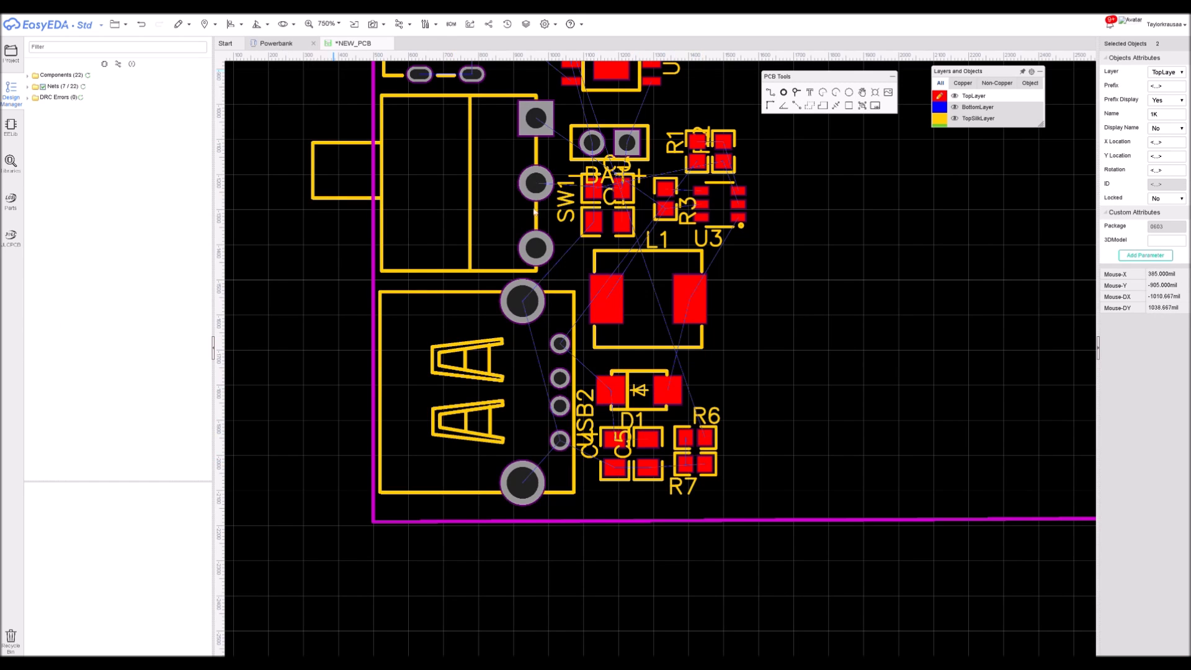
Check the Powerbank schematic, return to the PCB, and move R7 and R6 from beside C5 up beside U1, in one row
{"action": "left_click", "coordinate": [276, 43]}
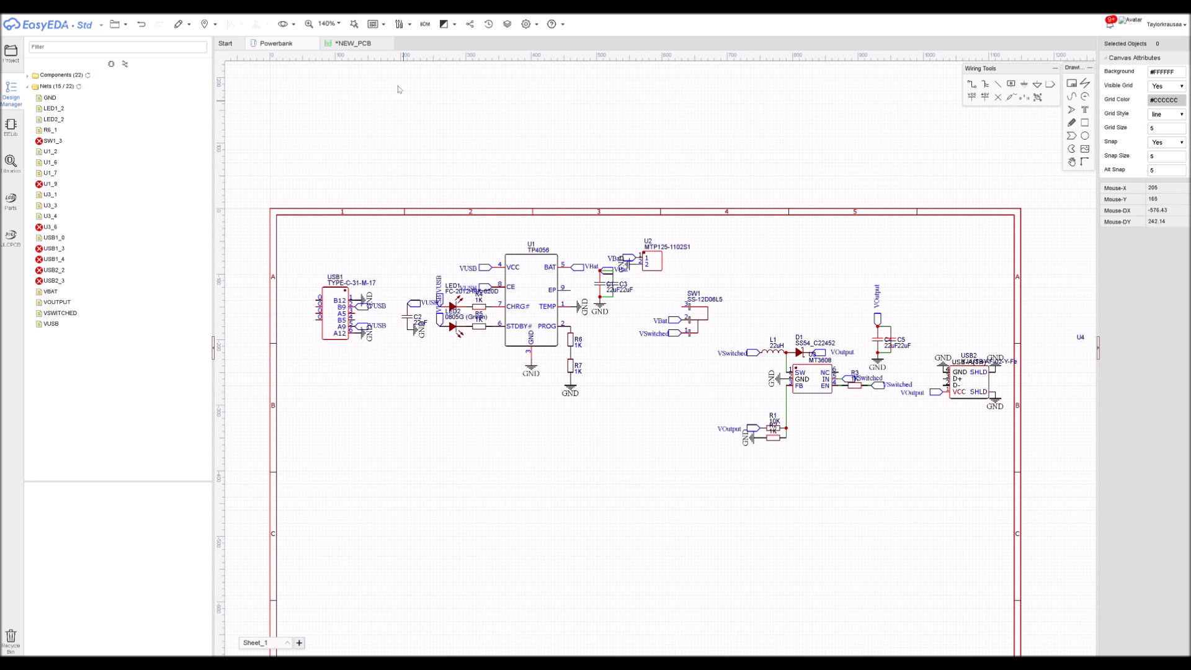
{"action": "left_click", "coordinate": [358, 44]}
{"action": "scroll", "coordinate": [565, 232], "scroll_direction": "down", "scroll_amount": 3}
{"action": "right_click_drag", "start_coordinate": [686, 330], "coordinate": [702, 466]}
{"action": "left_click_drag", "start_coordinate": [655, 488], "coordinate": [672, 270]}
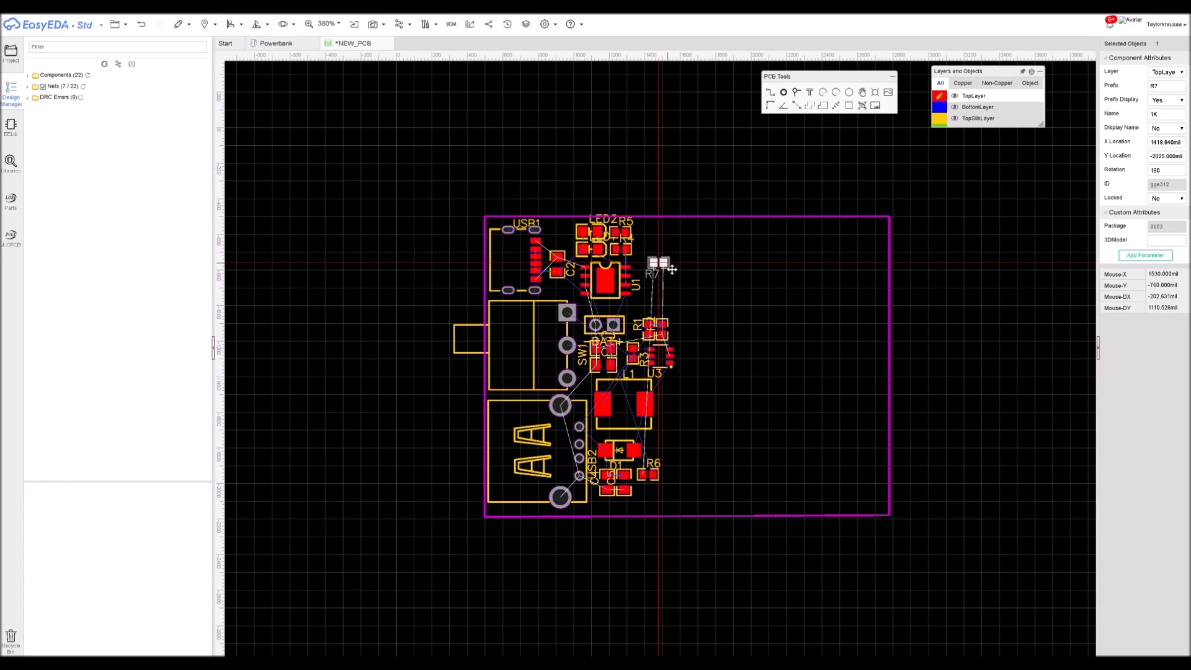
{"action": "left_click_drag", "start_coordinate": [653, 490], "coordinate": [564, 328]}
{"action": "scroll", "coordinate": [645, 262], "scroll_direction": "up", "scroll_amount": 8}
{"action": "key", "text": "space"}
{"action": "key", "text": "space"}
{"action": "right_click_drag", "start_coordinate": [619, 386], "coordinate": [822, 373]}
{"action": "scroll", "coordinate": [819, 372], "scroll_direction": "down", "scroll_amount": 4}
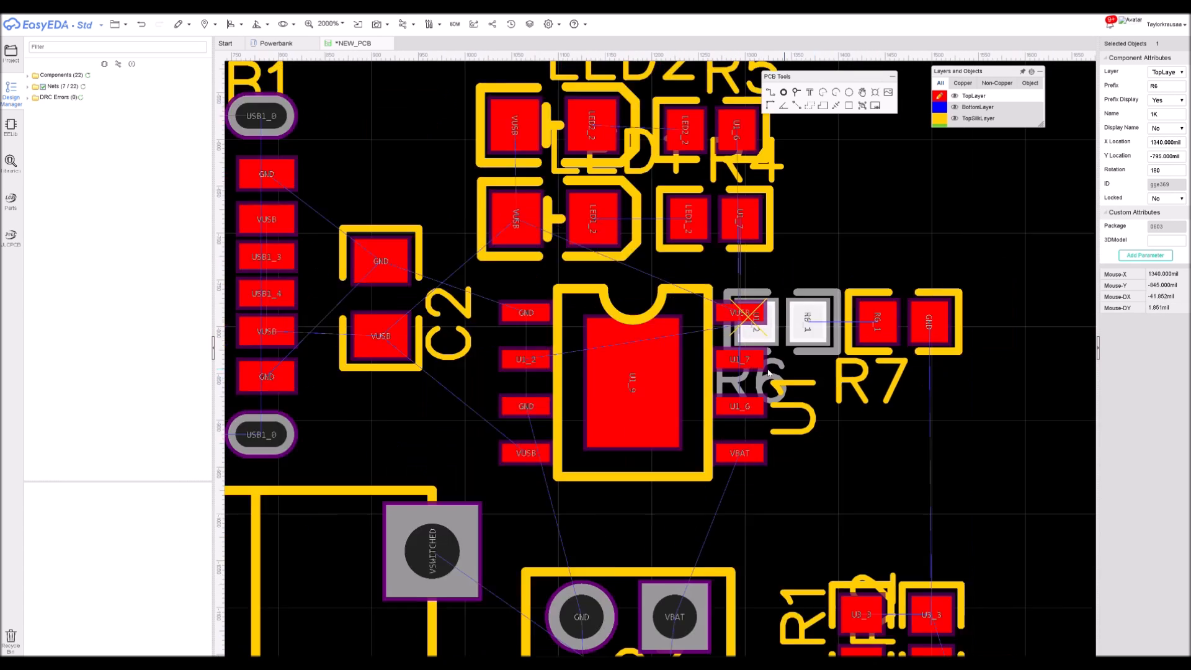
Shift U1 to the right and down, move R6 and R7 together to its left side, and rotate both to 0°
{"action": "left_click_drag", "start_coordinate": [690, 383], "coordinate": [768, 413]}
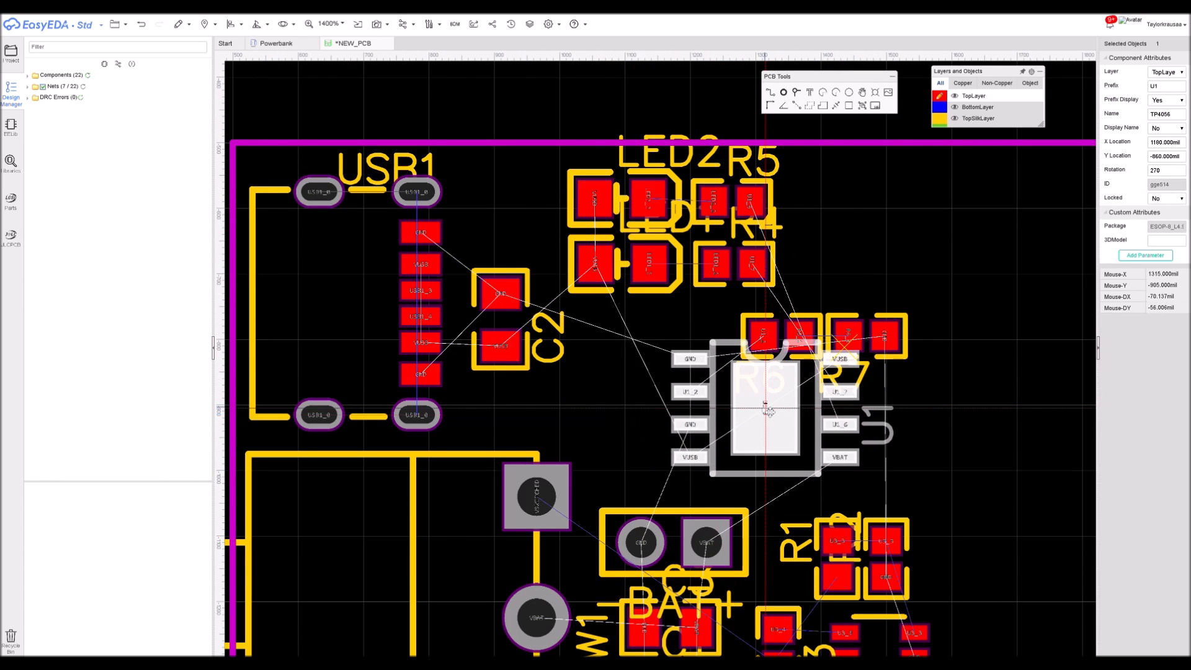
{"action": "left_click", "coordinate": [799, 334]}
{"action": "left_click", "coordinate": [861, 335], "text": "ctrl"}
{"action": "left_click_drag", "start_coordinate": [860, 334], "coordinate": [635, 401]}
{"action": "key", "text": "space"}
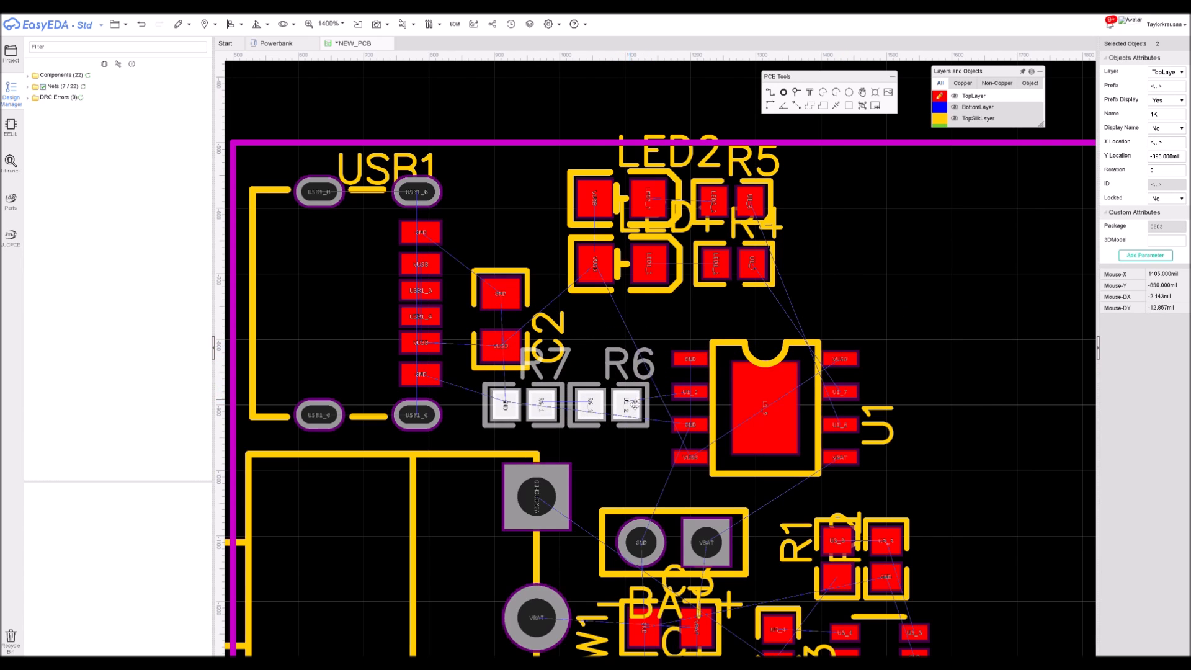
Look over the arranged board layout and switch to the Powerbank schematic
{"action": "scroll", "coordinate": [635, 400], "scroll_direction": "down", "scroll_amount": 3}
{"action": "right_click_drag", "start_coordinate": [972, 474], "coordinate": [924, 237]}
{"action": "scroll", "coordinate": [810, 255], "scroll_direction": "down", "scroll_amount": 3}
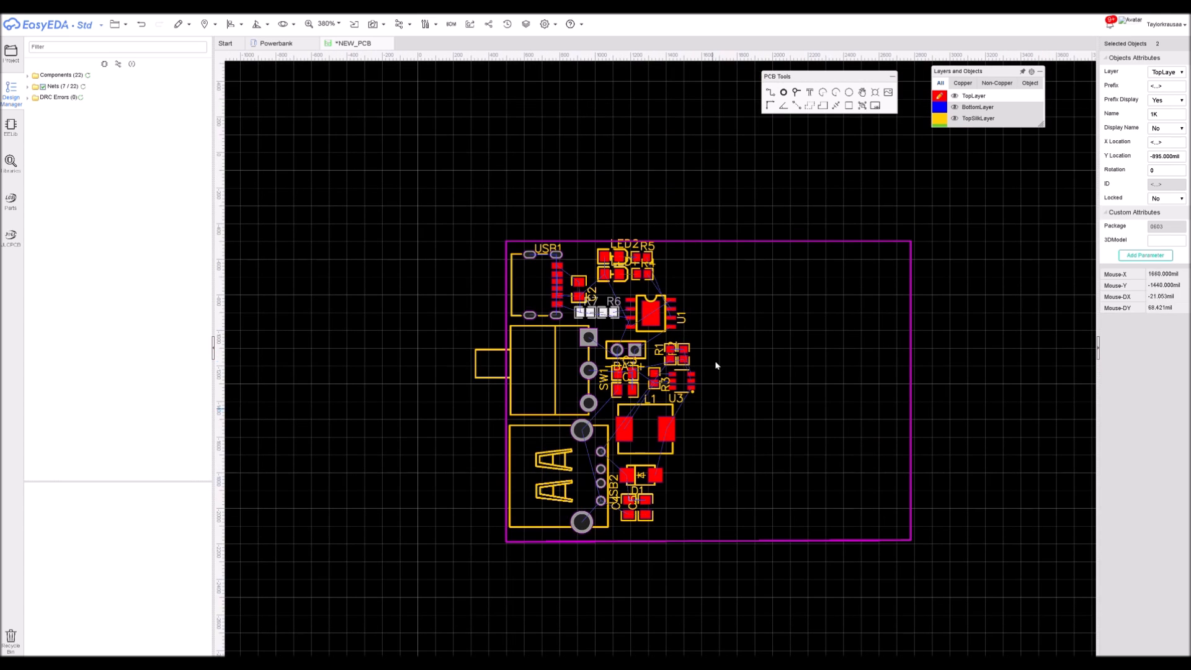
{"action": "scroll", "coordinate": [626, 386], "scroll_direction": "up", "scroll_amount": 3}
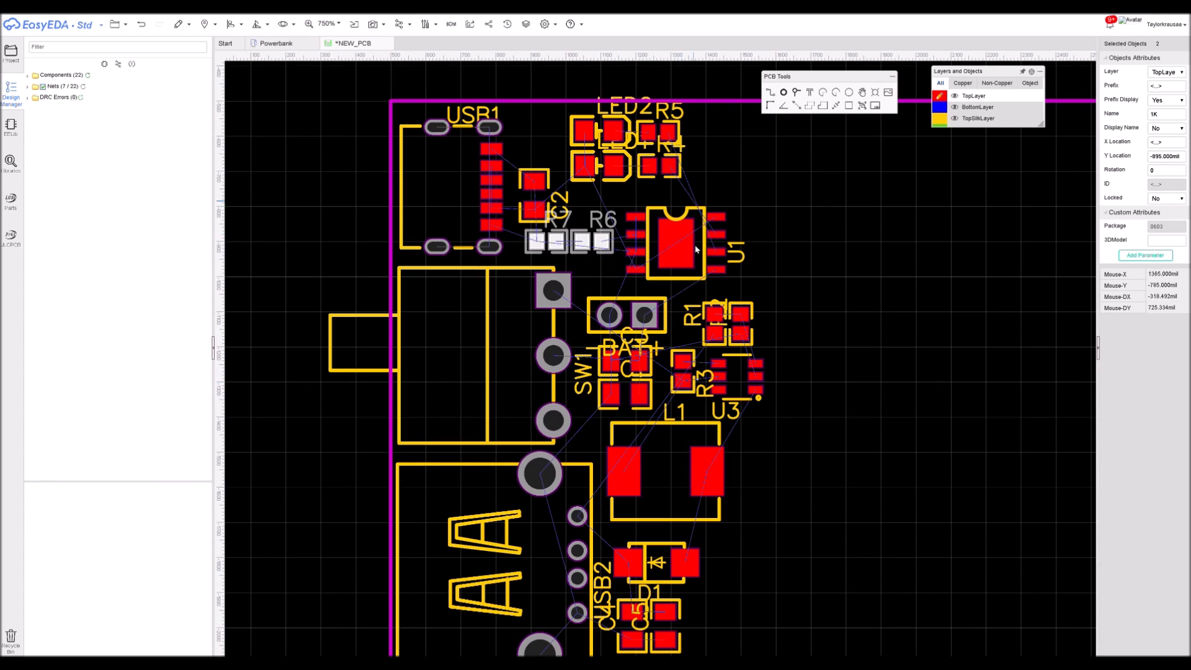
{"action": "left_click", "coordinate": [276, 43]}
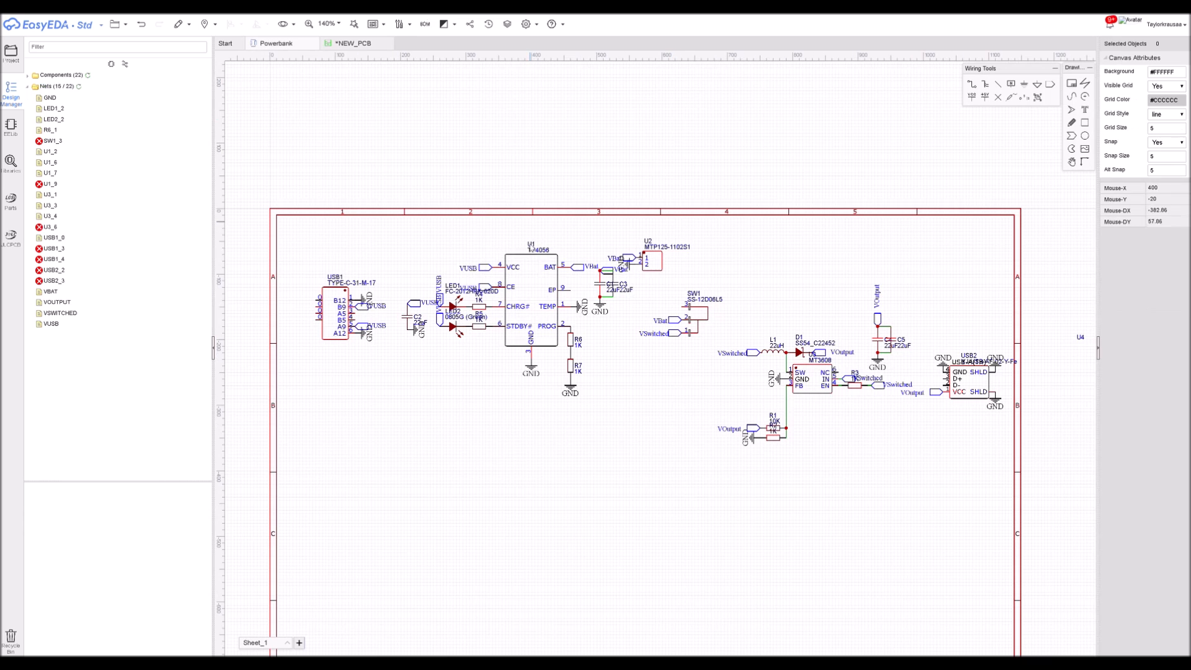
{"action": "right_click", "coordinate": [643, 418]}
{"action": "left_click", "coordinate": [682, 434]}
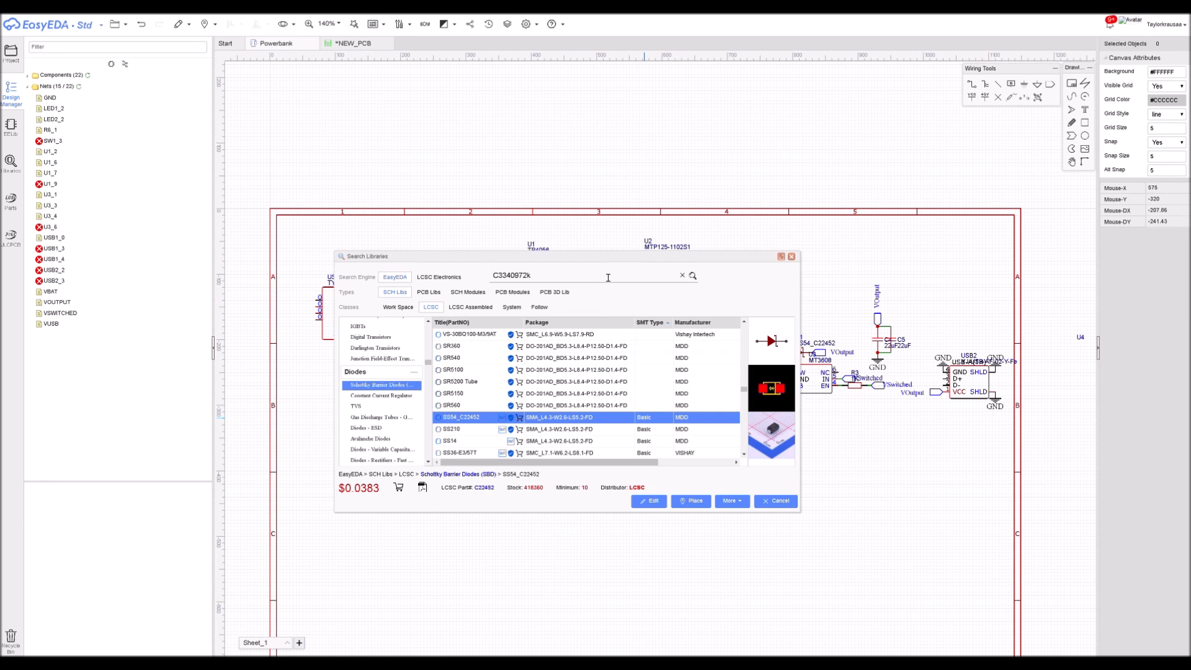
{"action": "left_click", "coordinate": [791, 256]}
Search the schematic symbol library for "led" among the LCSC Assembled parts and sort the results by SMT type with Basic first
{"action": "scroll", "coordinate": [462, 342], "scroll_direction": "up", "scroll_amount": 5}
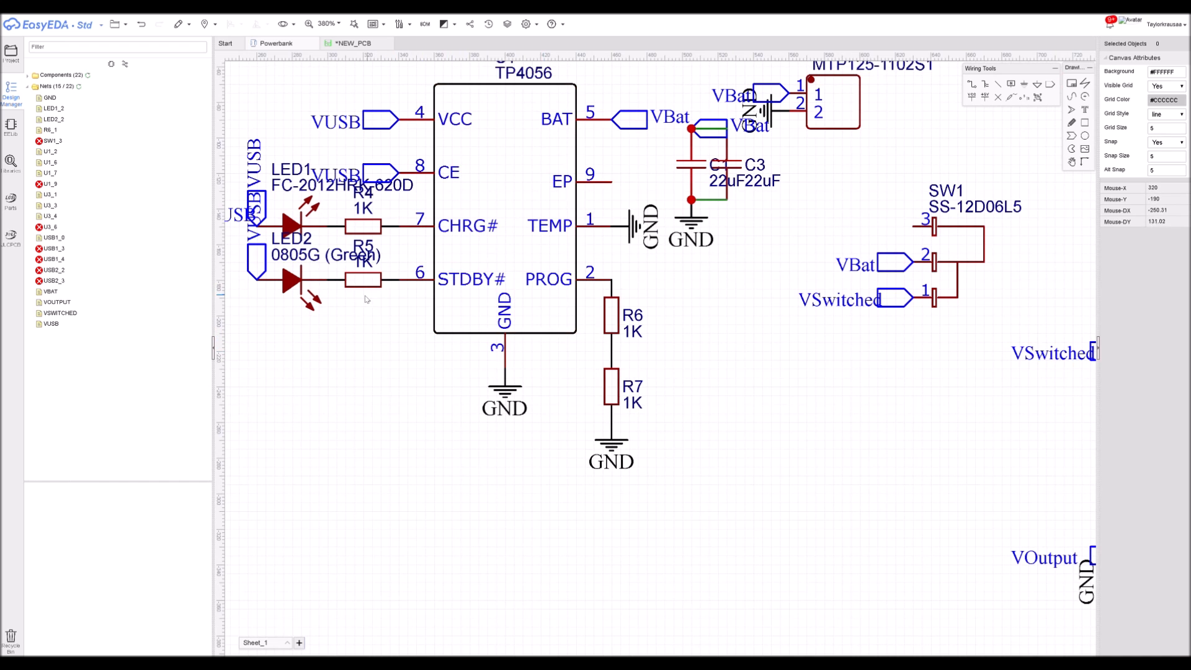
{"action": "right_click", "coordinate": [797, 454]}
{"action": "key", "text": "Return"}
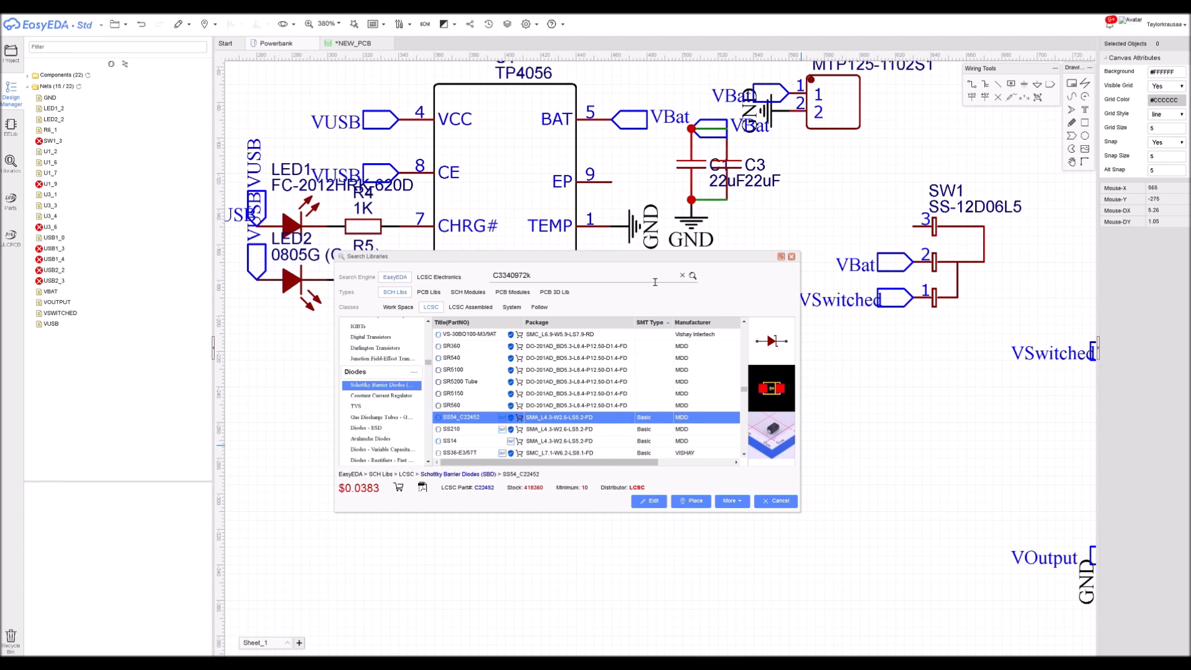
{"action": "type", "text": "led"}
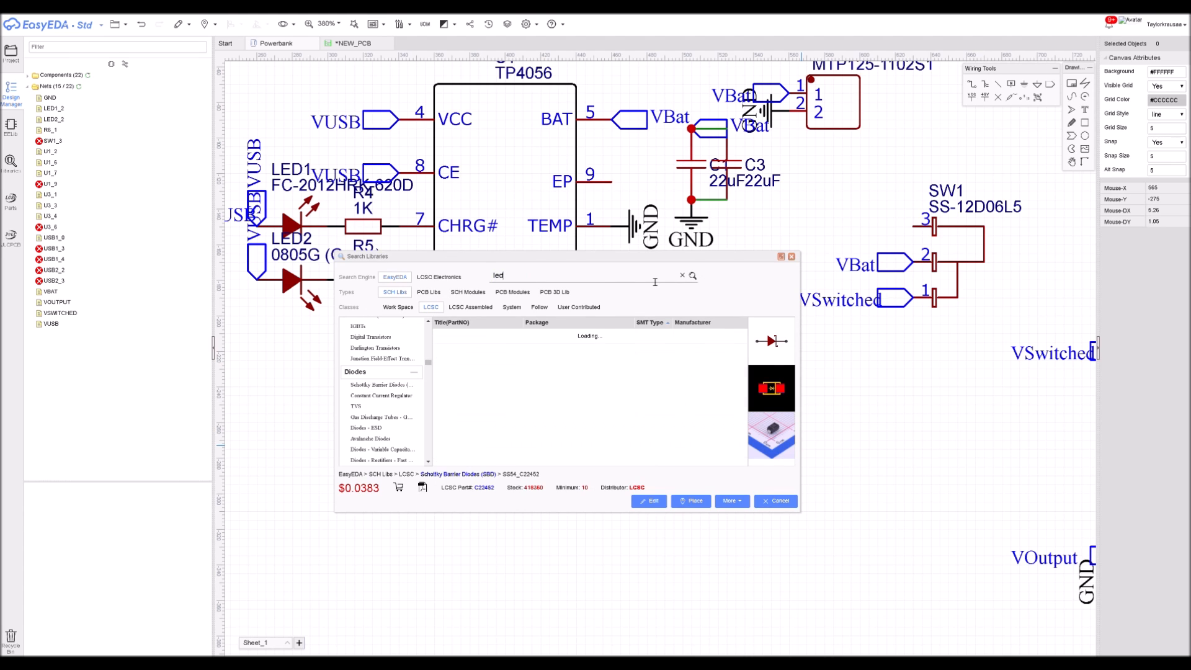
{"action": "left_click", "coordinate": [513, 310]}
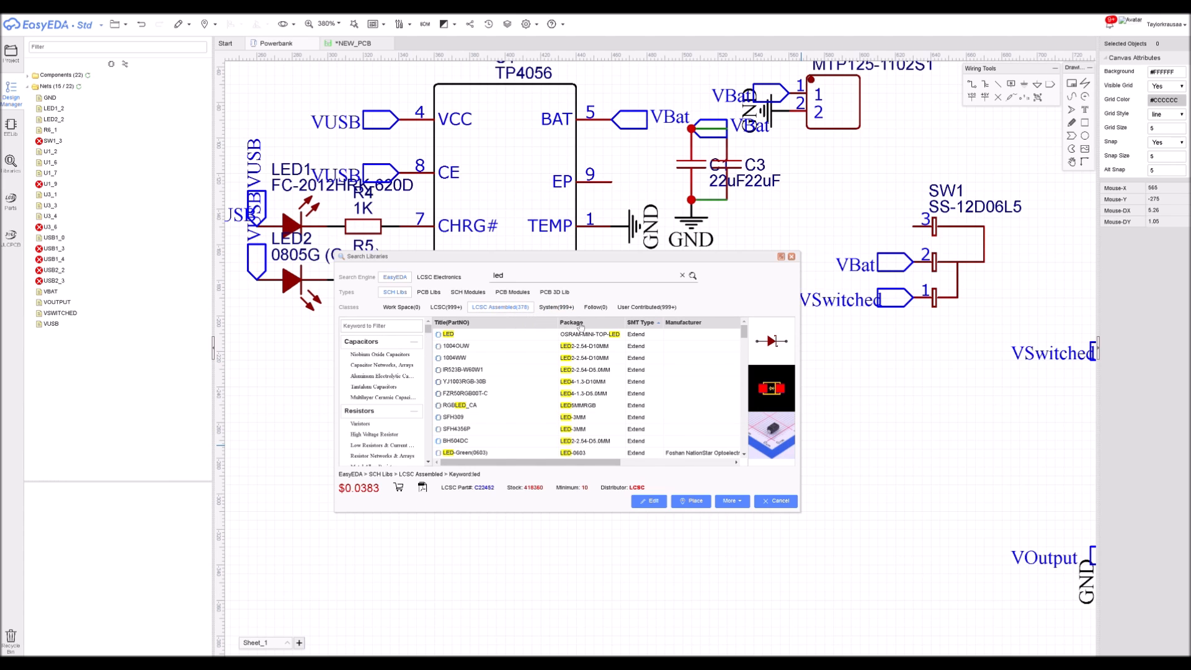
{"action": "left_click", "coordinate": [655, 323]}
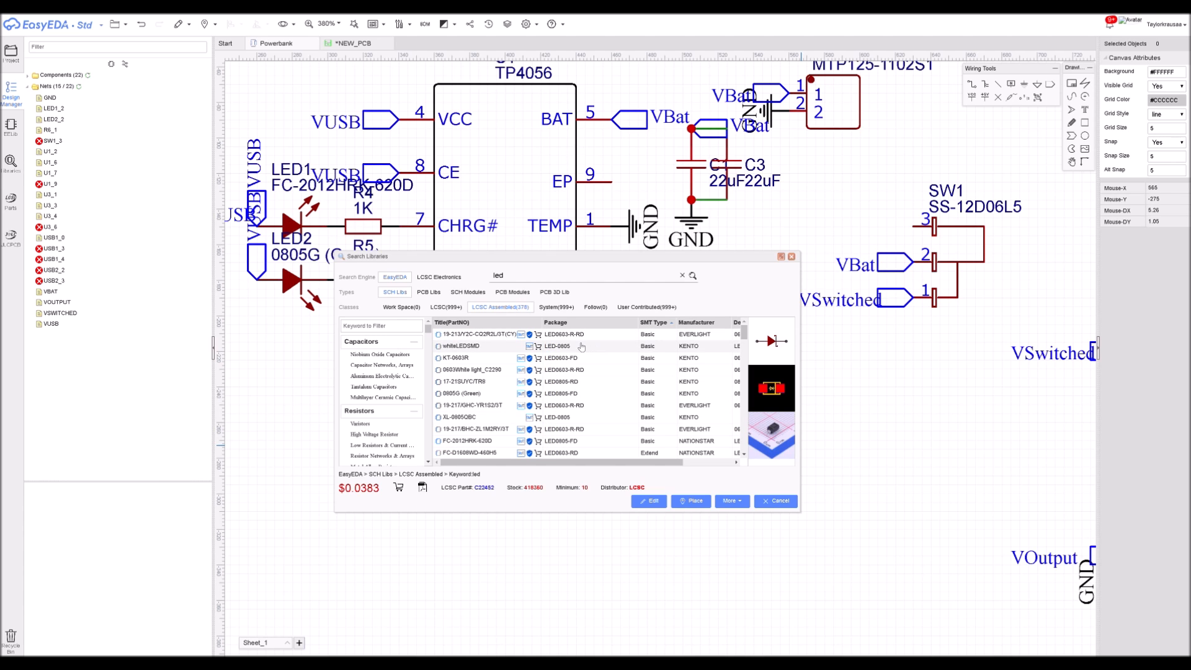
Try the whiteLEDSMD part, choose FC-2012HRK-620D instead, place it above D1 in the schematic, and close the library
{"action": "double_click", "coordinate": [581, 346]}
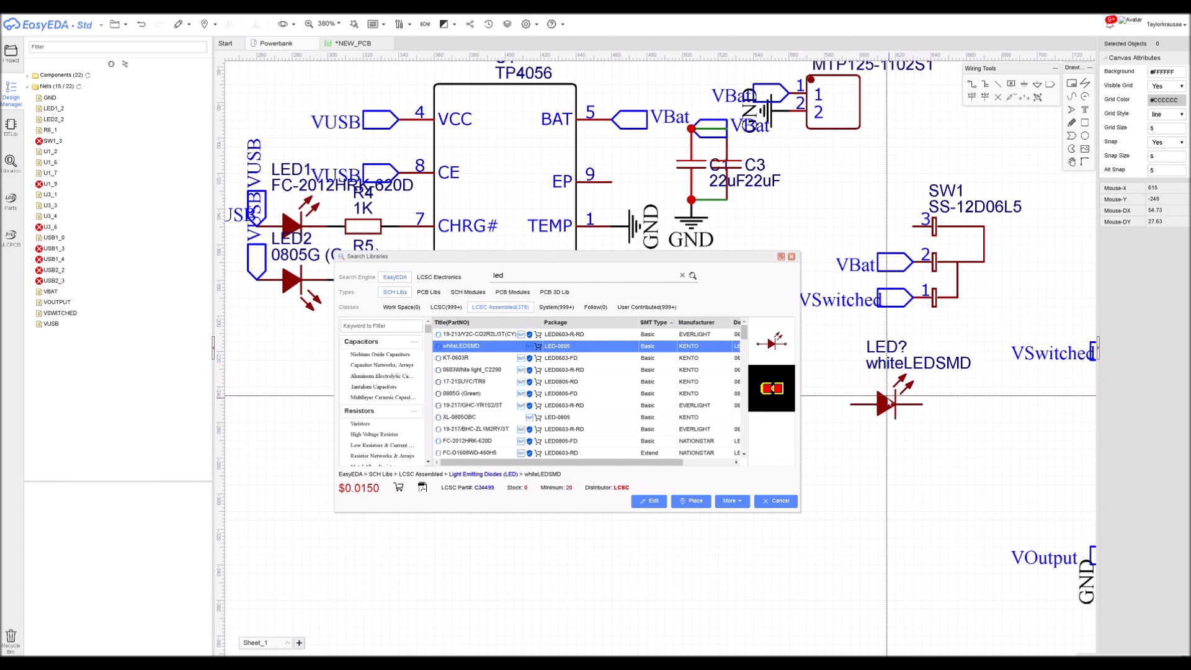
{"action": "scroll", "coordinate": [887, 395], "scroll_direction": "down", "scroll_amount": 2}
{"action": "right_click_drag", "start_coordinate": [870, 394], "coordinate": [672, 436]}
{"action": "left_click", "coordinate": [694, 452]}
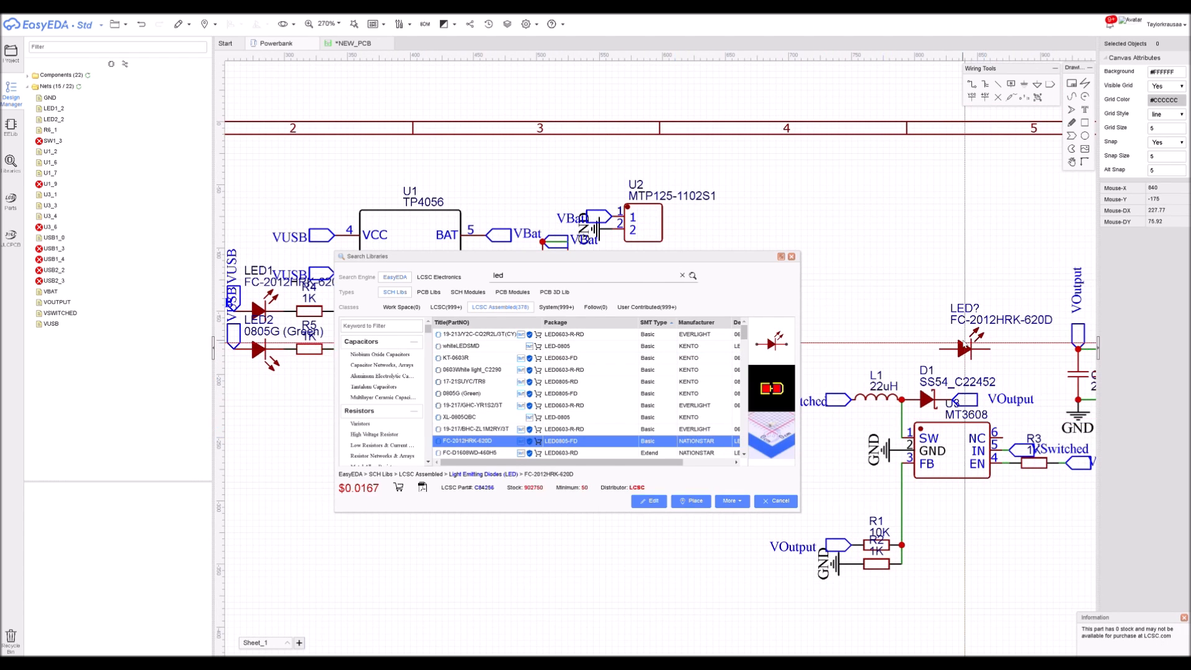
{"action": "left_click", "coordinate": [972, 322]}
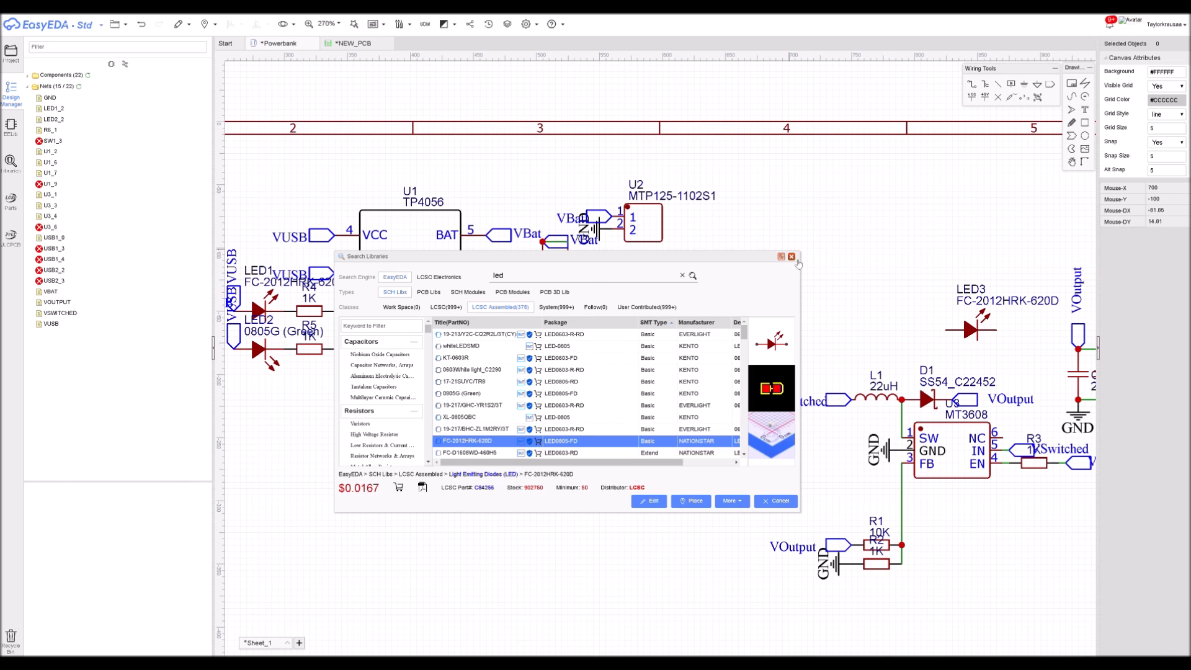
{"action": "left_click", "coordinate": [792, 257]}
Duplicate the 1K resistor R6 and place the copy horizontally against the left end of LED3
{"action": "right_click_drag", "start_coordinate": [810, 303], "coordinate": [836, 323]}
{"action": "left_click", "coordinate": [518, 396]}
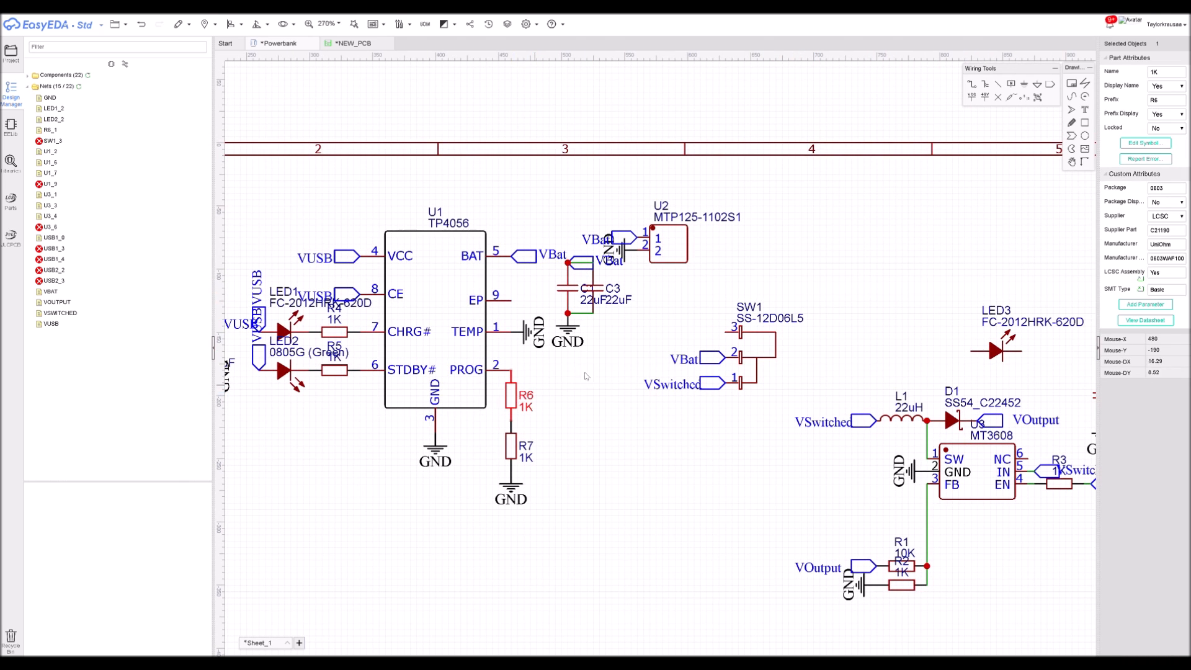
{"action": "key", "text": "ctrl+v"}
{"action": "scroll", "coordinate": [933, 357], "scroll_direction": "up", "scroll_amount": 3}
{"action": "right_click_drag", "start_coordinate": [934, 357], "coordinate": [741, 330]}
{"action": "scroll", "coordinate": [742, 329], "scroll_direction": "down", "scroll_amount": 4}
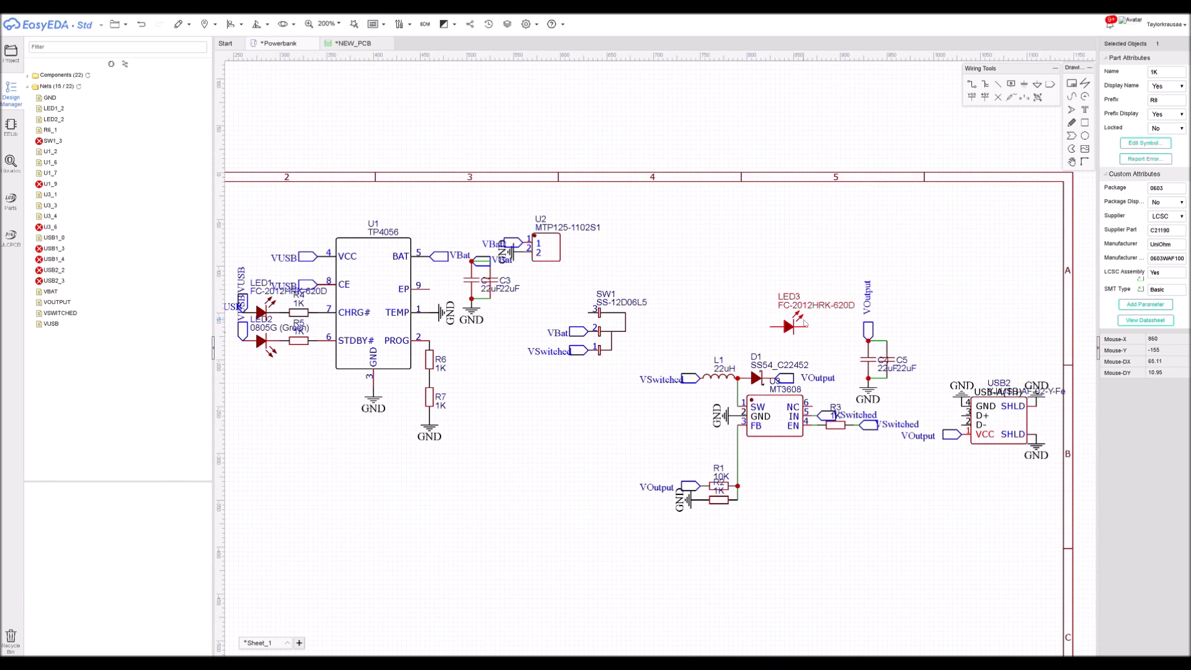
{"action": "scroll", "coordinate": [753, 338], "scroll_direction": "up", "scroll_amount": 4}
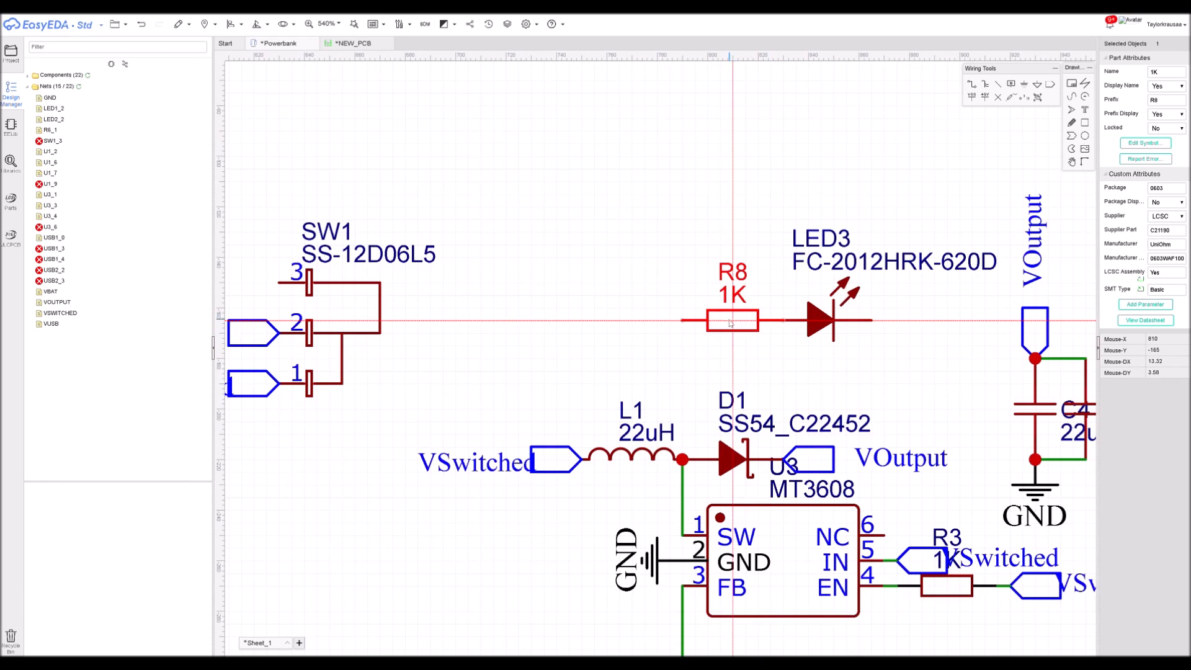
{"action": "left_click", "coordinate": [724, 322]}
Copy the VOutput net port from above C4 and attach it, turned horizontal, to the free left end of R8
{"action": "right_click_drag", "start_coordinate": [935, 367], "coordinate": [679, 293]}
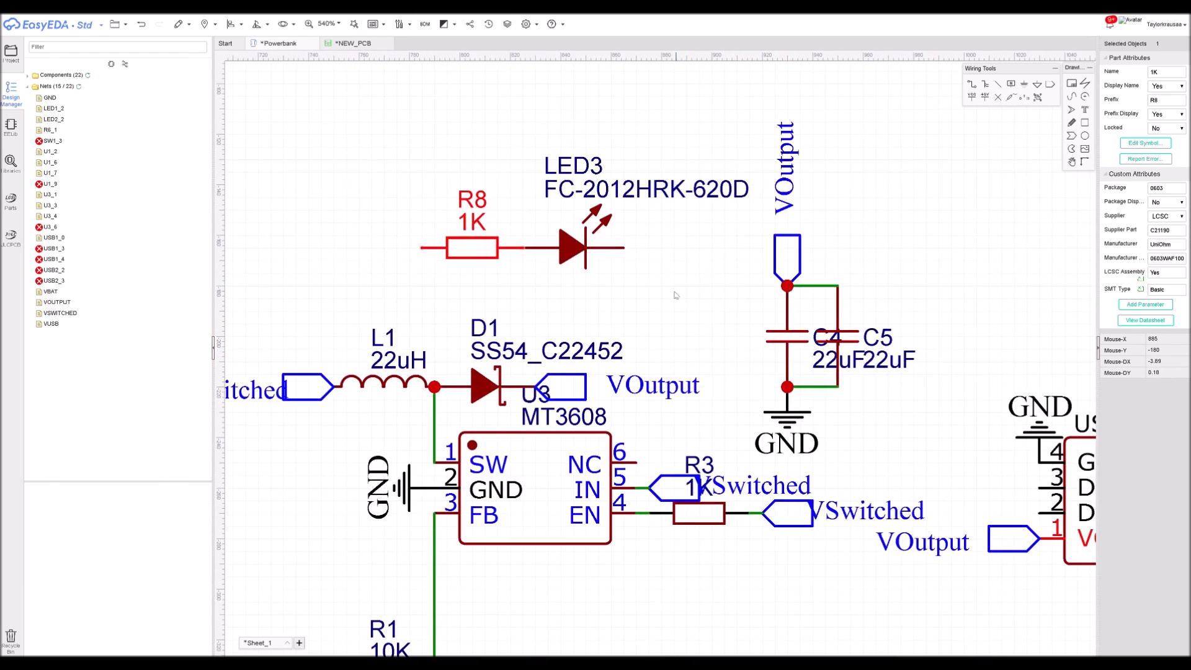
{"action": "scroll", "coordinate": [678, 292], "scroll_direction": "down", "scroll_amount": 3}
{"action": "left_click", "coordinate": [729, 273]}
{"action": "key", "text": "ctrl+c"}
{"action": "key", "text": "ctrl+v"}
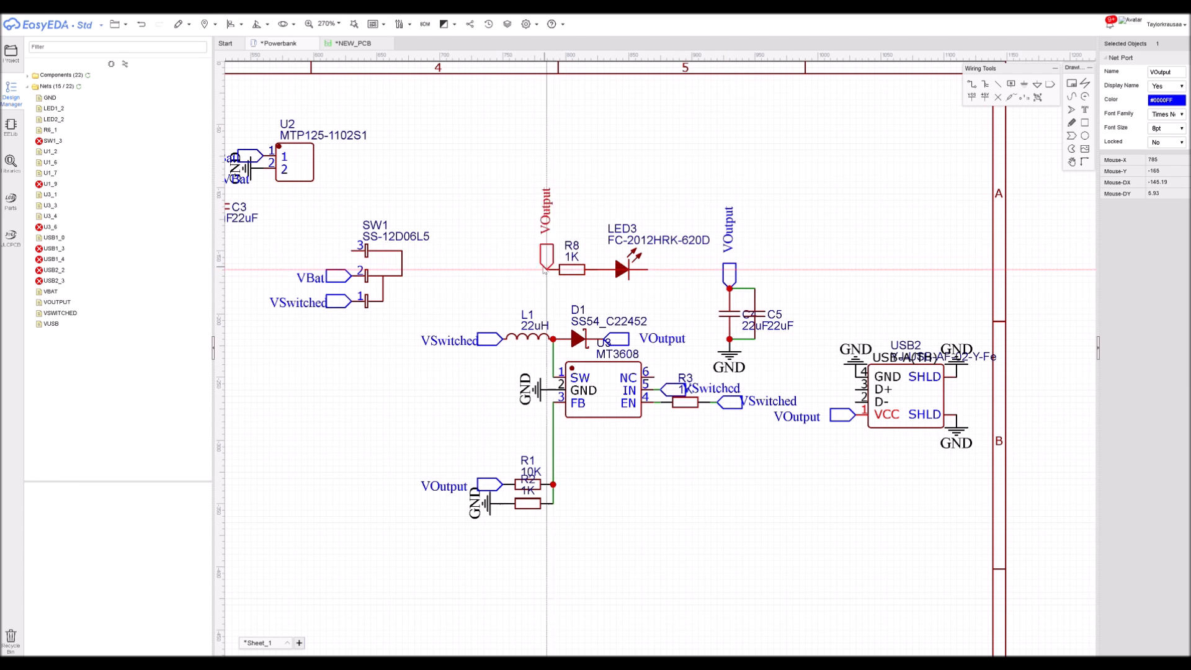
{"action": "key", "text": "space"}
{"action": "left_click", "coordinate": [546, 271]}
Add a GND flag, rotate it sideways, and attach it to the free right end of LED3
{"action": "key", "text": "ctrl+g"}
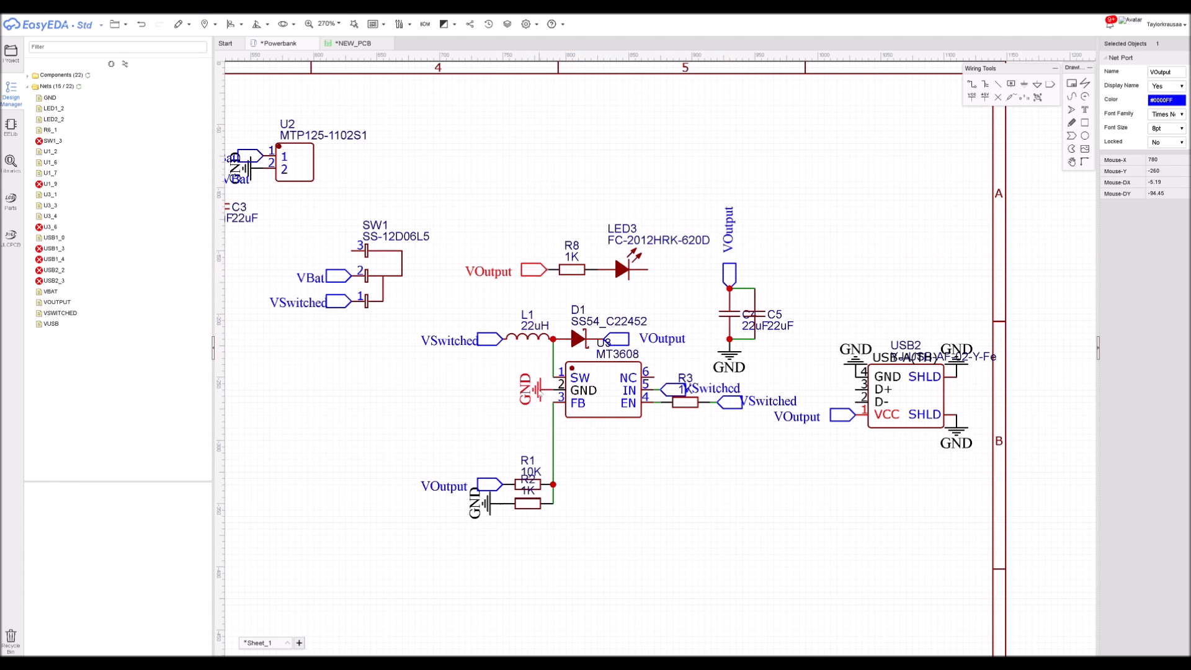
{"action": "key", "text": "space"}
{"action": "key", "text": "space"}
{"action": "key", "text": "space"}
{"action": "key", "text": "space"}
{"action": "key", "text": "space"}
{"action": "key", "text": "space"}
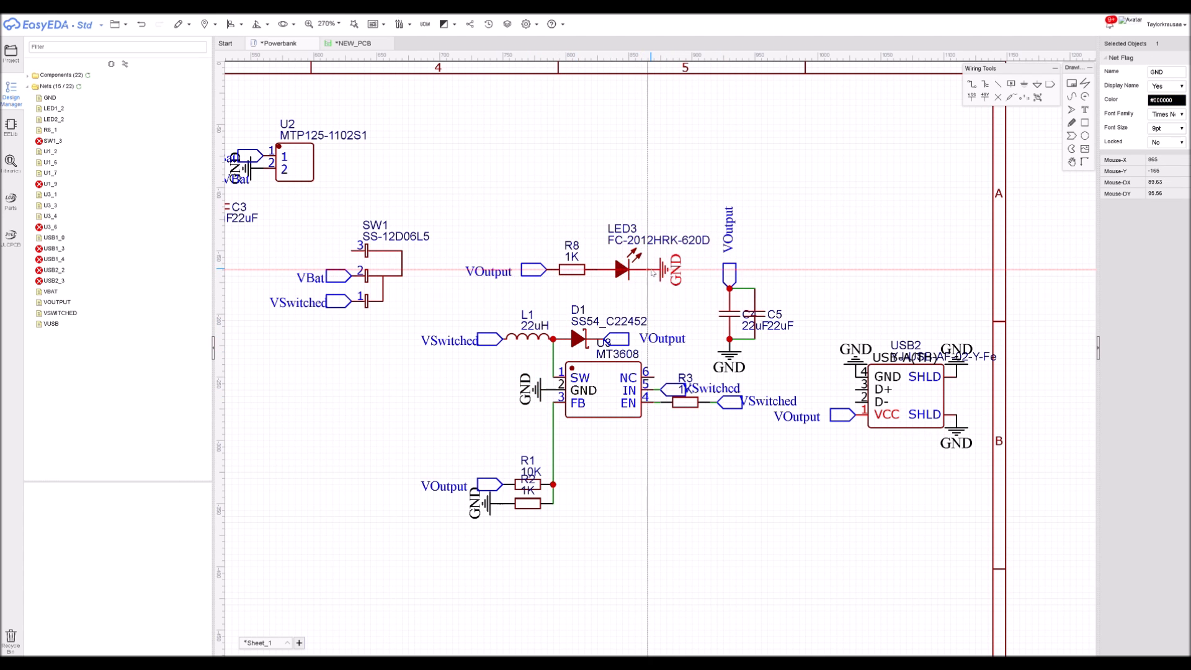
{"action": "left_click", "coordinate": [651, 268]}
Move the whole LED3 indicator circuit with R8, VOutput and GND to just above USB2, and save the schematic
{"action": "scroll", "coordinate": [772, 256], "scroll_direction": "down", "scroll_amount": 2}
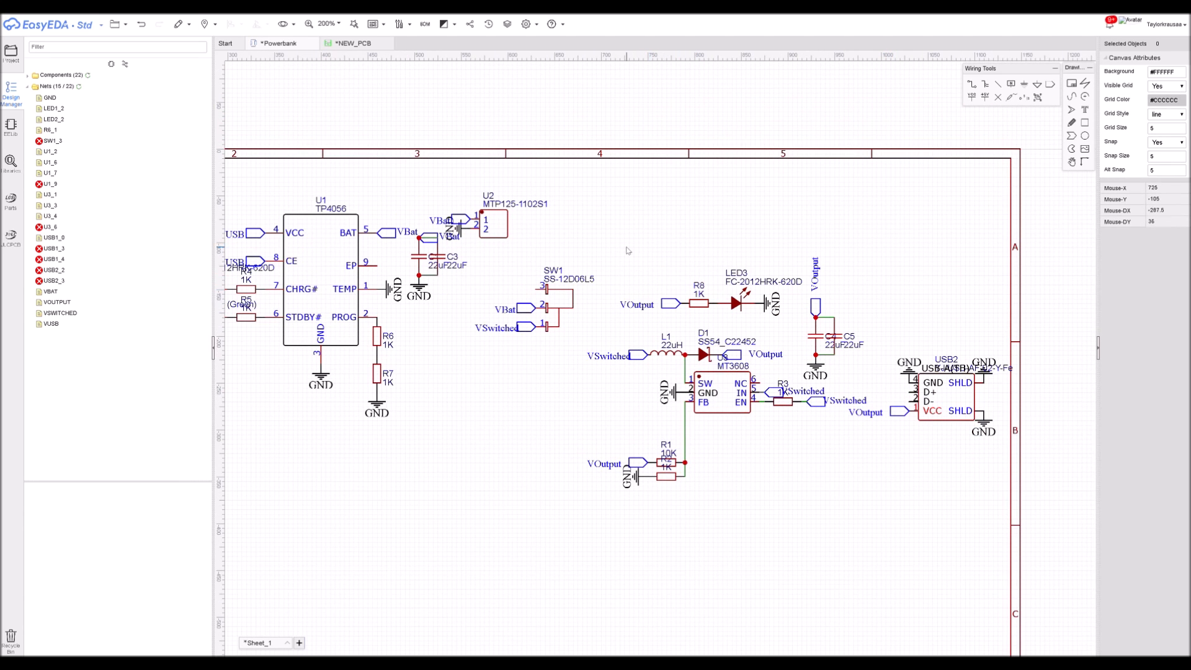
{"action": "left_click_drag", "start_coordinate": [789, 321], "coordinate": [953, 313]}
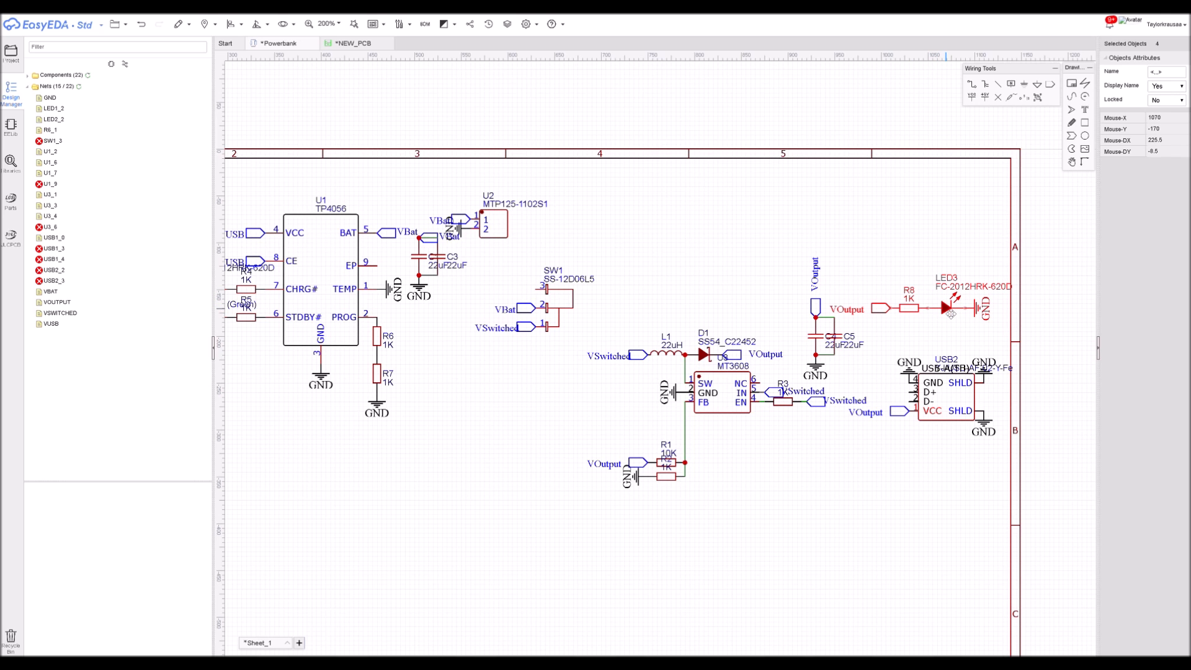
{"action": "right_click_drag", "start_coordinate": [861, 252], "coordinate": [885, 311]}
{"action": "left_click", "coordinate": [695, 304]}
{"action": "key", "text": "ctrl+s"}
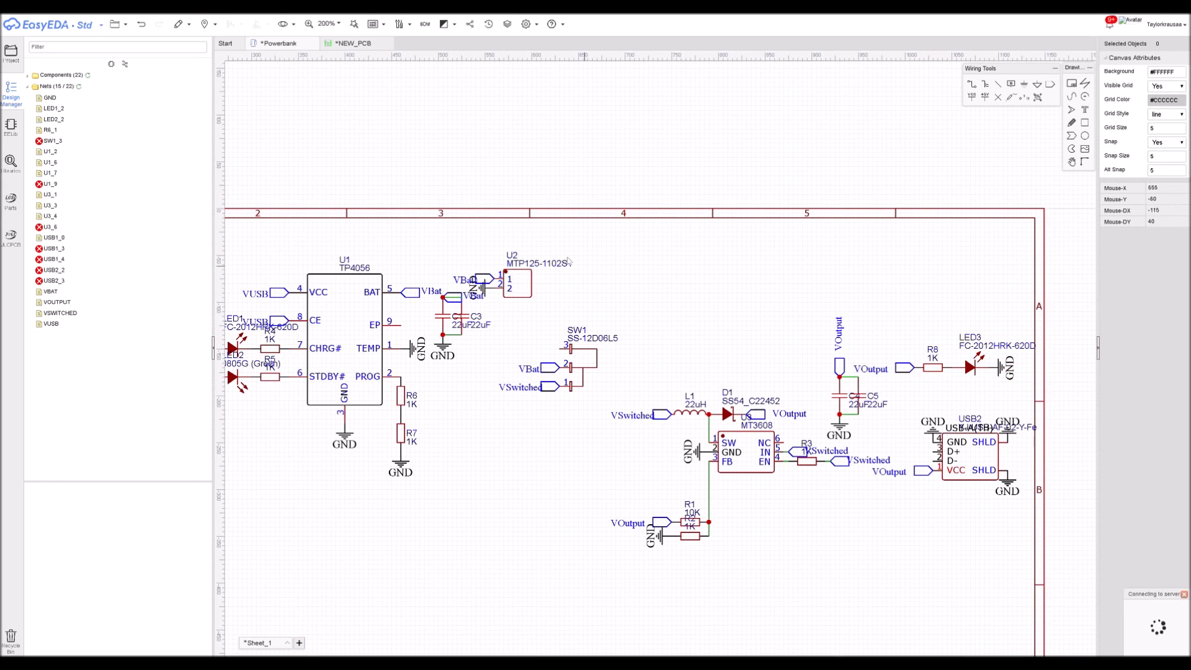
{"action": "mouse_move", "coordinate": [381, 26]}
{"action": "left_click", "coordinate": [396, 51]}
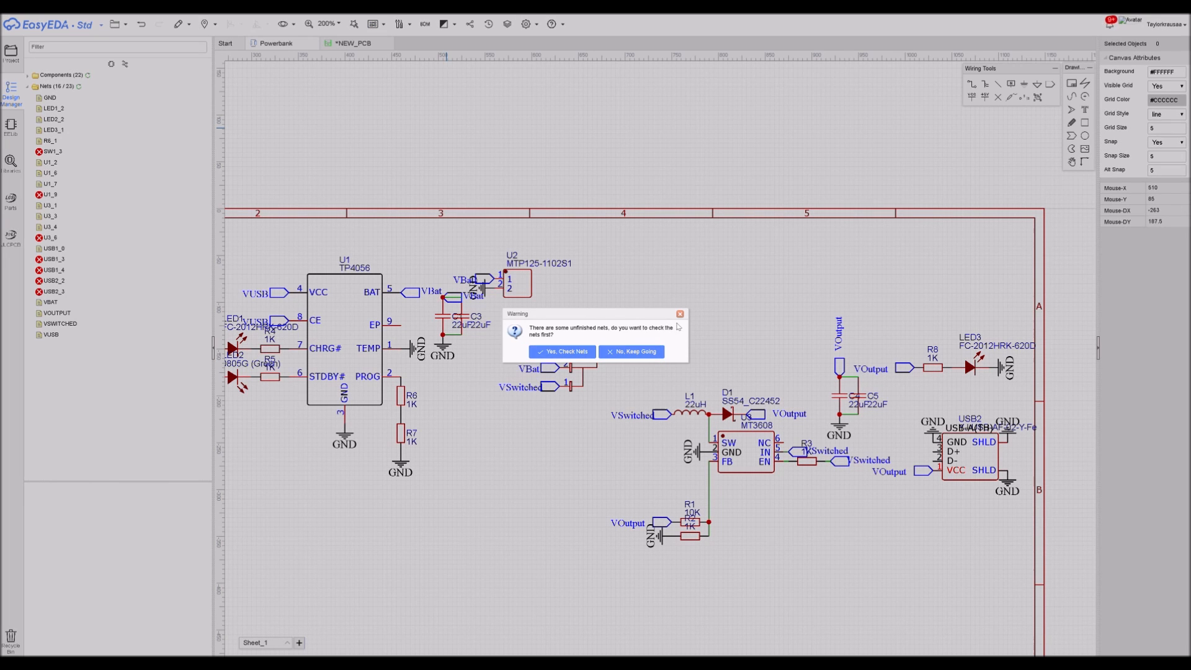
{"action": "left_click", "coordinate": [679, 315]}
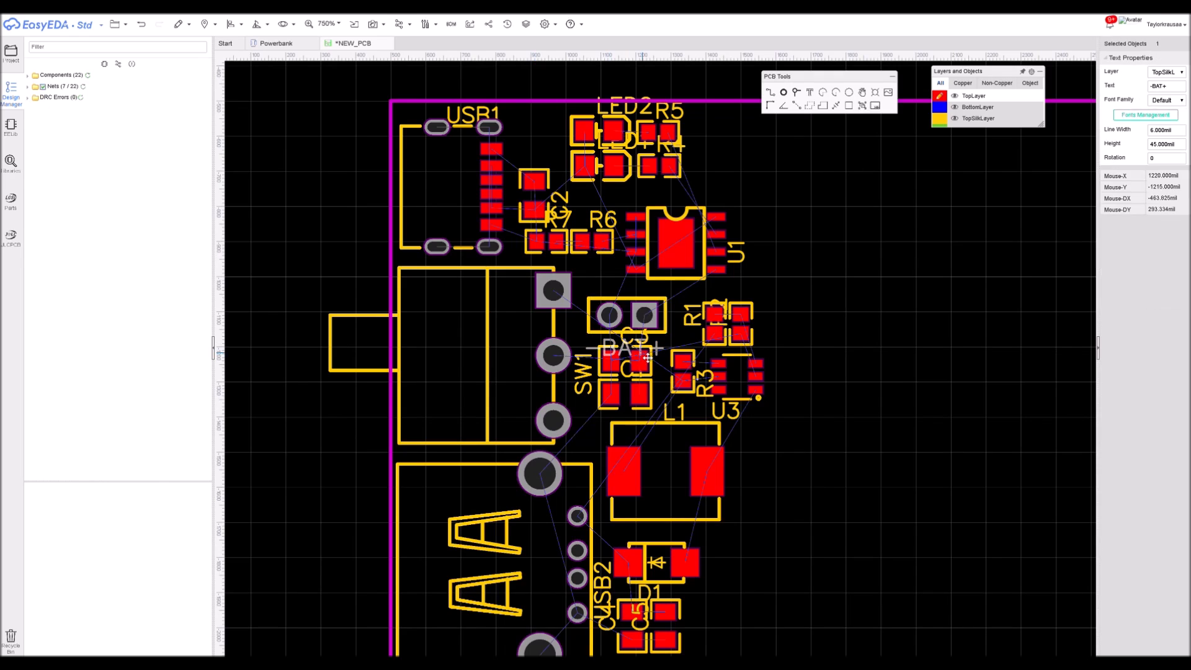
Update the PCB from the schematic without checking nets, apply the component and net changes, and accept the default design rules
{"action": "left_click", "coordinate": [294, 43]}
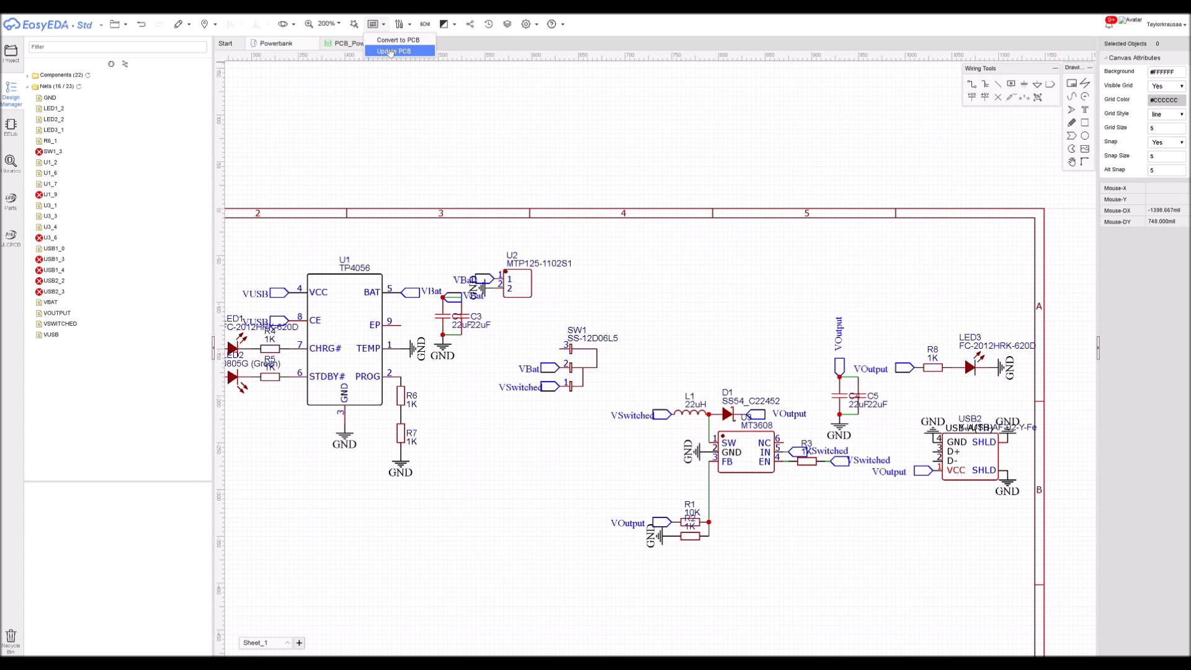
{"action": "left_click", "coordinate": [390, 52]}
{"action": "left_click", "coordinate": [623, 353]}
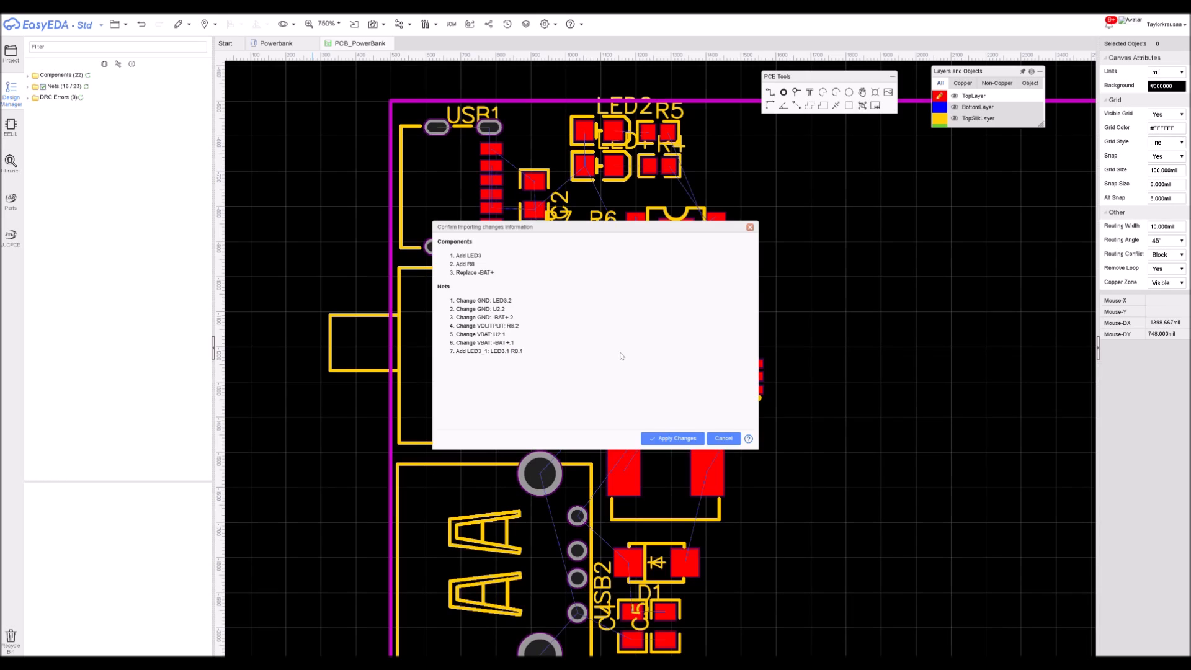
{"action": "left_click", "coordinate": [692, 438]}
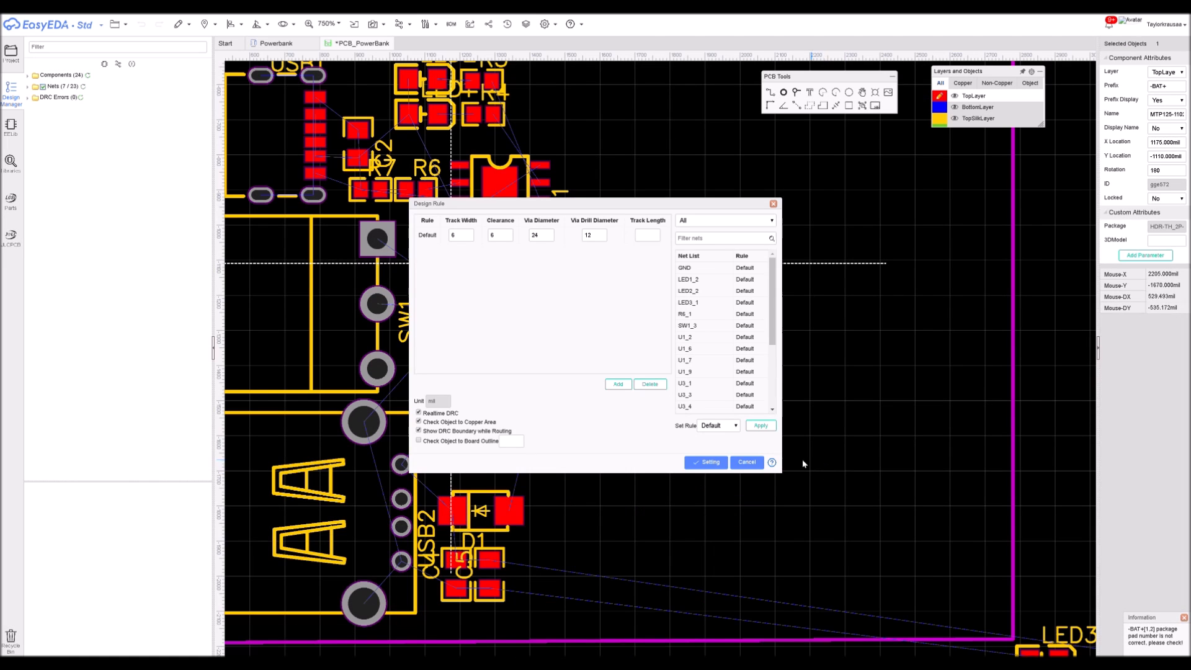
{"action": "left_click", "coordinate": [708, 462]}
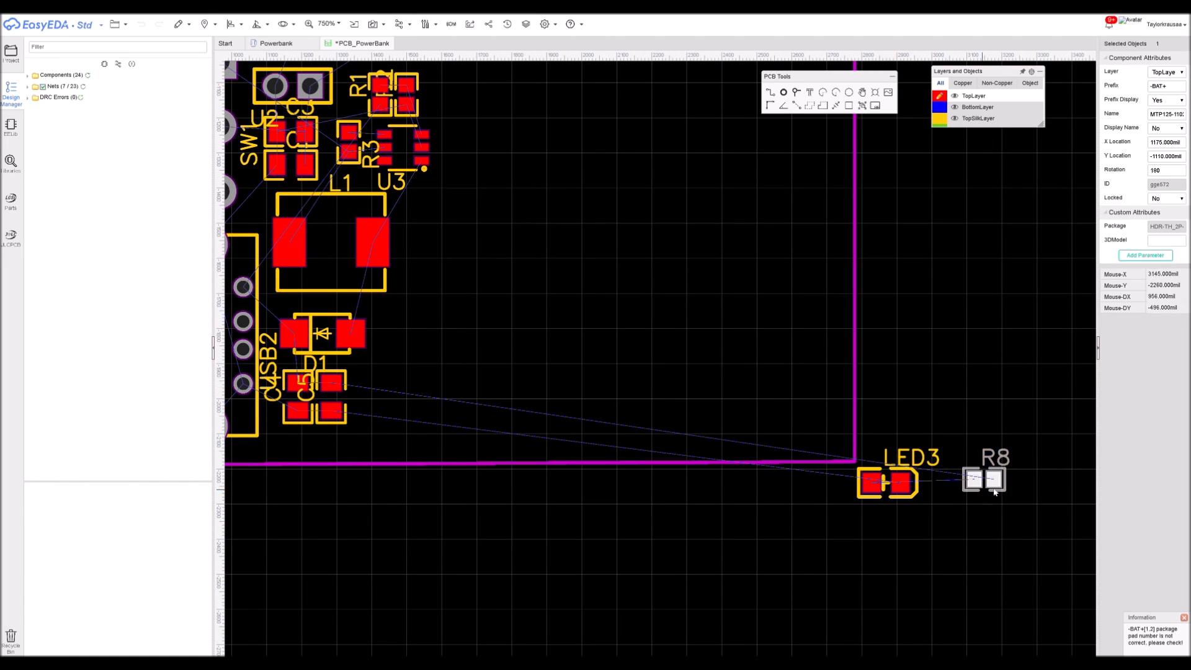
Move R8 and LED3 from outside the board into the space just below C4 and C5
{"action": "left_click", "coordinate": [979, 496]}
{"action": "left_click_drag", "start_coordinate": [978, 496], "coordinate": [511, 452]}
{"action": "key", "text": "space"}
{"action": "scroll", "coordinate": [798, 474], "scroll_direction": "down", "scroll_amount": 4}
{"action": "scroll", "coordinate": [532, 455], "scroll_direction": "up", "scroll_amount": 6}
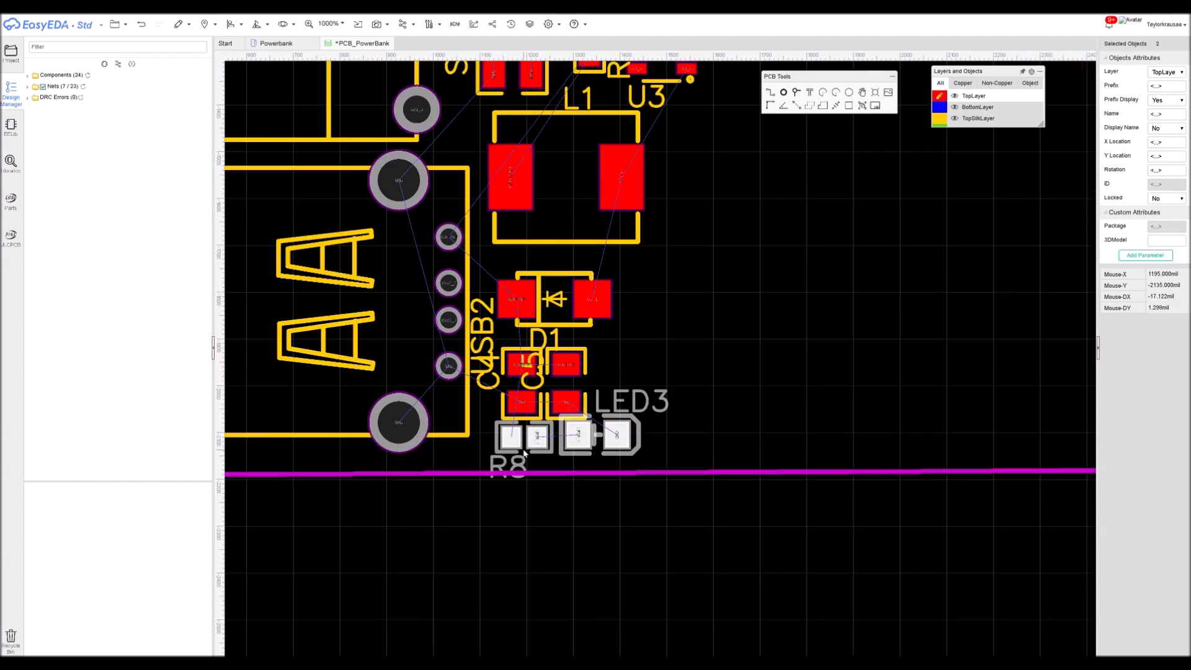
Rotate LED3 and R8 together by 180° and shift them so that LED3 sits nearer USB2, just below C4 and C5
{"action": "key", "text": "space"}
{"action": "key", "text": "space"}
{"action": "left_click_drag", "start_coordinate": [591, 433], "coordinate": [561, 454]}
{"action": "scroll", "coordinate": [559, 453], "scroll_direction": "down", "scroll_amount": 3}
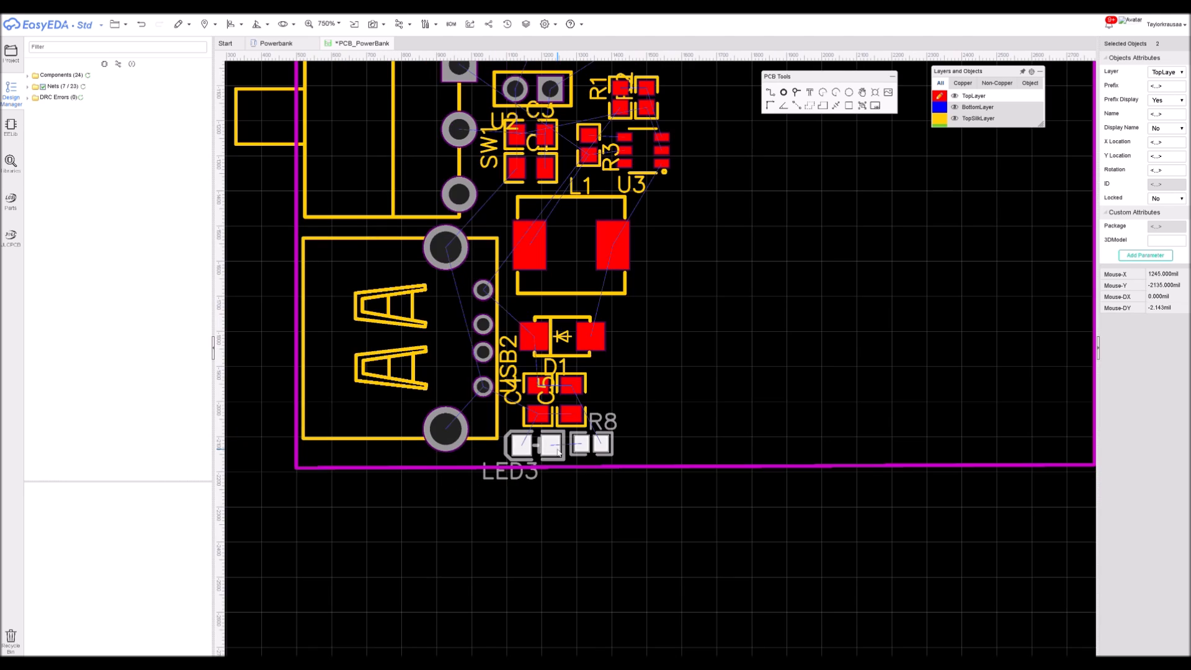
Move the board outline's two right-hand corners inward to about X 1590 mil, just beyond U3, and save the PCB
{"action": "scroll", "coordinate": [617, 407], "scroll_direction": "down", "scroll_amount": 5}
{"action": "scroll", "coordinate": [645, 373], "scroll_direction": "up", "scroll_amount": 5}
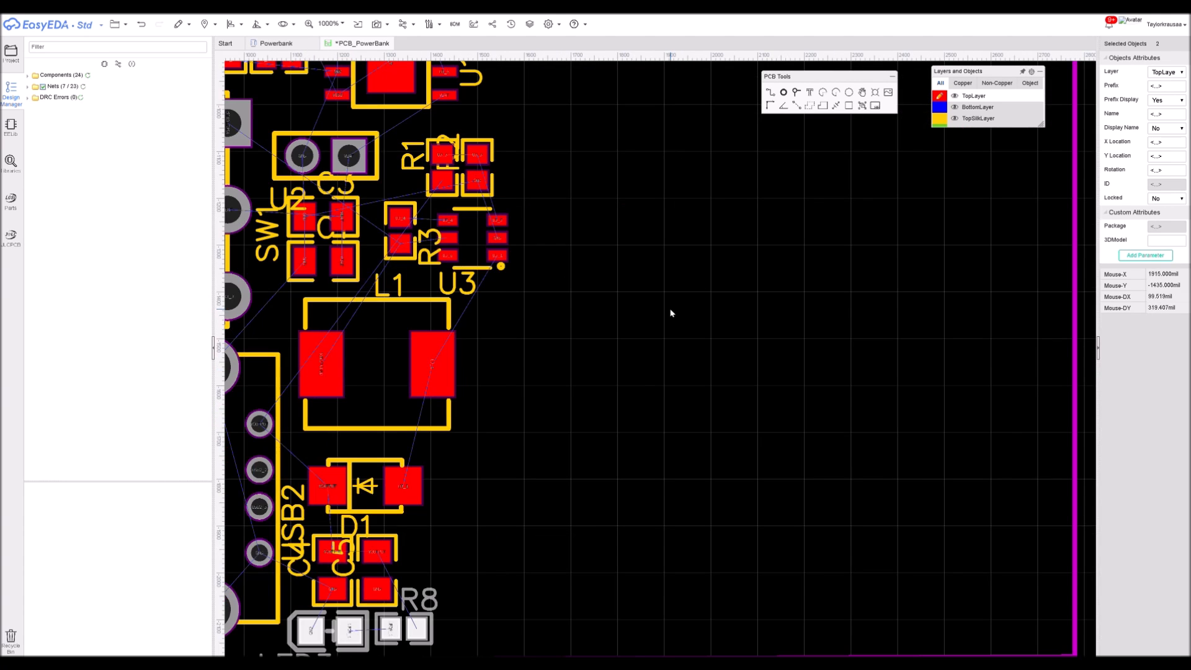
{"action": "scroll", "coordinate": [682, 355], "scroll_direction": "down", "scroll_amount": 1}
{"action": "right_click_drag", "start_coordinate": [681, 356], "coordinate": [744, 417]}
{"action": "left_click", "coordinate": [677, 163]}
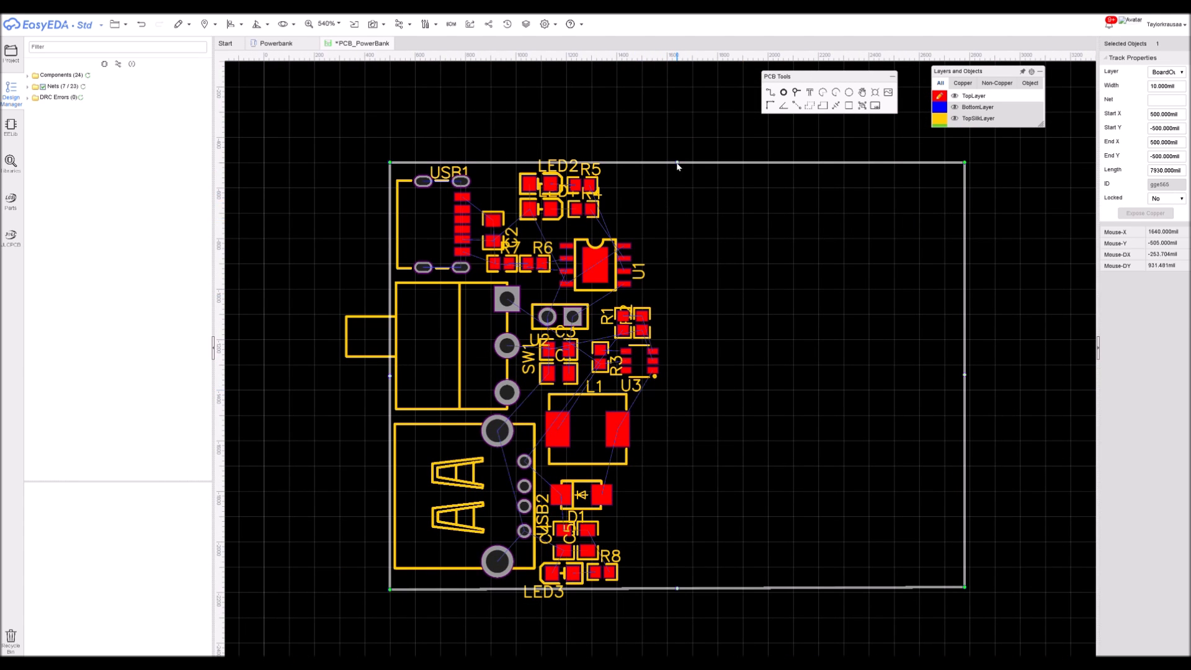
{"action": "left_click_drag", "start_coordinate": [966, 164], "coordinate": [671, 167]}
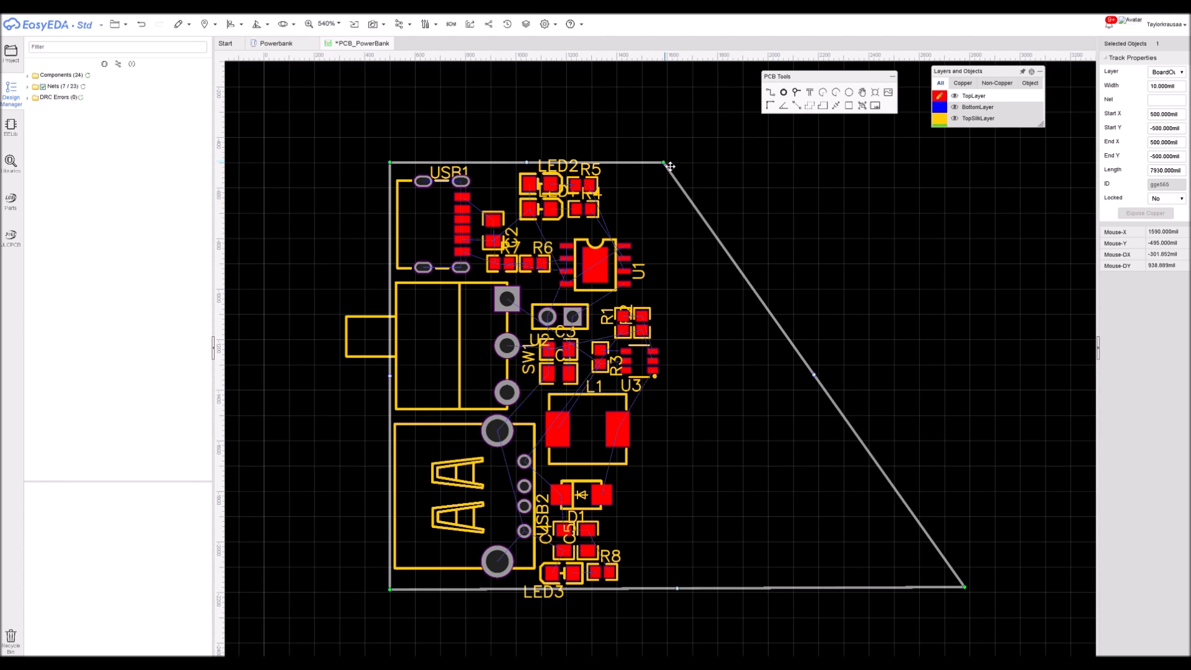
{"action": "left_click_drag", "start_coordinate": [966, 589], "coordinate": [671, 593]}
{"action": "left_click_drag", "start_coordinate": [671, 594], "coordinate": [672, 596]}
{"action": "left_click", "coordinate": [830, 474]}
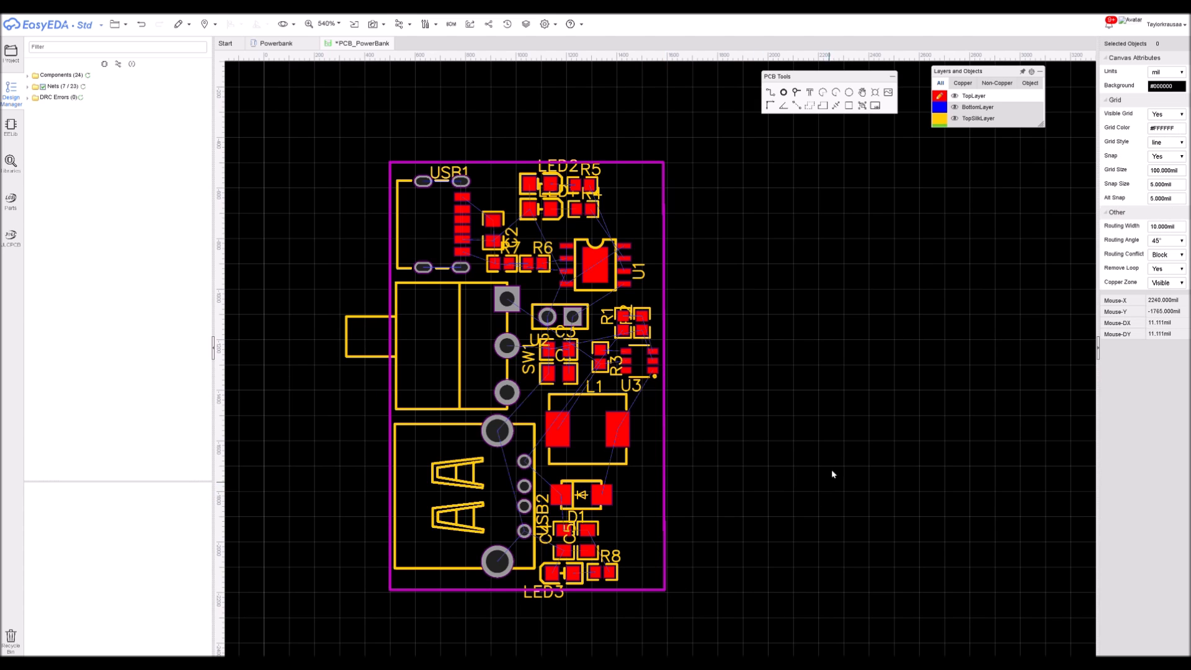
{"action": "right_click_drag", "start_coordinate": [845, 401], "coordinate": [837, 410]}
{"action": "key", "text": "ctrl+s"}
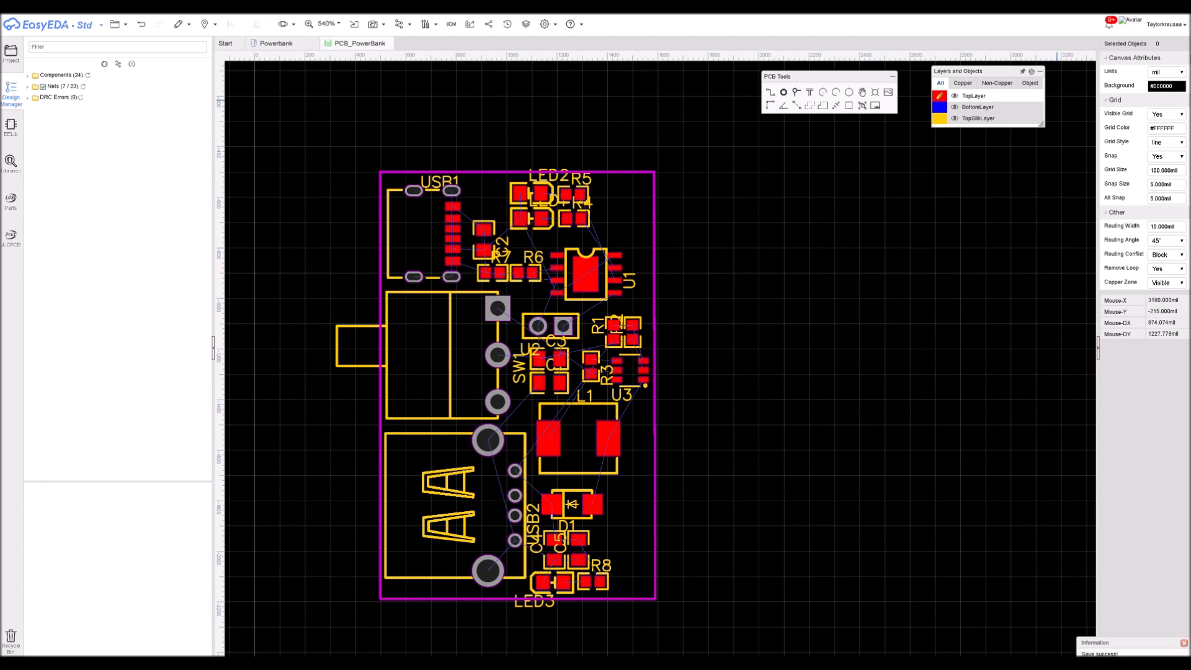
Switch the units to mm to measure the board outline's left edge, and return the units to mil
{"action": "left_click", "coordinate": [1180, 96]}
{"action": "left_click", "coordinate": [1182, 97]}
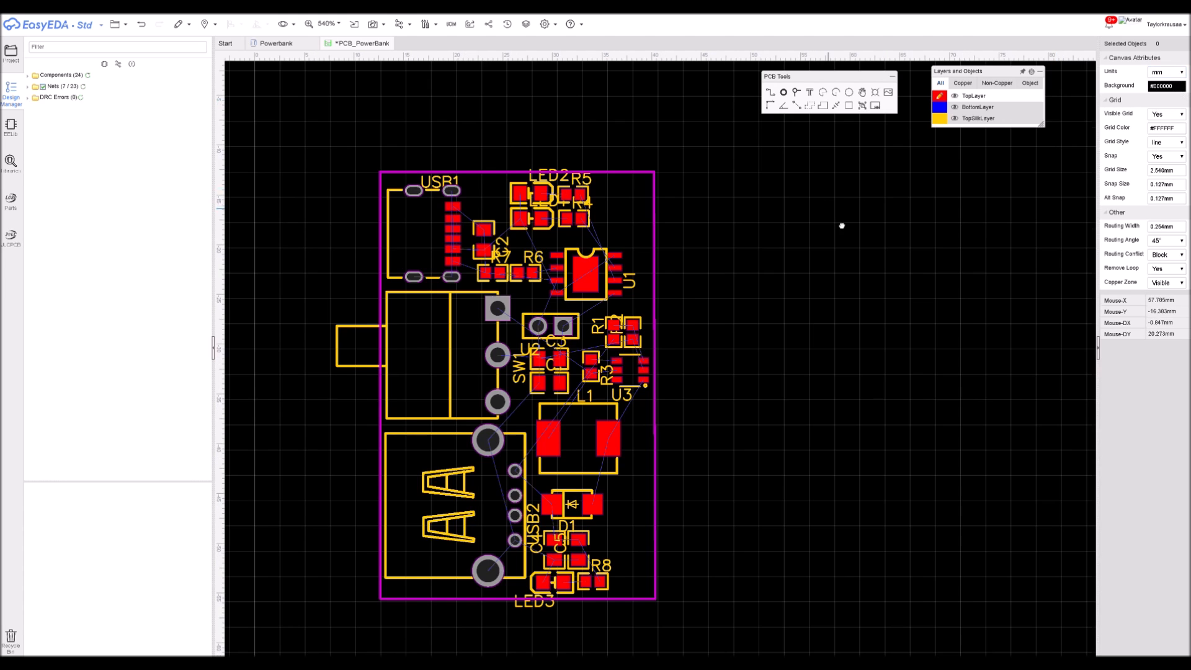
{"action": "right_click_drag", "start_coordinate": [842, 226], "coordinate": [858, 244]}
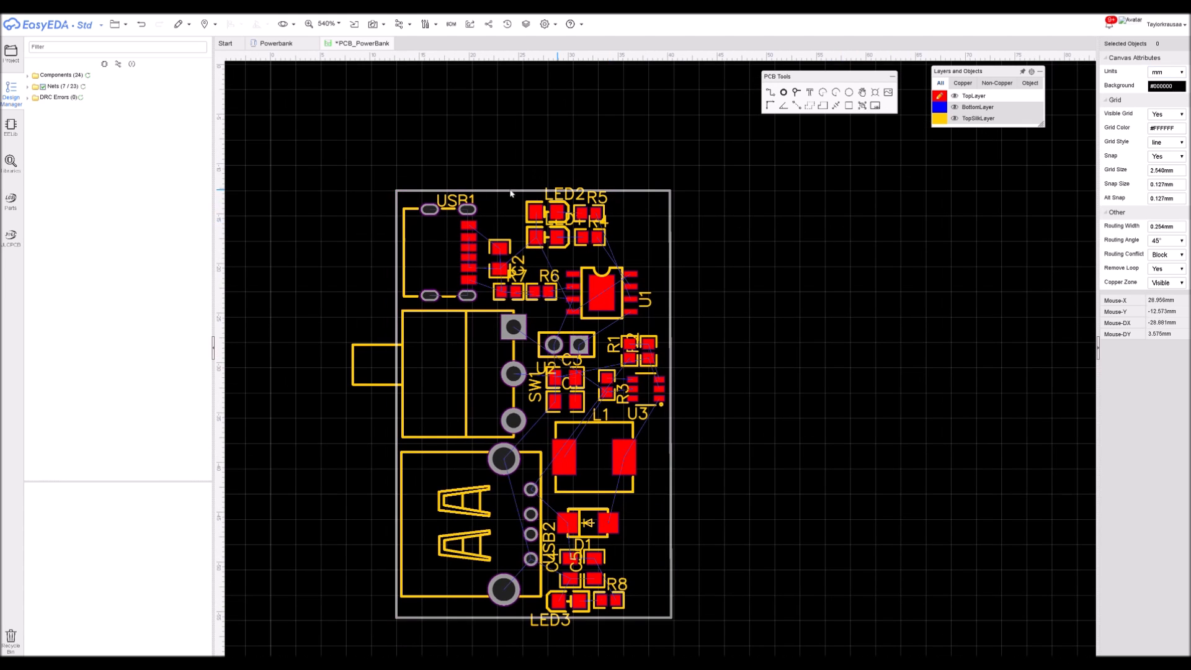
{"action": "left_click", "coordinate": [395, 186]}
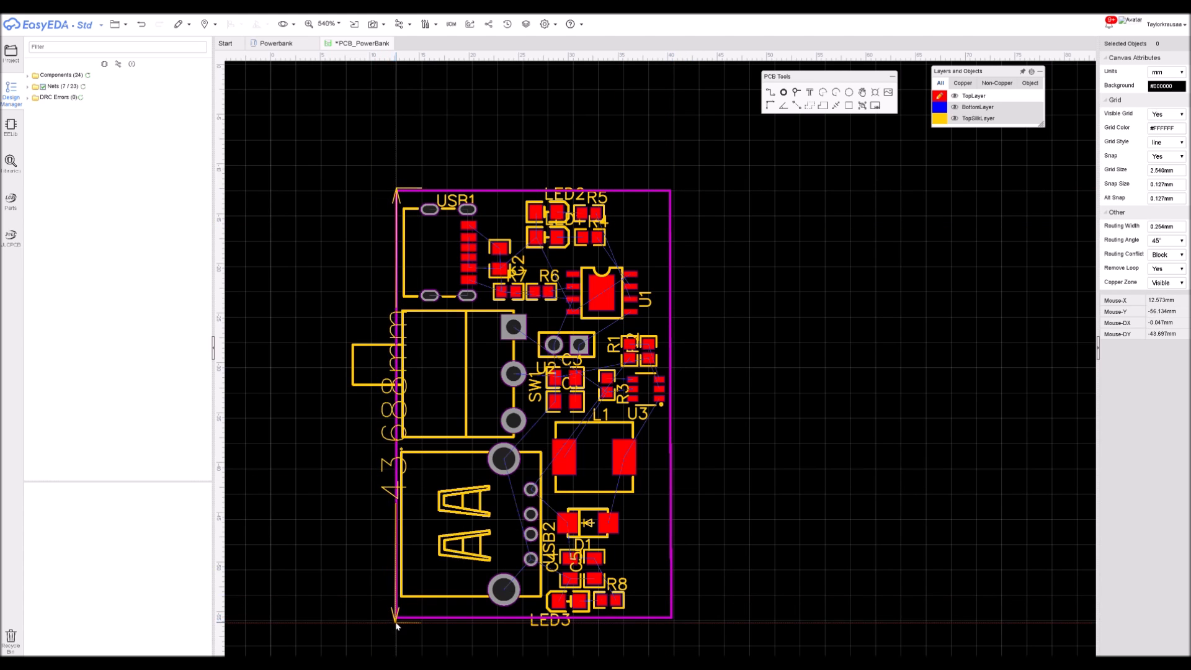
{"action": "right_click", "coordinate": [757, 336]}
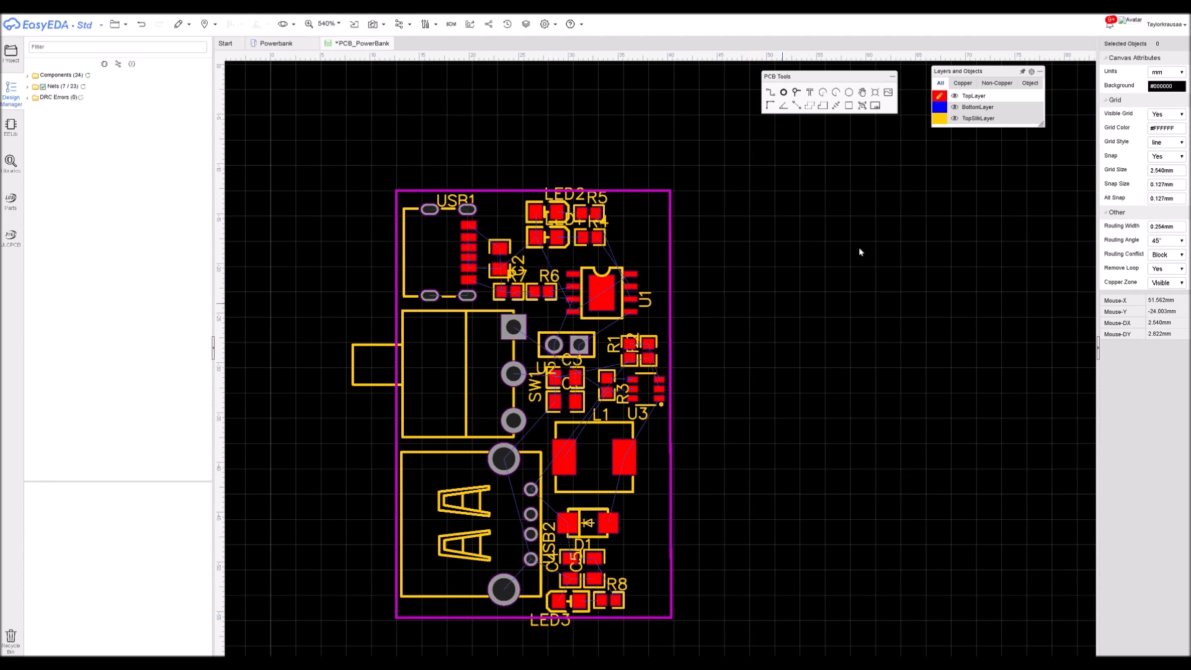
{"action": "left_click", "coordinate": [1180, 86]}
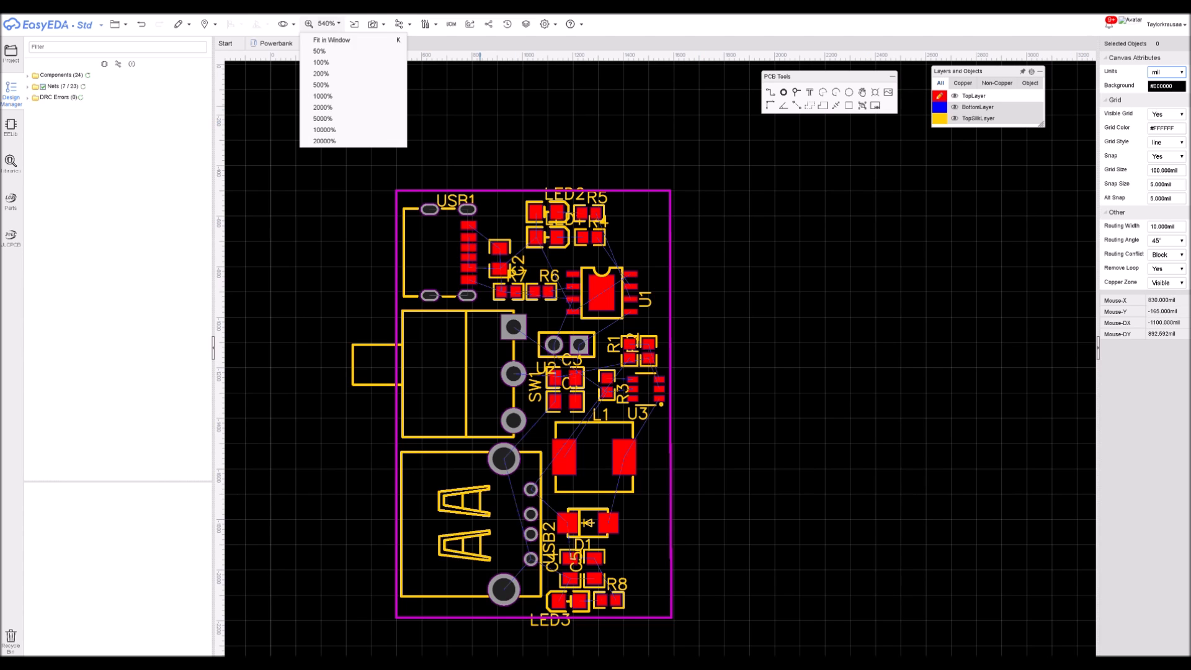
Auto-route the board on the cloud server with a track width of 30 mil
{"action": "mouse_move", "coordinate": [408, 26]}
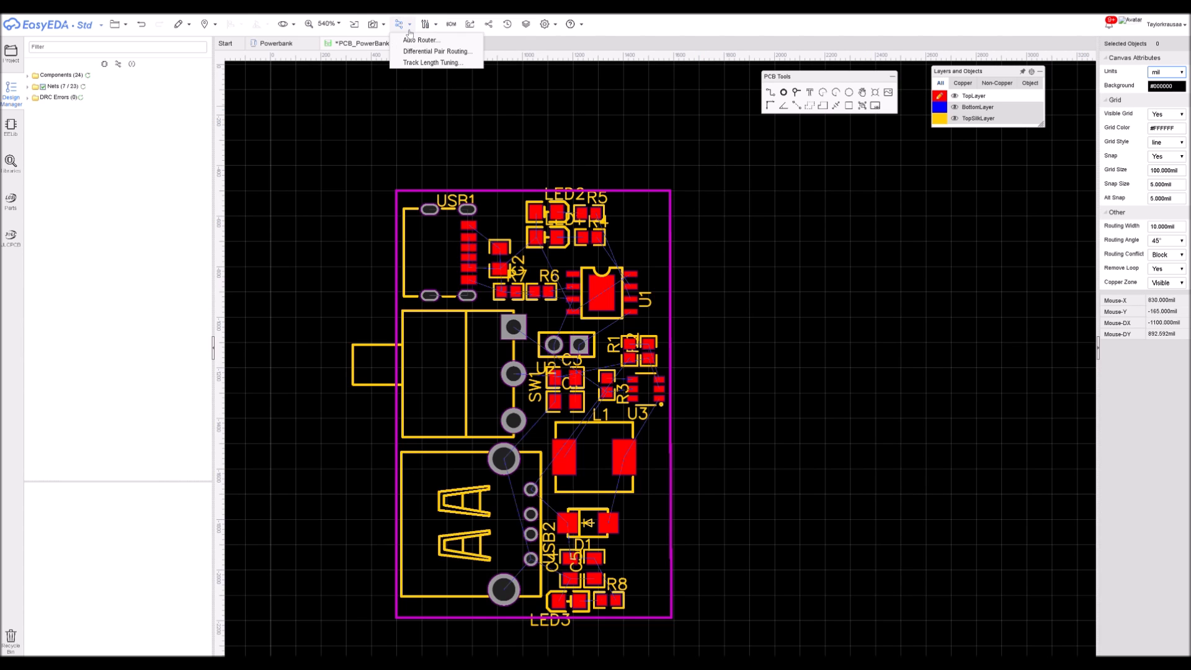
{"action": "left_click", "coordinate": [420, 40]}
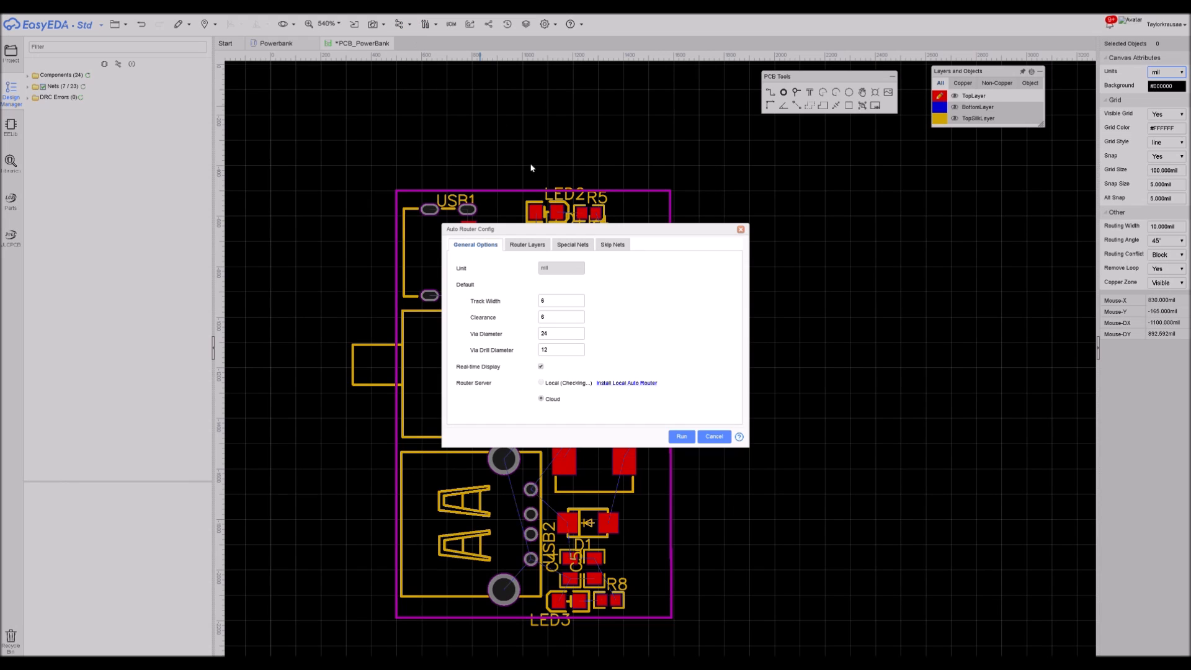
{"action": "double_click", "coordinate": [563, 301]}
{"action": "type", "text": "30"}
{"action": "left_click", "coordinate": [682, 436]}
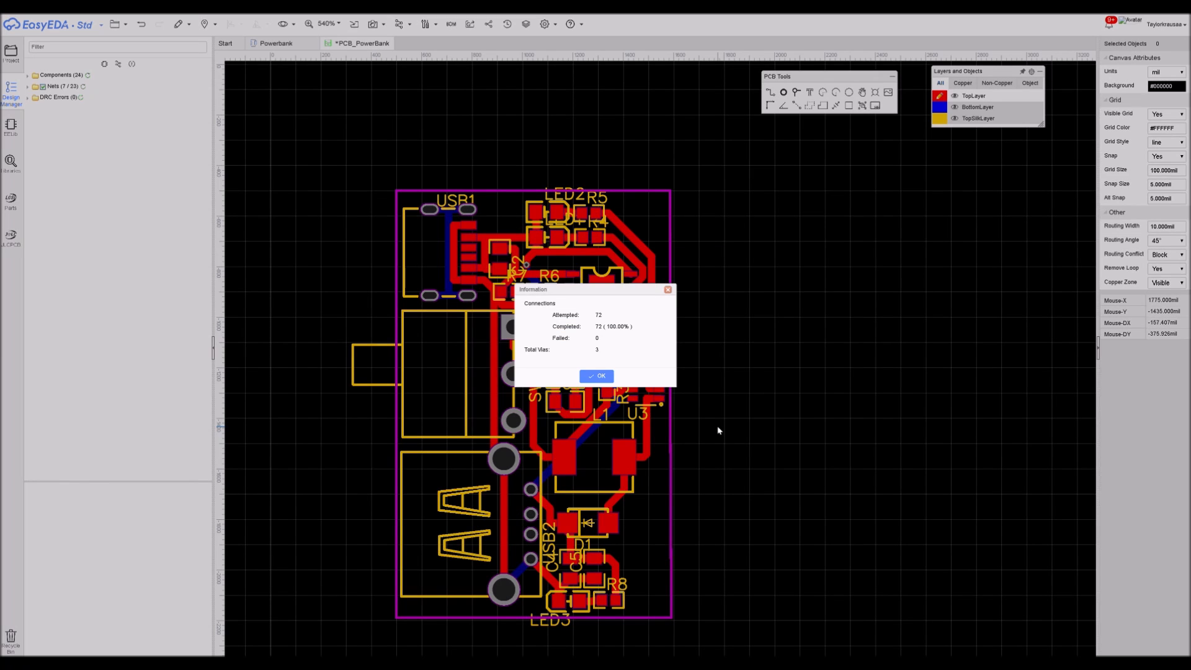
{"action": "left_click", "coordinate": [609, 375]}
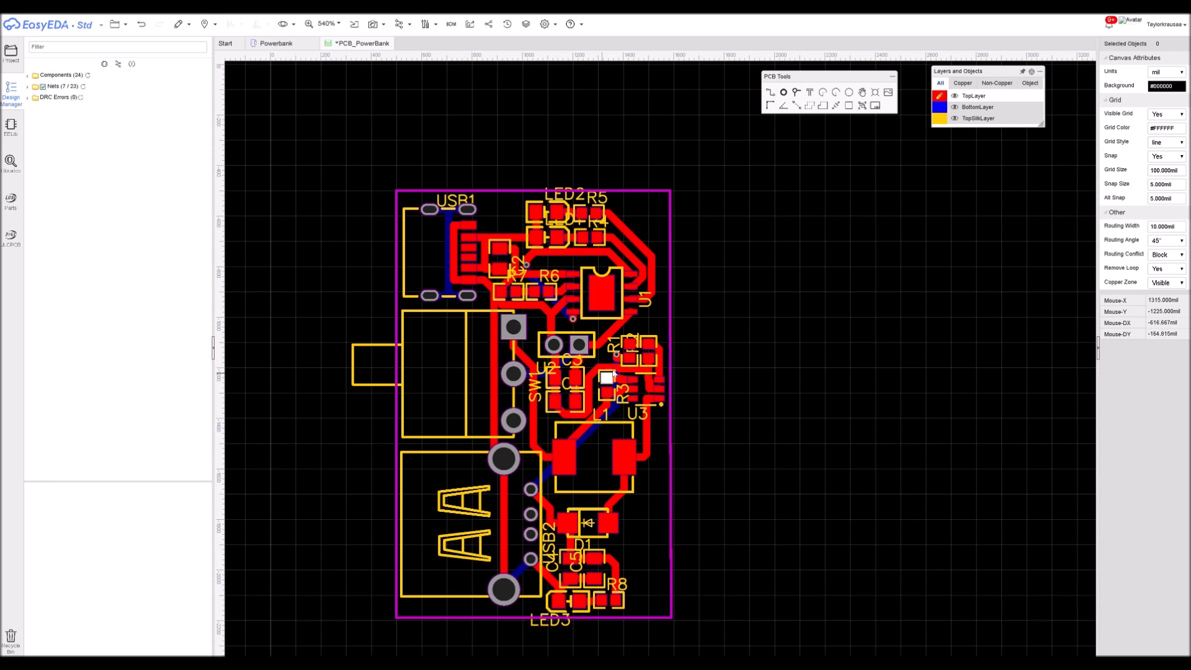
{"action": "right_click_drag", "start_coordinate": [710, 361], "coordinate": [724, 355]}
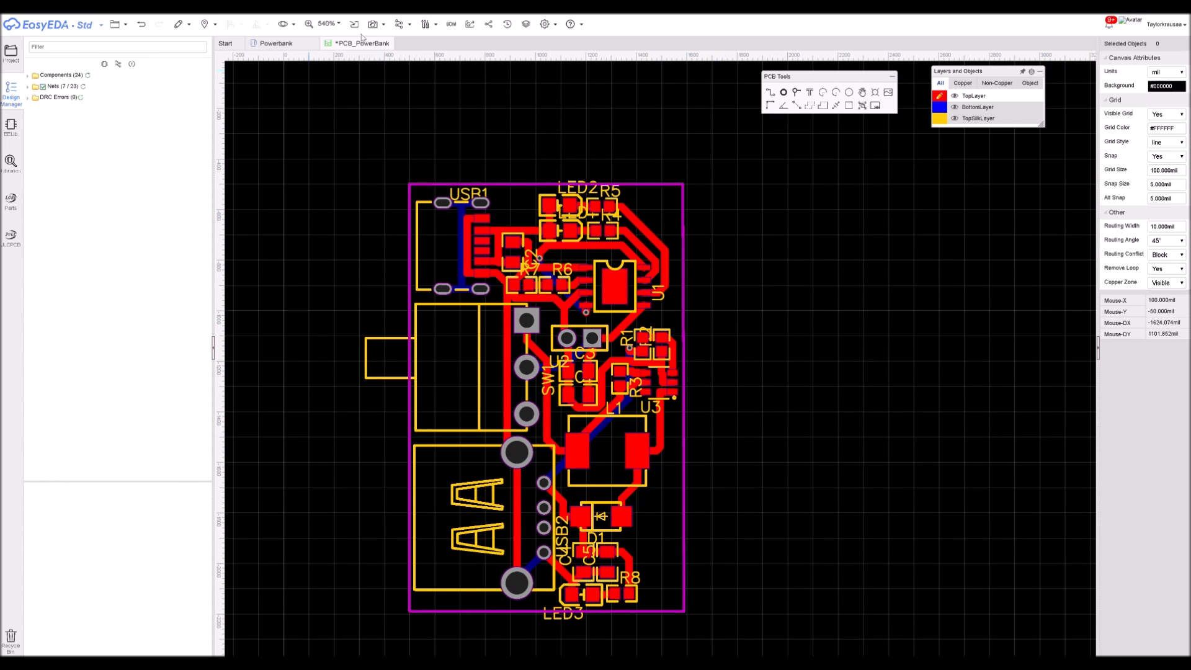
Try auto-routing the board again with a track width of 40 mil, and stop the router before it finishes
{"action": "left_click", "coordinate": [409, 24]}
{"action": "left_click", "coordinate": [419, 39]}
{"action": "double_click", "coordinate": [579, 304]}
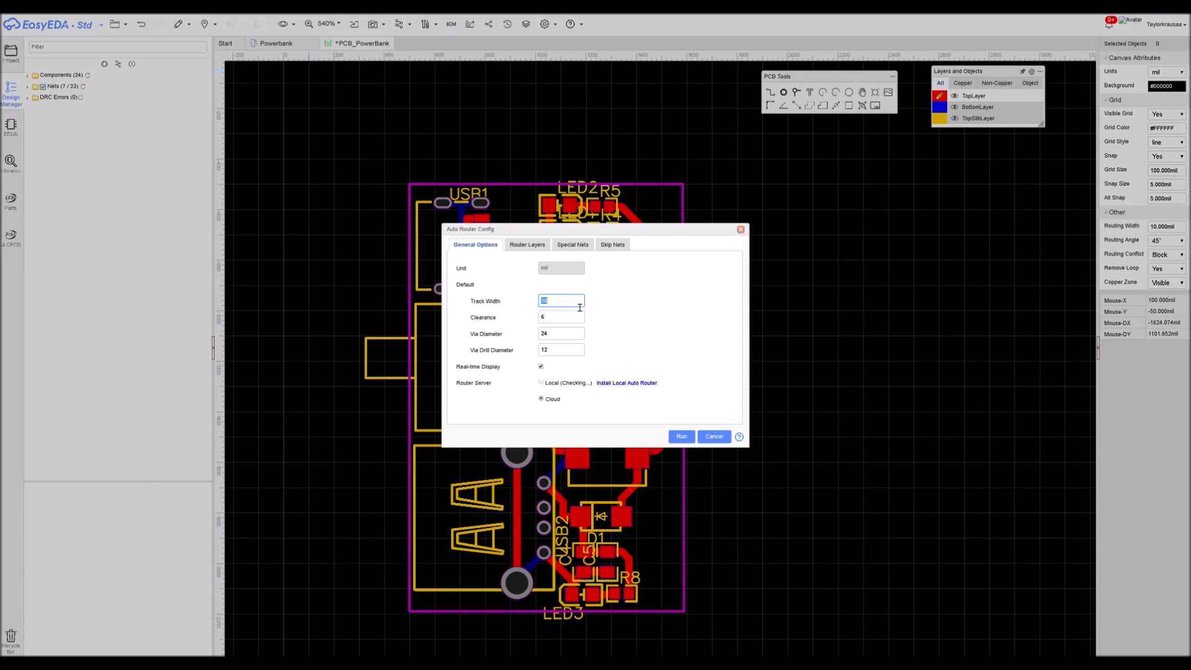
{"action": "type", "text": "40"}
{"action": "left_click", "coordinate": [679, 436]}
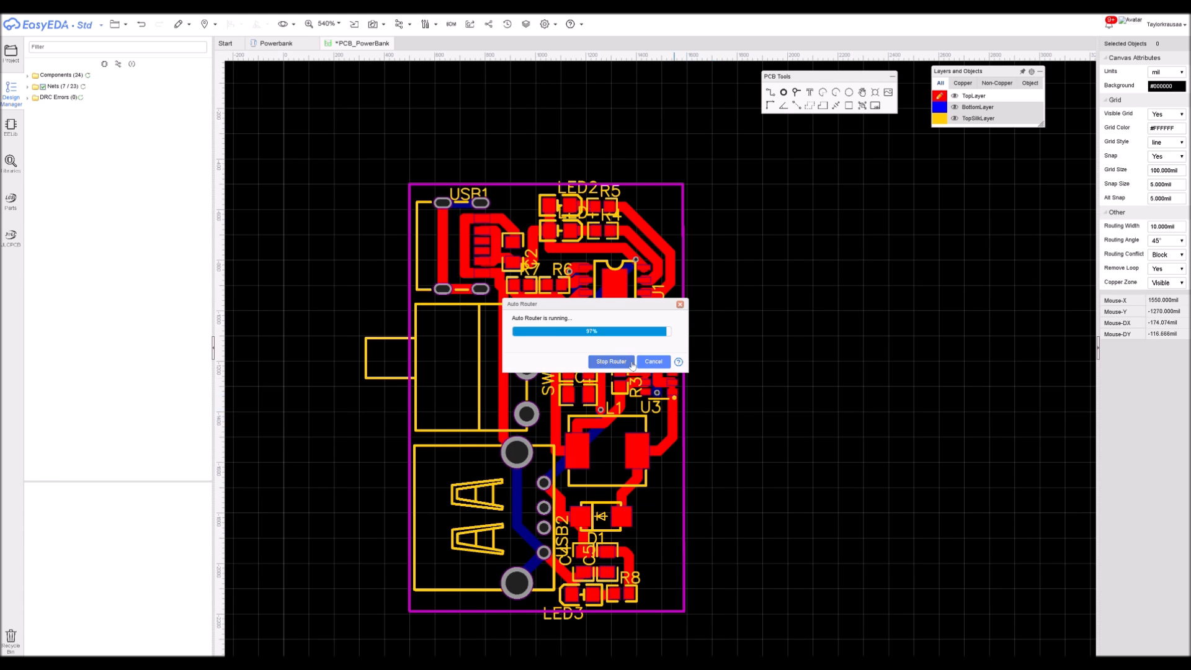
{"action": "left_click", "coordinate": [611, 362]}
Auto-route the board on the cloud server with a track width of 35 mil
{"action": "left_click", "coordinate": [400, 24]}
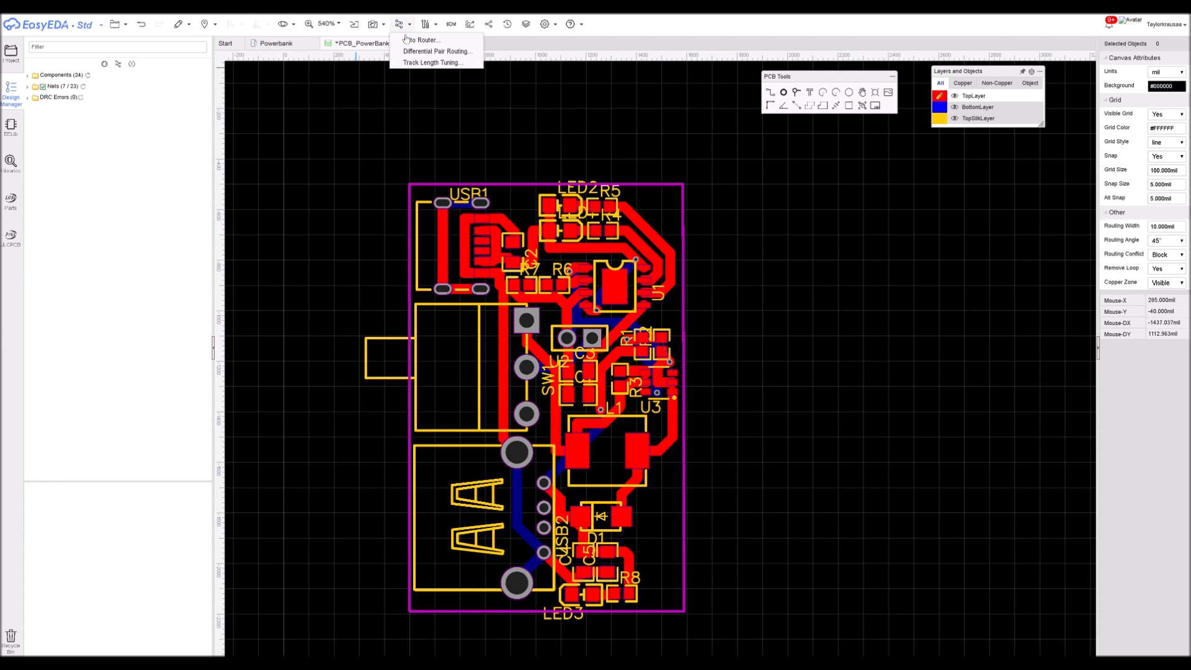
{"action": "left_click", "coordinate": [422, 41]}
{"action": "double_click", "coordinate": [581, 301]}
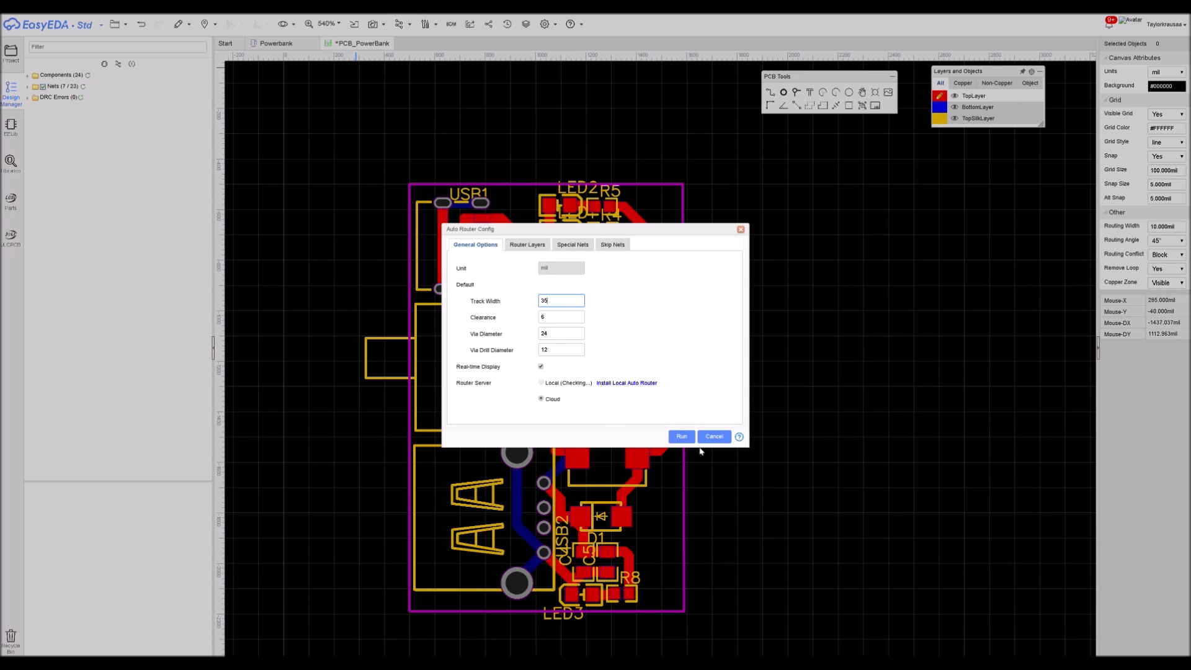
{"action": "type", "text": "35"}
{"action": "left_click", "coordinate": [682, 436]}
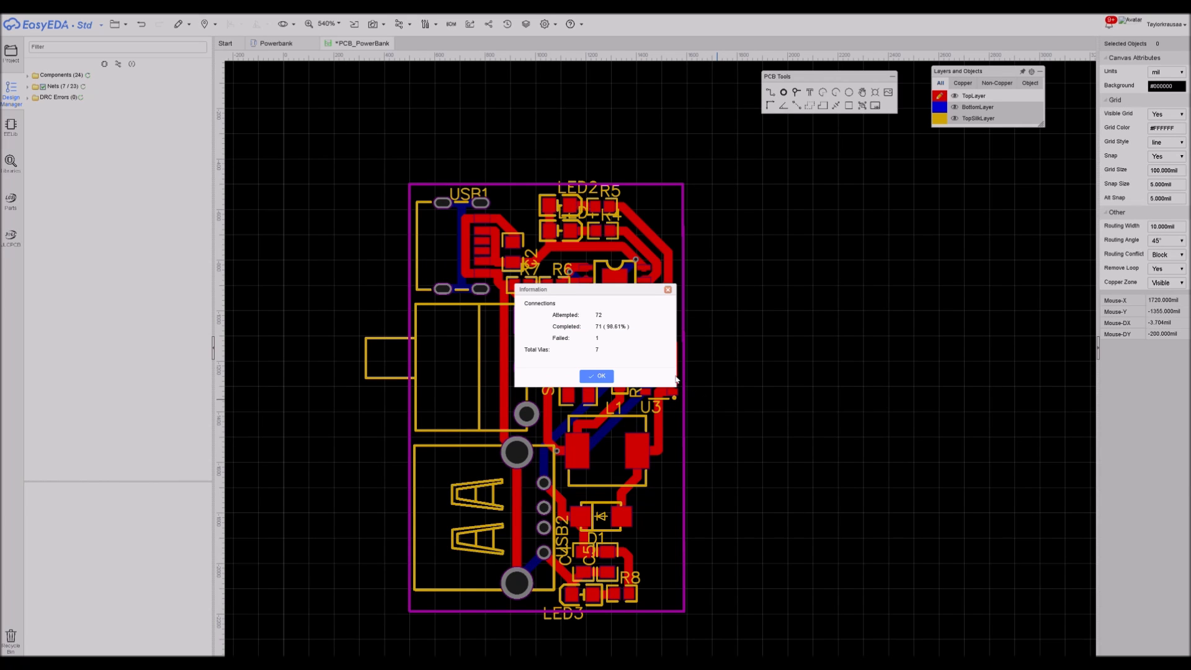
{"action": "left_click", "coordinate": [596, 376]}
Place a via on U3's unrouted GND pad
{"action": "scroll", "coordinate": [694, 384], "scroll_direction": "up", "scroll_amount": 5}
{"action": "scroll", "coordinate": [698, 380], "scroll_direction": "up", "scroll_amount": 4}
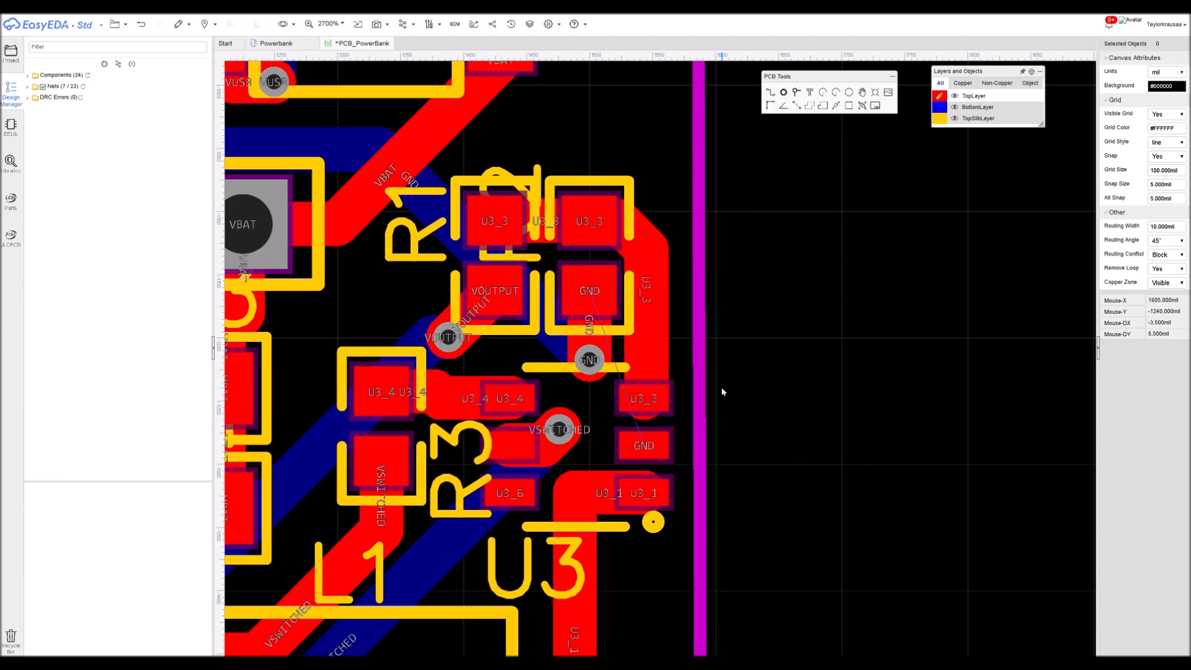
{"action": "key", "text": "v"}
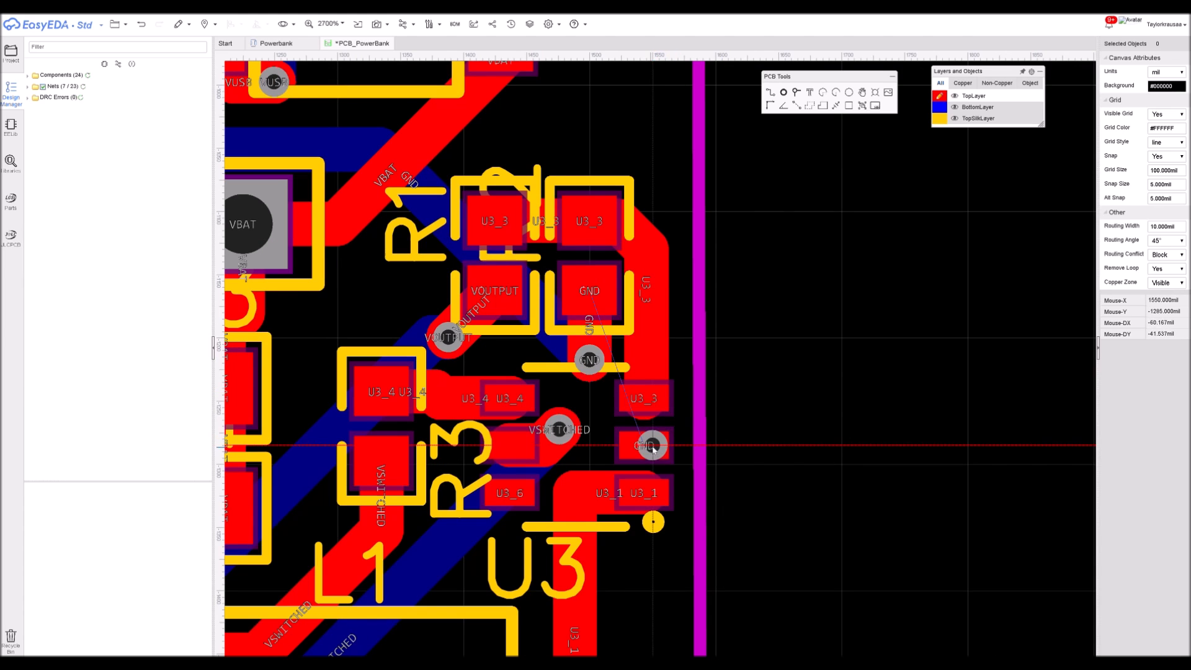
{"action": "left_click", "coordinate": [649, 445]}
{"action": "key", "text": "Escape"}
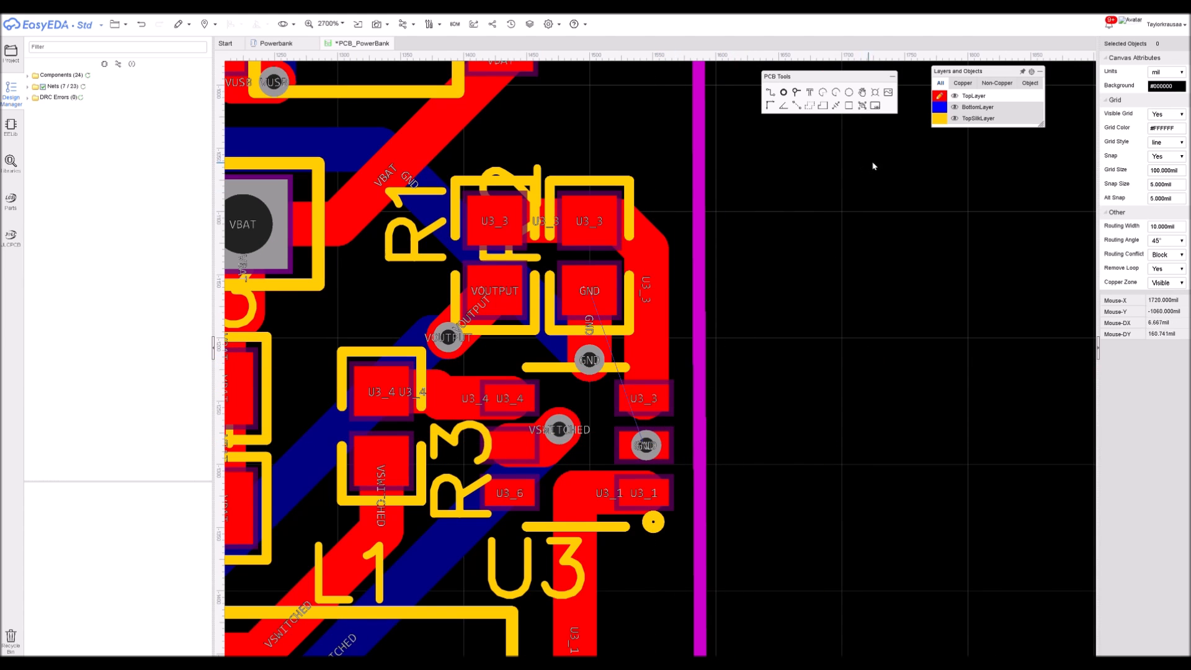
Route a bottom-layer track from the GND via below R2 to the via on U3's GND pad, and save the PCB
{"action": "left_click", "coordinate": [940, 107]}
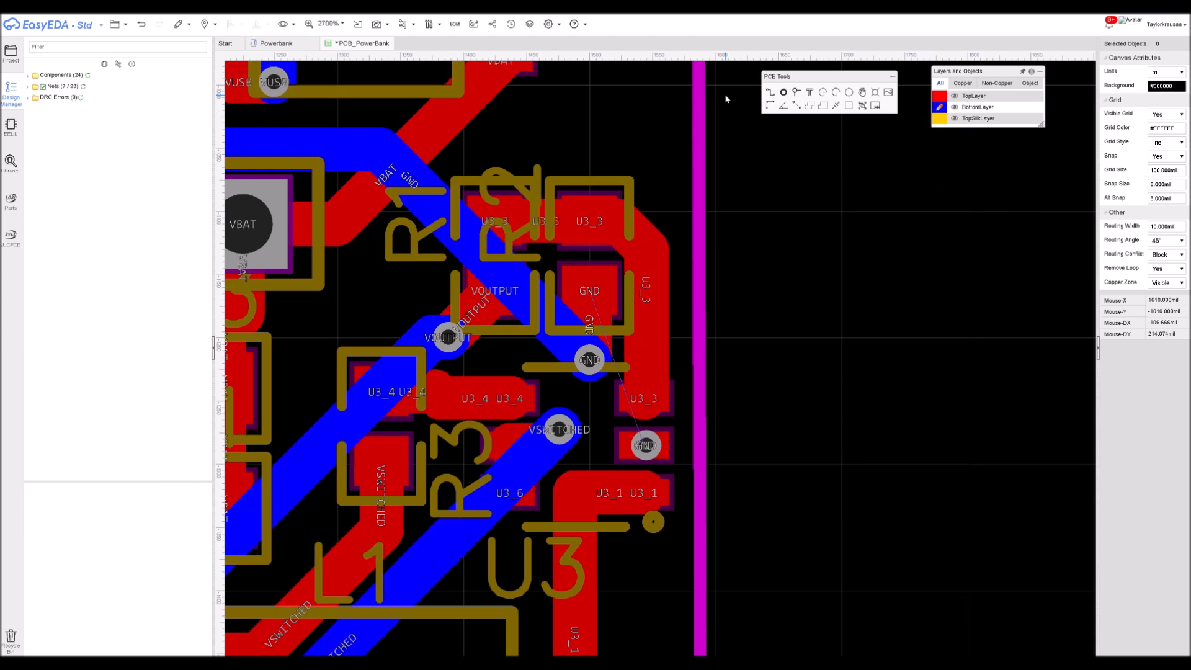
{"action": "left_click", "coordinate": [771, 92]}
{"action": "left_click", "coordinate": [589, 360]}
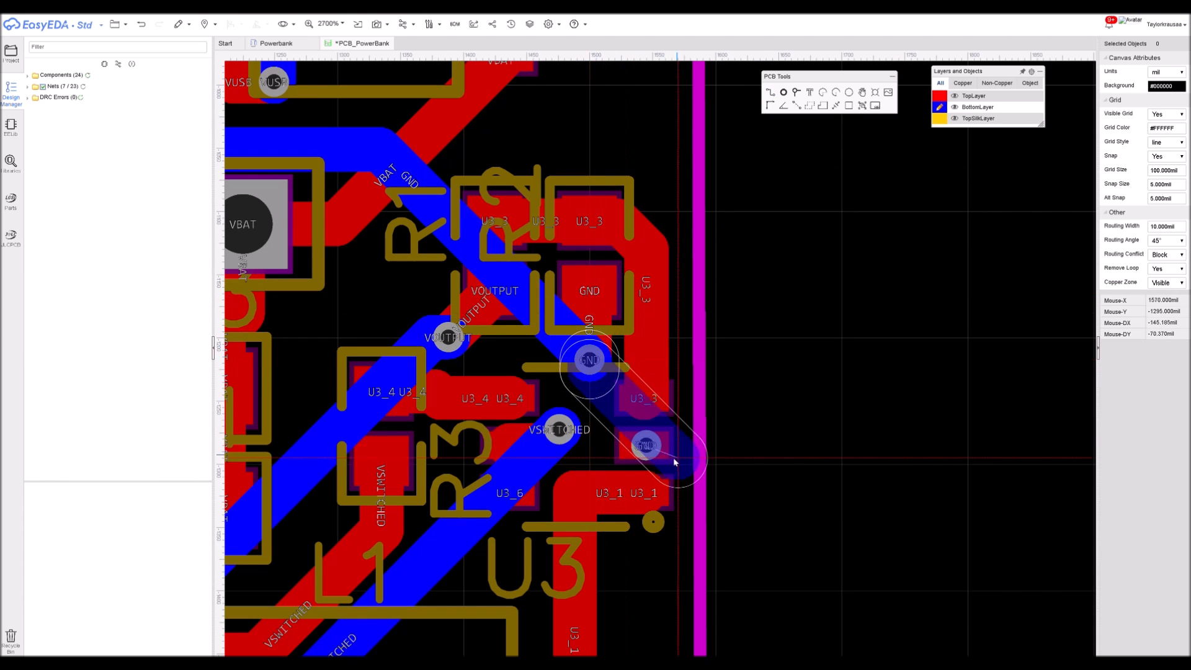
{"action": "left_click", "coordinate": [646, 446]}
{"action": "scroll", "coordinate": [778, 397], "scroll_direction": "down", "scroll_amount": 5}
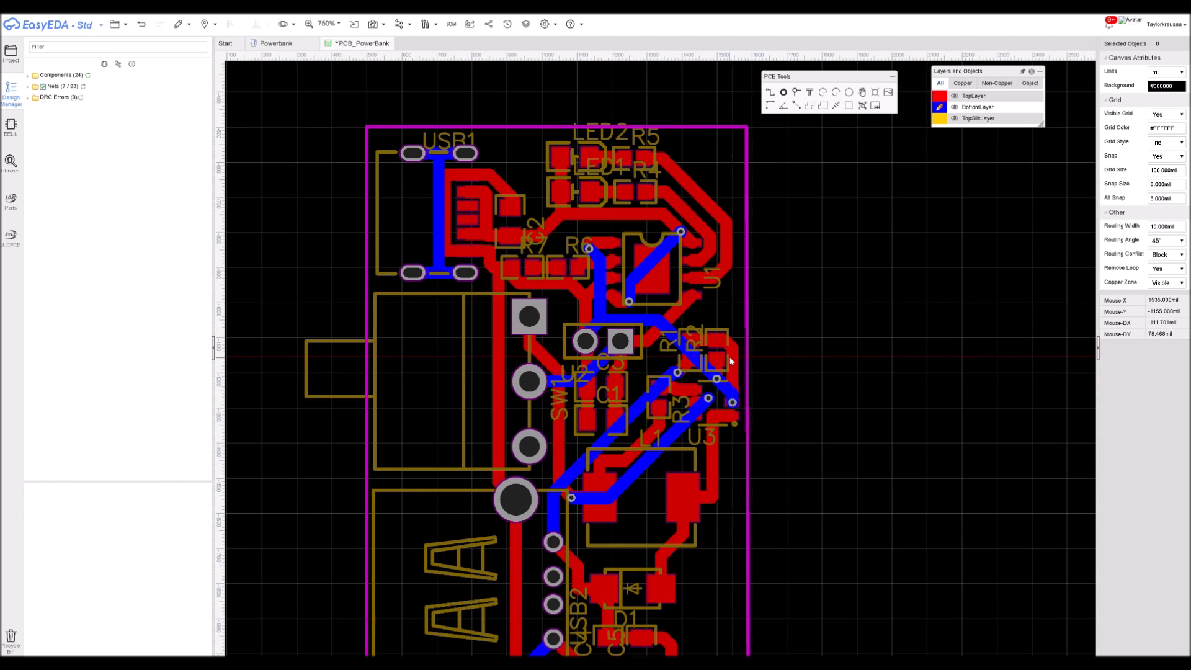
{"action": "scroll", "coordinate": [801, 373], "scroll_direction": "down", "scroll_amount": 2}
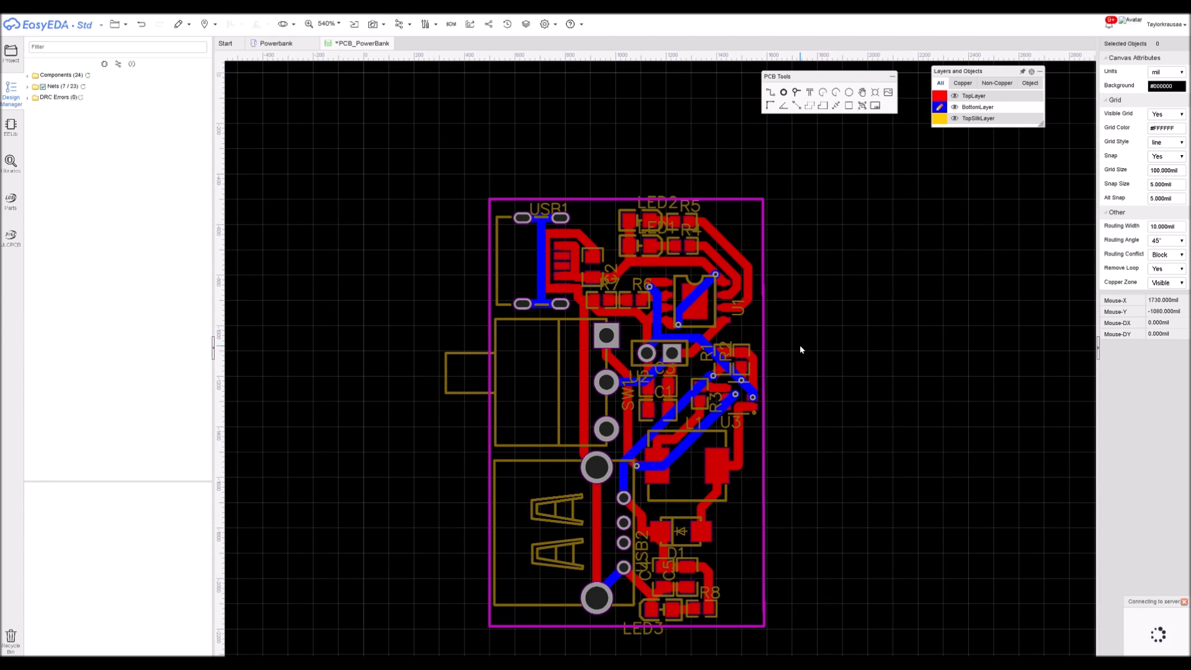
Refresh the nets and DRC errors, and examine the clearance error at U3 with the top layer active
{"action": "left_click", "coordinate": [86, 87]}
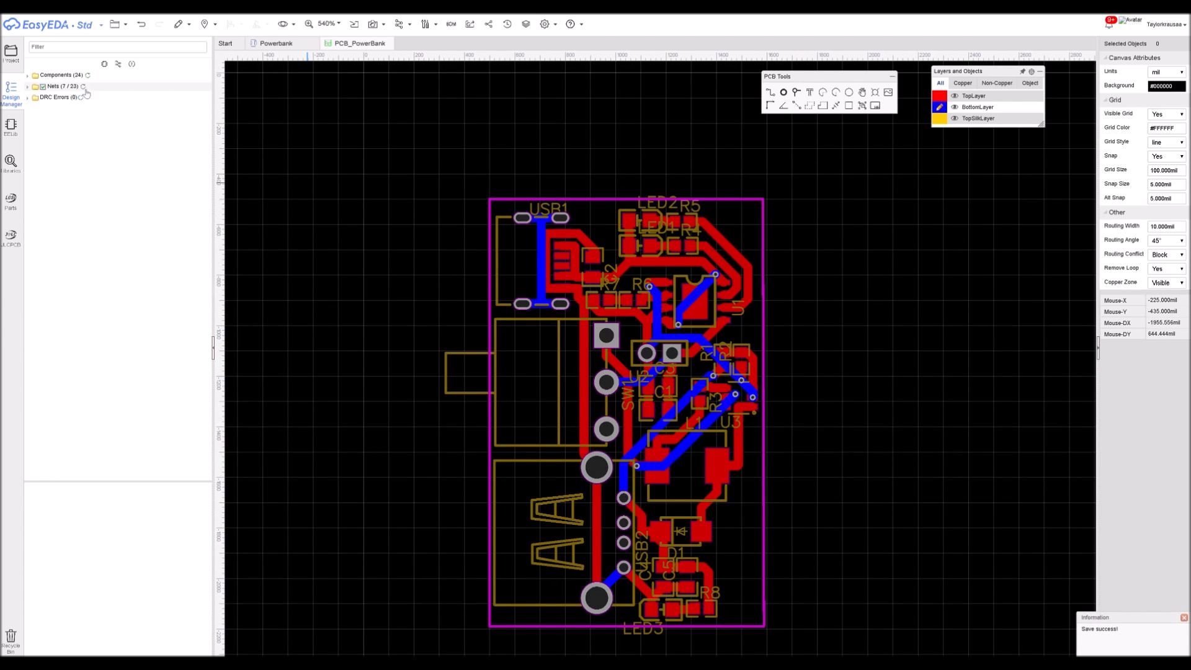
{"action": "left_click", "coordinate": [86, 87]}
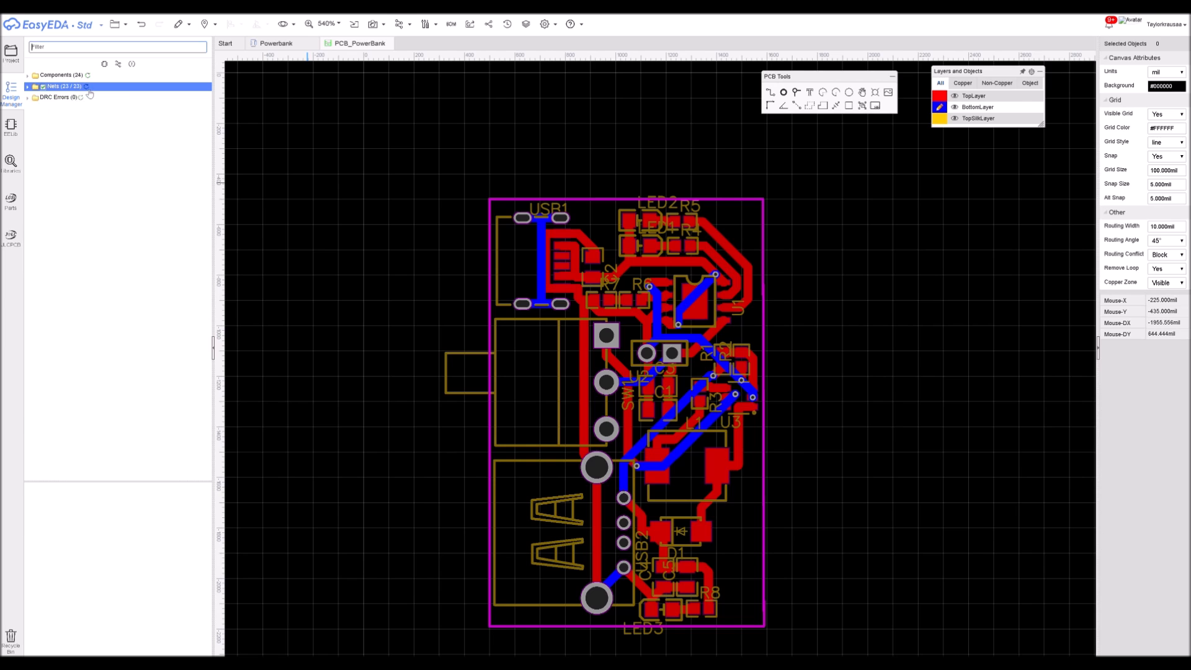
{"action": "left_click", "coordinate": [81, 98]}
{"action": "left_click", "coordinate": [57, 109]}
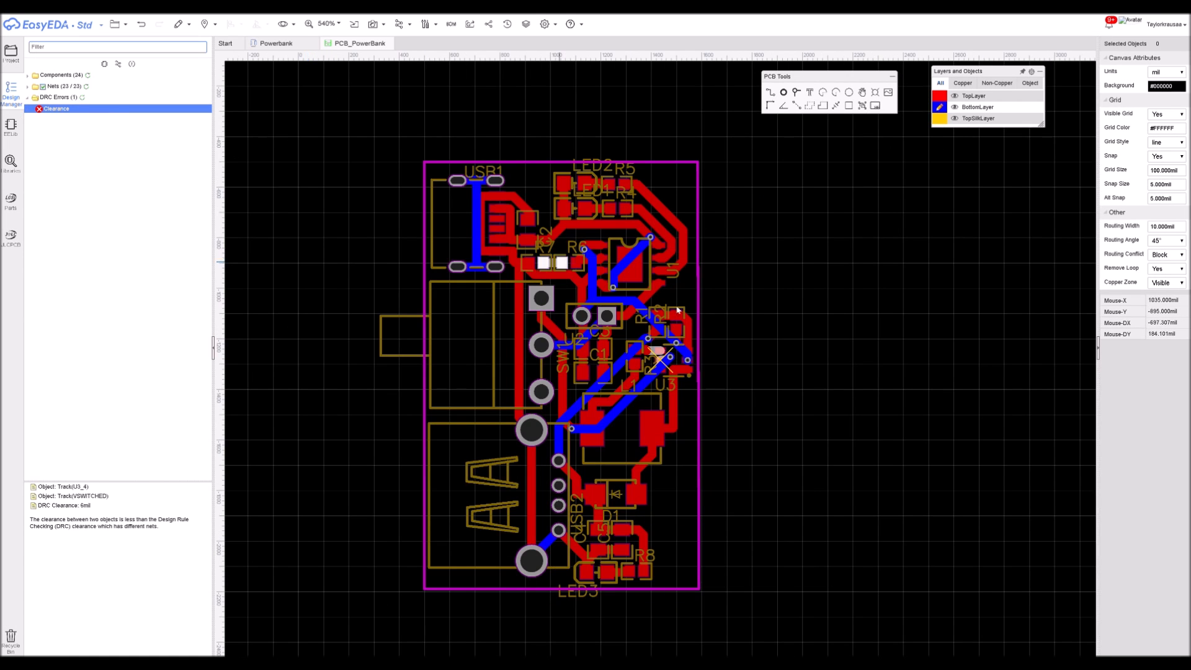
{"action": "scroll", "coordinate": [697, 376], "scroll_direction": "up", "scroll_amount": 2}
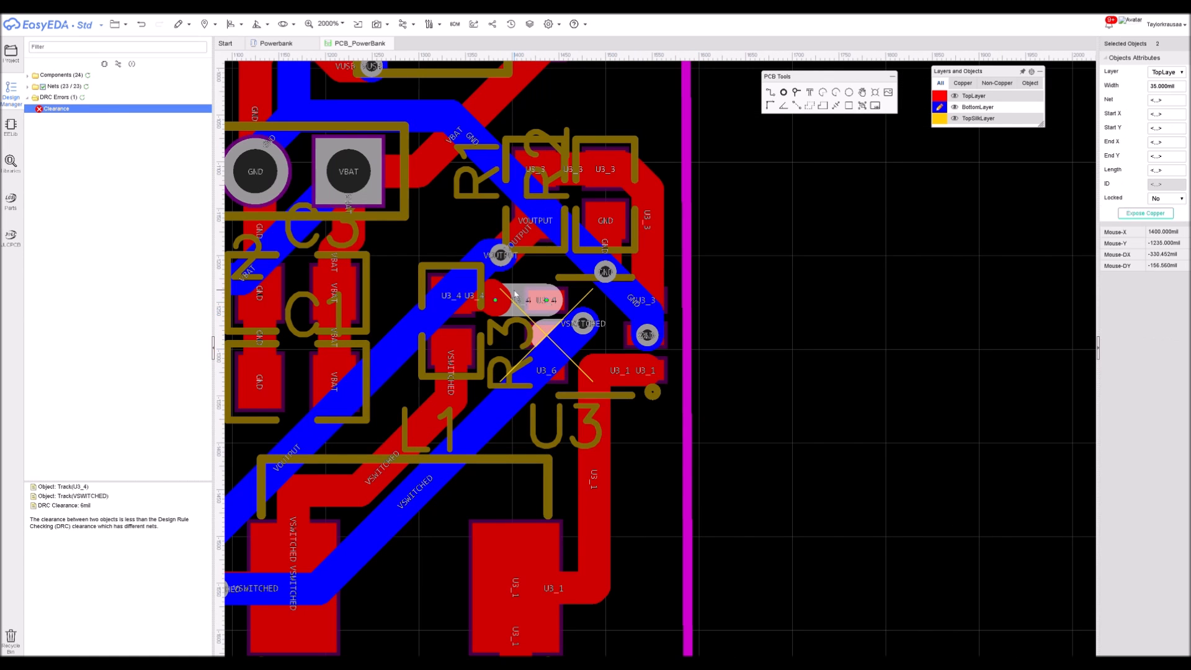
{"action": "mouse_move", "coordinate": [979, 99]}
{"action": "scroll", "coordinate": [513, 302], "scroll_direction": "up", "scroll_amount": 3}
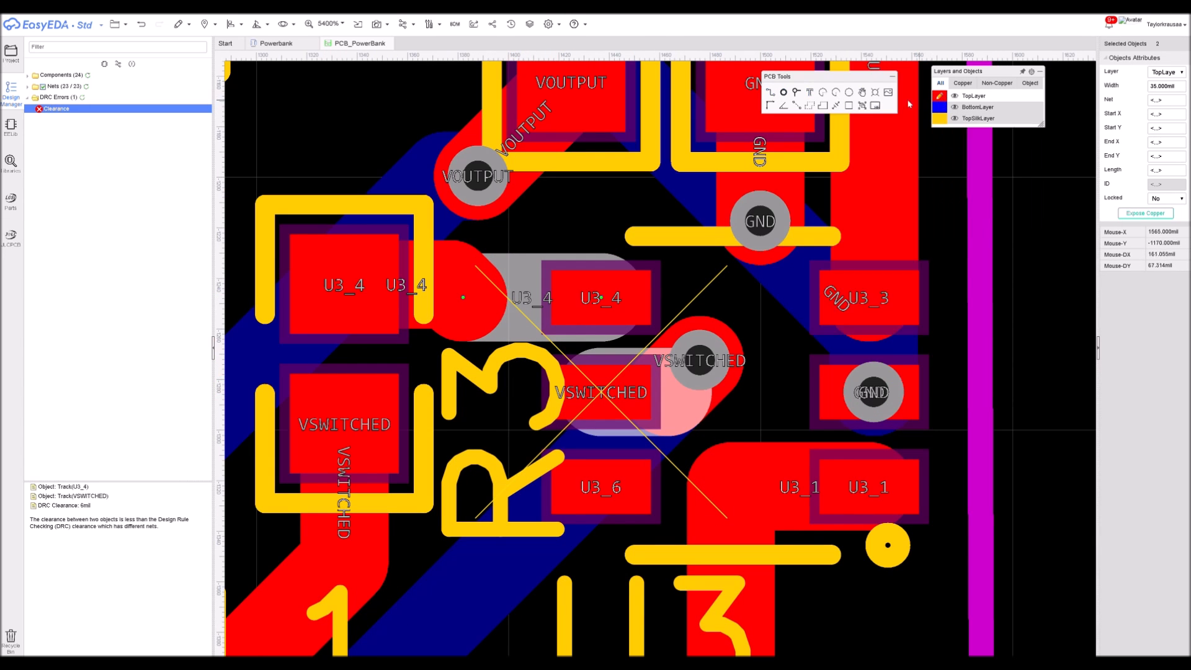
Try setting the net of the two conflicting tracks at U3 to 30, and undo the change
{"action": "left_click", "coordinate": [1184, 103]}
{"action": "key", "text": "Return"}
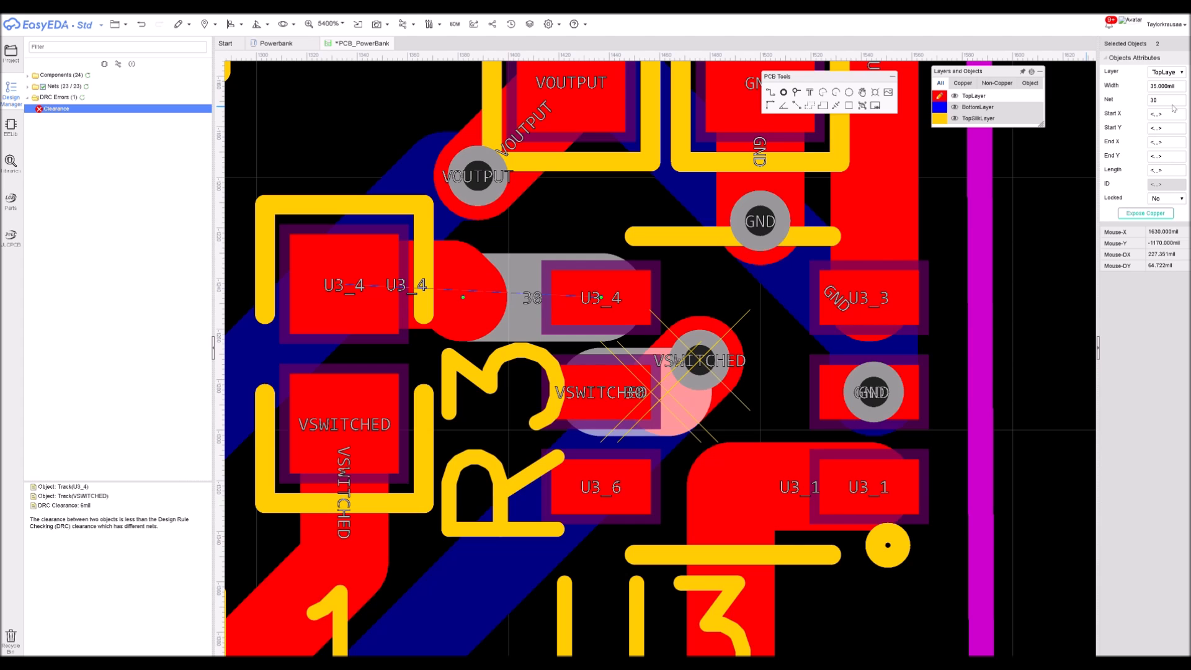
{"action": "key", "text": "ctrl+z"}
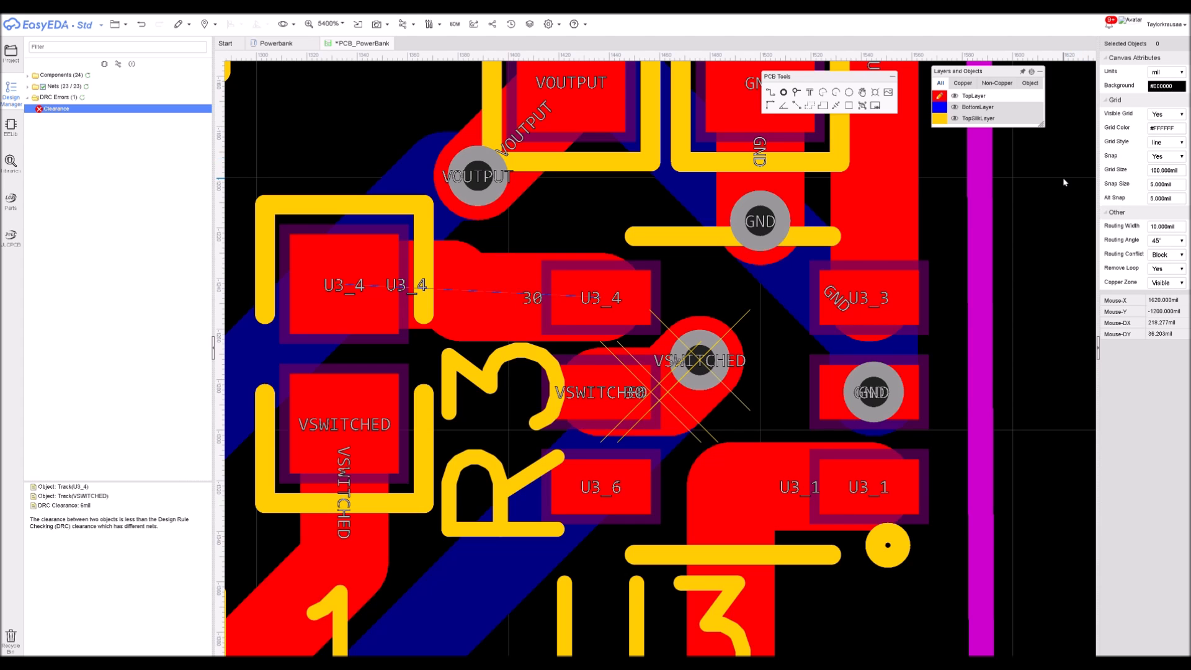
{"action": "right_click", "coordinate": [1066, 179]}
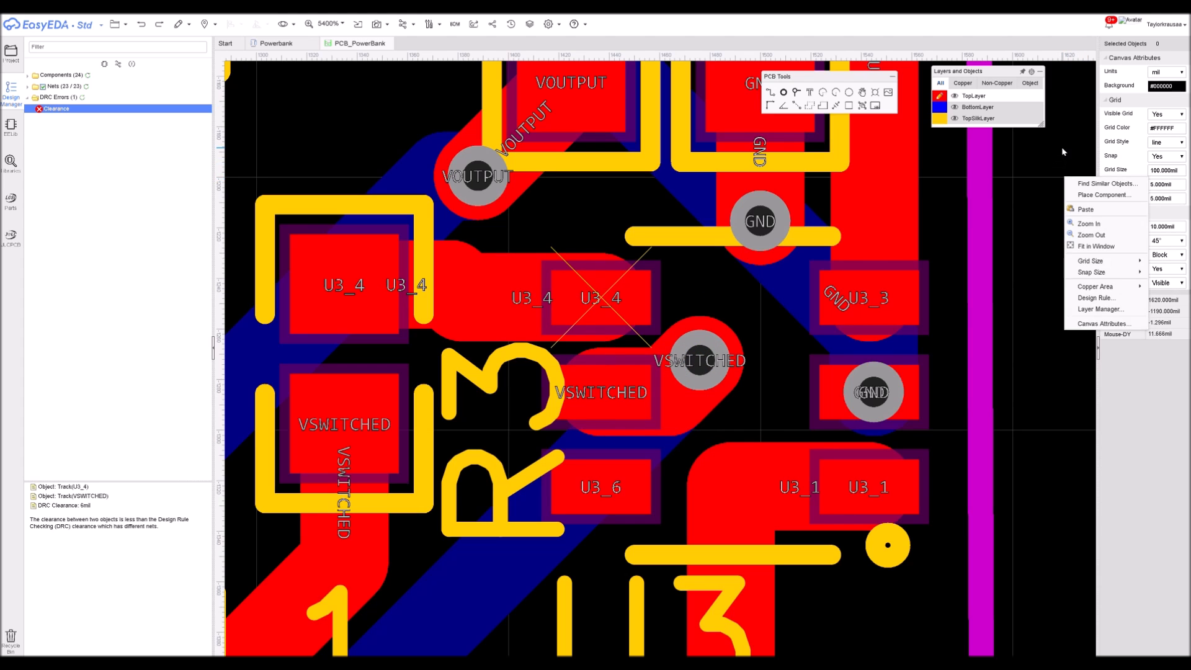
Set the width of the top-layer U3_4 track at U3's clearance error to 25 mil, save the PCB and recheck the DRC errors
{"action": "left_click", "coordinate": [1062, 146]}
{"action": "left_click", "coordinate": [464, 287]}
{"action": "left_click", "coordinate": [485, 282]}
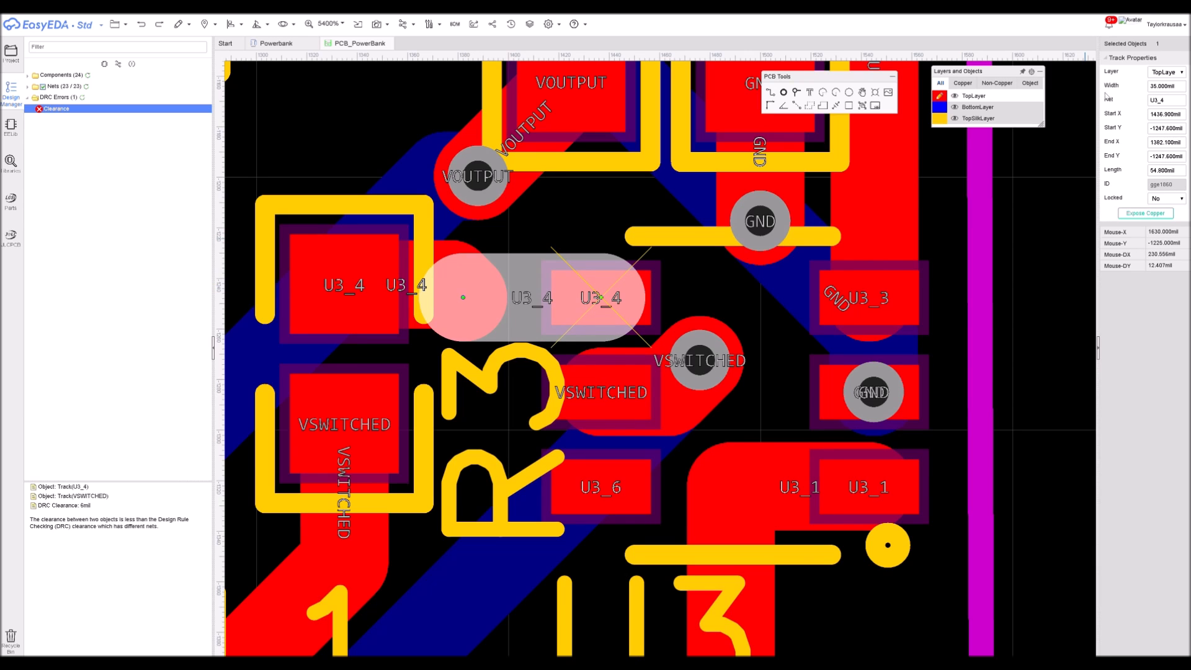
{"action": "left_click", "coordinate": [1180, 87]}
{"action": "type", "text": "25"}
{"action": "key", "text": "Return"}
{"action": "left_click", "coordinate": [1022, 233]}
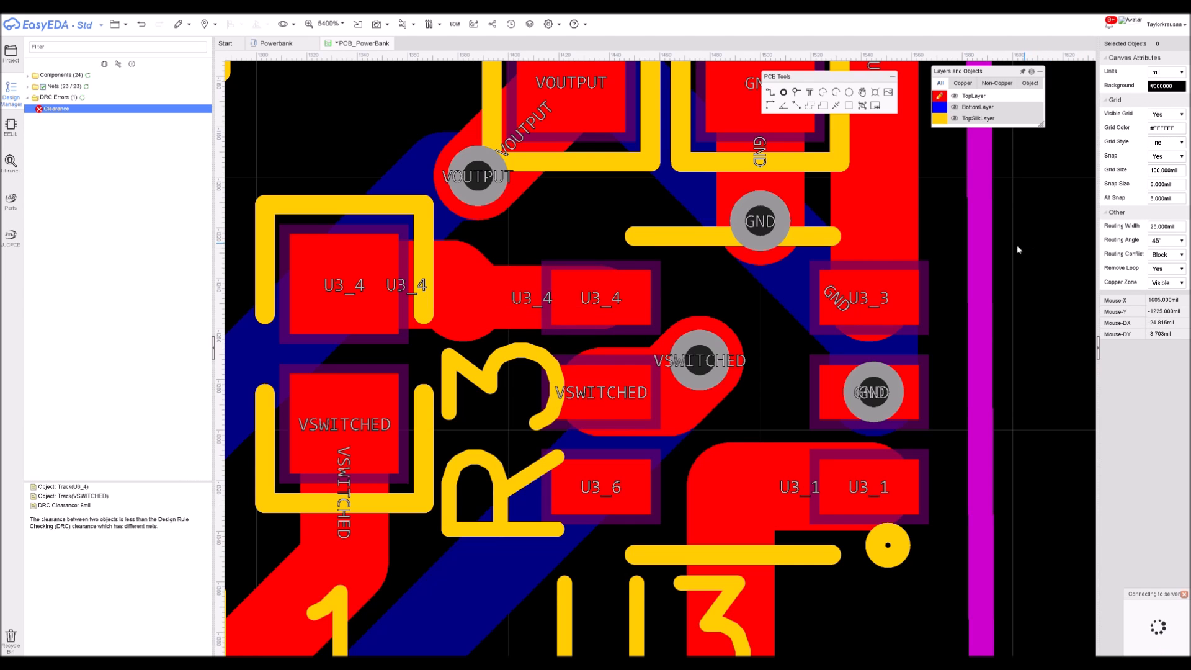
{"action": "left_click", "coordinate": [82, 96]}
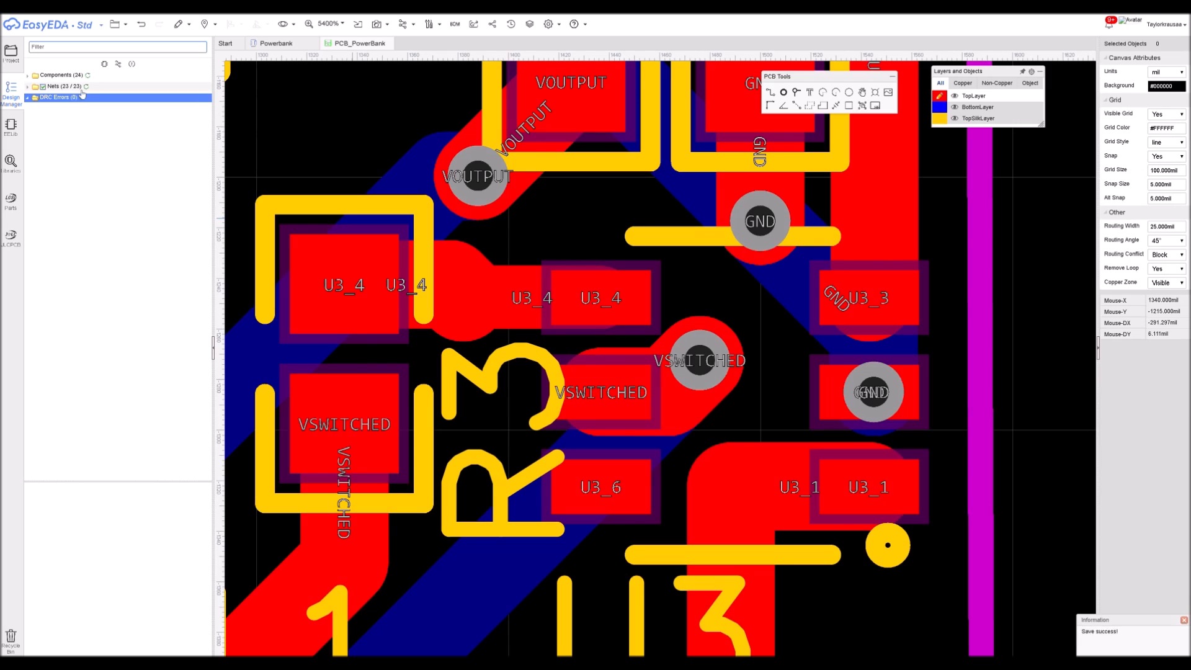
Move the LED2 silkscreen label toward USB1 and the R5 label away from LED2 to separate the overlapping texts
{"action": "scroll", "coordinate": [416, 260], "scroll_direction": "down", "scroll_amount": 5}
{"action": "right_click_drag", "start_coordinate": [576, 279], "coordinate": [839, 269]}
{"action": "scroll", "coordinate": [840, 265], "scroll_direction": "down", "scroll_amount": 2}
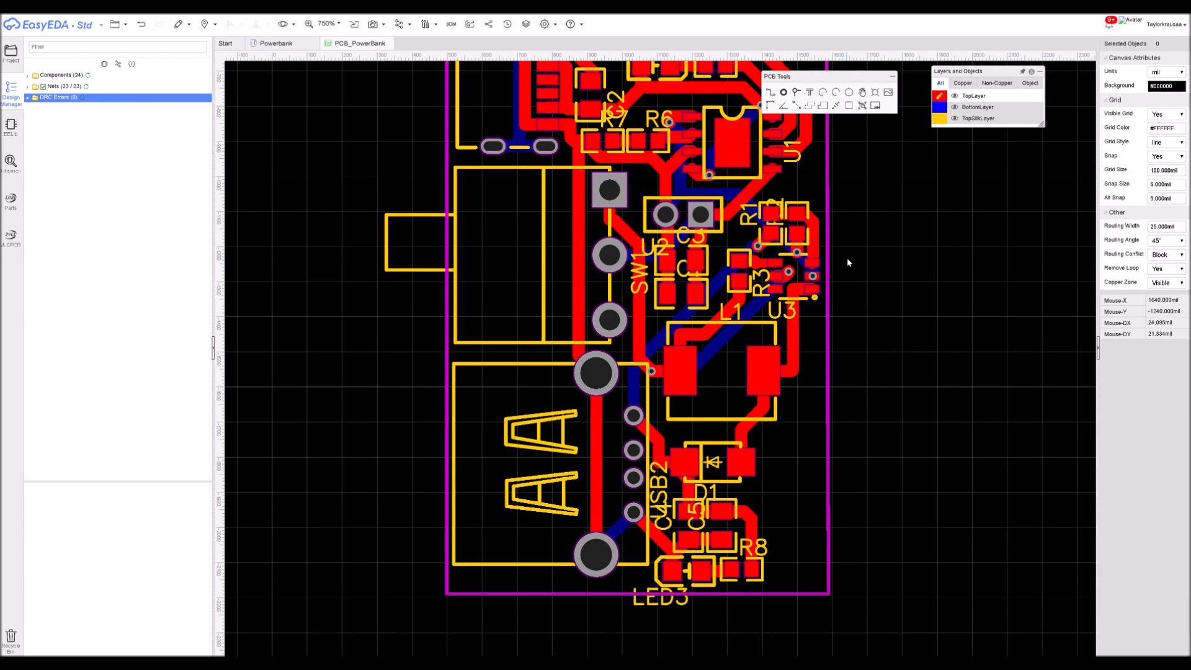
{"action": "scroll", "coordinate": [846, 263], "scroll_direction": "down", "scroll_amount": 3}
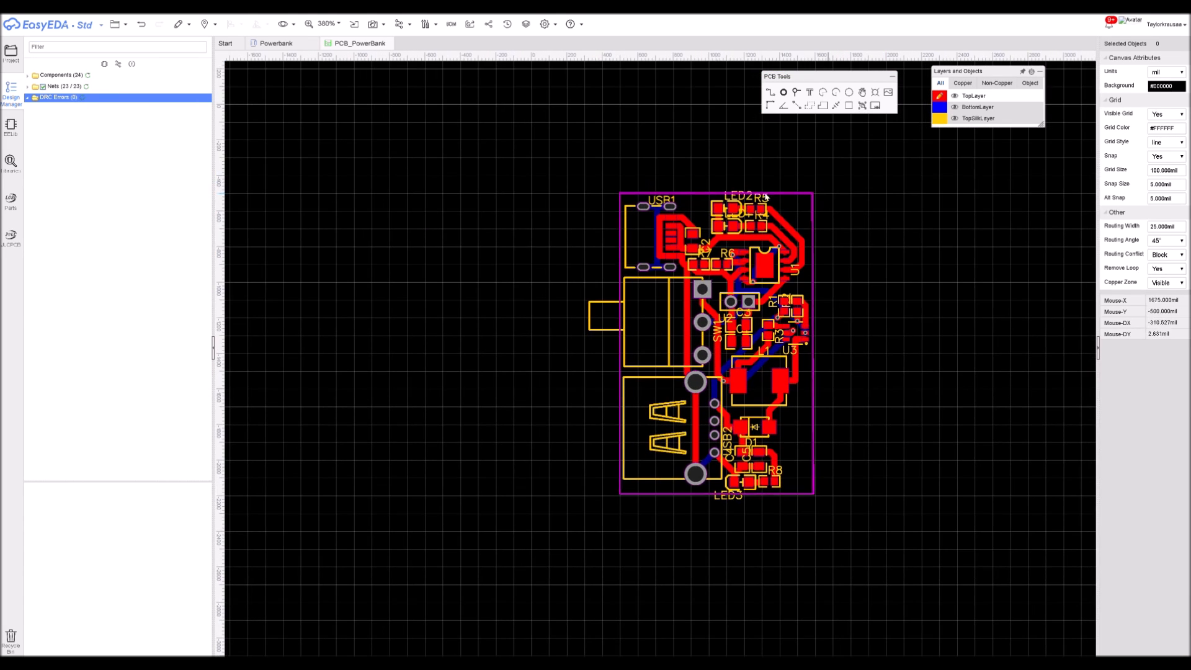
{"action": "scroll", "coordinate": [722, 208], "scroll_direction": "up", "scroll_amount": 2}
{"action": "left_click_drag", "start_coordinate": [742, 189], "coordinate": [696, 191]}
{"action": "left_click", "coordinate": [799, 203]}
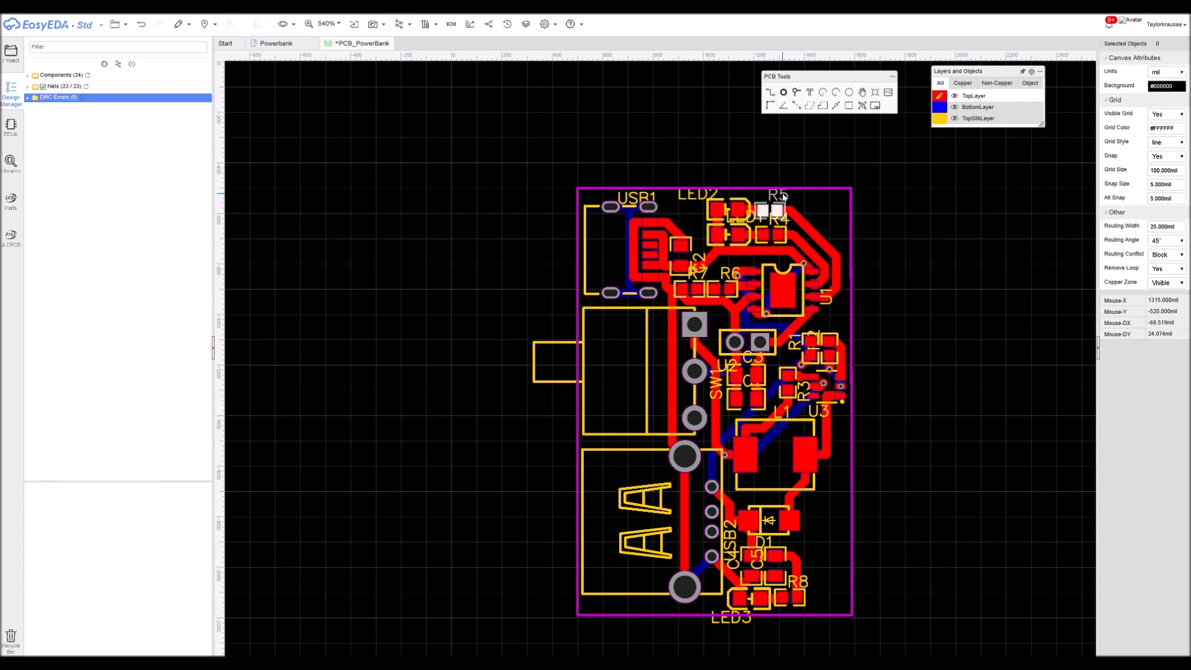
{"action": "left_click_drag", "start_coordinate": [798, 203], "coordinate": [810, 209]}
Draw a top-layer copper area through the four corners of the board outline
{"action": "left_click", "coordinate": [812, 110]}
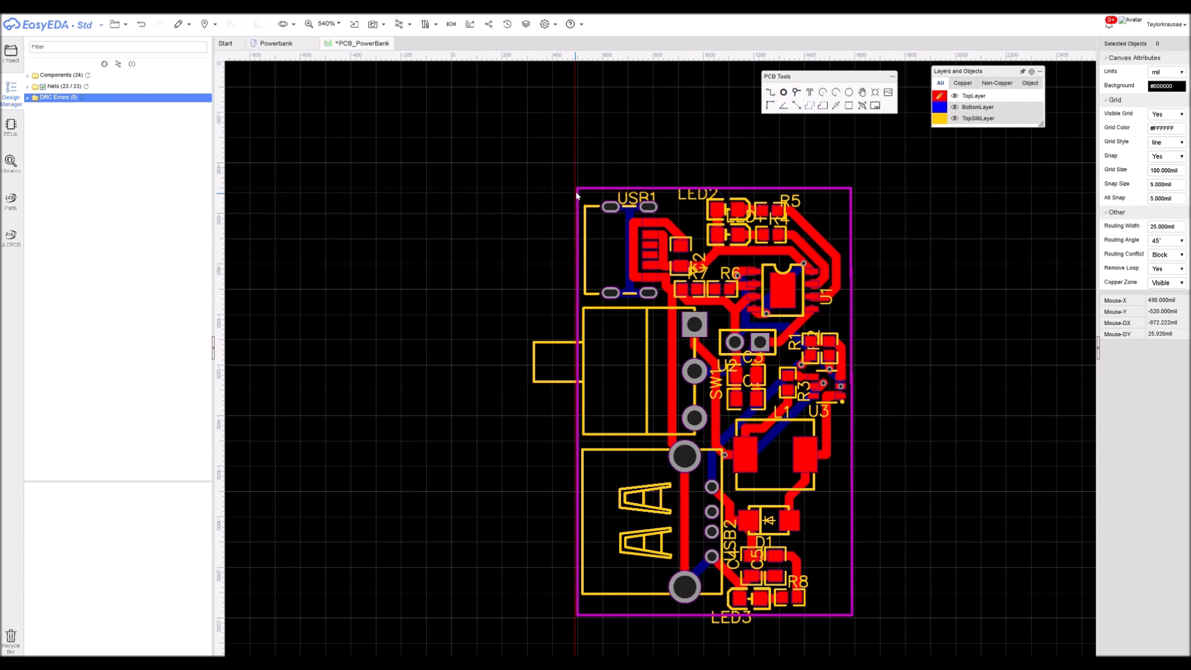
{"action": "left_click", "coordinate": [578, 188]}
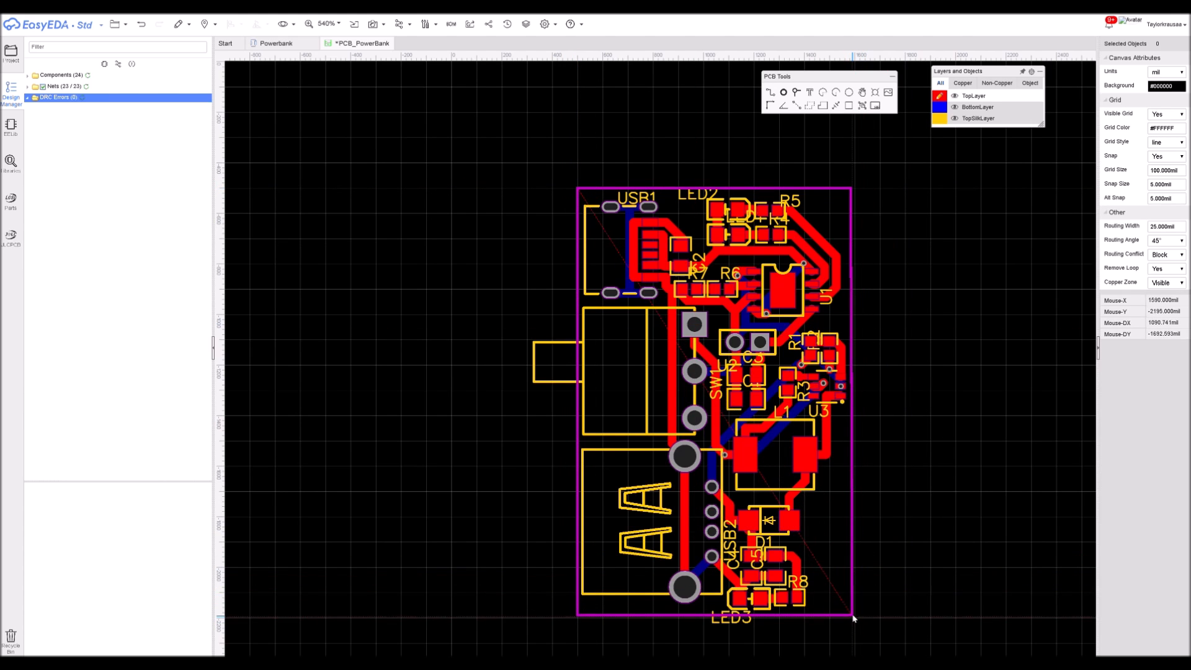
{"action": "double_click", "coordinate": [577, 618]}
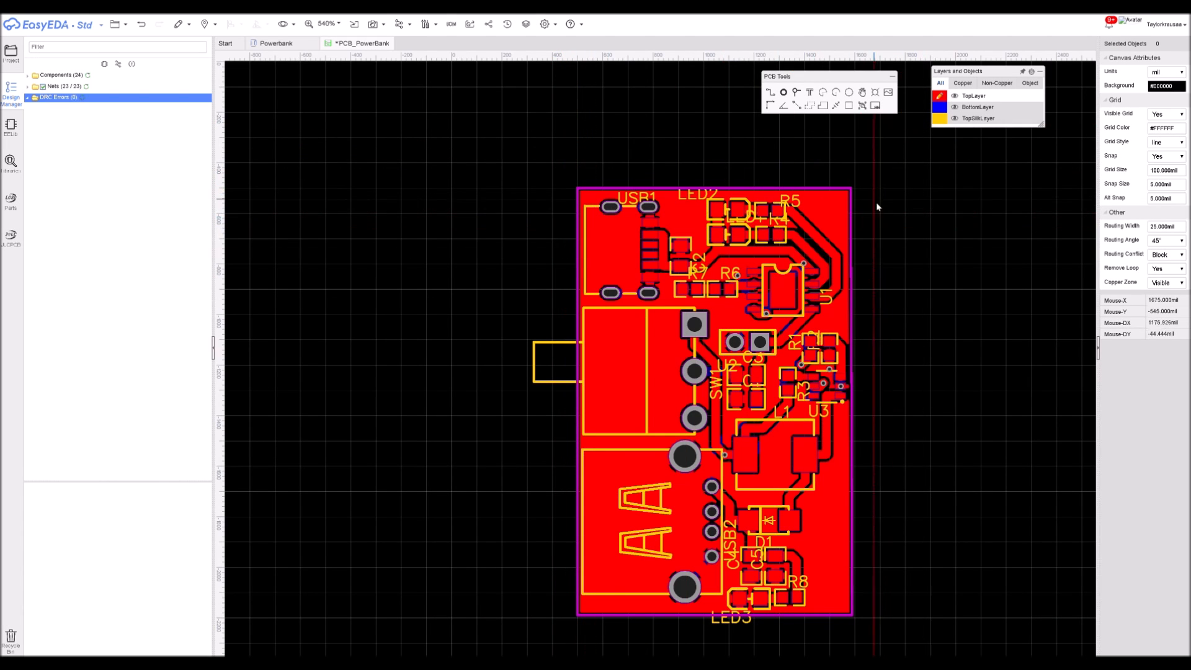
Draw a bottom-layer copper area through the four corners of the board outline
{"action": "left_click", "coordinate": [941, 109]}
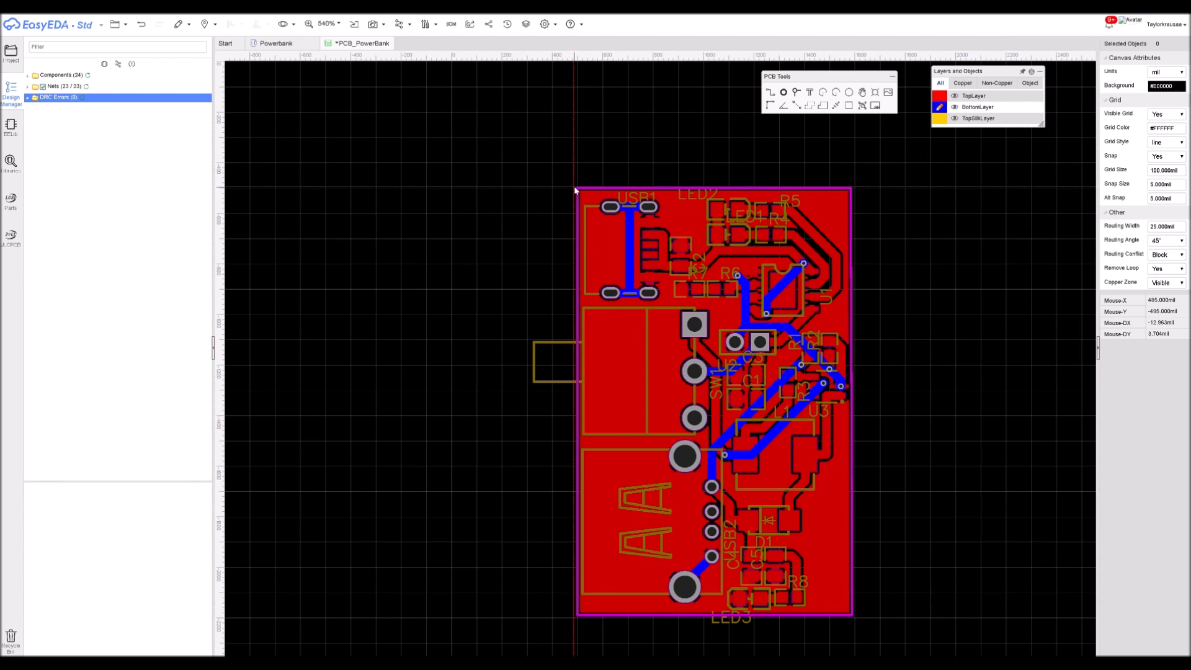
{"action": "left_click", "coordinate": [851, 189]}
{"action": "left_click", "coordinate": [853, 614]}
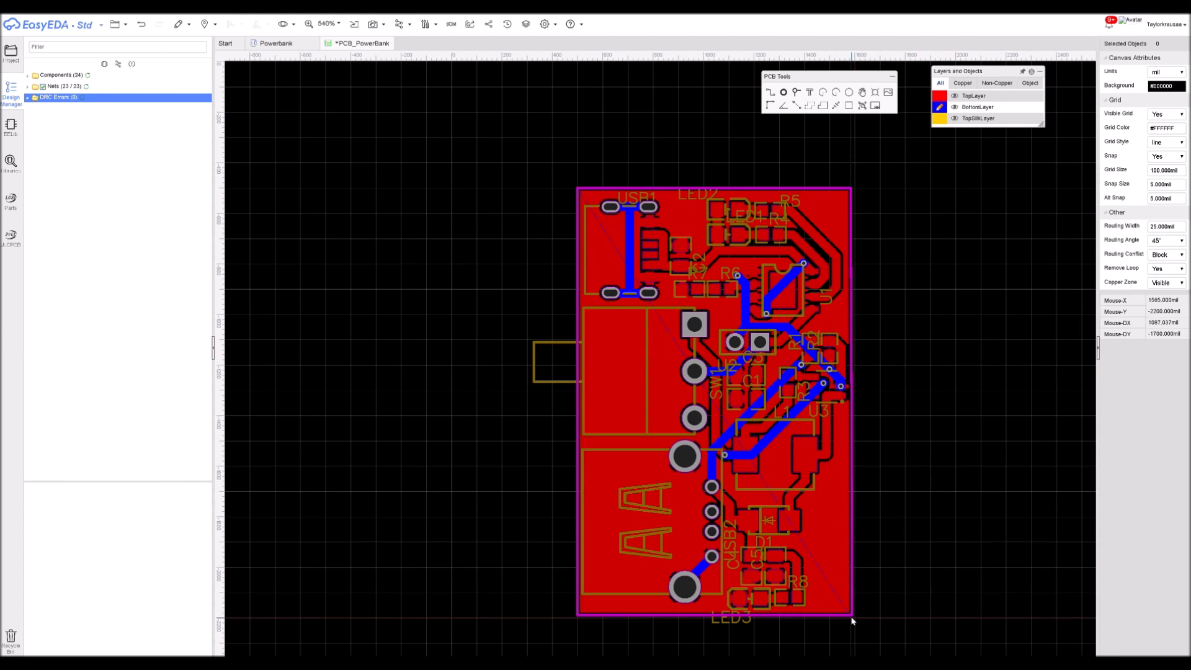
{"action": "double_click", "coordinate": [578, 617]}
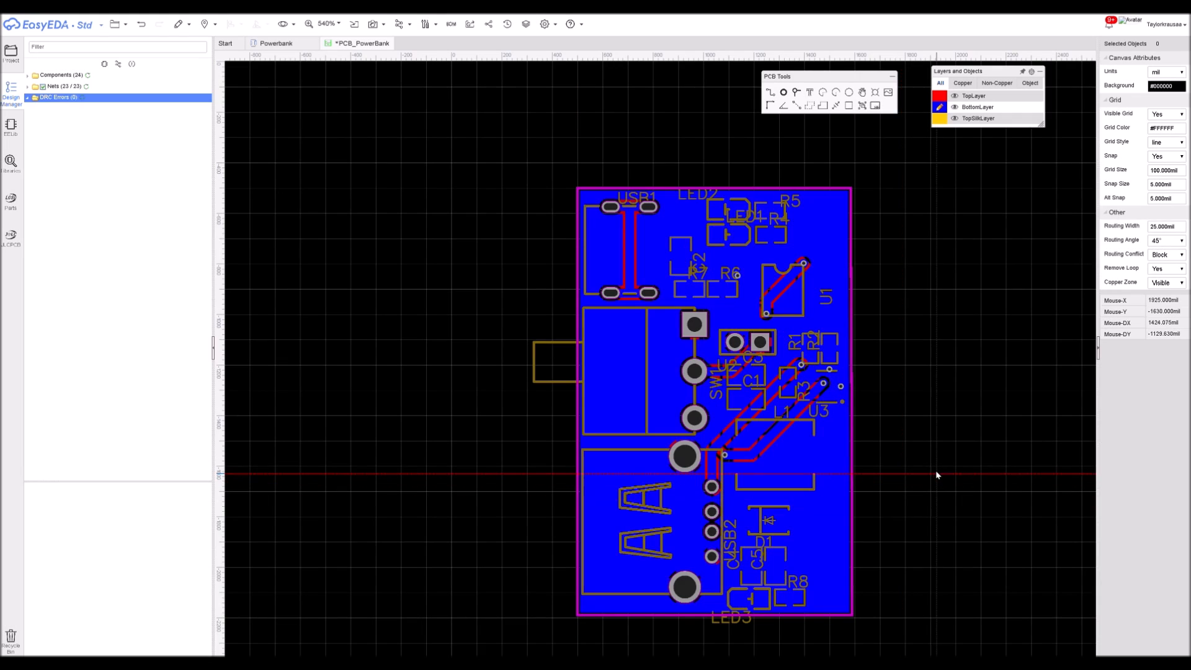
Make the top layer active, review the net and component lists, and save the PCB
{"action": "left_click", "coordinate": [940, 83]}
{"action": "left_click", "coordinate": [941, 97]}
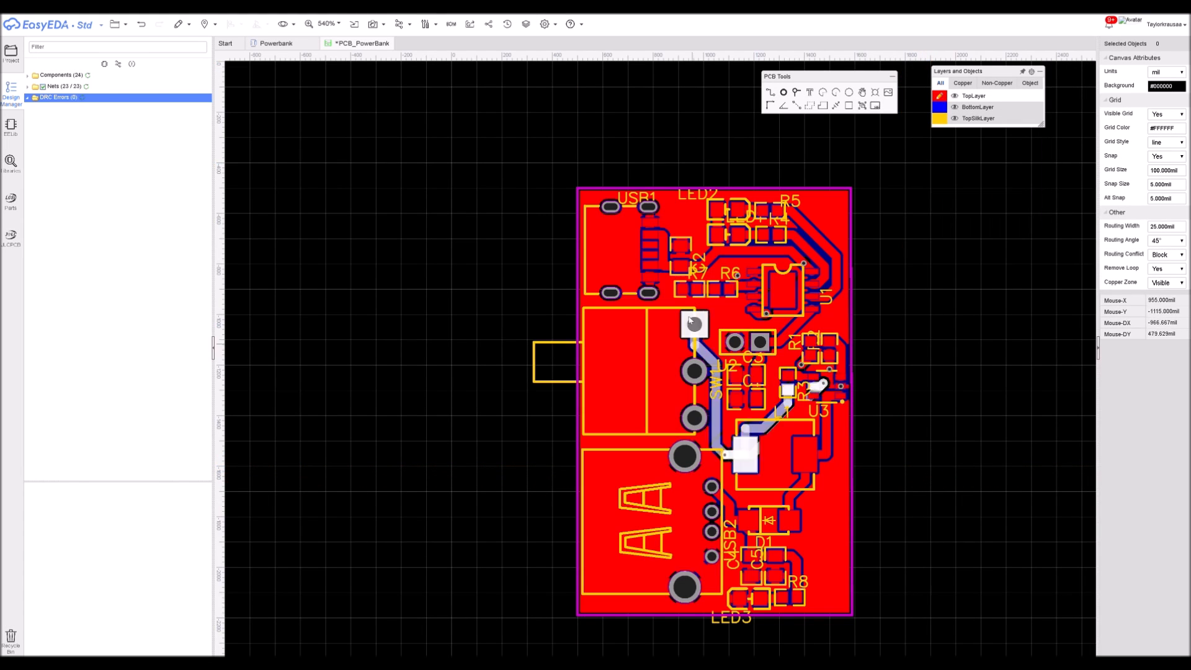
{"action": "left_click", "coordinate": [88, 88]}
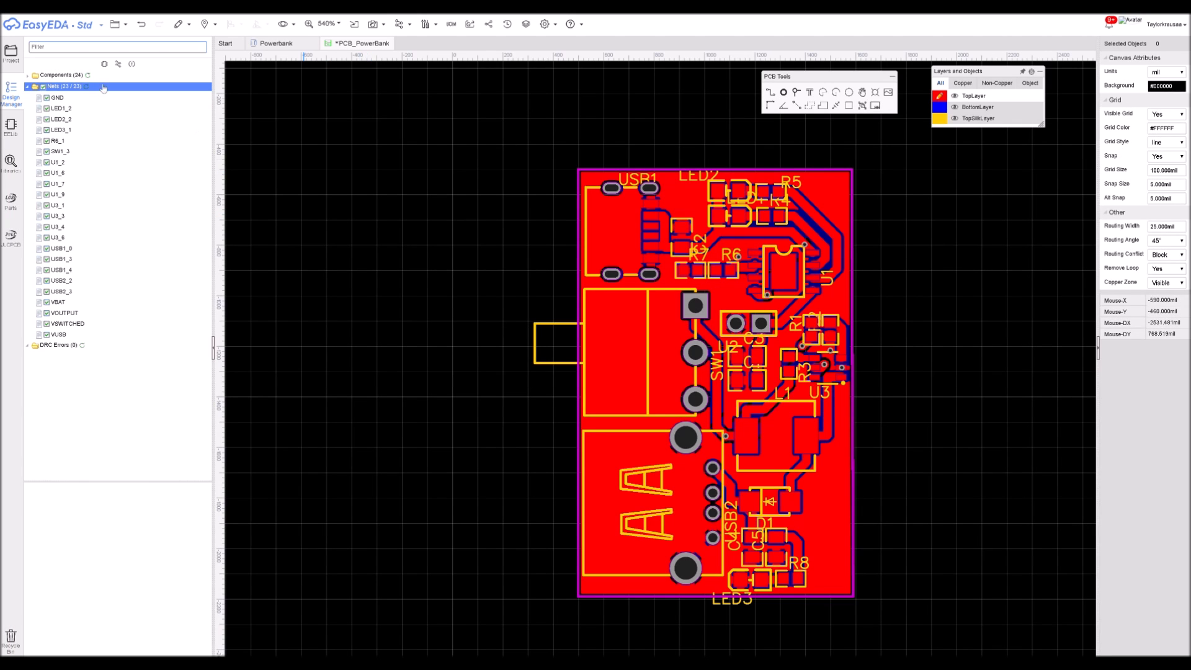
{"action": "left_click", "coordinate": [71, 87]}
{"action": "left_click", "coordinate": [87, 76]}
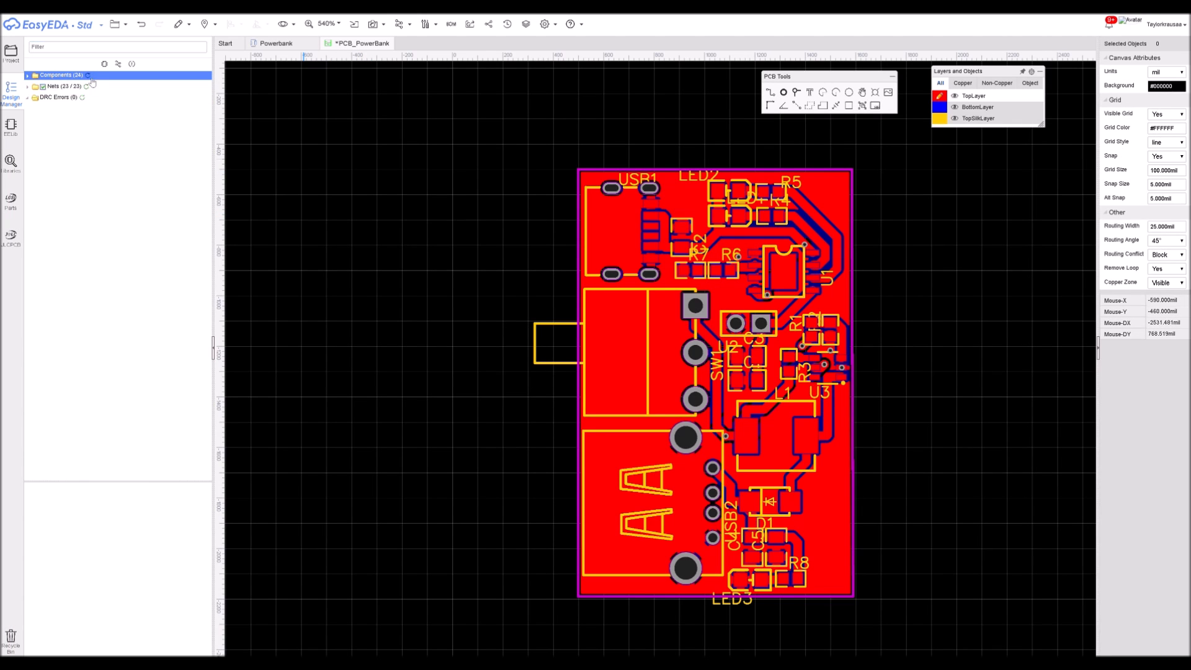
{"action": "left_click", "coordinate": [91, 82]}
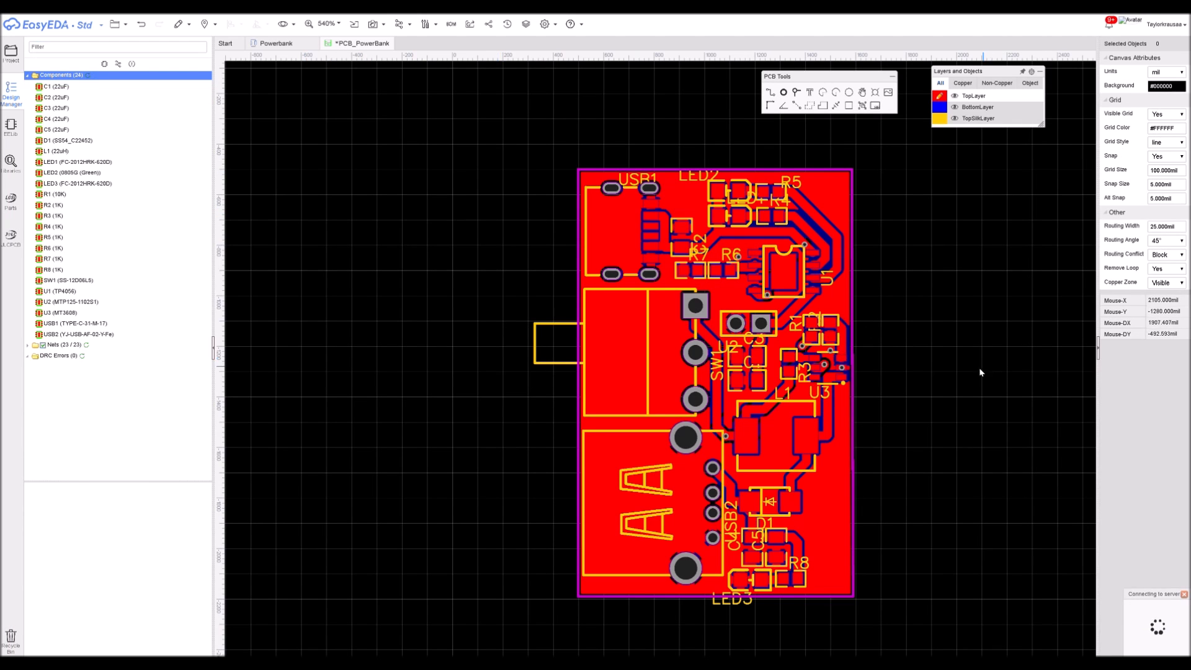
{"action": "mouse_move", "coordinate": [899, 407]}
{"action": "right_mouse_down"}
{"action": "mouse_move", "coordinate": [899, 346]}
{"action": "mouse_move", "coordinate": [916, 390]}
{"action": "right_mouse_up"}
{"action": "scroll", "coordinate": [903, 347], "scroll_direction": "up", "scroll_amount": 2}
{"action": "scroll", "coordinate": [916, 390], "scroll_direction": "down", "scroll_amount": 2}
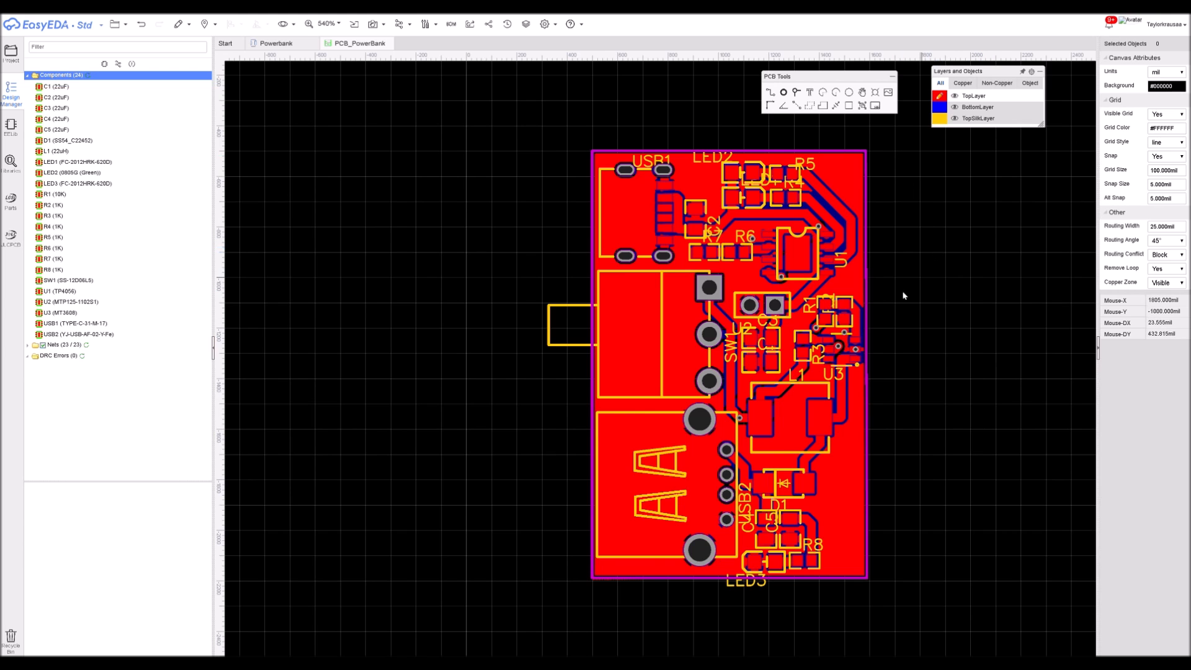
{"action": "scroll", "coordinate": [896, 302], "scroll_direction": "up", "scroll_amount": 1}
{"action": "scroll", "coordinate": [896, 302], "scroll_direction": "down", "scroll_amount": 1}
{"action": "right_click_drag", "start_coordinate": [904, 307], "coordinate": [906, 315]}
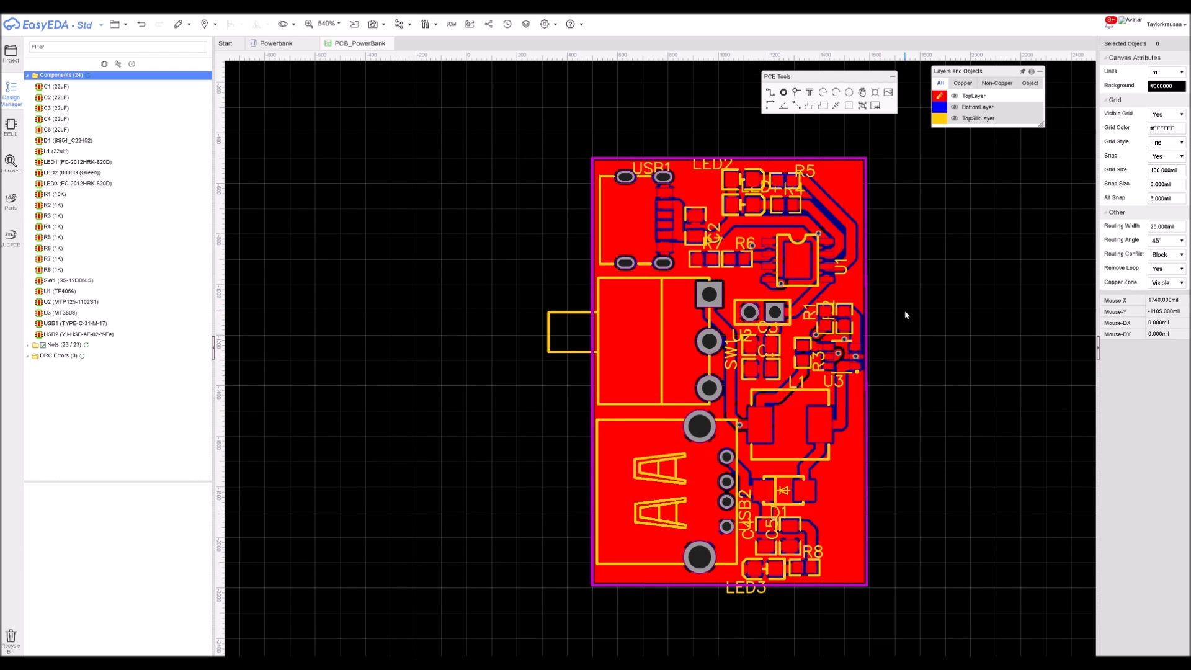